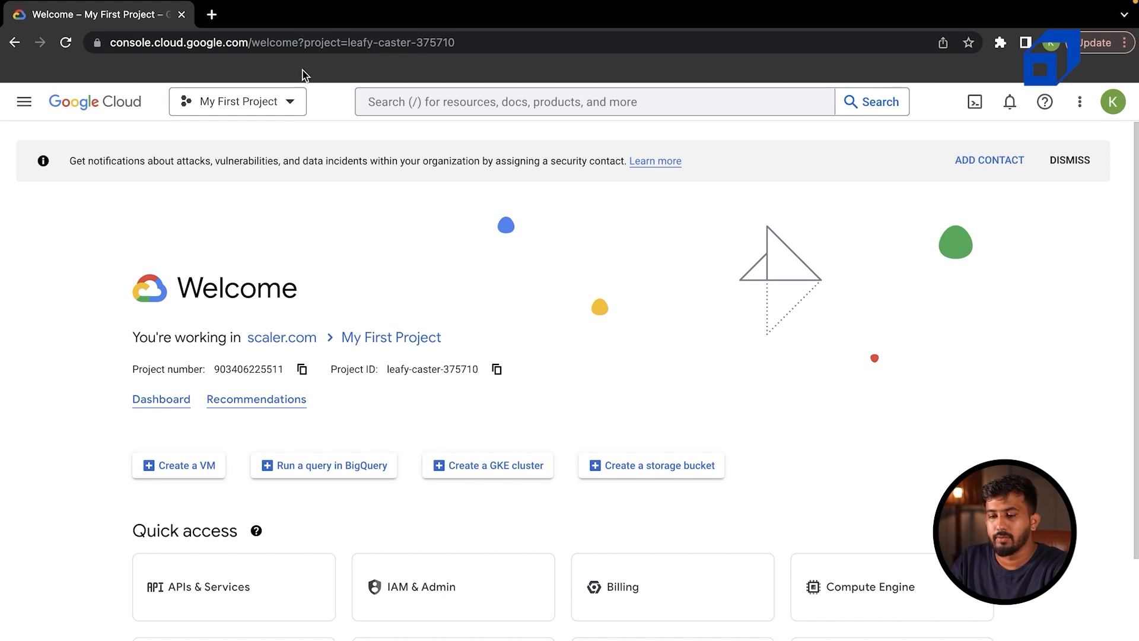
Open the new project form, set the organization to No organization, check the location field, and cancel the project creation.
left_click(289, 102)
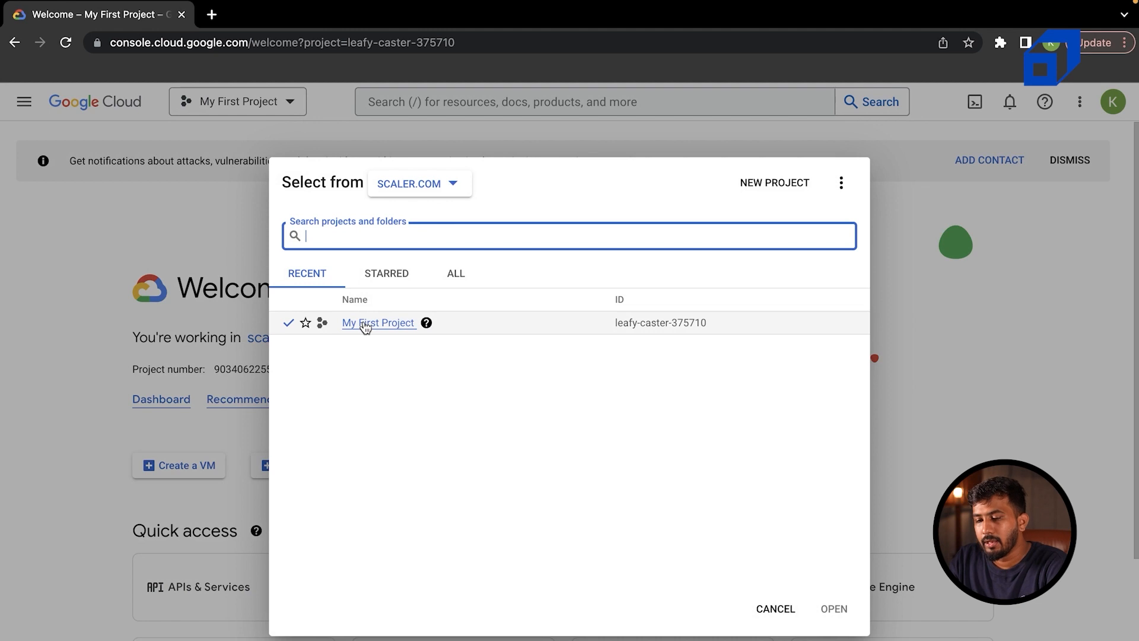
left_click(793, 186)
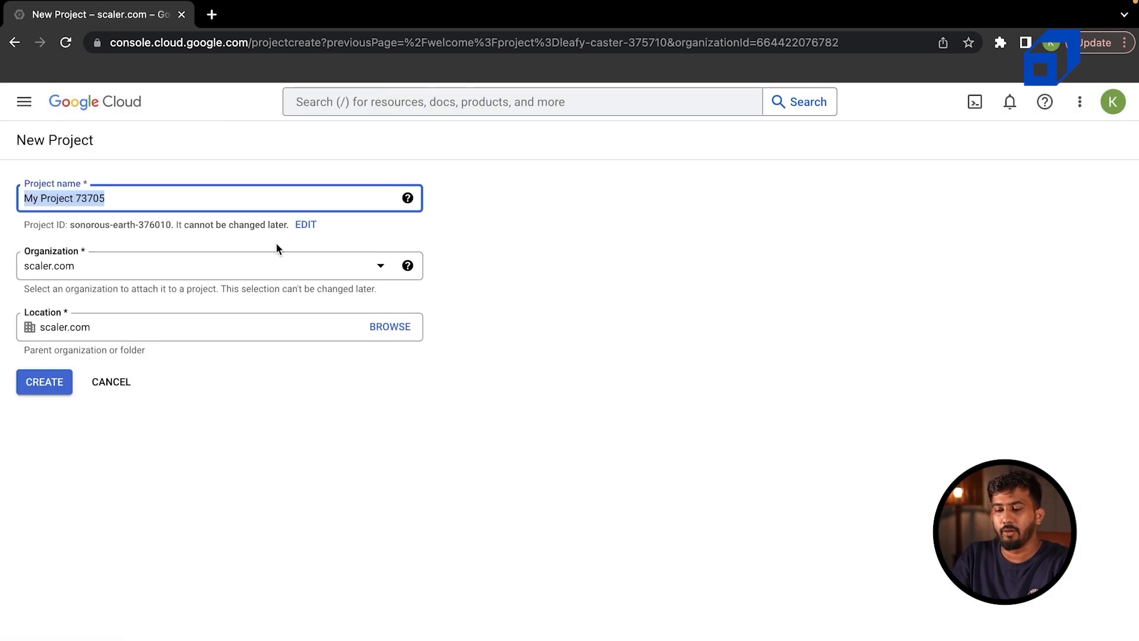
left_click(253, 275)
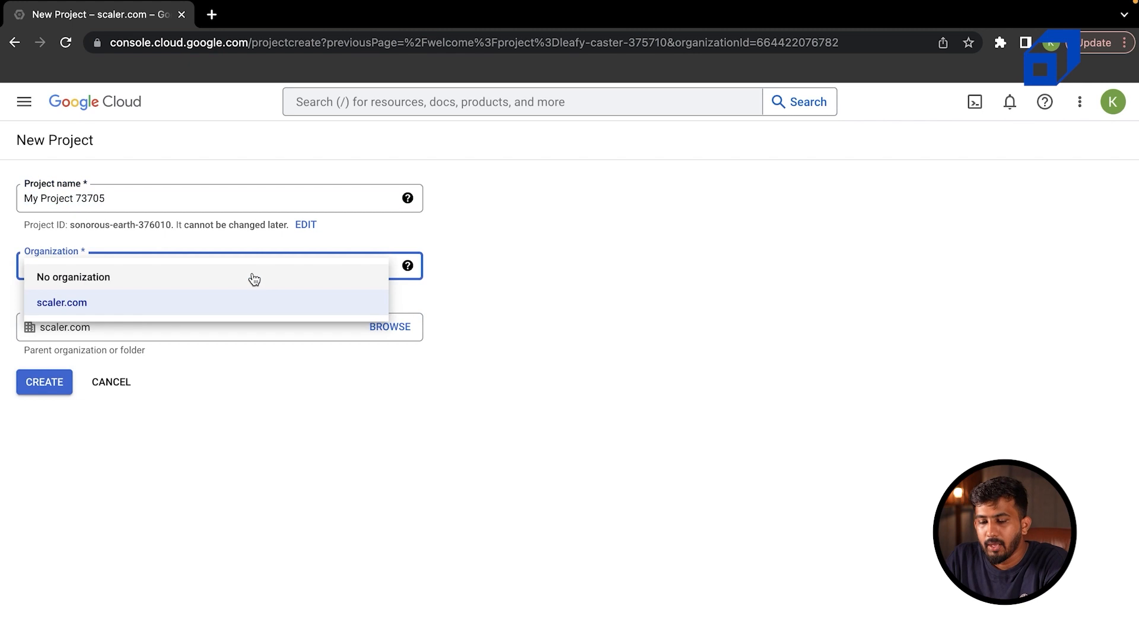
left_click(160, 280)
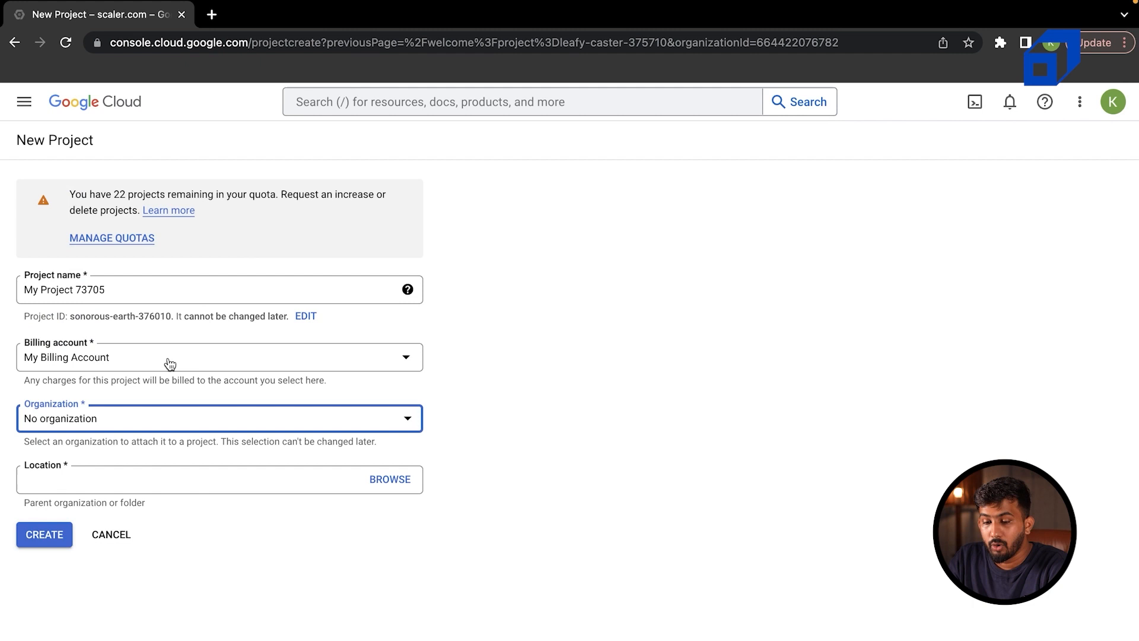
left_click(215, 478)
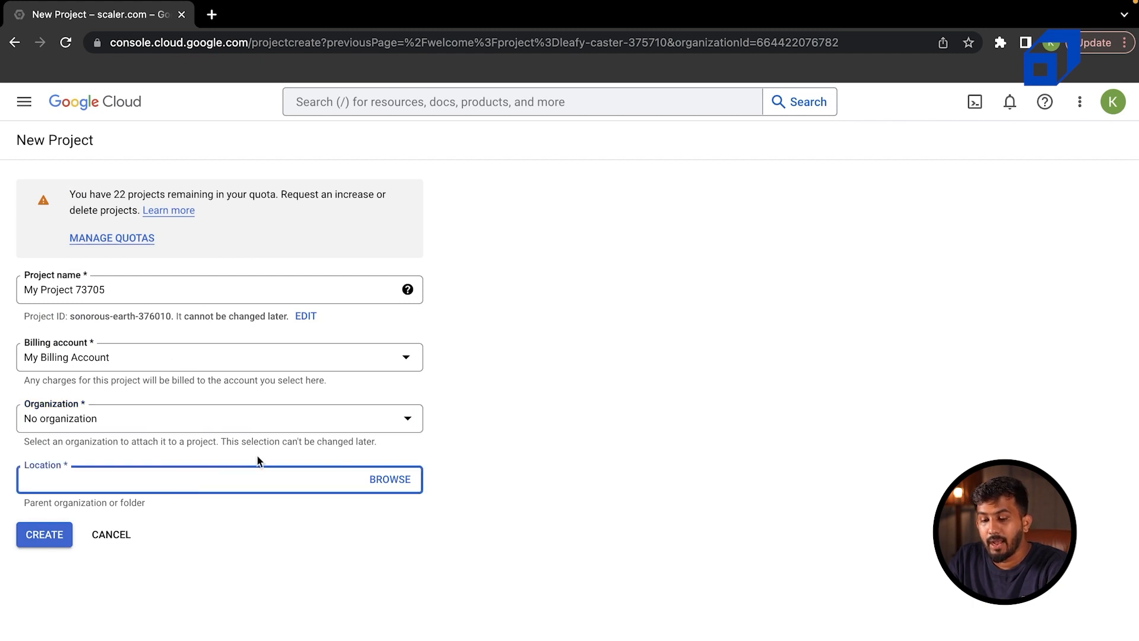
left_click(124, 543)
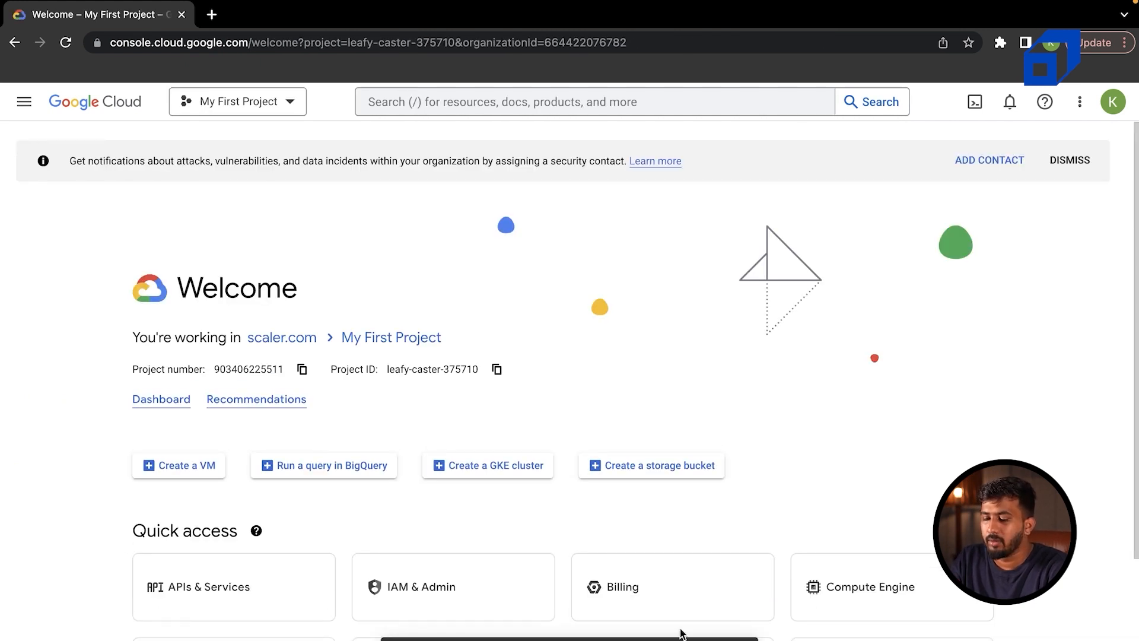
left_click(736, 639)
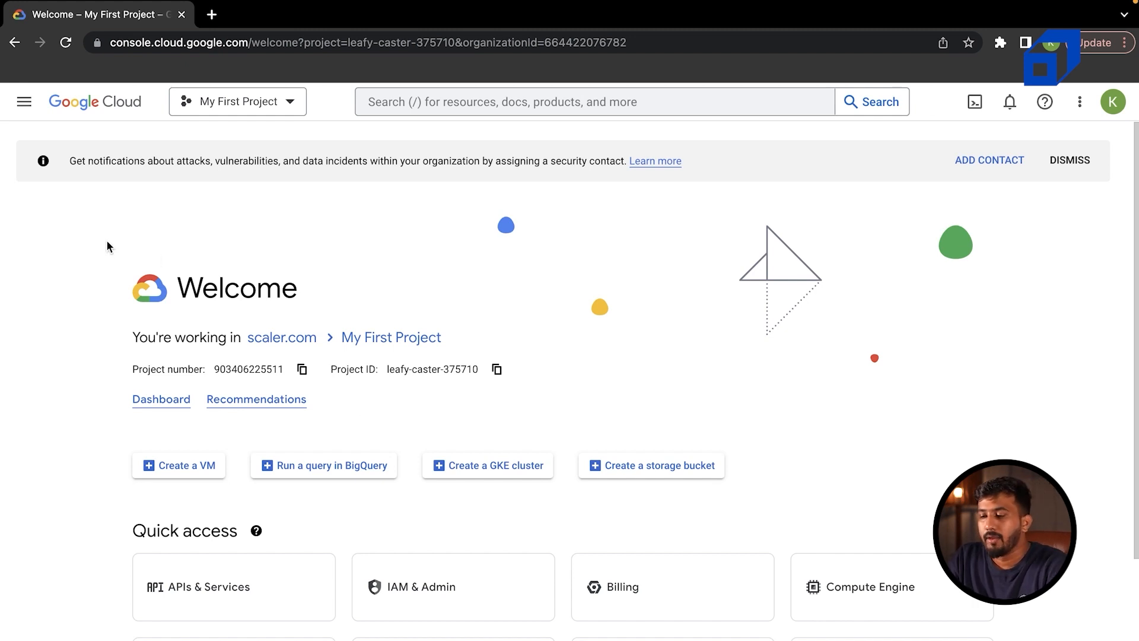
Look over the welcome page's project details and quick access section, and examine the cards on My First Project's dashboard.
scroll(584, 430, "down", 3)
scroll(575, 423, "up", 3)
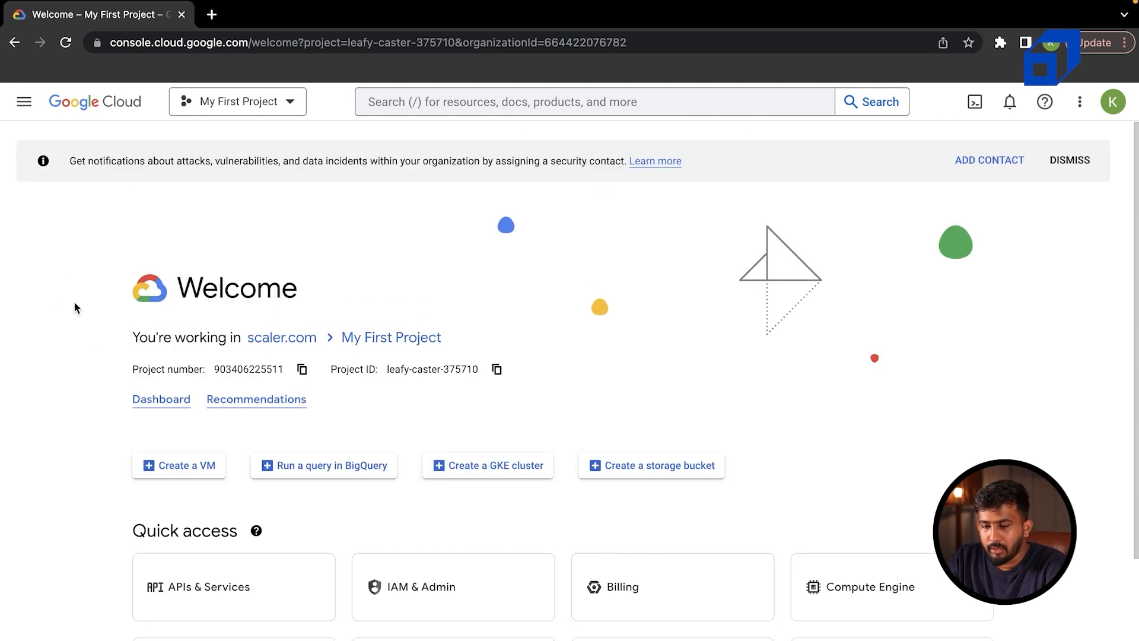
scroll(440, 429, "down", 2)
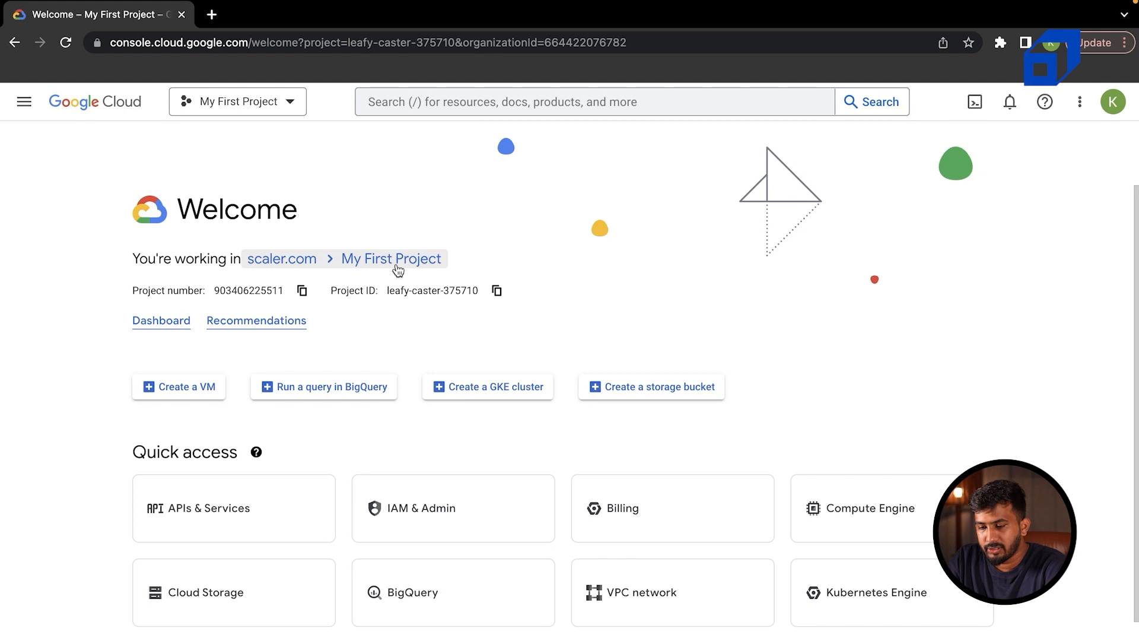
scroll(564, 366, "down", 1)
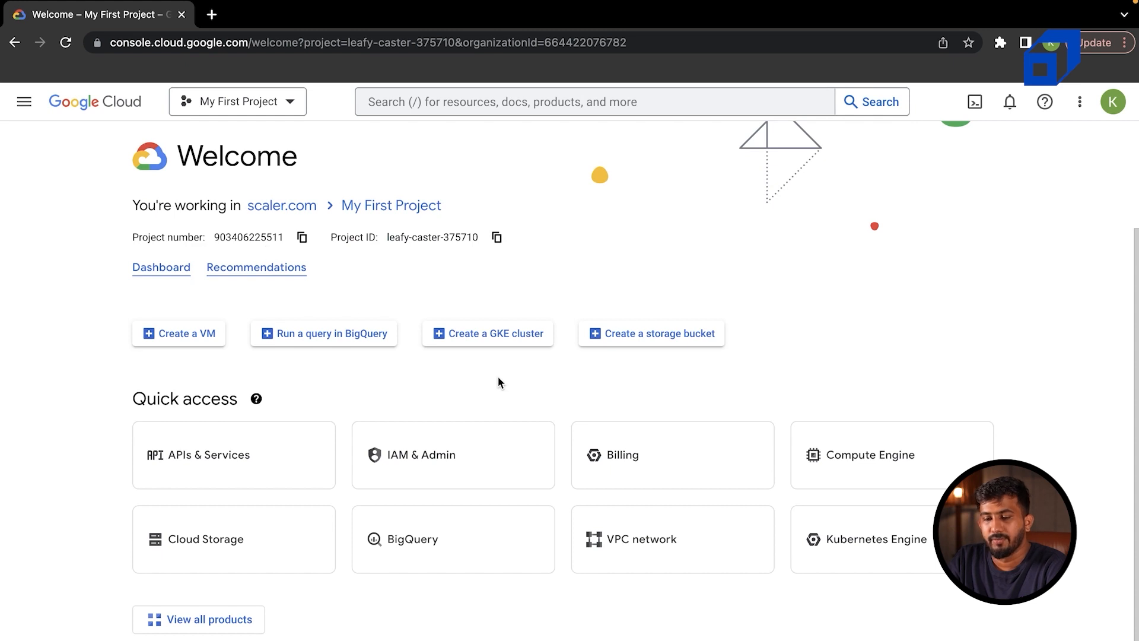
left_click(169, 270)
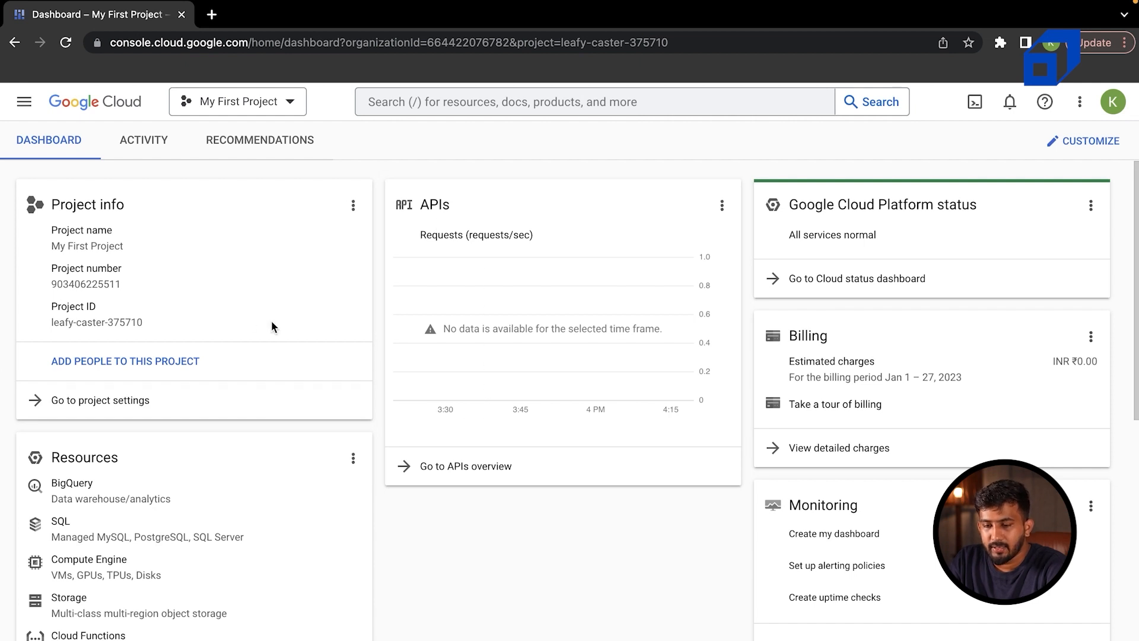
scroll(158, 339, "down", 10)
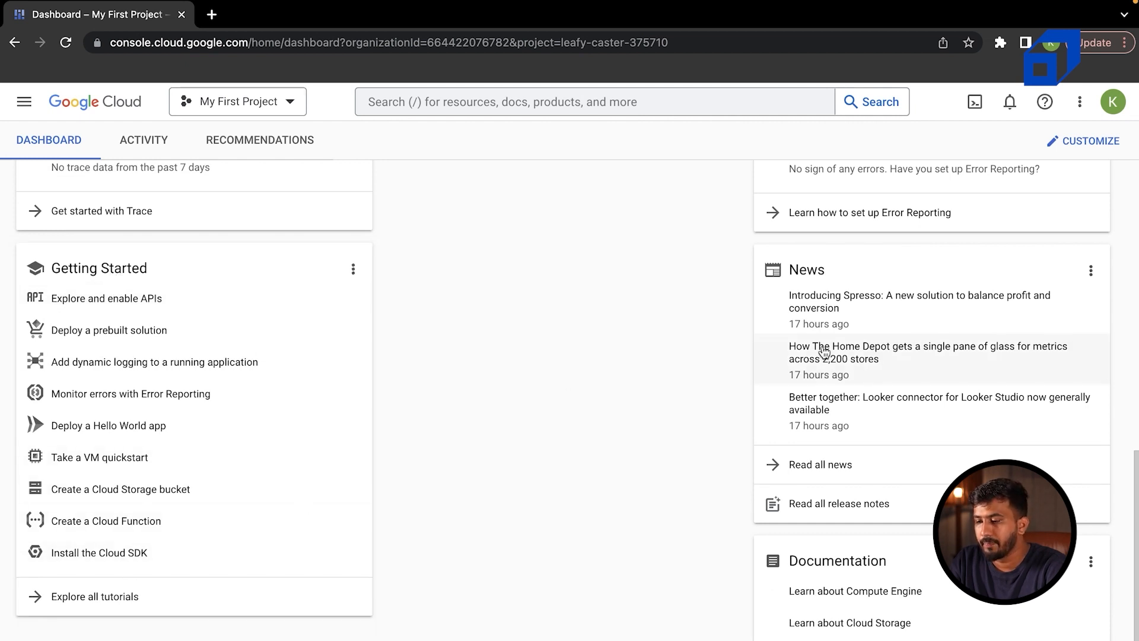
scroll(974, 457, "up", 2)
scroll(949, 582, "up", 7)
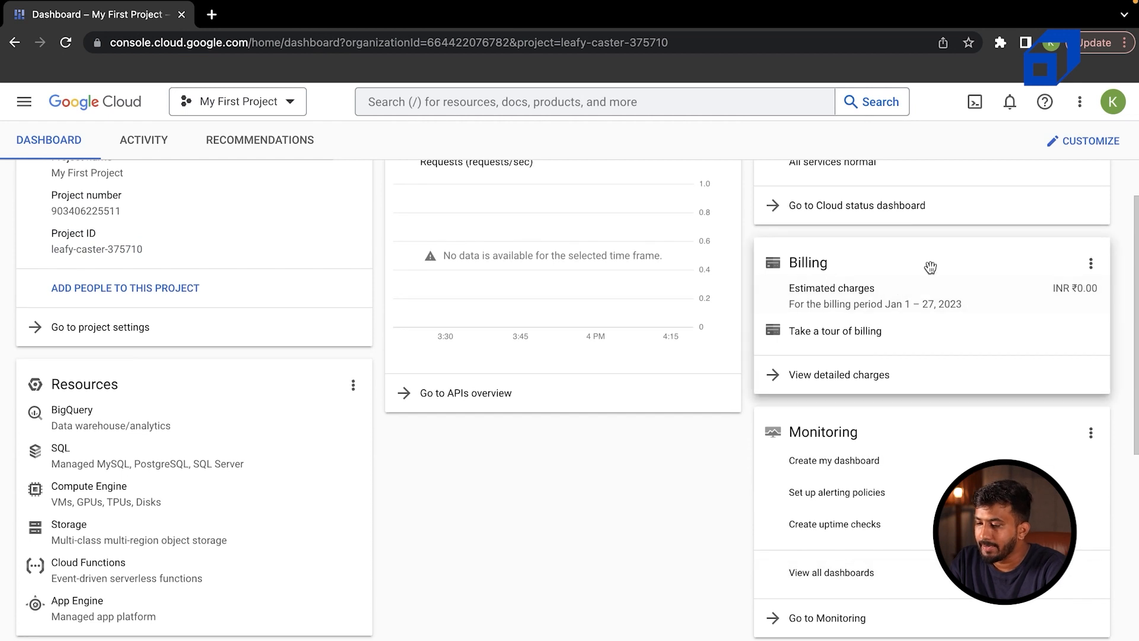
scroll(929, 265, "up", 2)
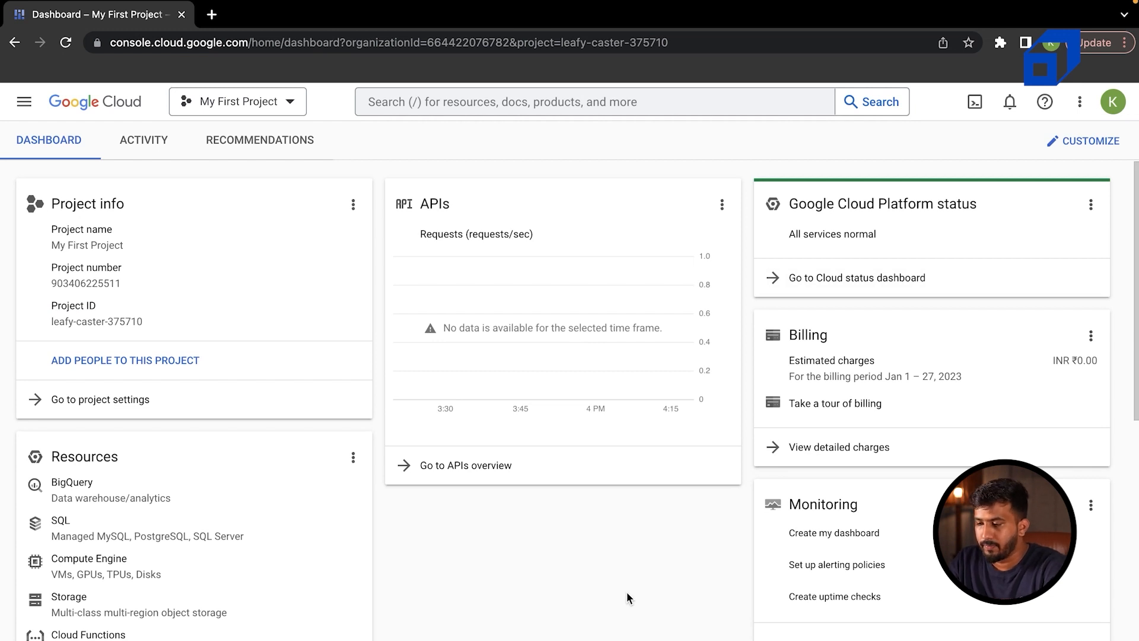
Customize the dashboard by switching the Compute Engine card on and off again, review the other available cards, and finish customizing.
left_click(1067, 141)
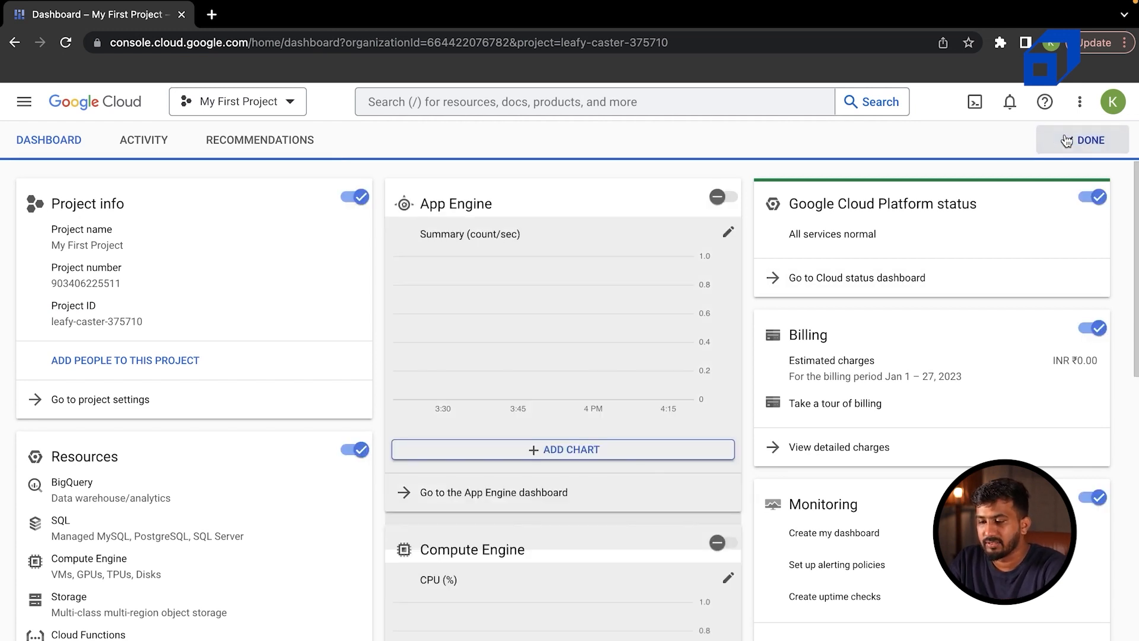
scroll(408, 224, "down", 10)
scroll(409, 223, "up", 10)
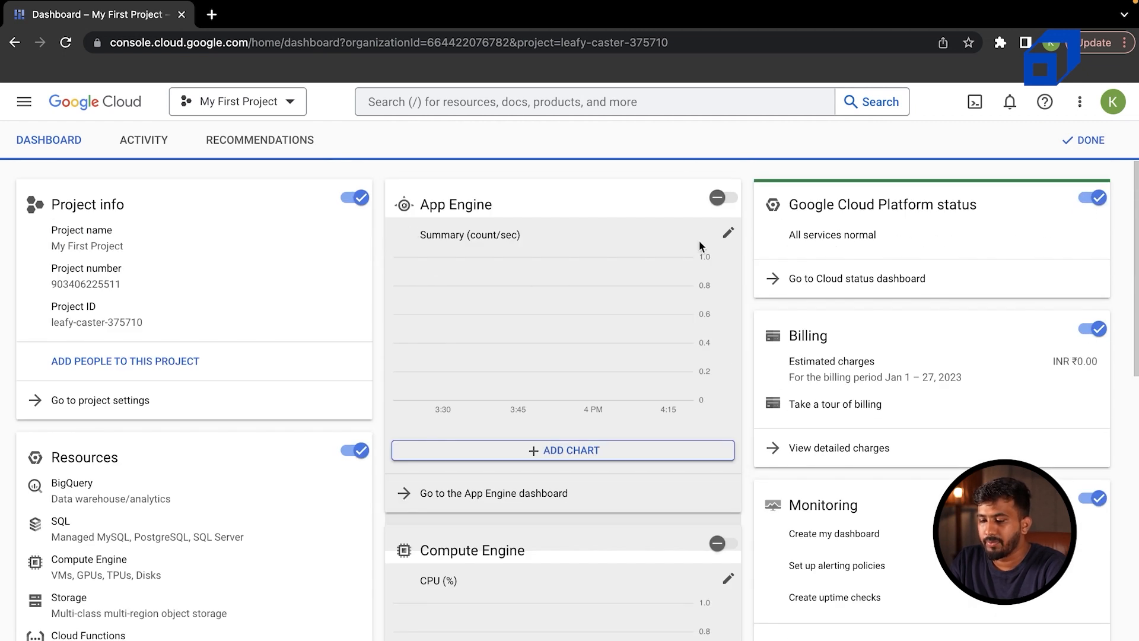
scroll(596, 426, "down", 2)
scroll(596, 427, "down", 3)
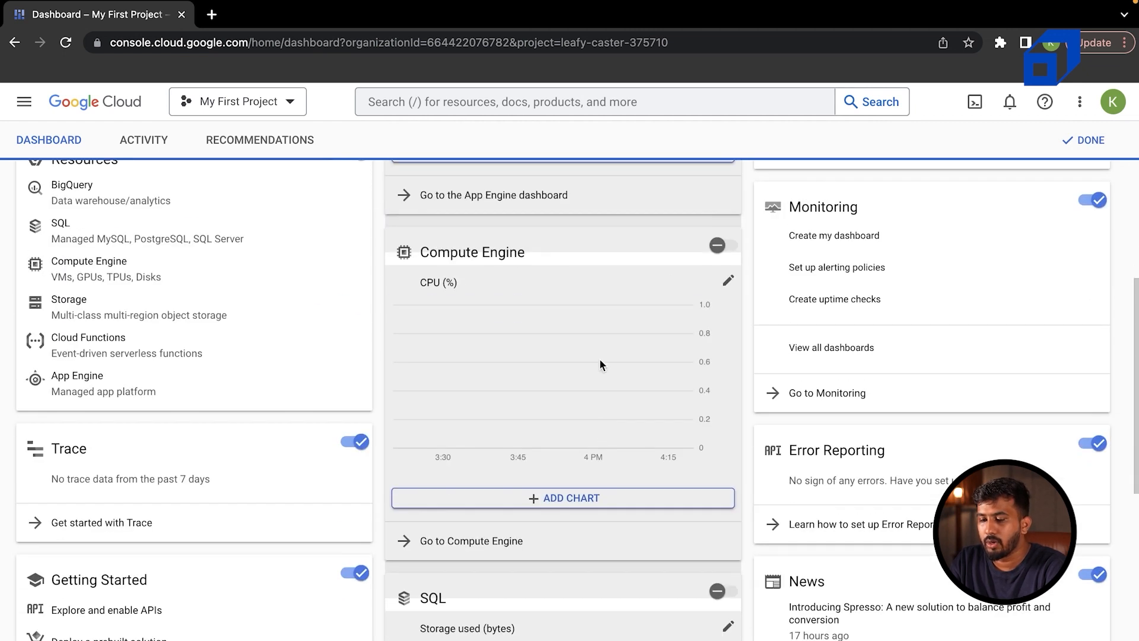
left_click(718, 245)
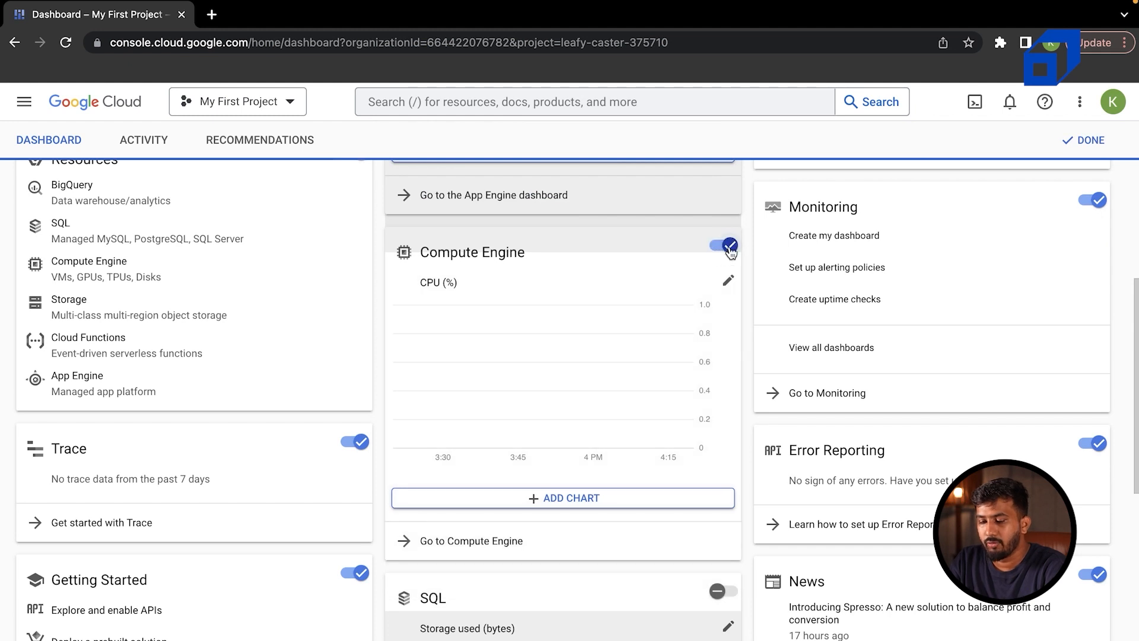
left_click(730, 248)
scroll(694, 539, "down", 5)
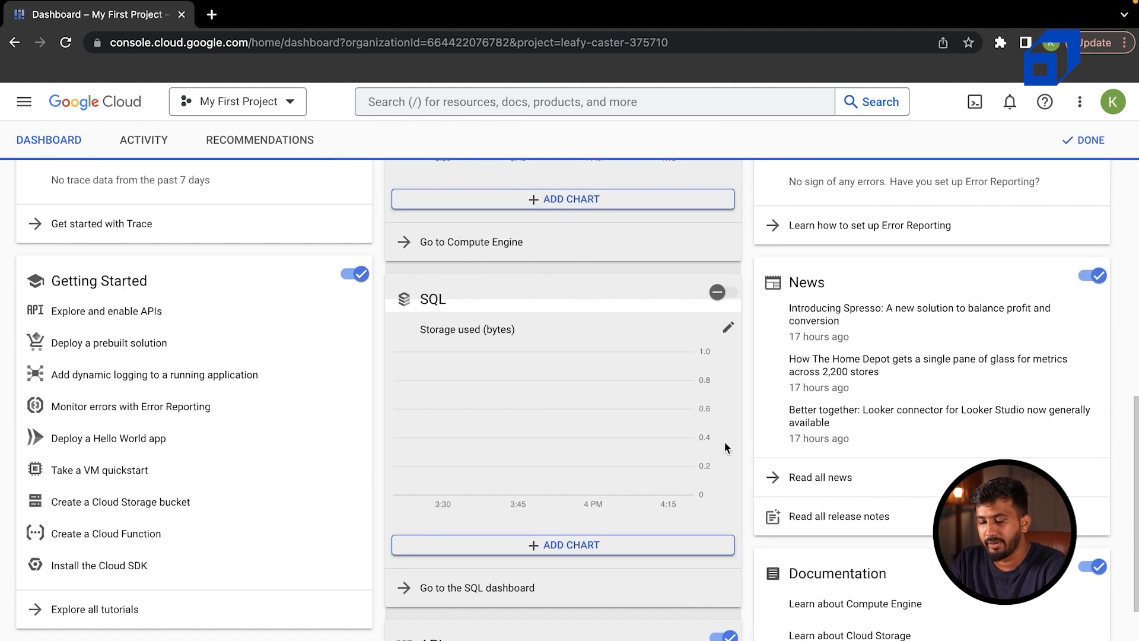
scroll(736, 433, "up", 10)
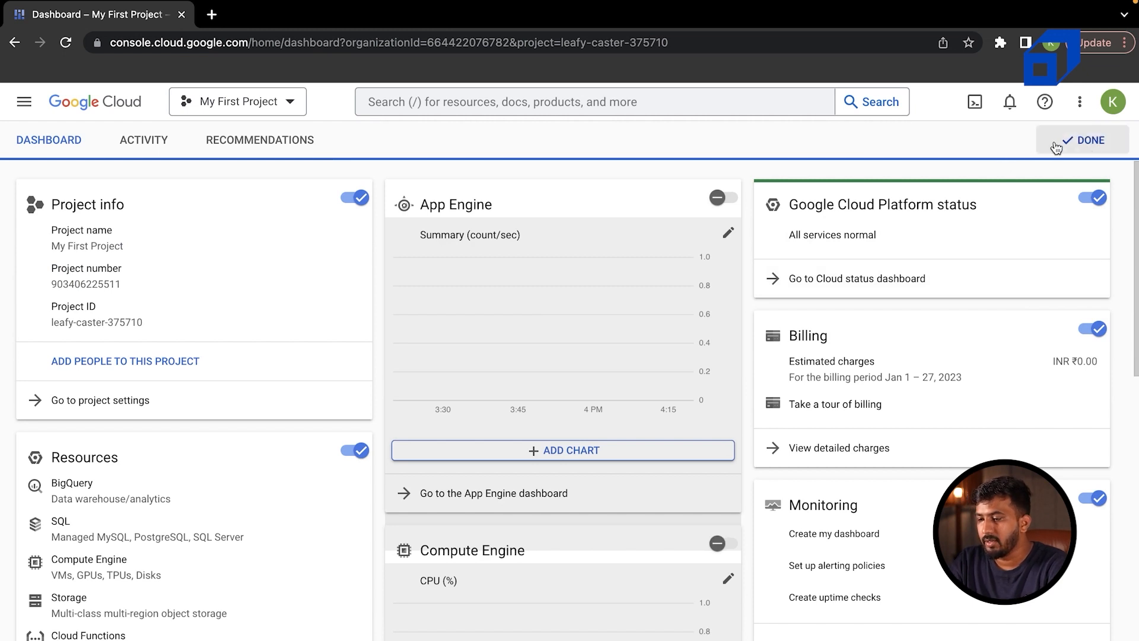
left_click(1075, 139)
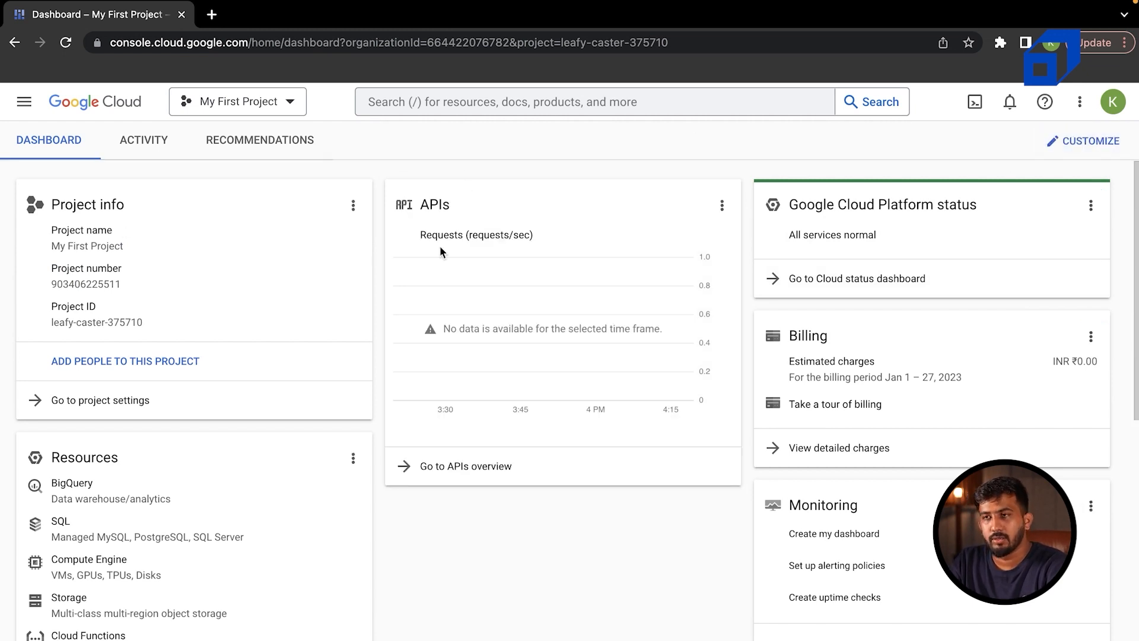
Examine the project's activity log from the latest entries down to the project creation.
left_click(161, 146)
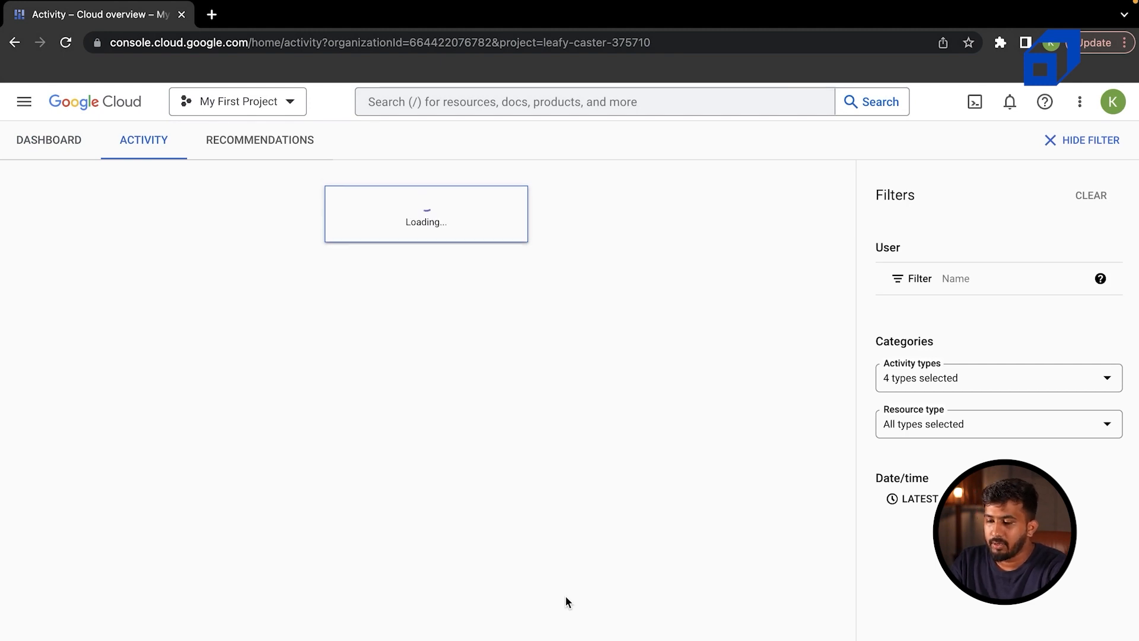
scroll(242, 302, "down", 8)
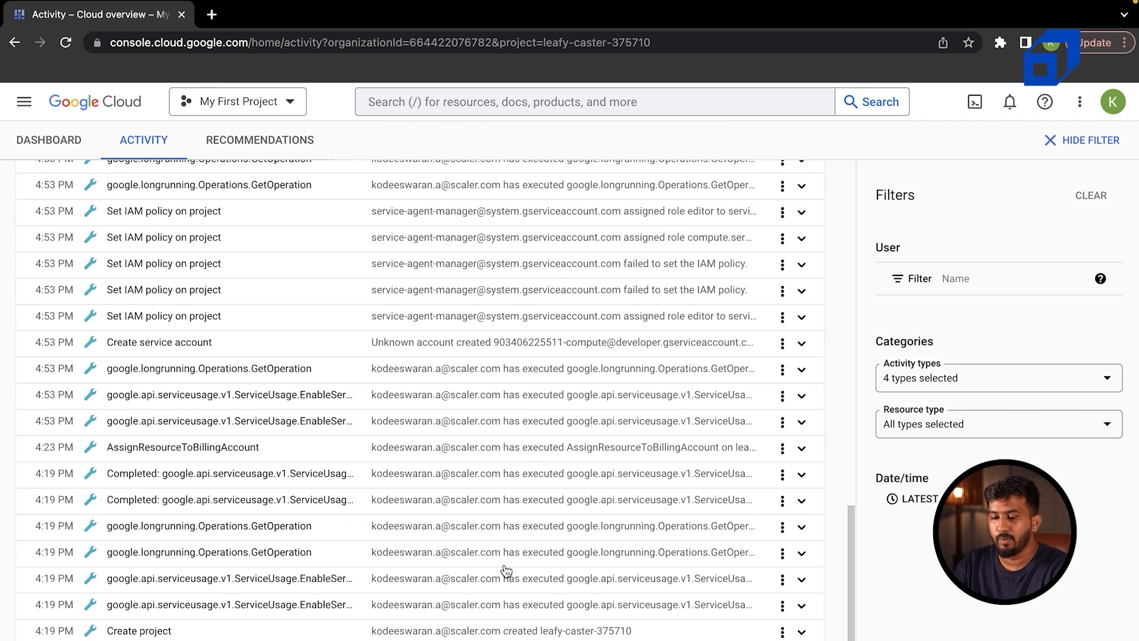
scroll(506, 570, "up", 5)
scroll(506, 571, "down", 5)
scroll(507, 571, "up", 2)
scroll(506, 571, "down", 2)
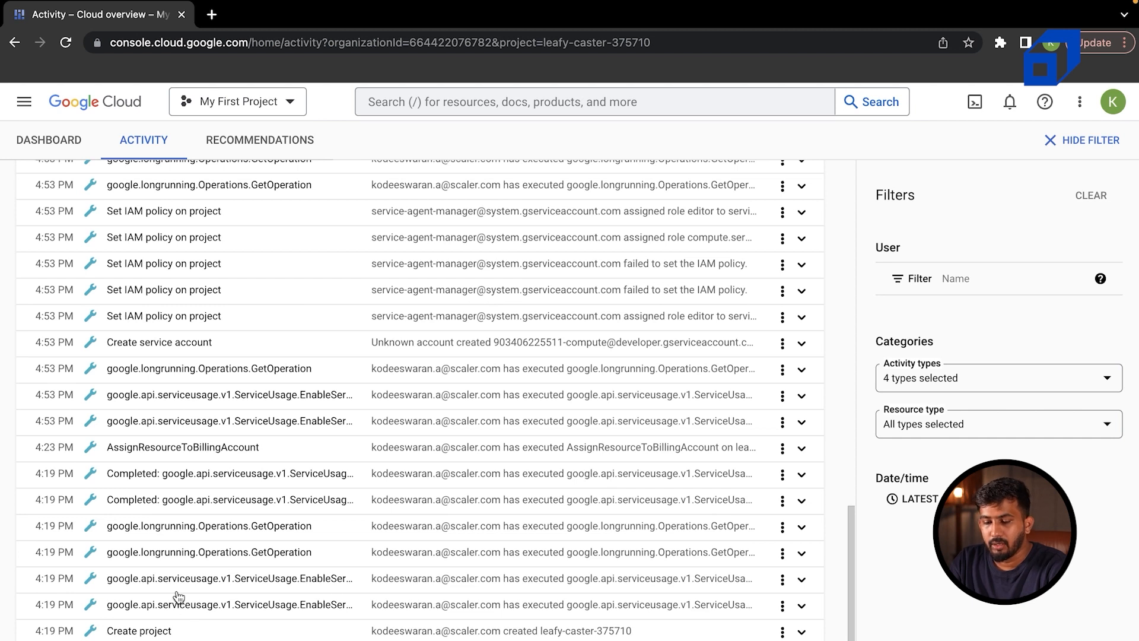
scroll(240, 469, "up", 3)
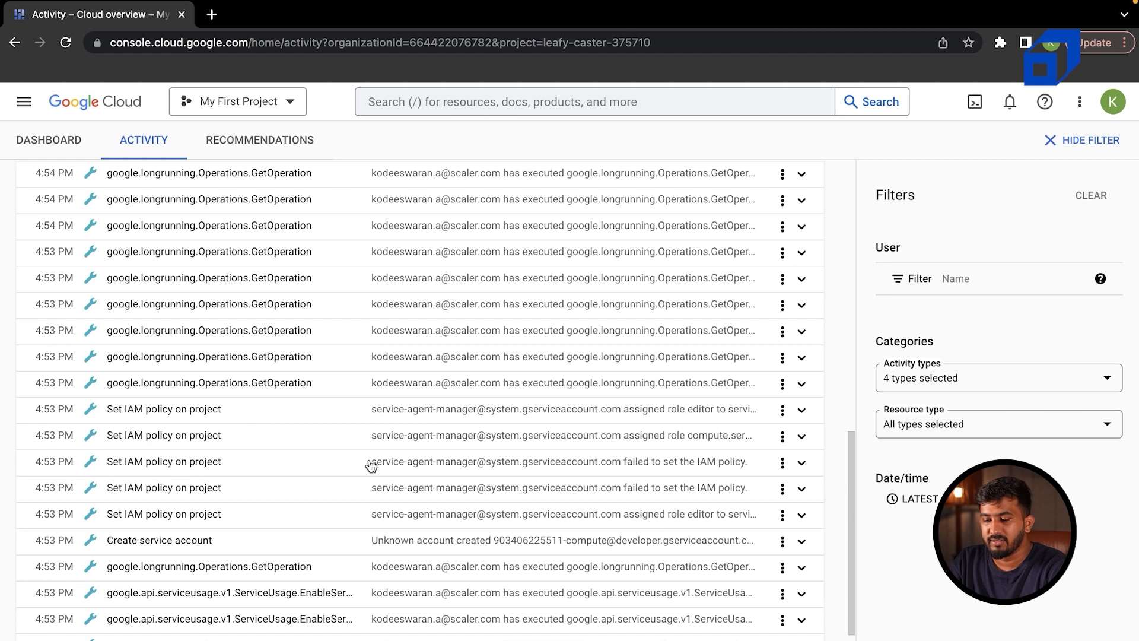
scroll(442, 488, "up", 7)
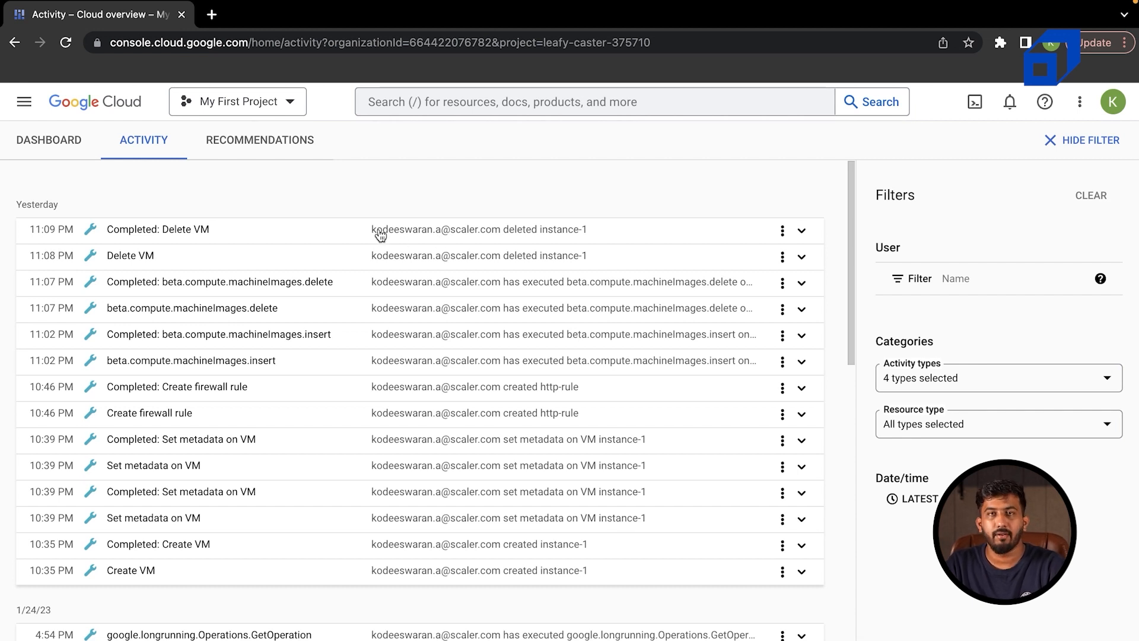
View the project's recommendations, and check the popular search suggestions from the dashboard.
left_click(285, 145)
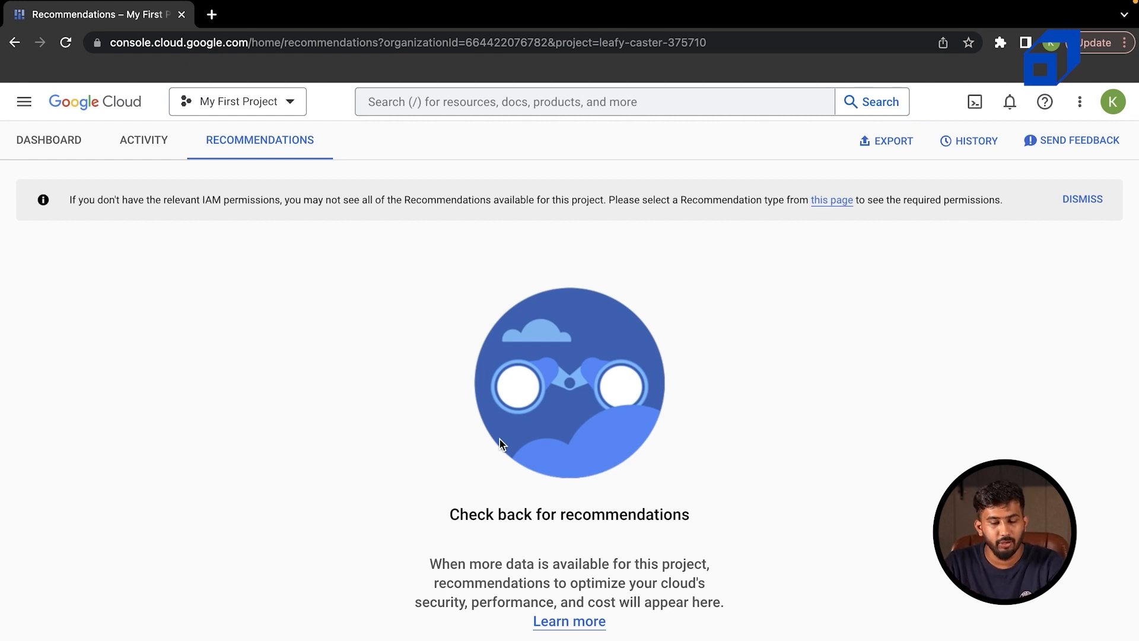
left_click(66, 144)
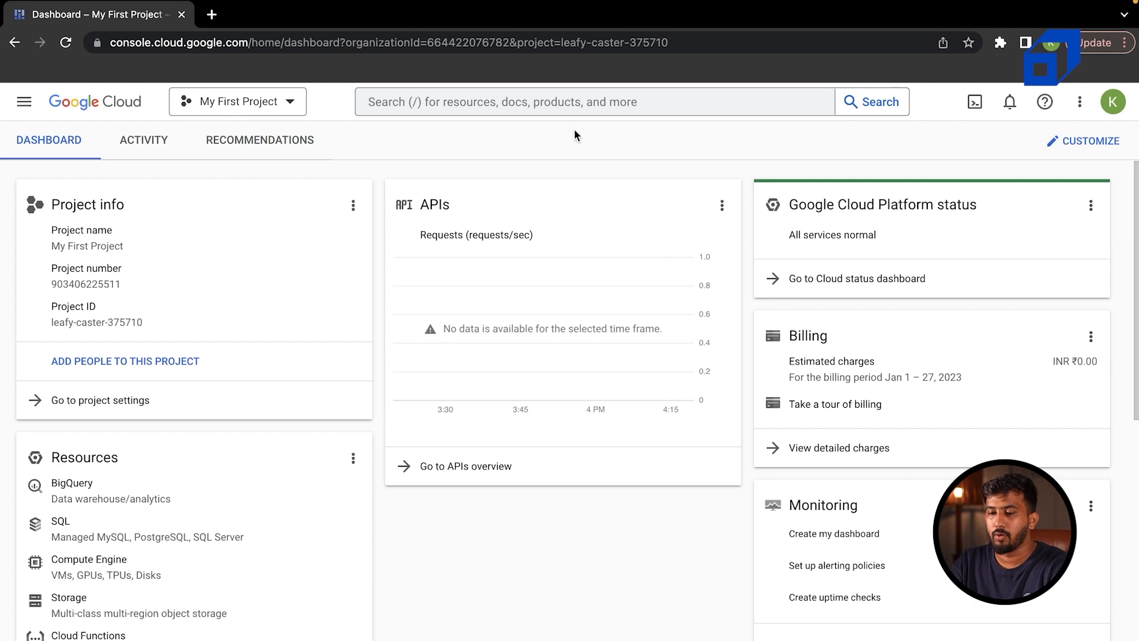
left_click(729, 108)
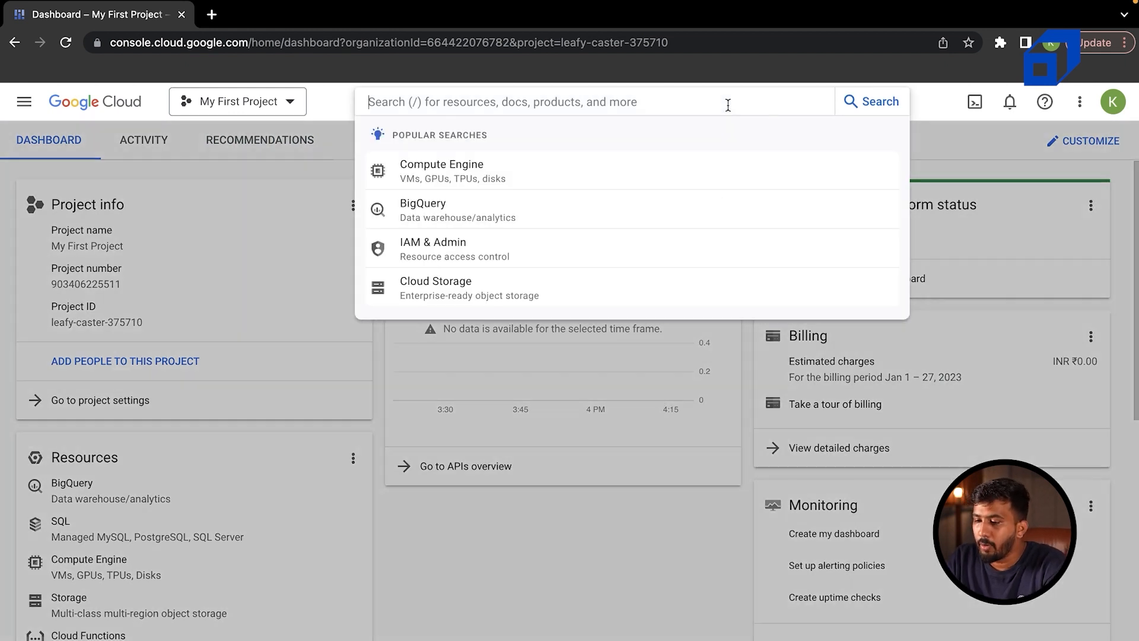
left_click(554, 469)
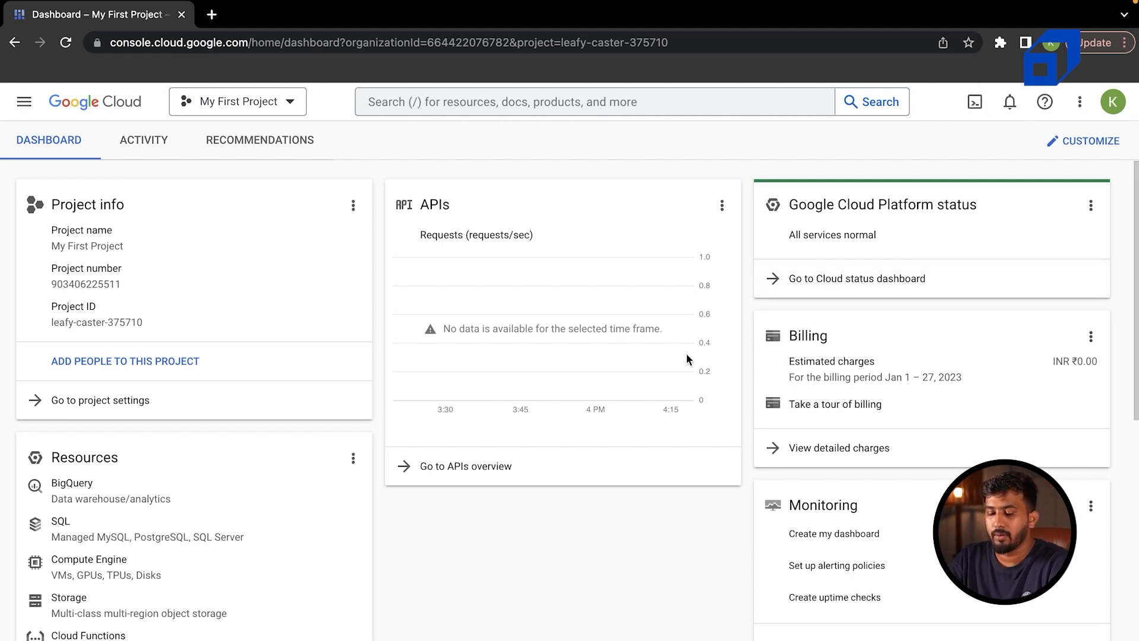
key("super+space")
type("twer")
key("BackSpace")
key("BackSpace")
key("BackSpace")
type("er")
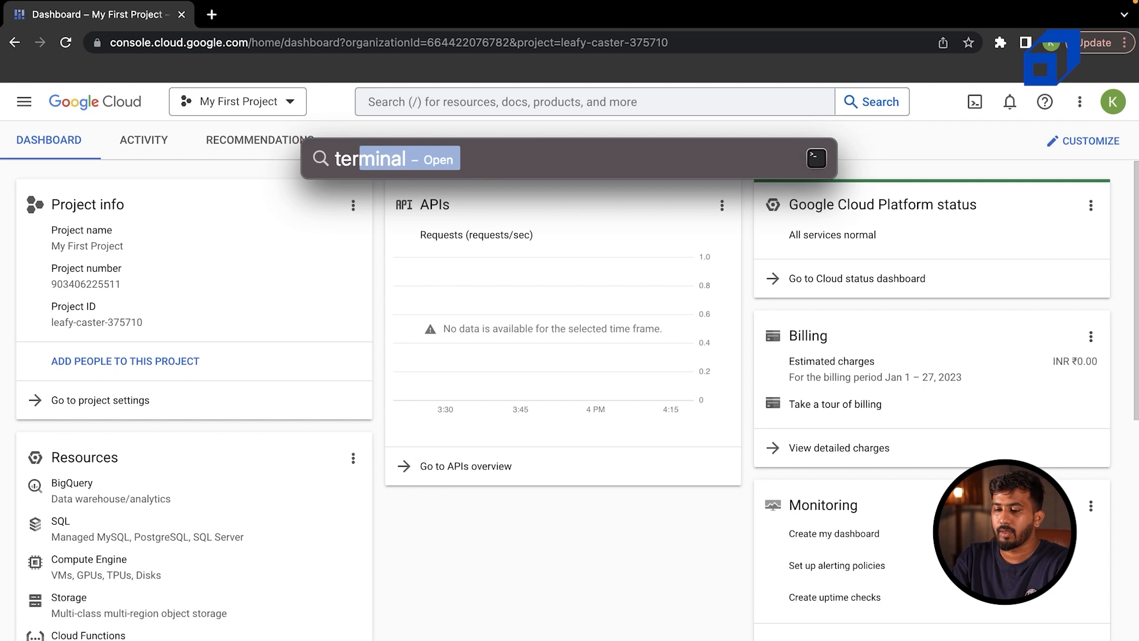
key("BackSpace")
key("BackSpace")
key("BackSpace")
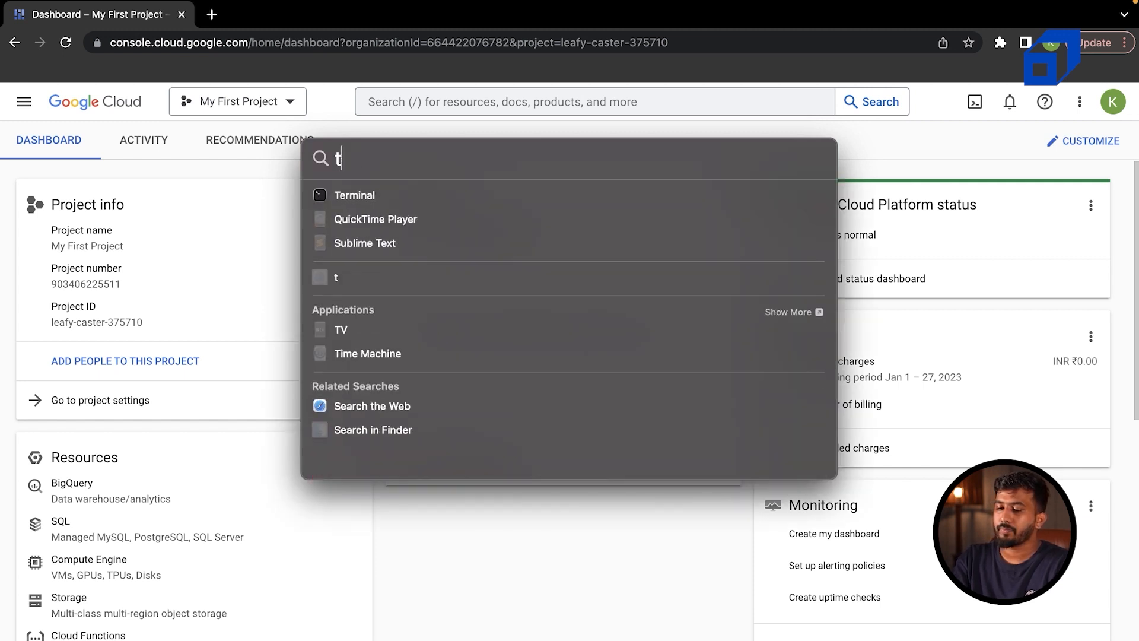
key("Escape")
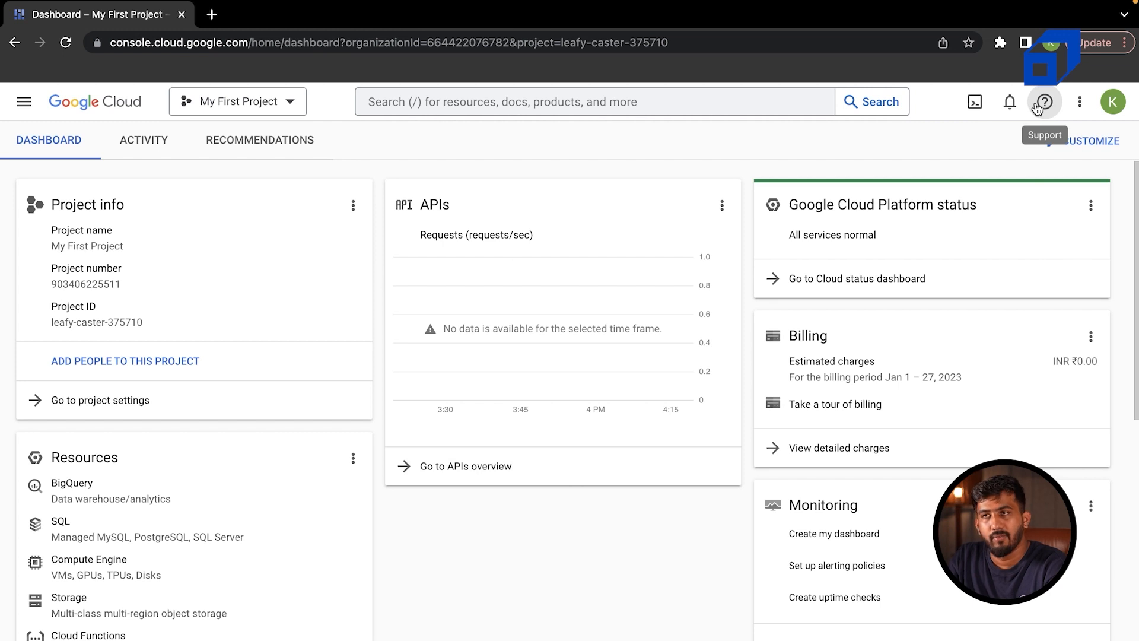
Look over the console's additional options such as Preferences, Downloads and Project settings, and close them.
left_click(1078, 103)
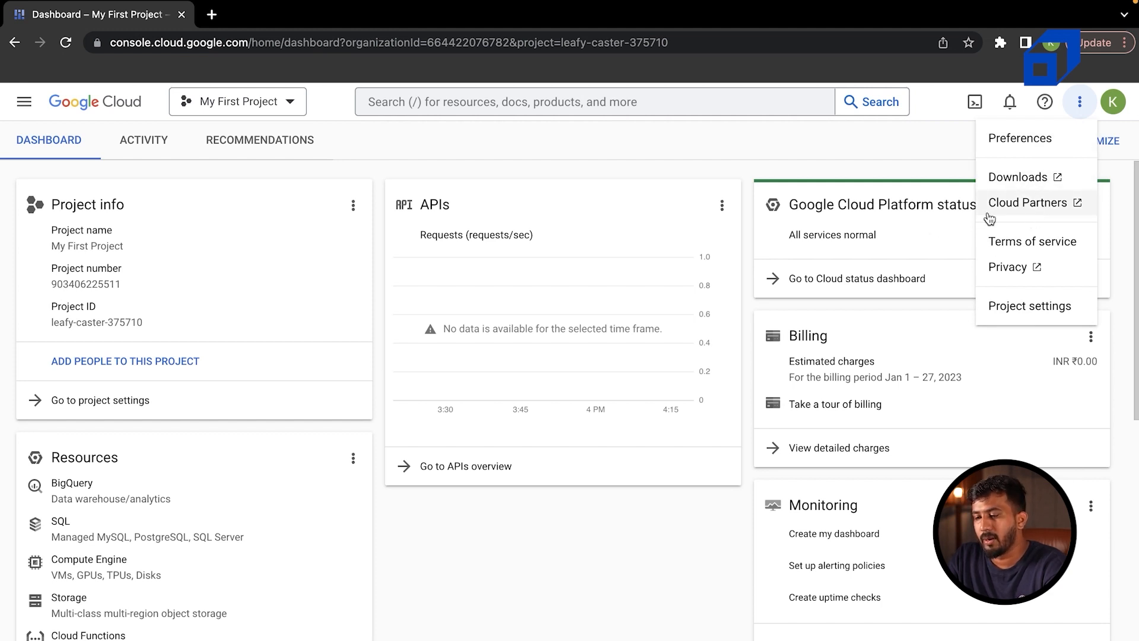
left_click(549, 152)
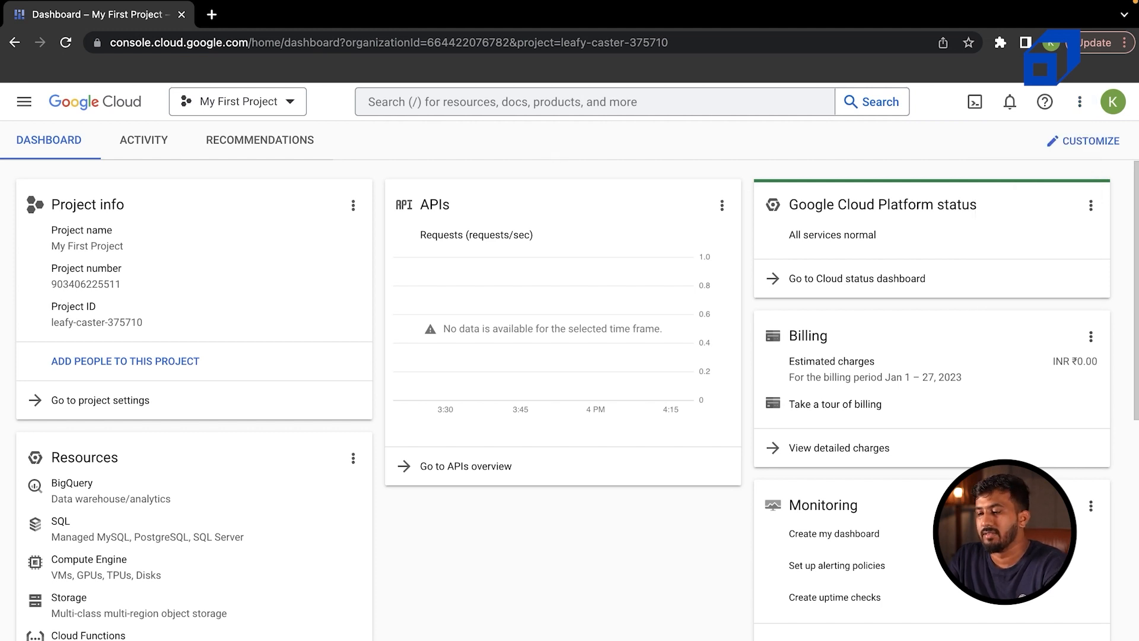
Look over the console's additional options list once more and close it.
left_click(1082, 112)
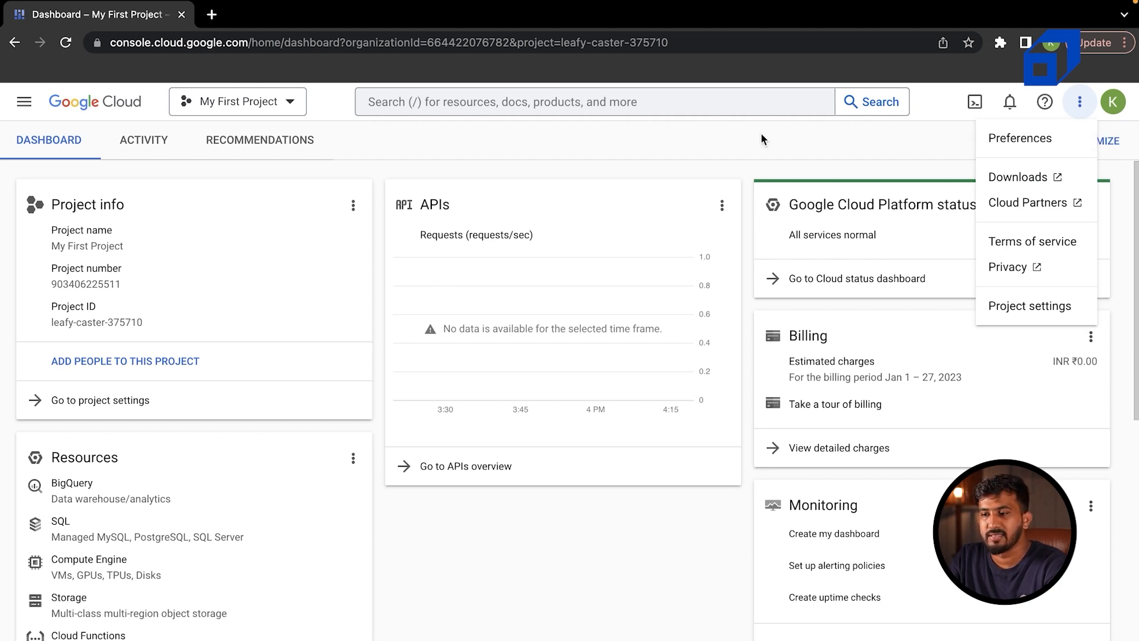
left_click(573, 146)
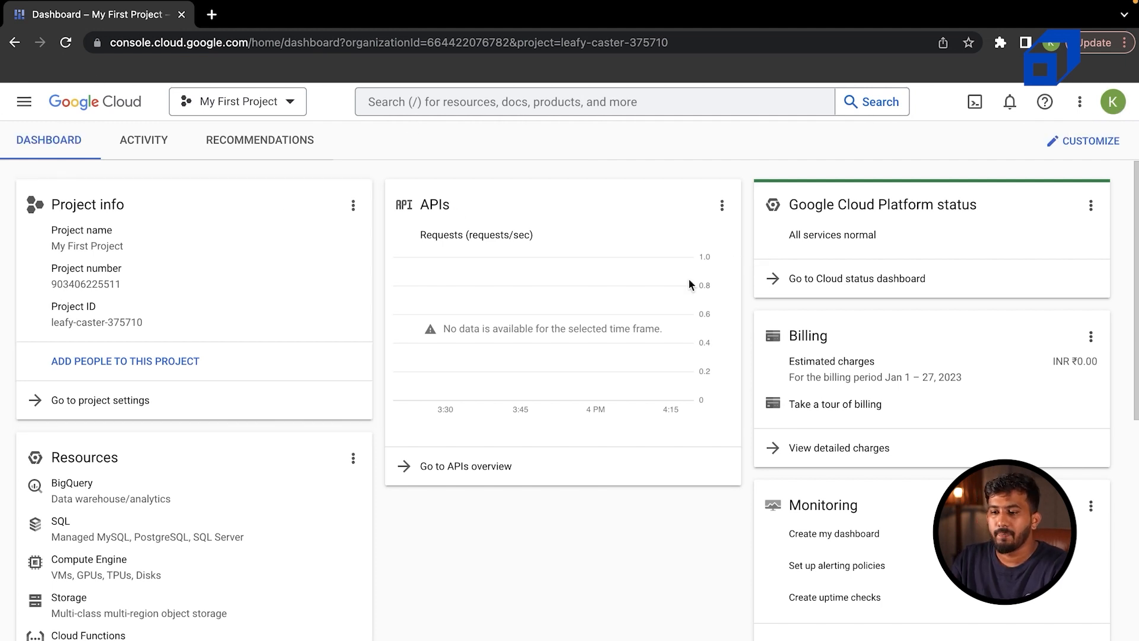
Search the console for "app engine", open the App Engine page and close its Learn panel.
left_click(411, 101)
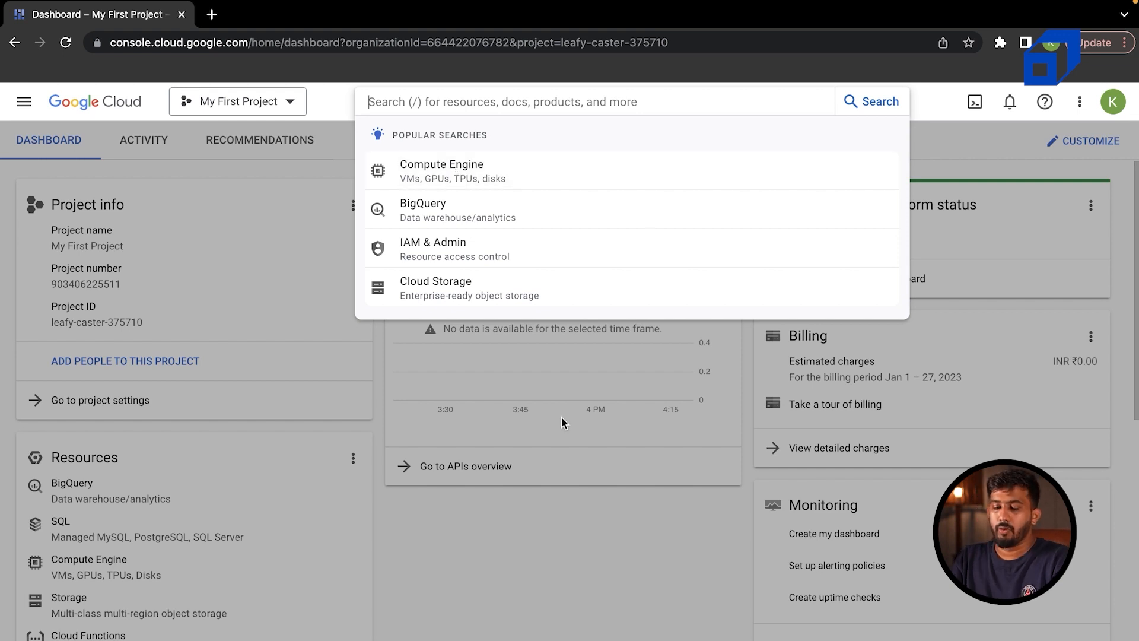
type("app engine")
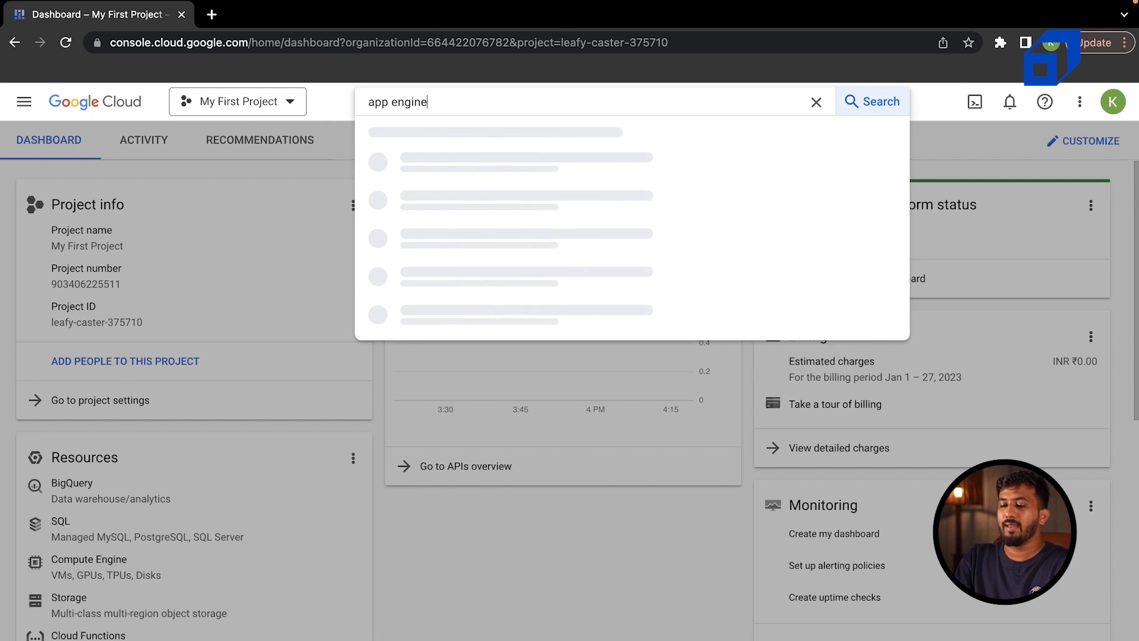
left_click(378, 168)
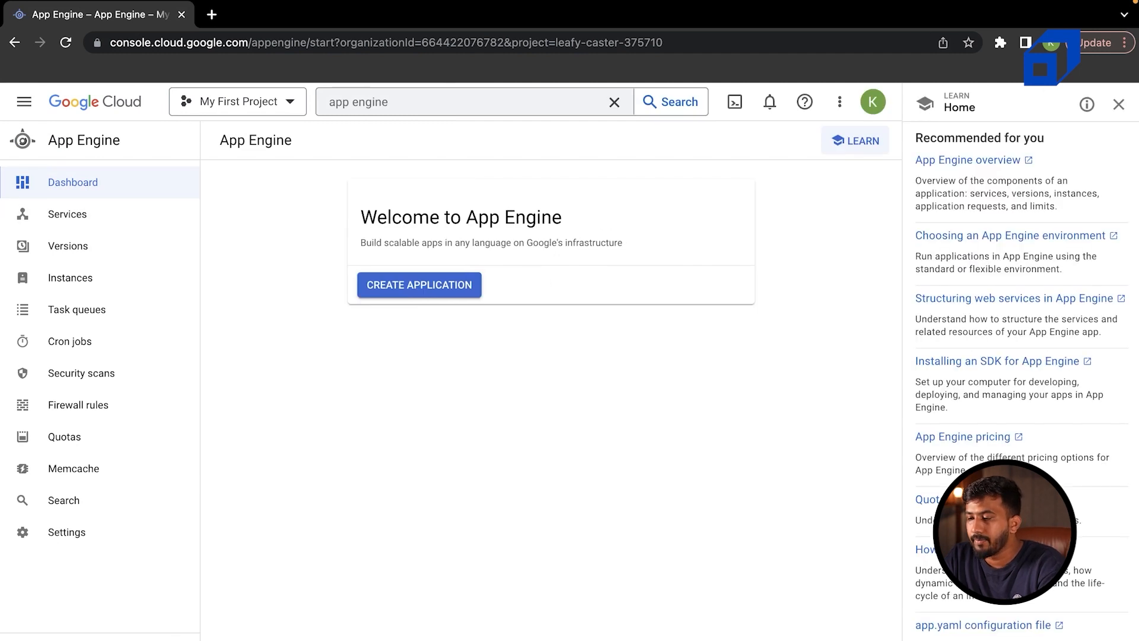
left_click(1128, 108)
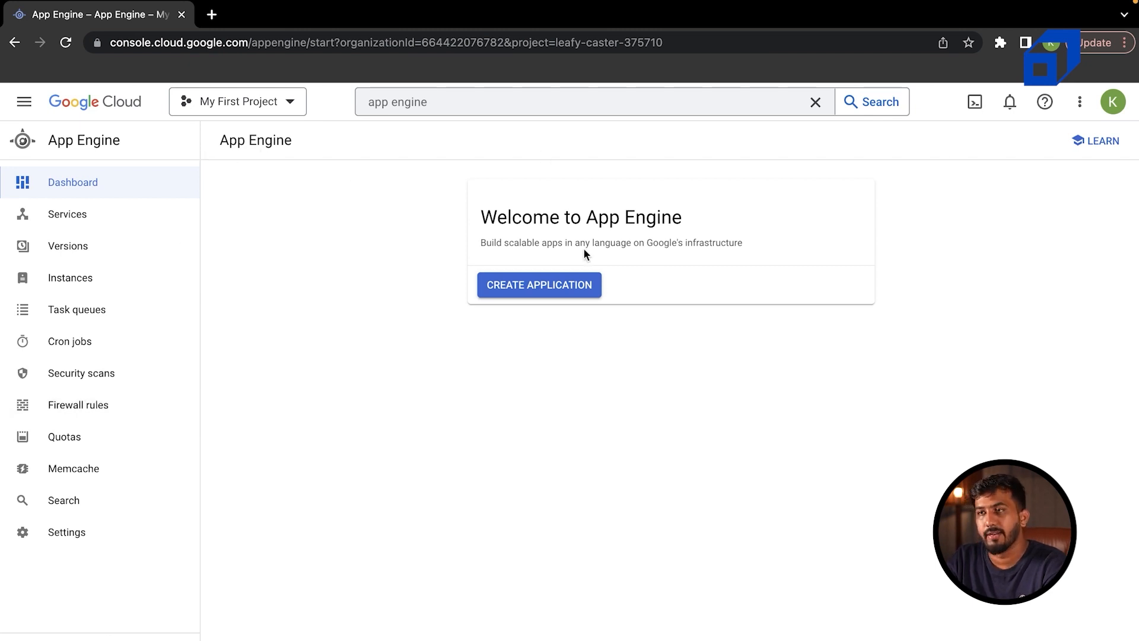
left_click(113, 217)
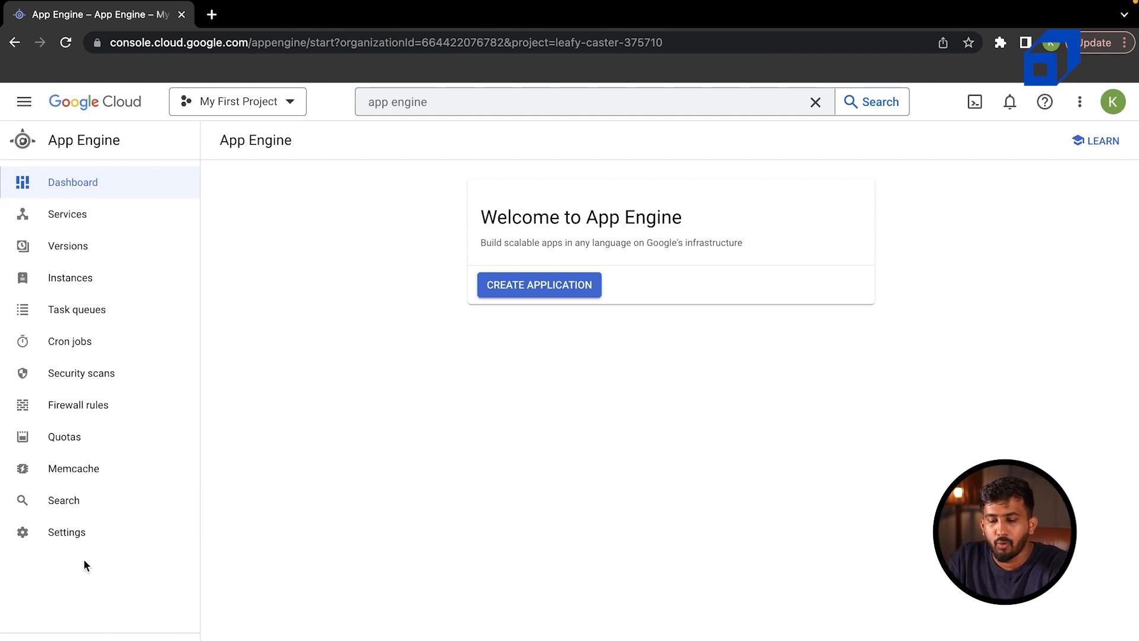
Start creating an App Engine application, choose the asia-south1 region on the map and check it in the region list.
left_click(554, 289)
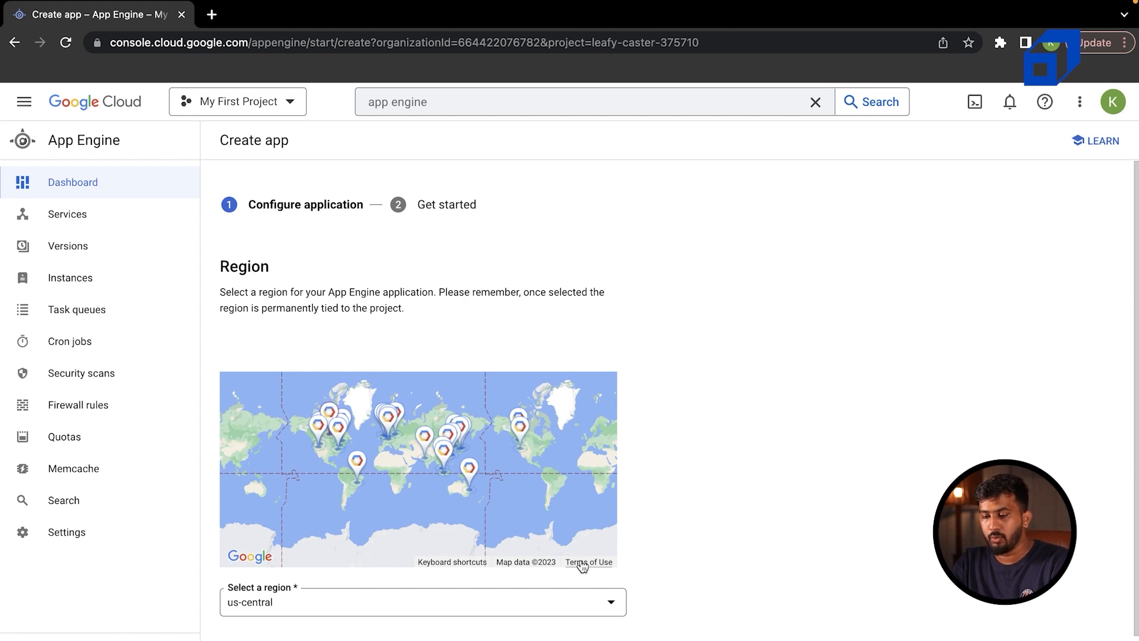
scroll(404, 455, "up", 3)
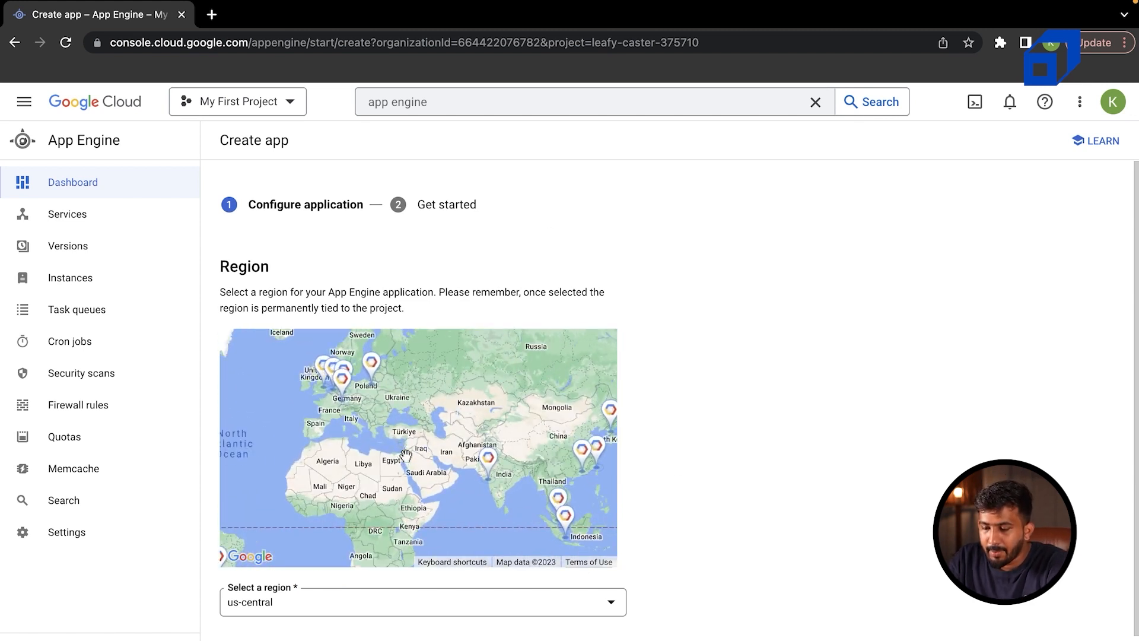
left_click_drag(429, 505, 366, 460)
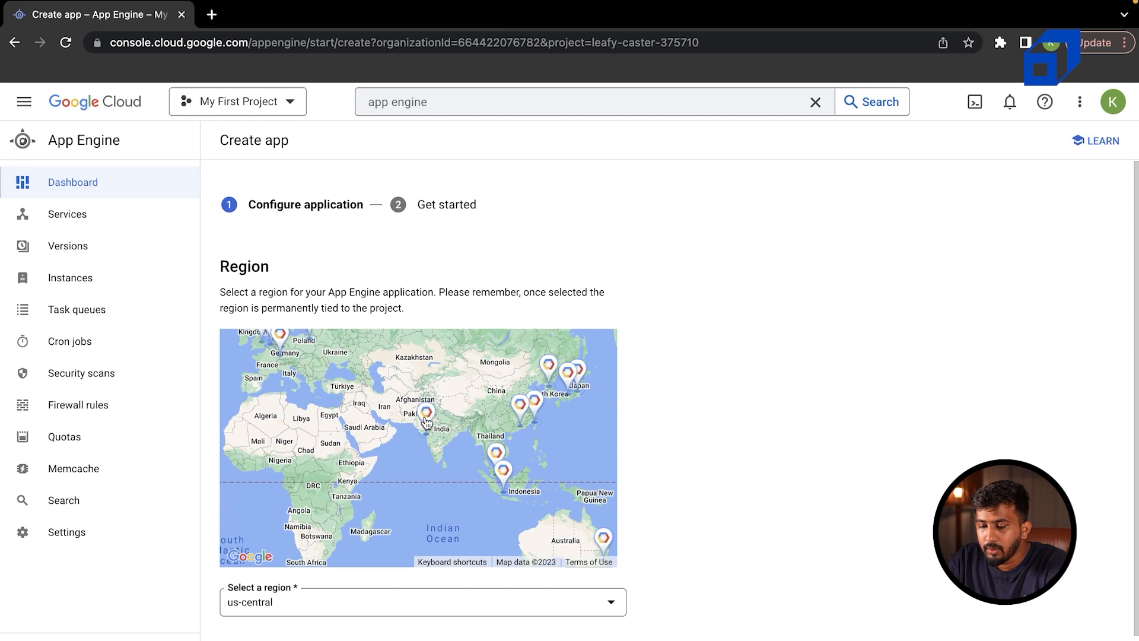
left_click(428, 422)
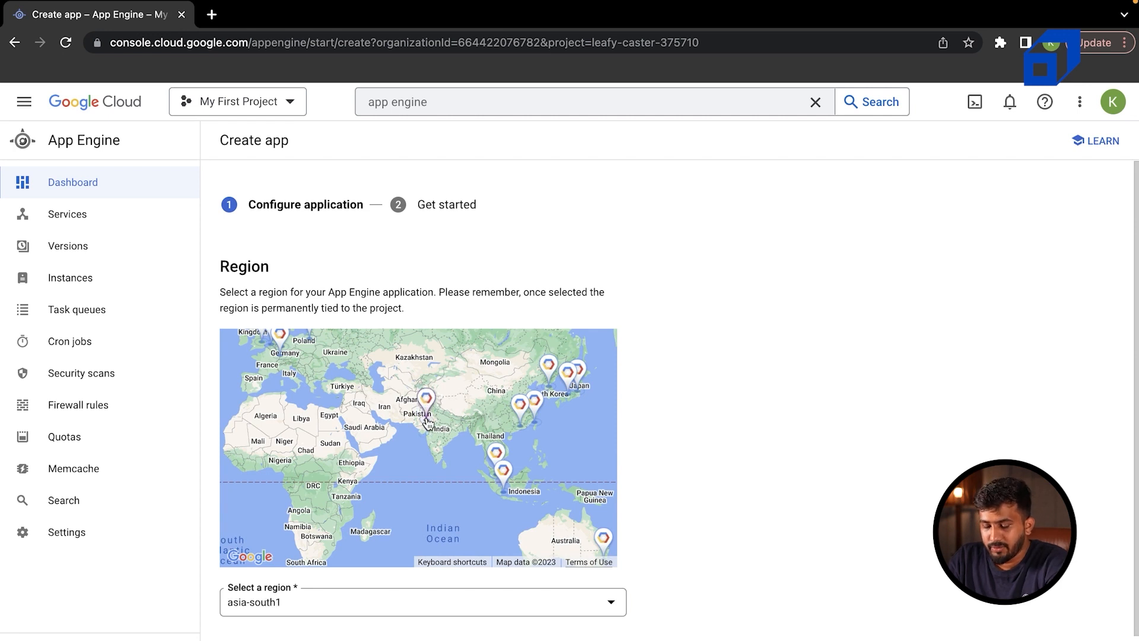
left_click(296, 605)
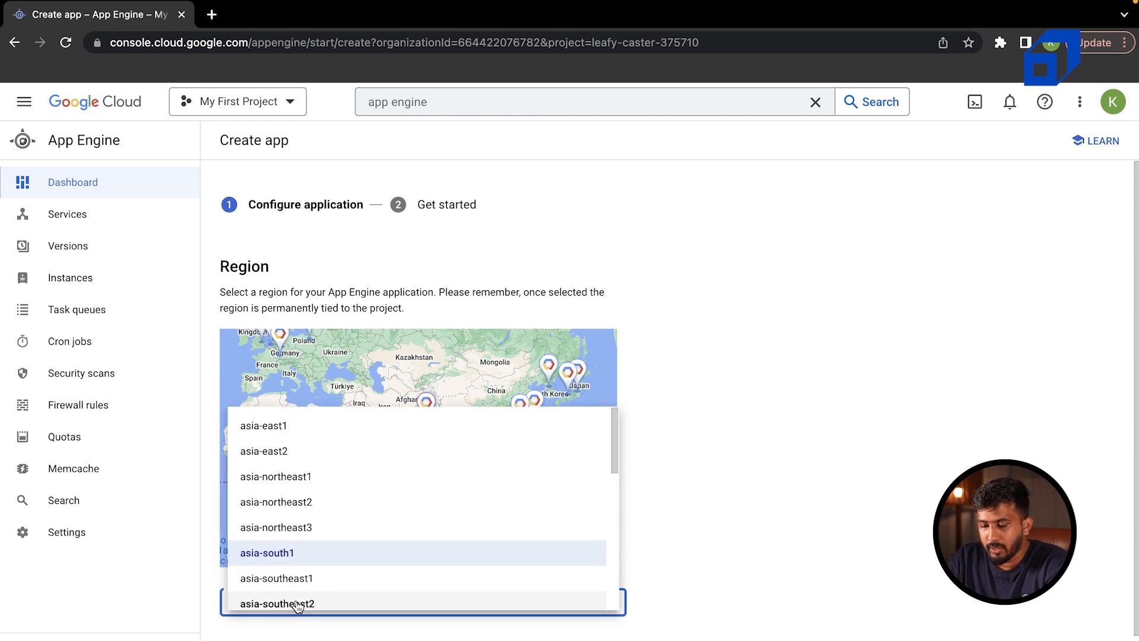
left_click(789, 370)
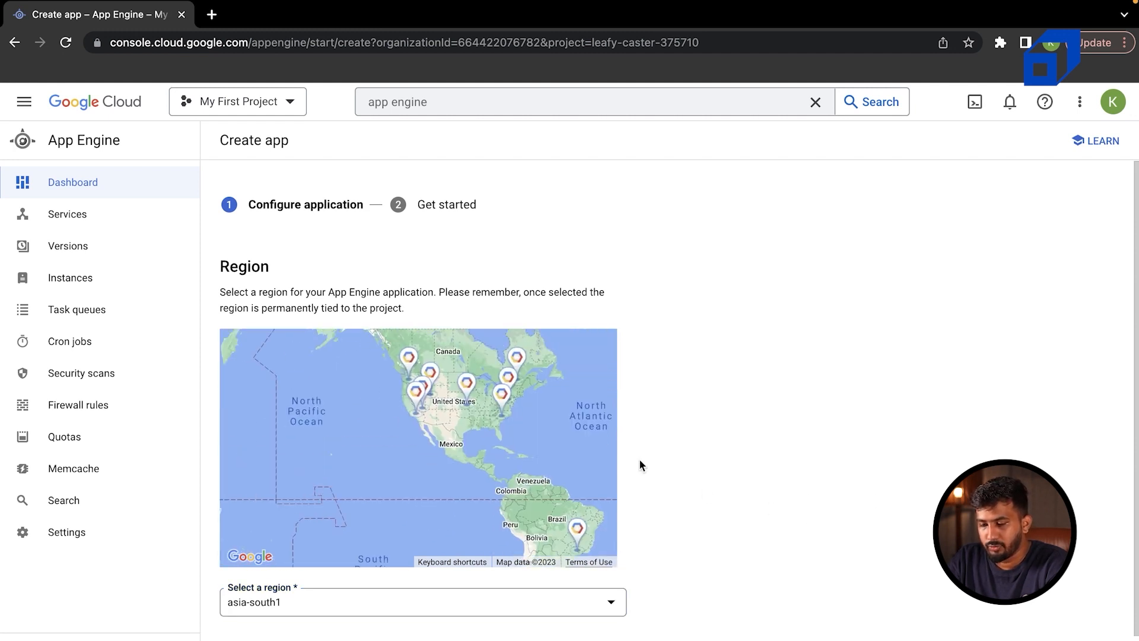
Try the US regions on the map in turn: us-east1, us-west2, us-west1 and us-west3.
left_click_drag(517, 432, 516, 471)
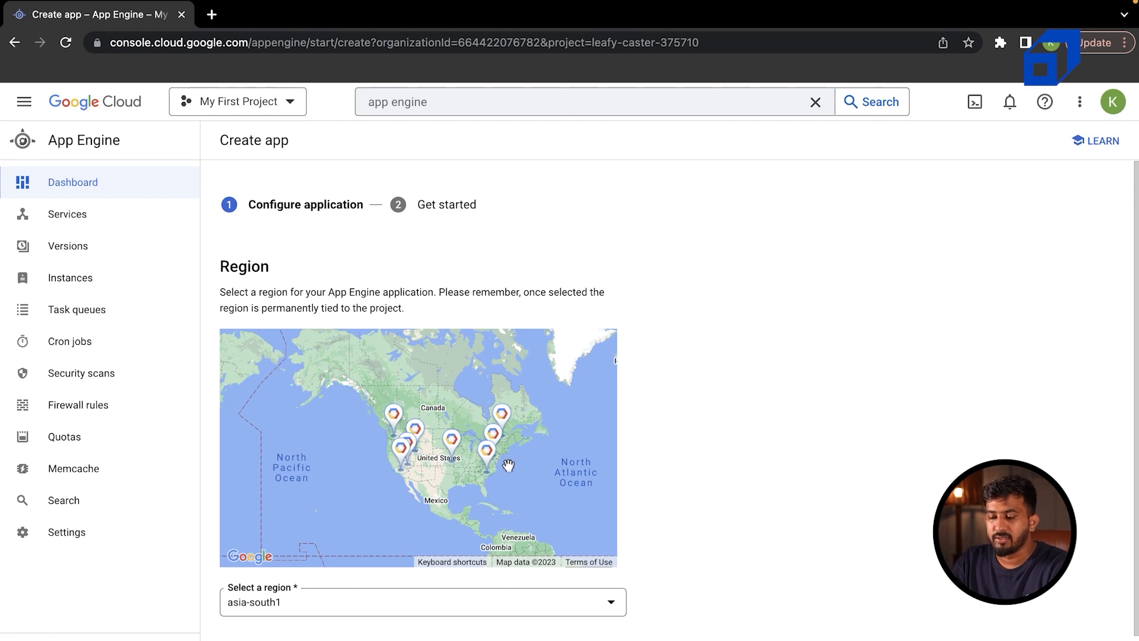
left_click(488, 453)
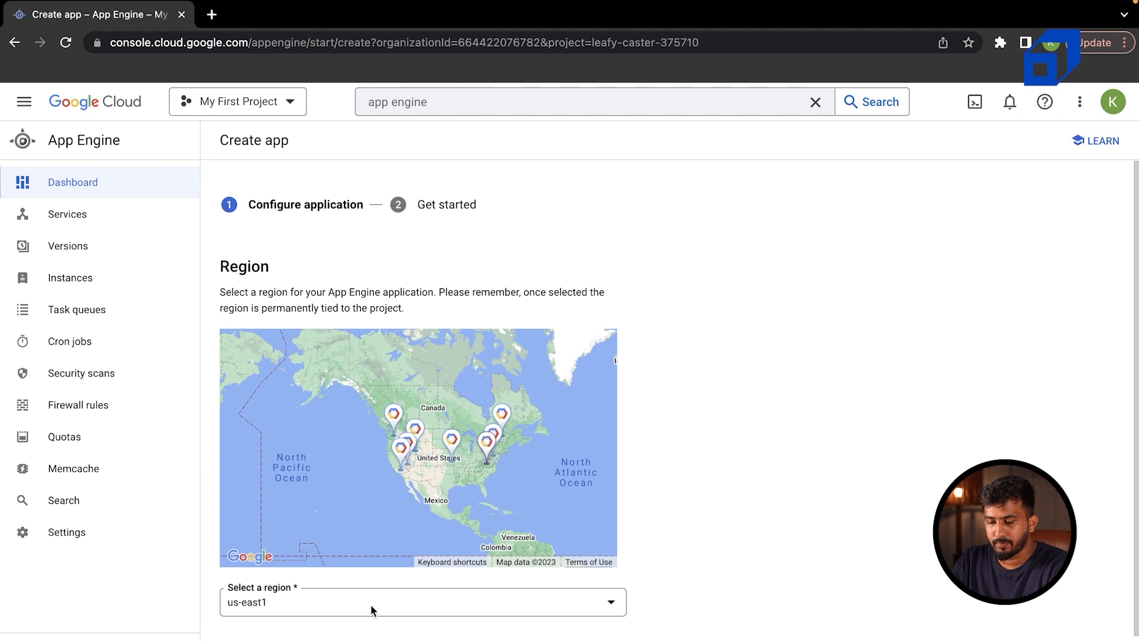
left_click(403, 455)
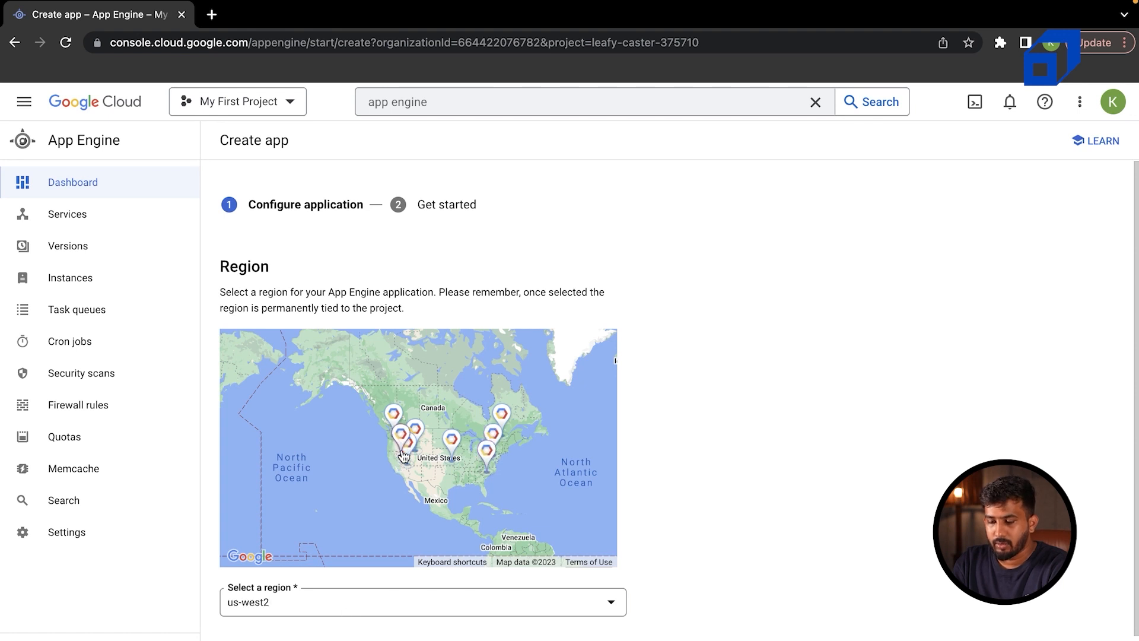
left_click(394, 414)
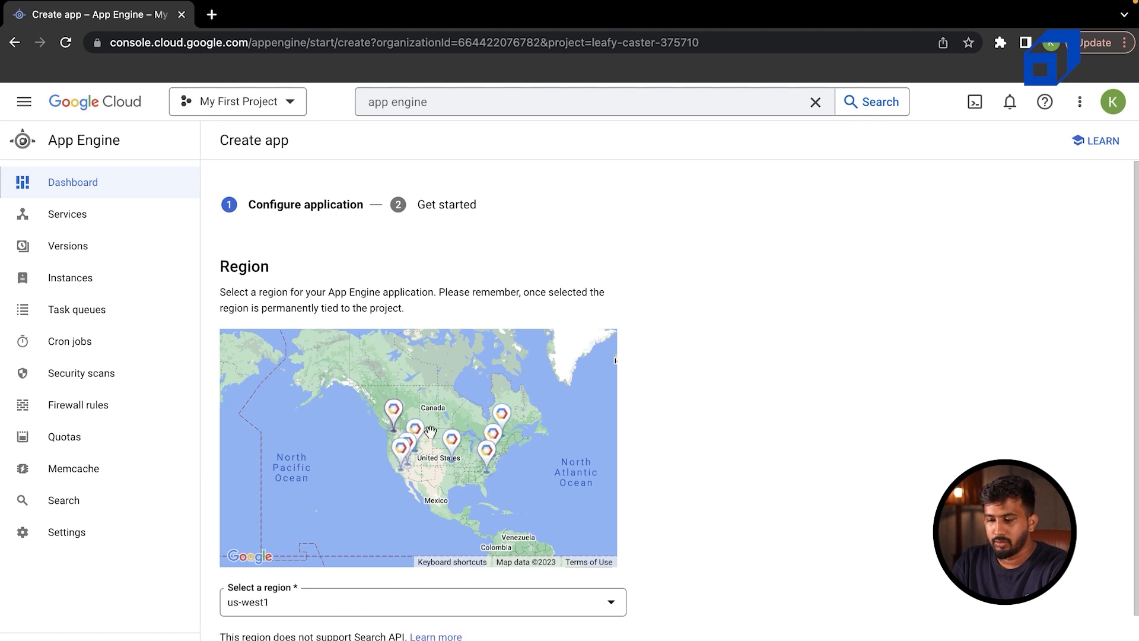
left_click(415, 428)
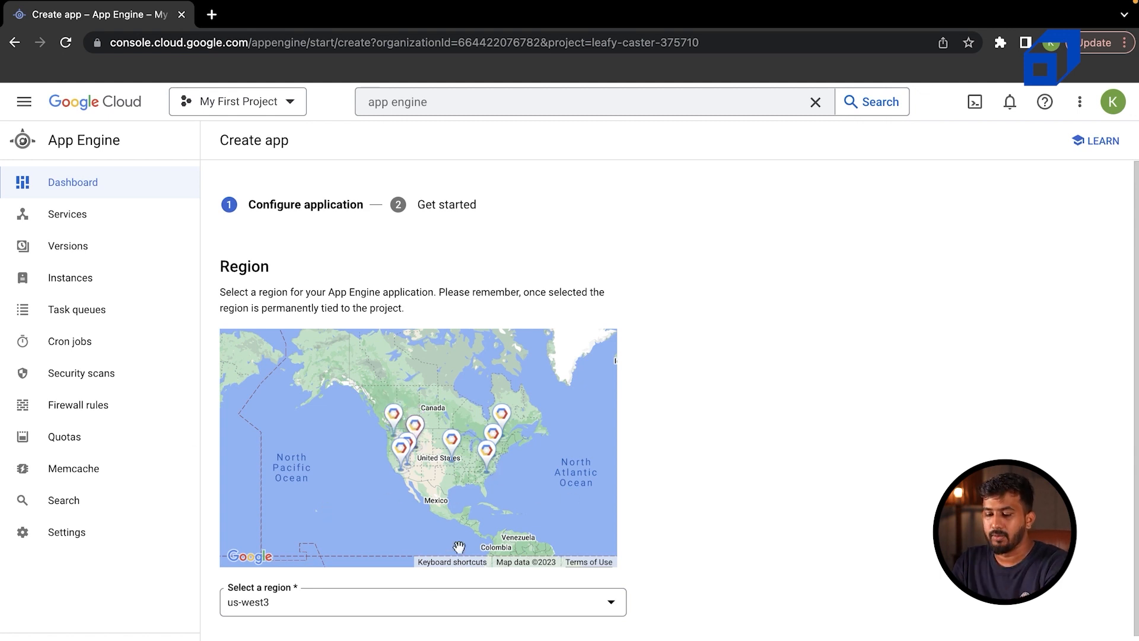
Look through the region list down to the US regions and return to the App Engine welcome page.
scroll(459, 547, "down", 3)
left_click(393, 597)
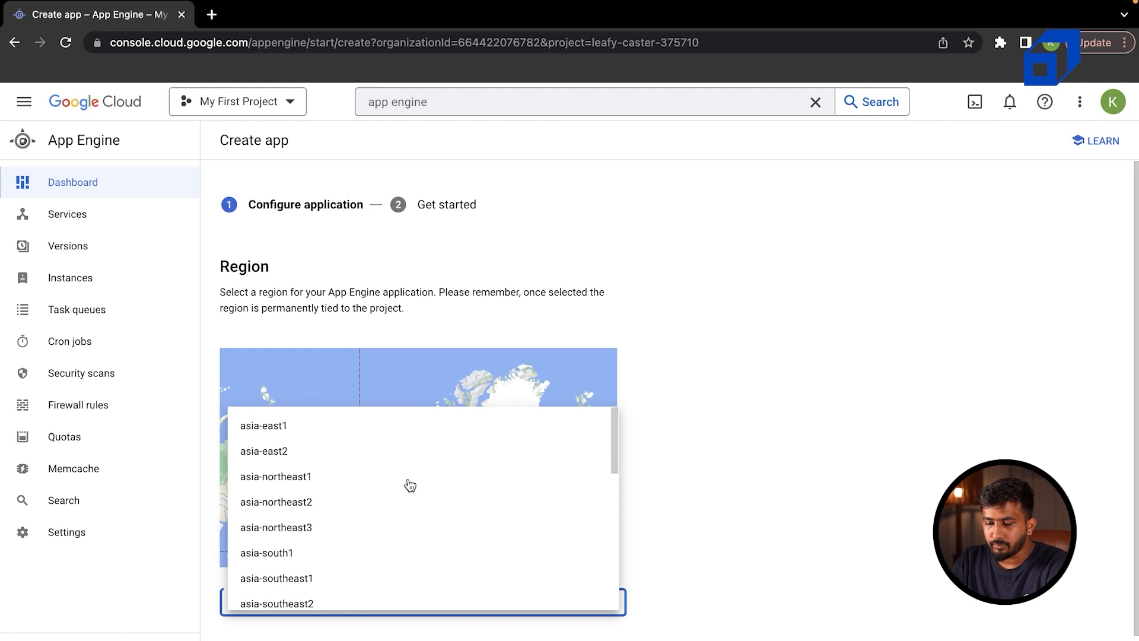
scroll(410, 485, "down", 10)
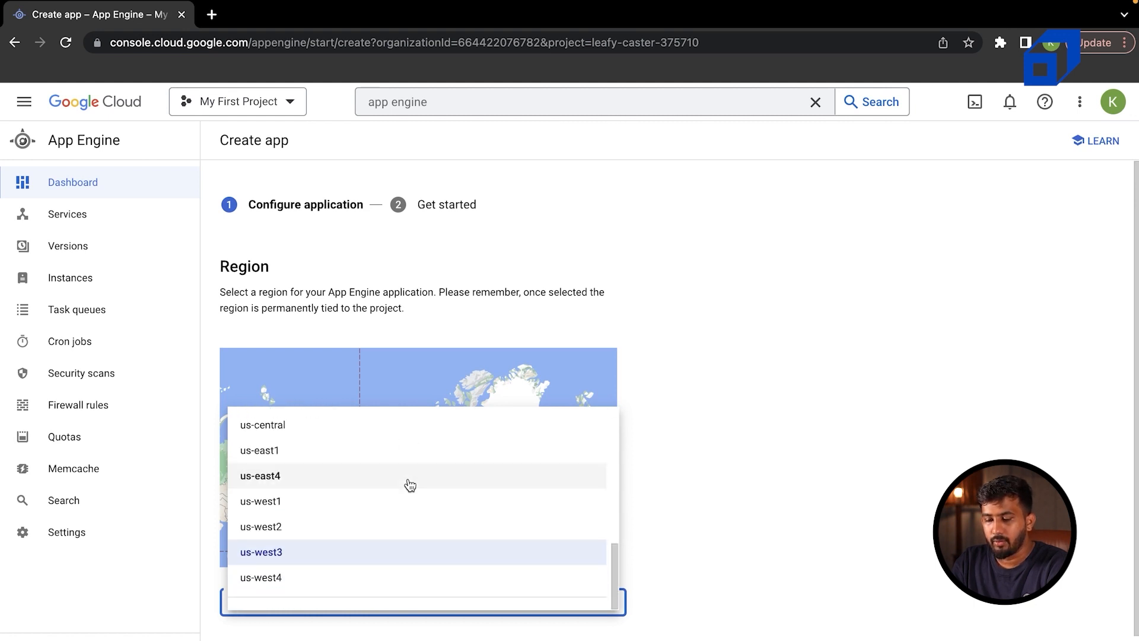
left_click(710, 408)
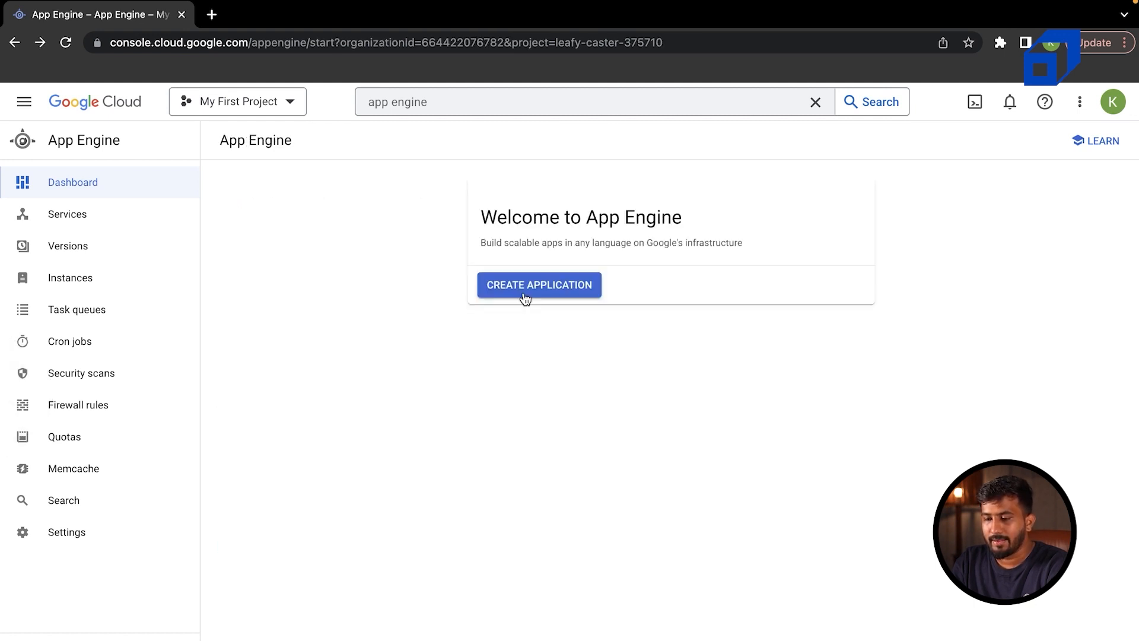
Start creating the App Engine application again and keep us-central as its region.
left_click(551, 282)
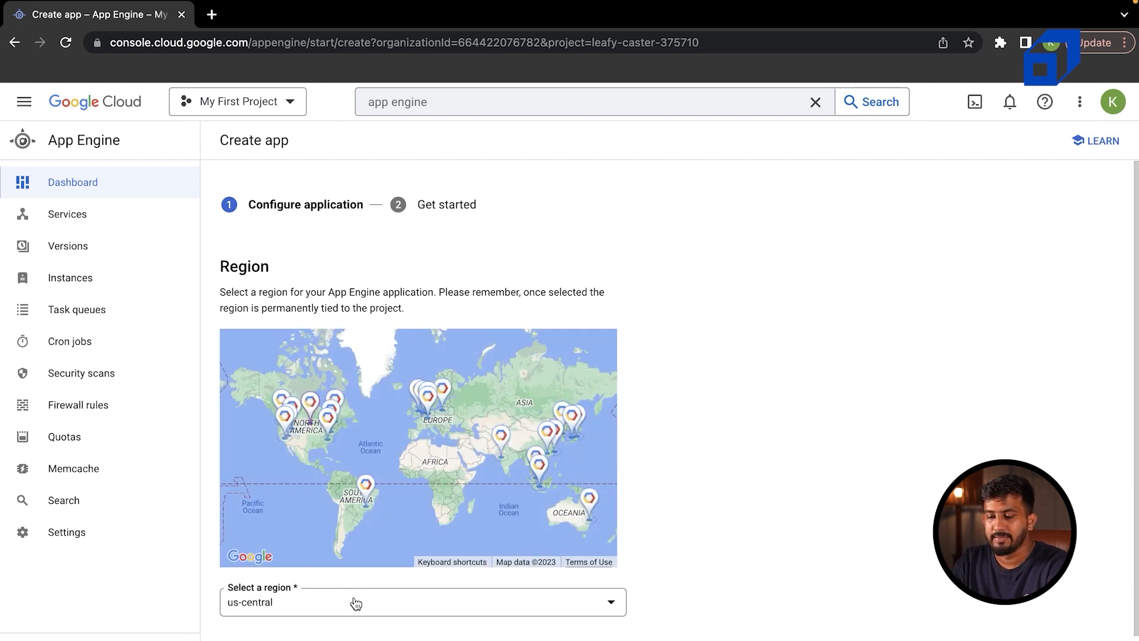
scroll(338, 607, "down", 2)
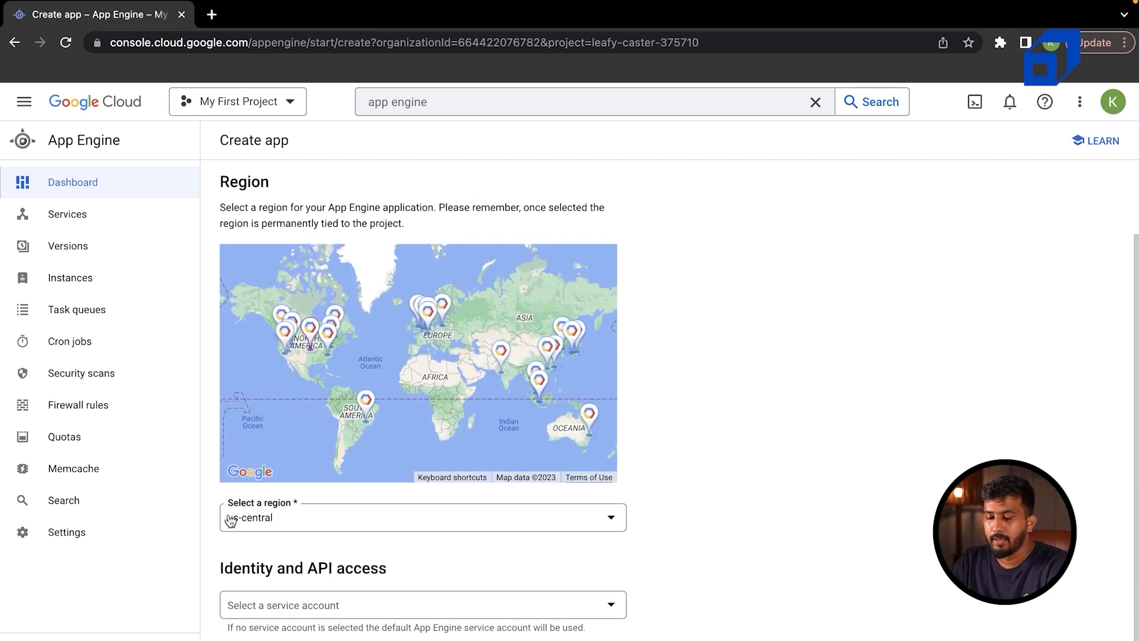
left_click(326, 504)
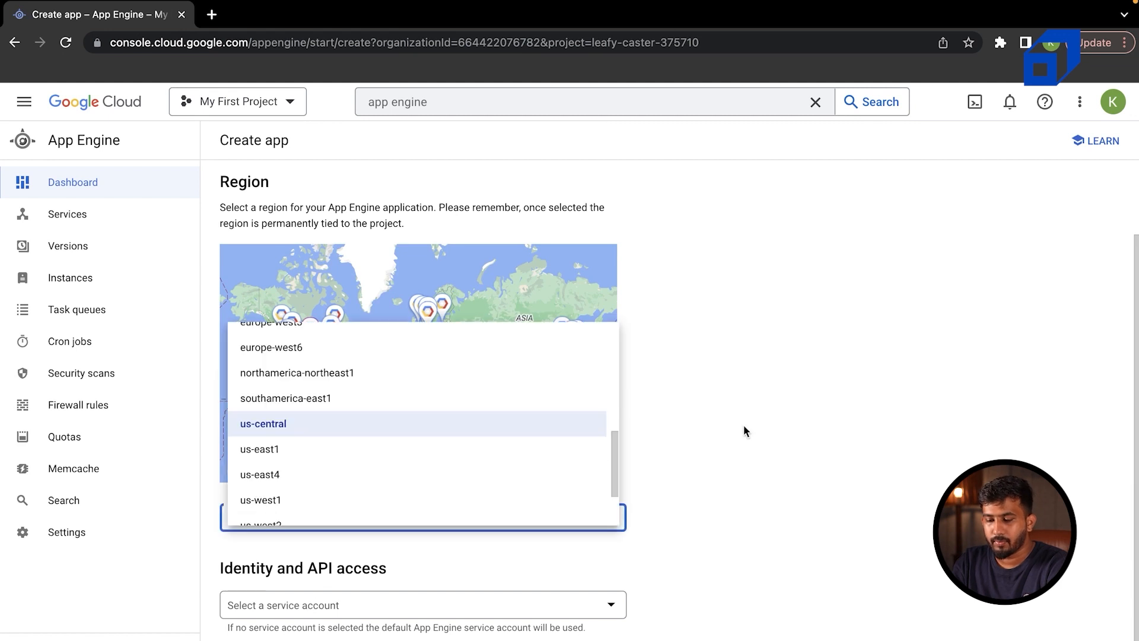
Select the App Engine default service account for identity and API access, and proceed to the Get started stage.
left_click(291, 604)
left_click(286, 605)
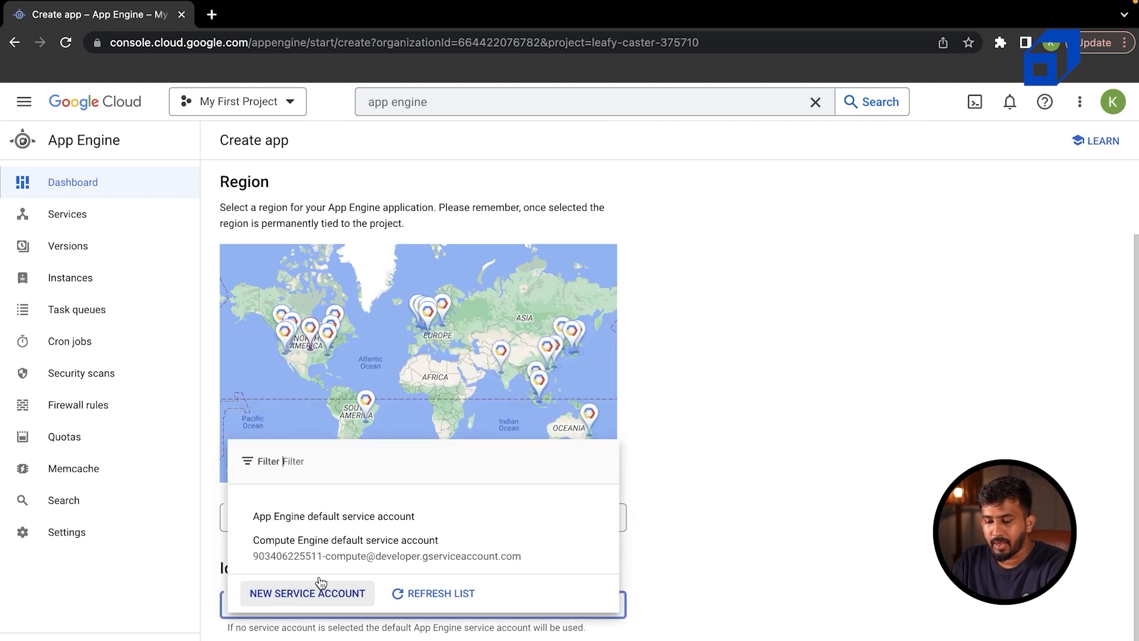
left_click(773, 488)
left_click(272, 609)
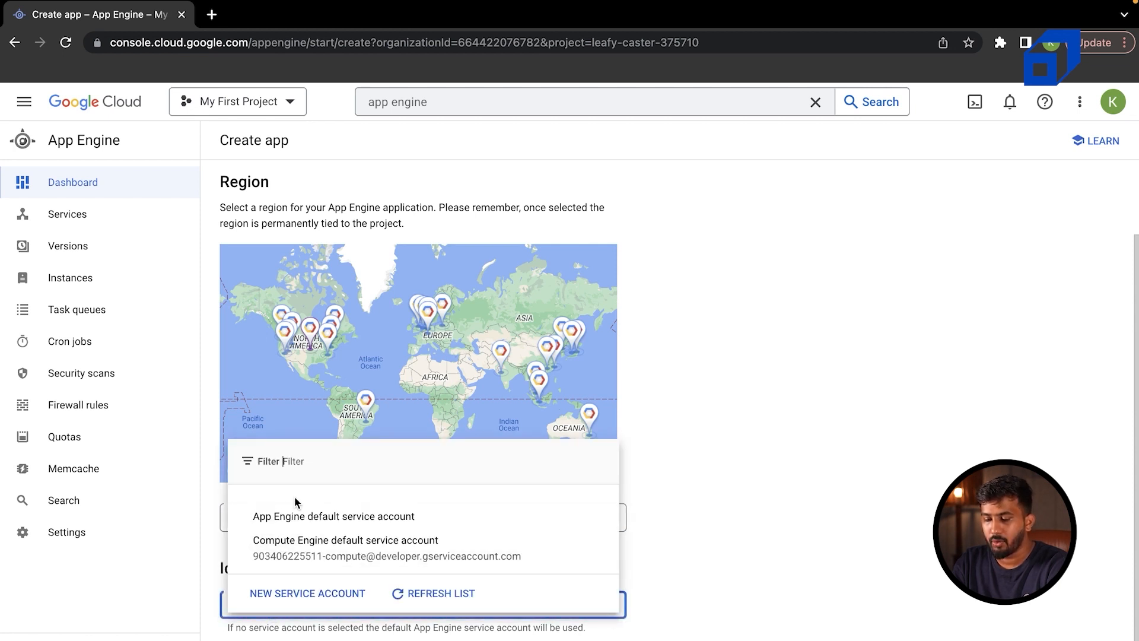
left_click(378, 517)
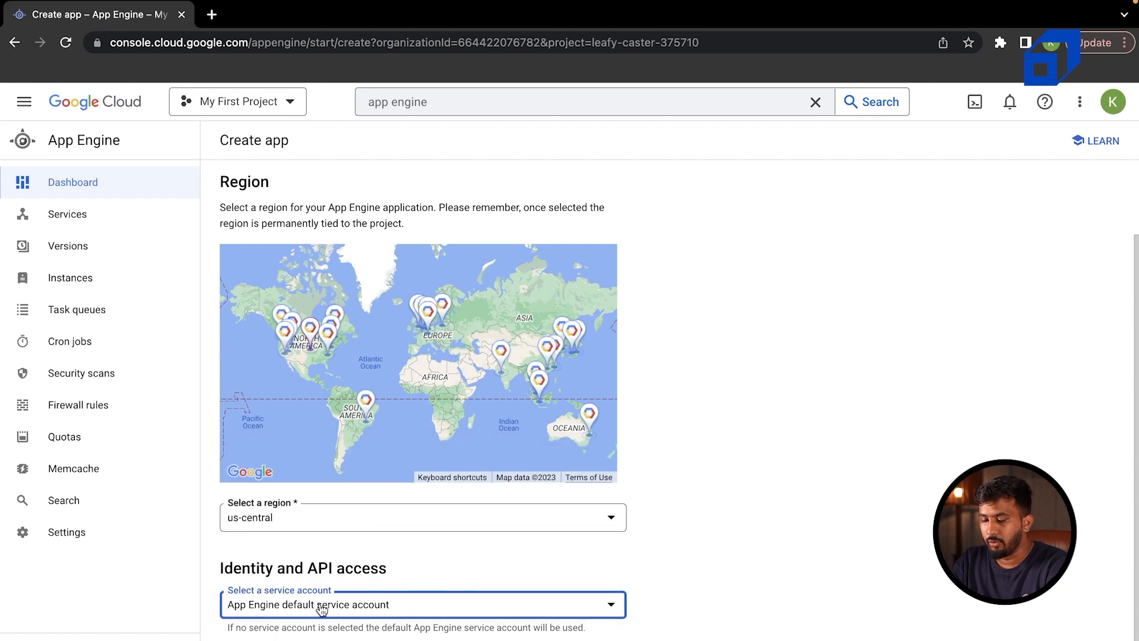
key("Tab")
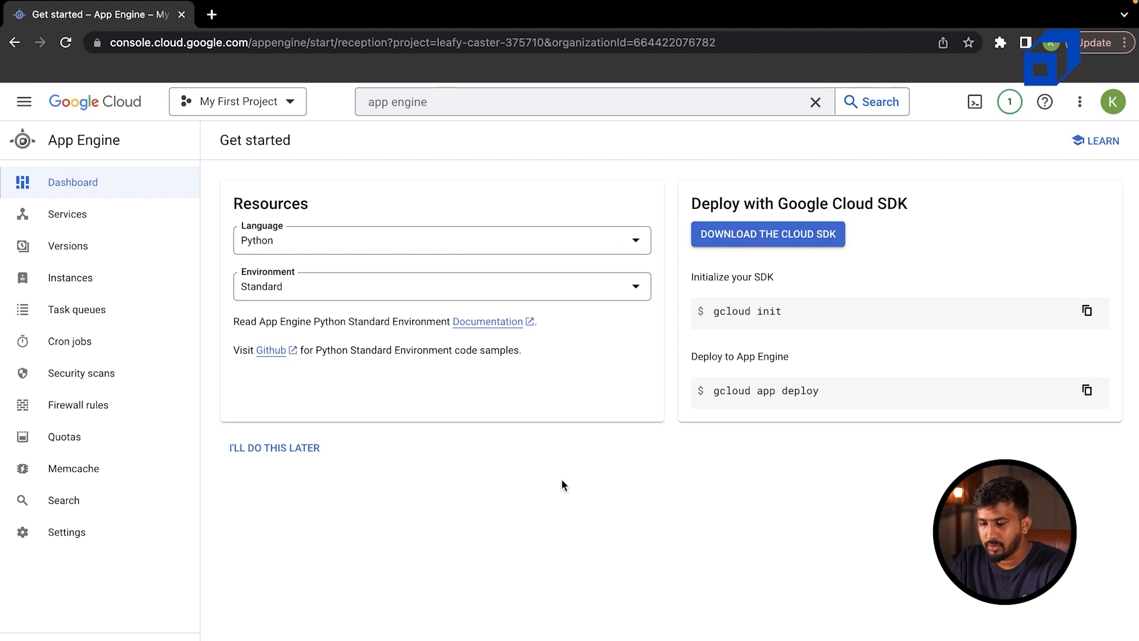
Review the available languages under Resources and set the language to Other.
left_click(418, 244)
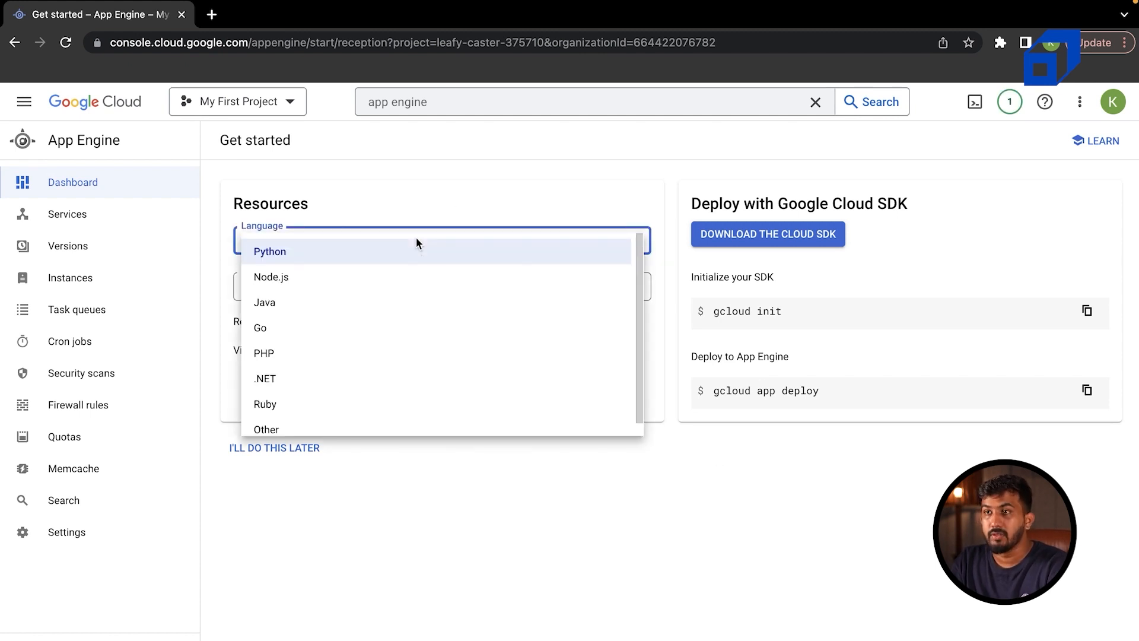
scroll(454, 388, "down", 1)
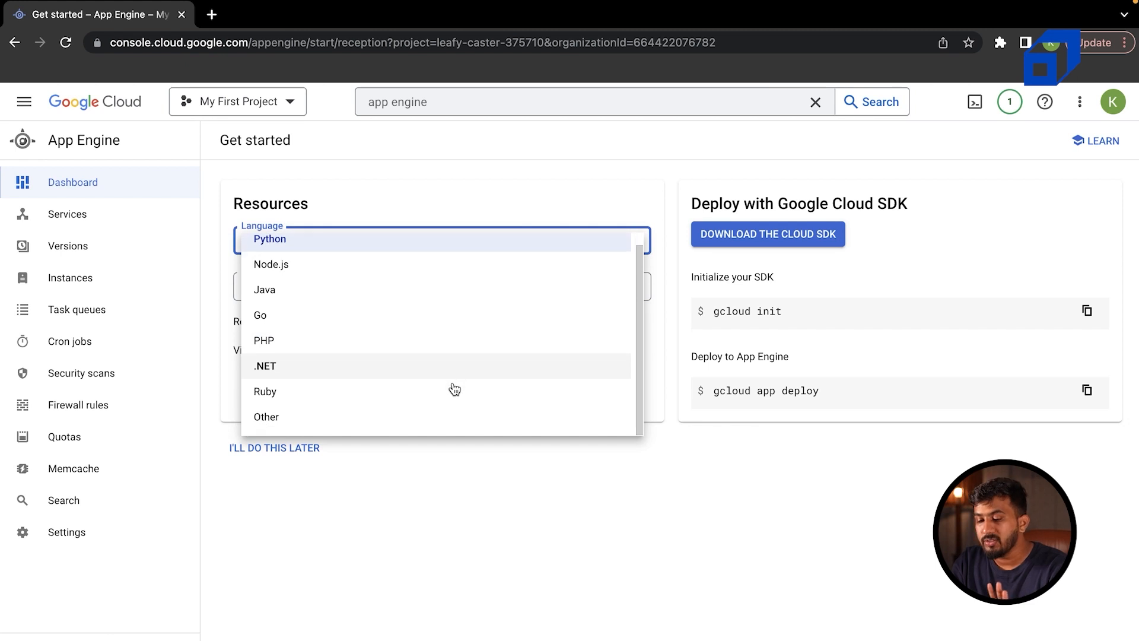
scroll(455, 389, "up", 1)
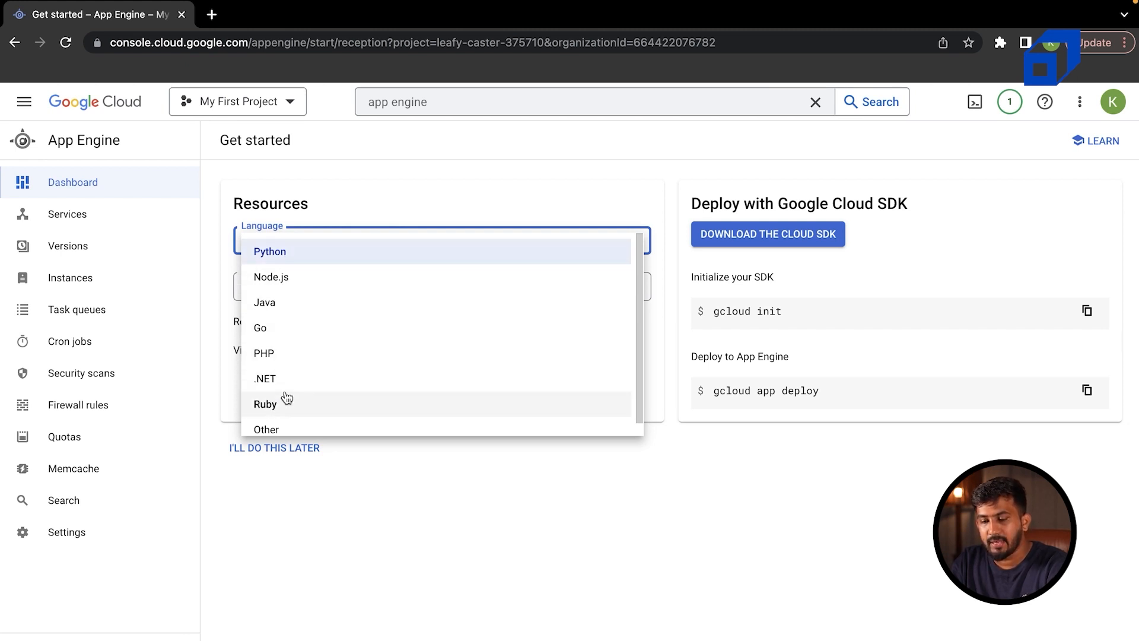
scroll(286, 399, "down", 1)
left_click(282, 416)
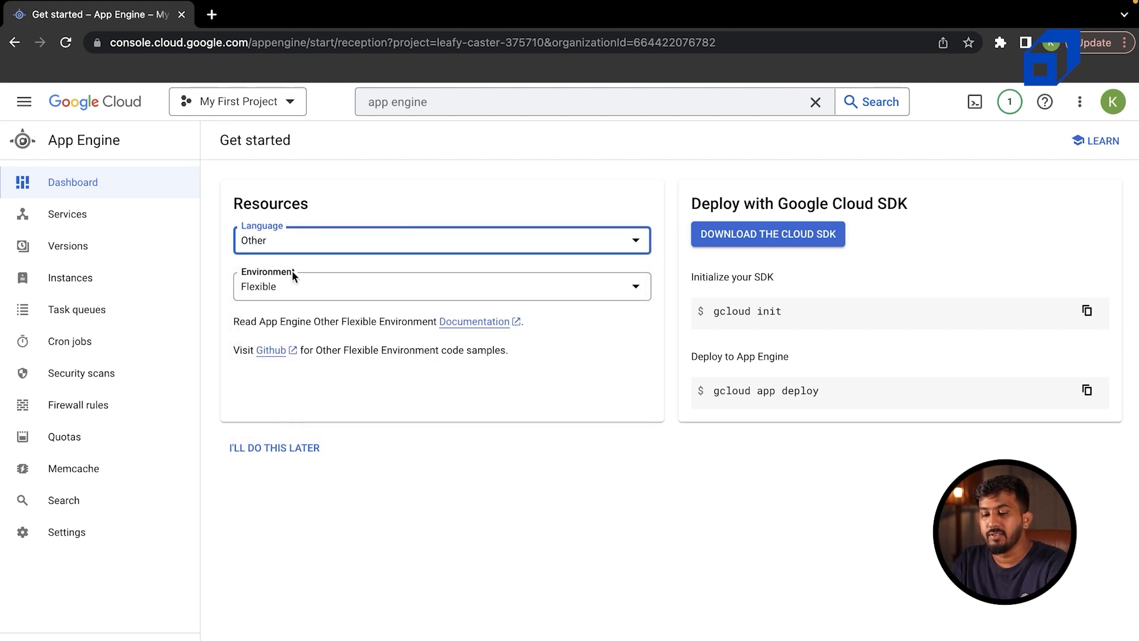
Recheck the language list and set the resources language to Python.
left_click(248, 245)
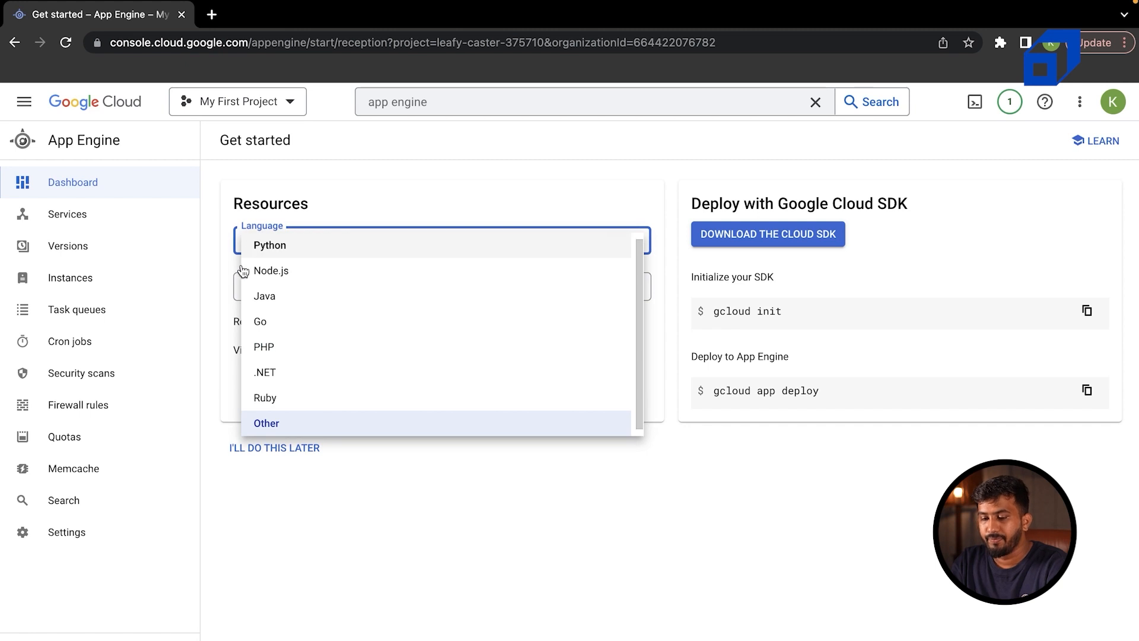
left_click(273, 423)
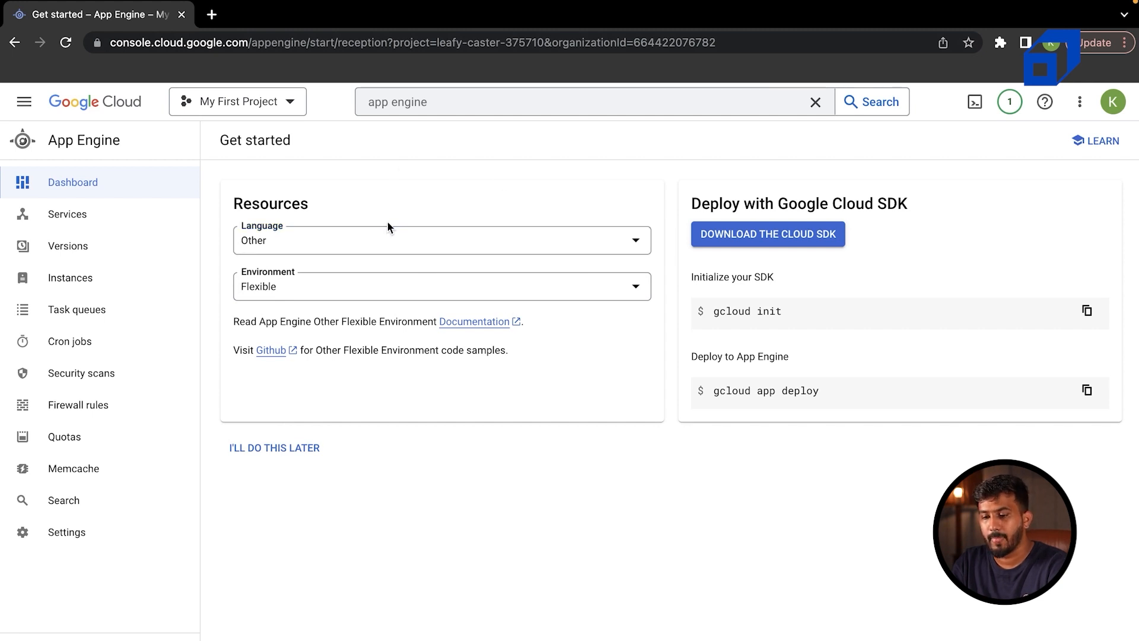
left_click(372, 244)
left_click(300, 254)
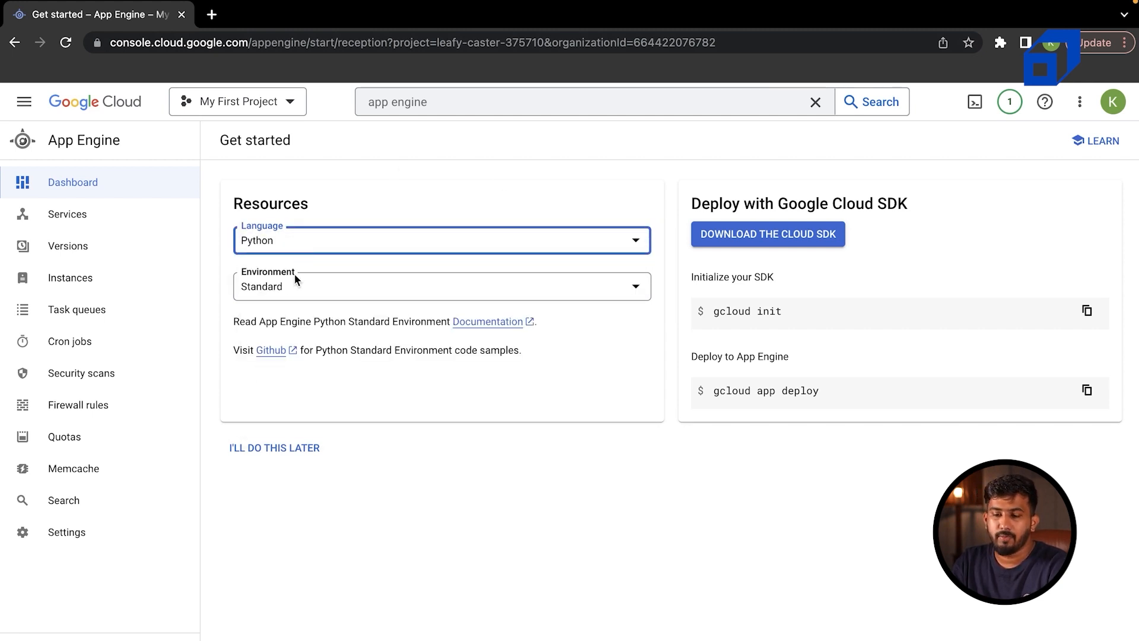
Compare the Standard and Flexible environment options under Resources and set the environment to Flexible.
left_click(275, 284)
left_click(283, 323)
left_click(307, 297)
left_click(307, 296)
left_click(484, 435)
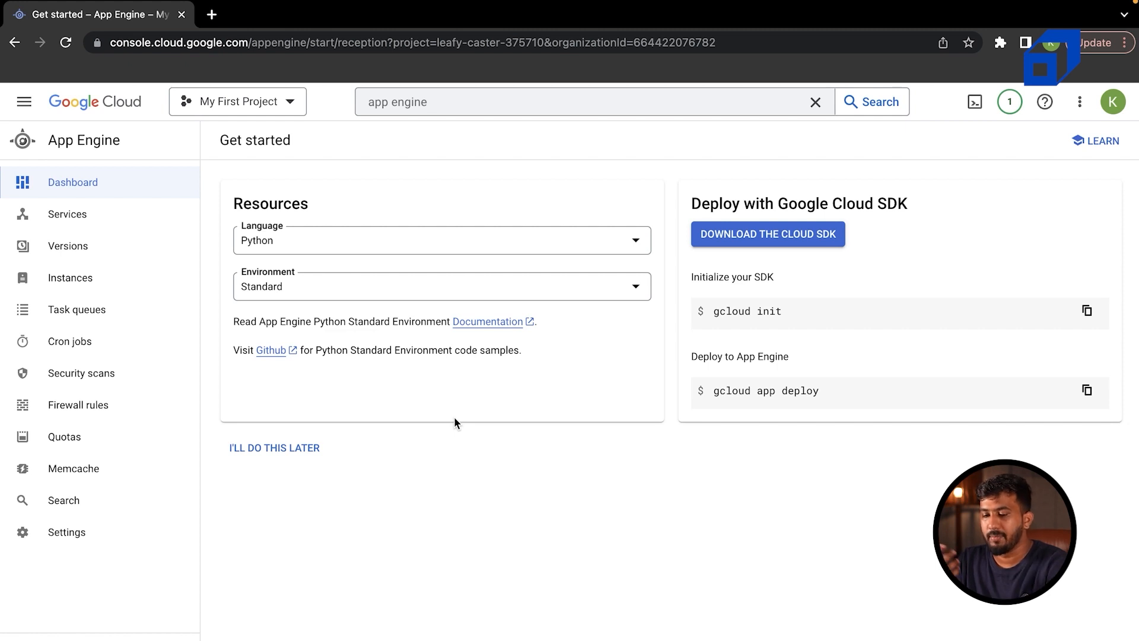
left_click(416, 288)
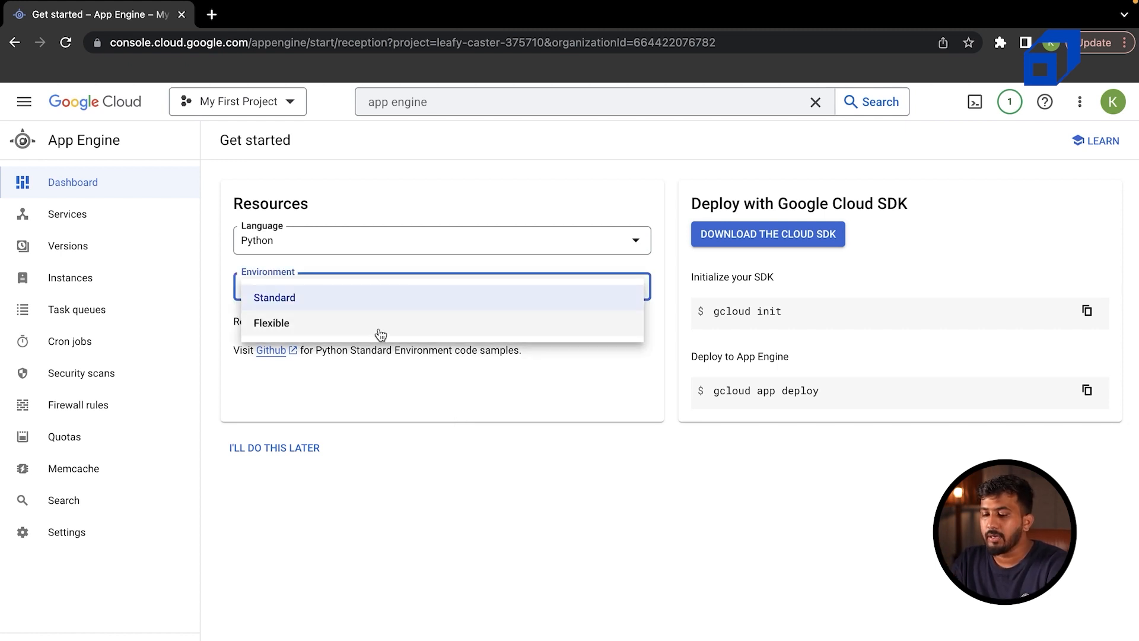
left_click(380, 334)
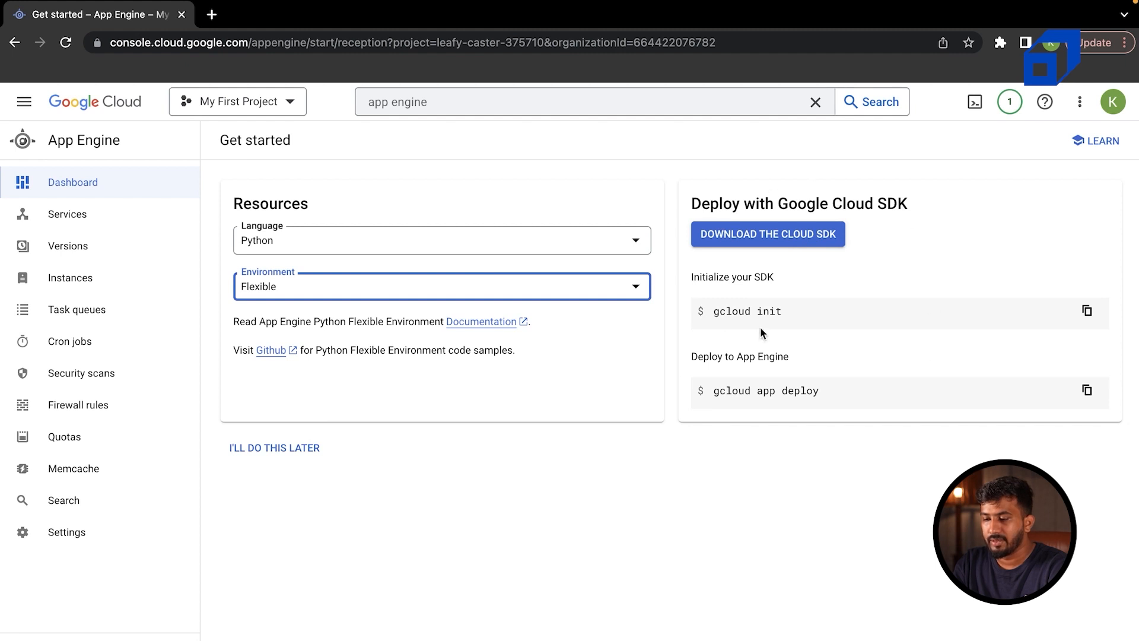
left_click(554, 393)
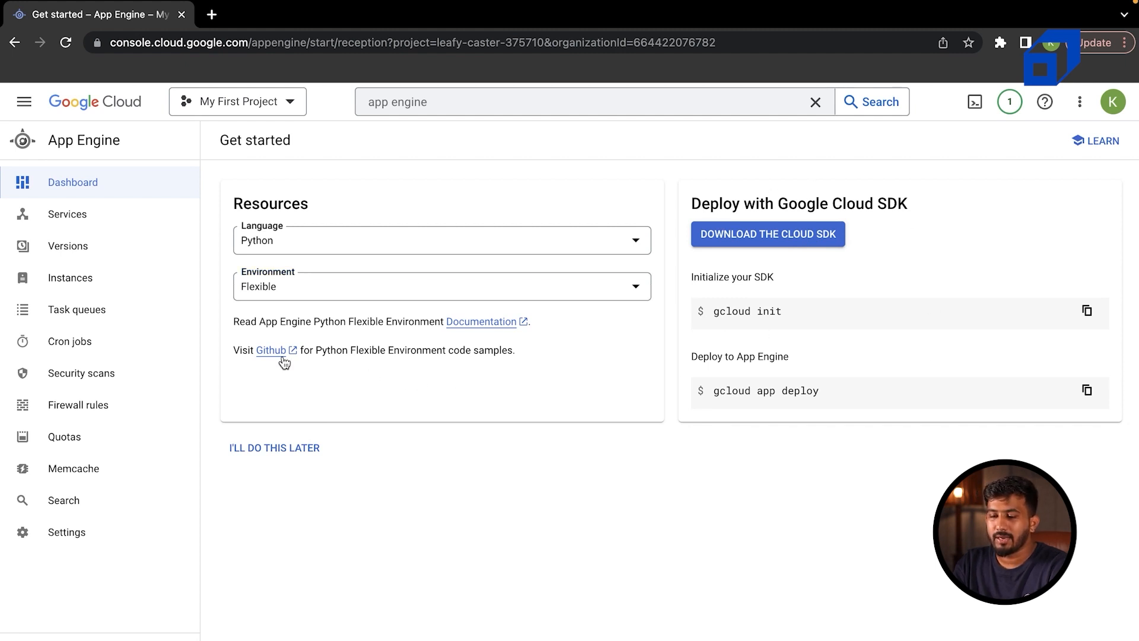
Look through App Engine's Versions, Instances and Services pages and return to the Get started page.
left_click(141, 223)
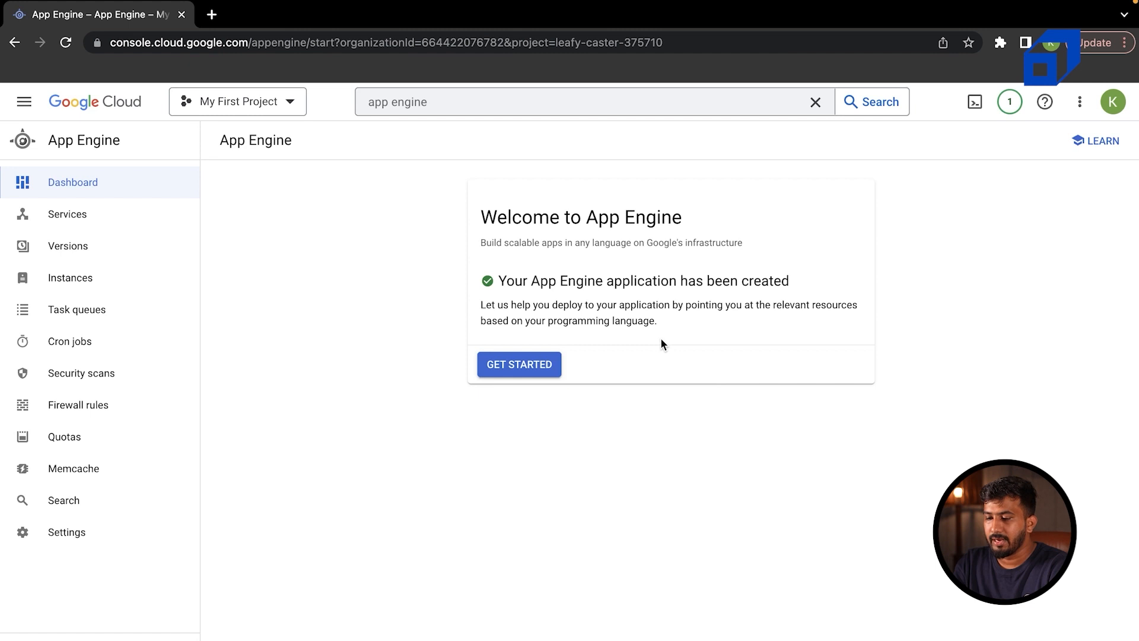
left_click(488, 375)
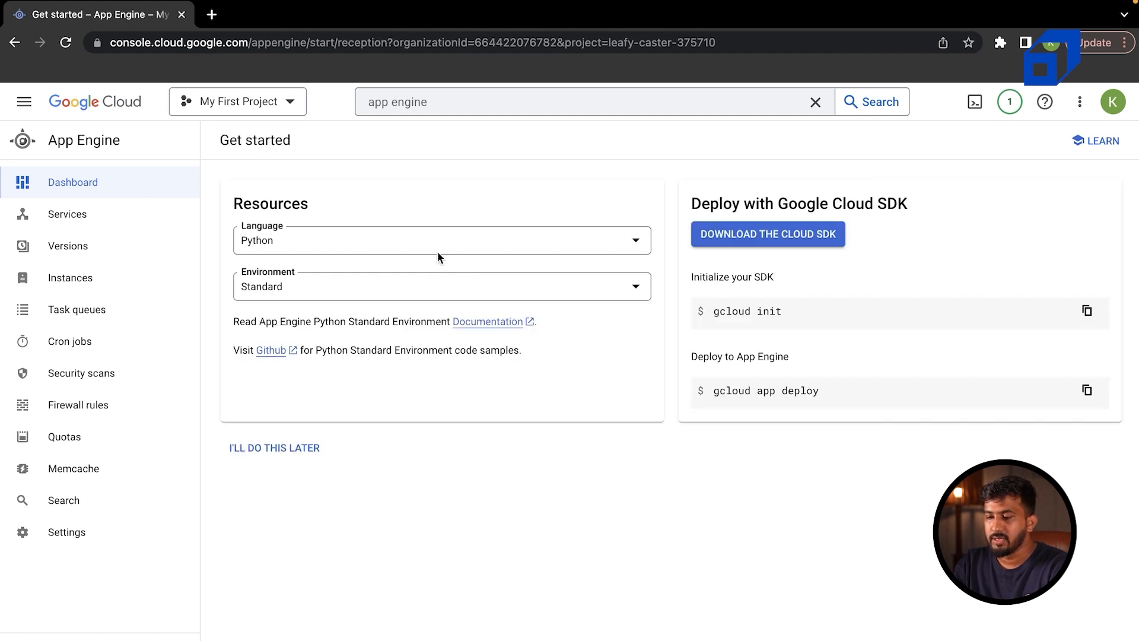
left_click(95, 250)
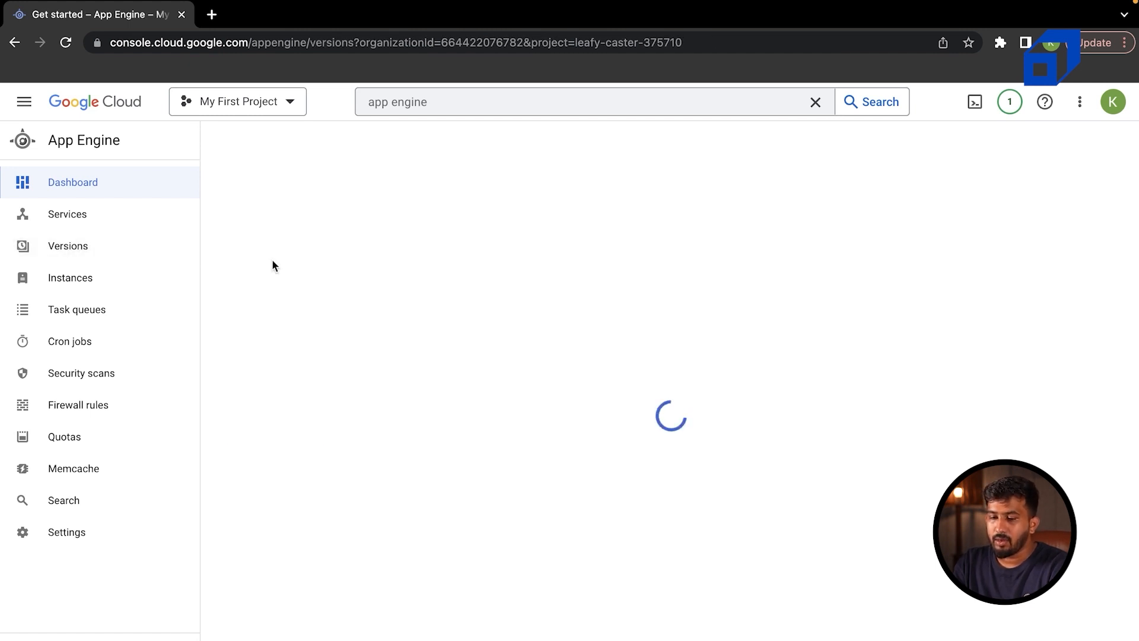
left_click(129, 281)
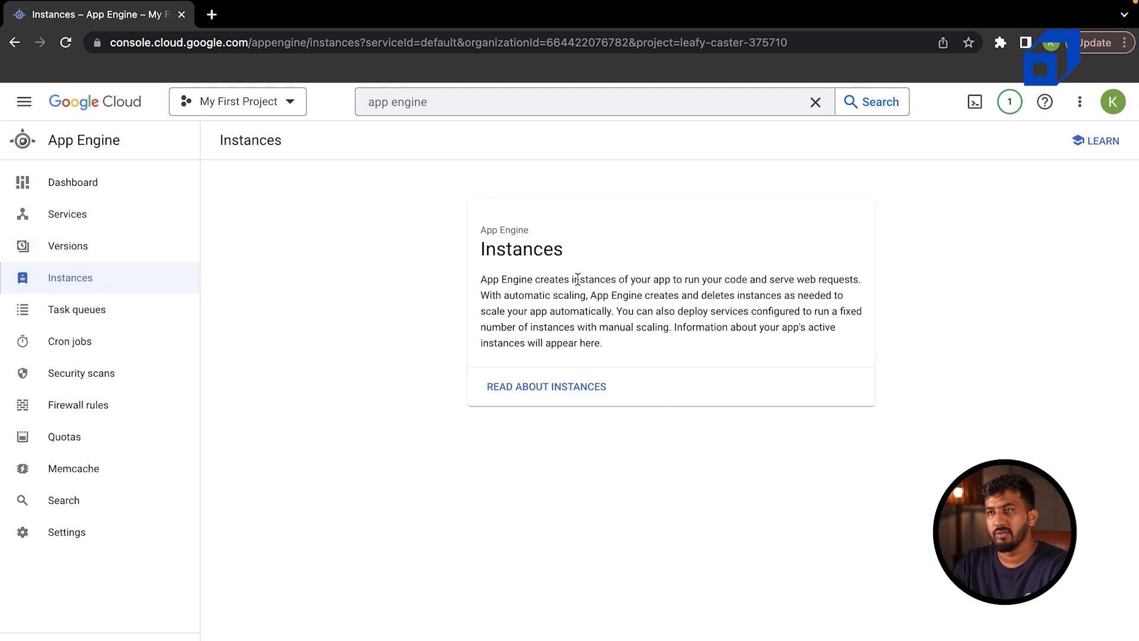
left_click(107, 211)
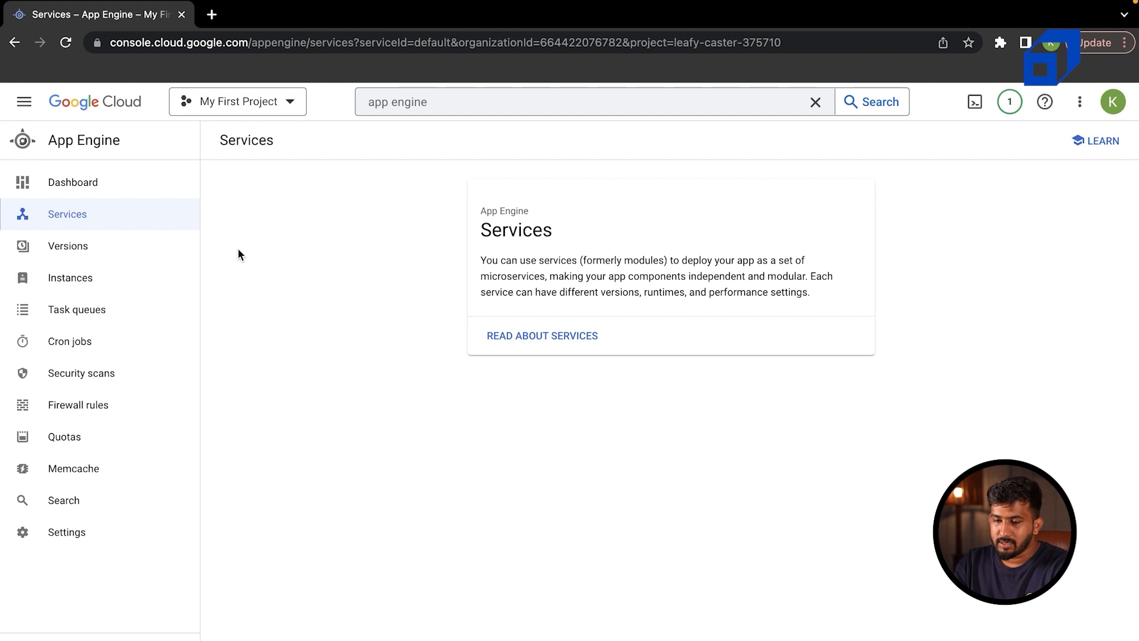
left_click(121, 196)
left_click(544, 378)
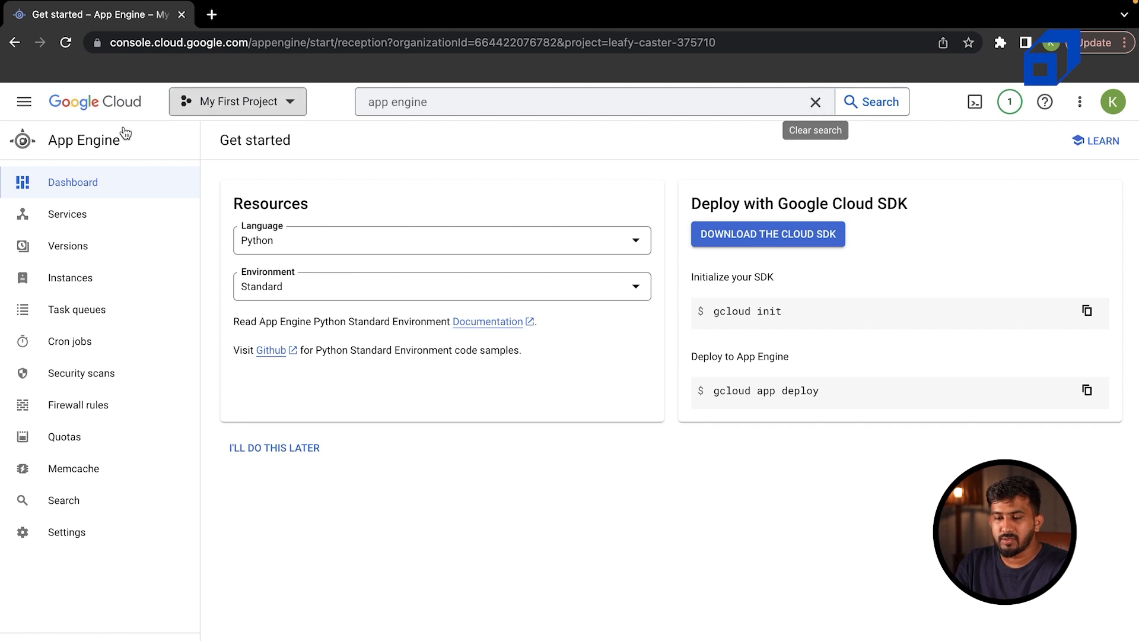
Disable the App Engine application from its settings, confirming with the copied app ID.
left_click(54, 141)
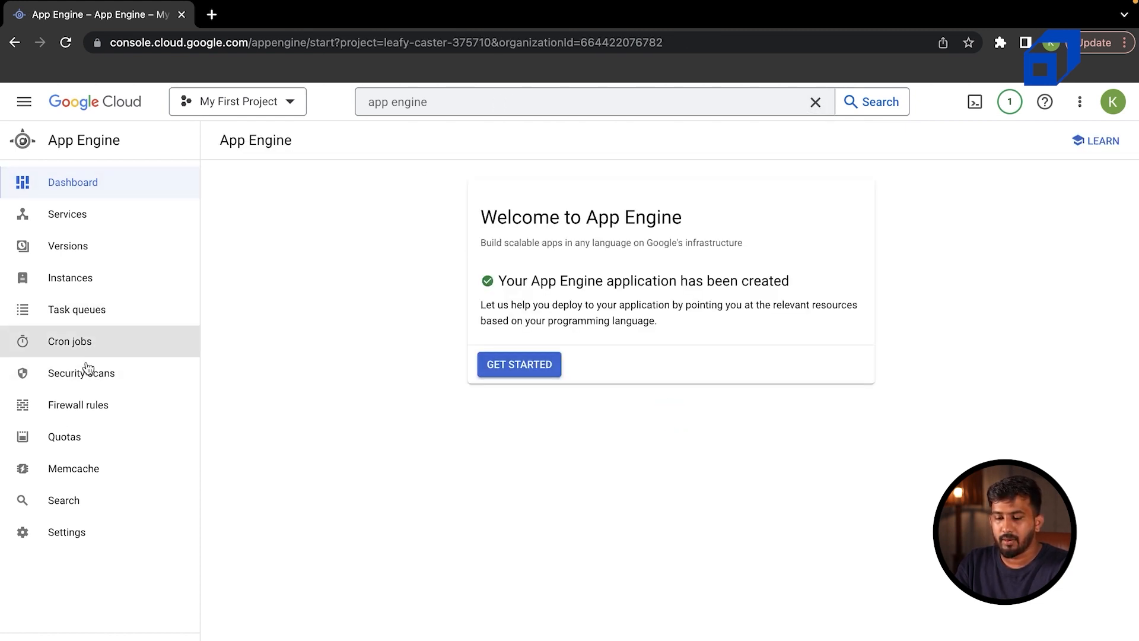
left_click(58, 546)
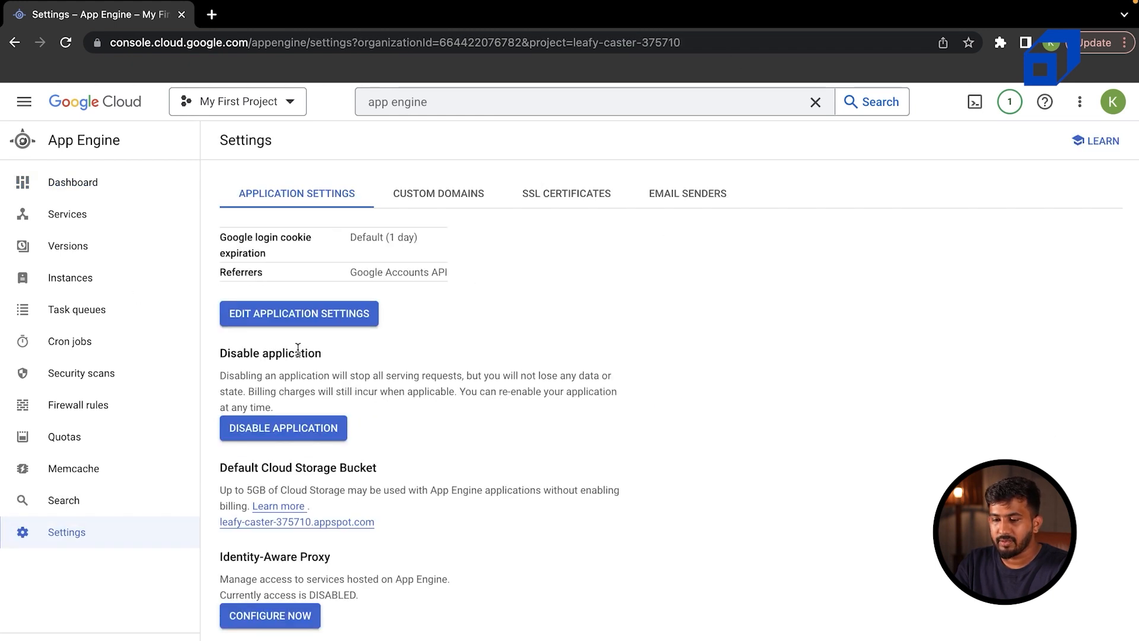
left_click(279, 428)
left_click(565, 435)
left_click_drag(482, 267, 650, 268)
key("ctrl+c")
left_click(522, 446)
key("ctrl+v")
left_click(735, 508)
left_click(737, 531)
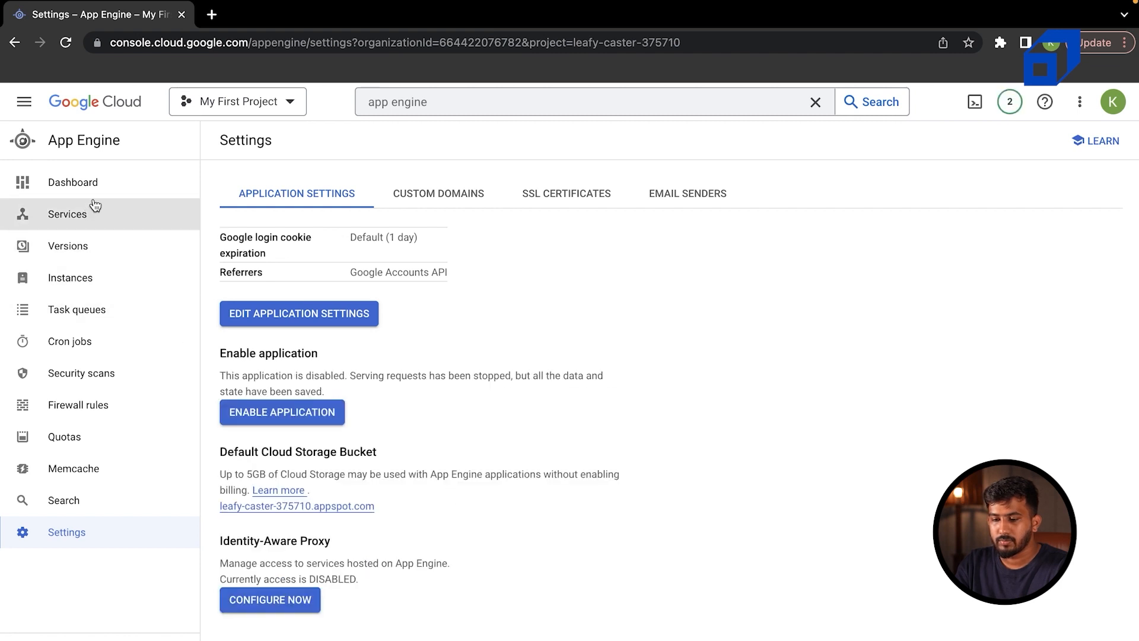
Revisit the App Engine dashboard's Get started page and postpone the deployment setup.
left_click(113, 183)
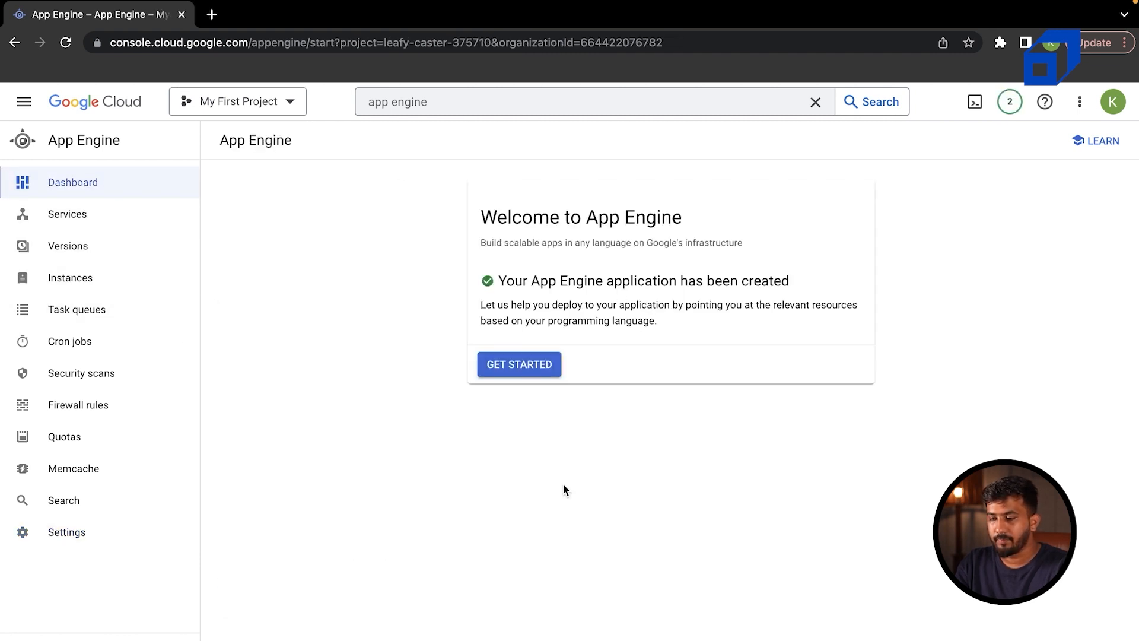
left_click(540, 364)
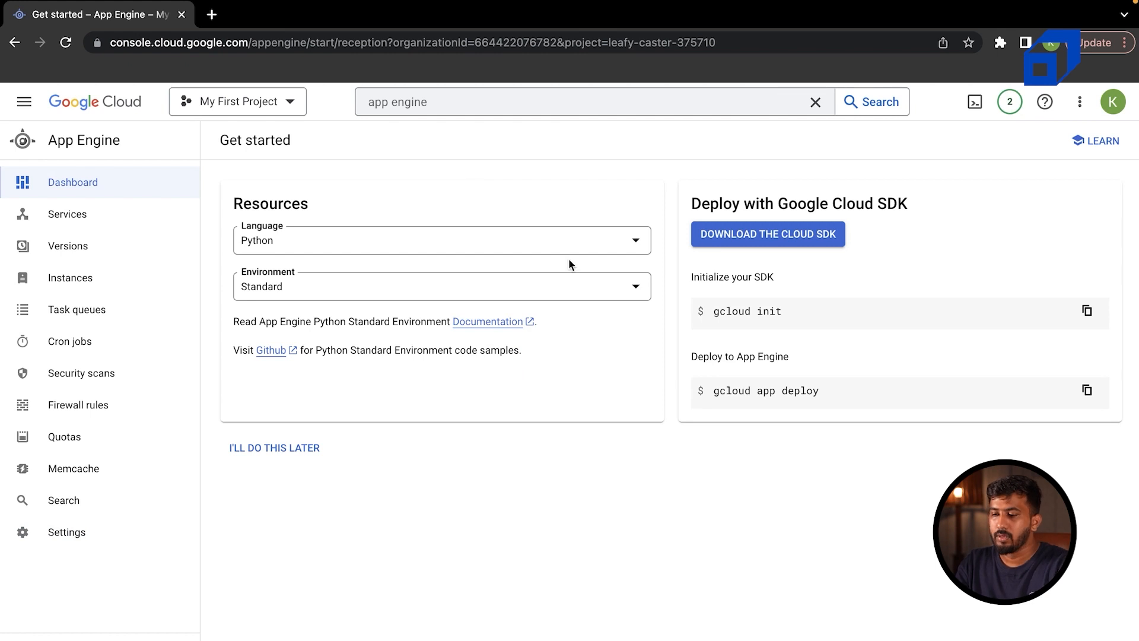
left_click(261, 455)
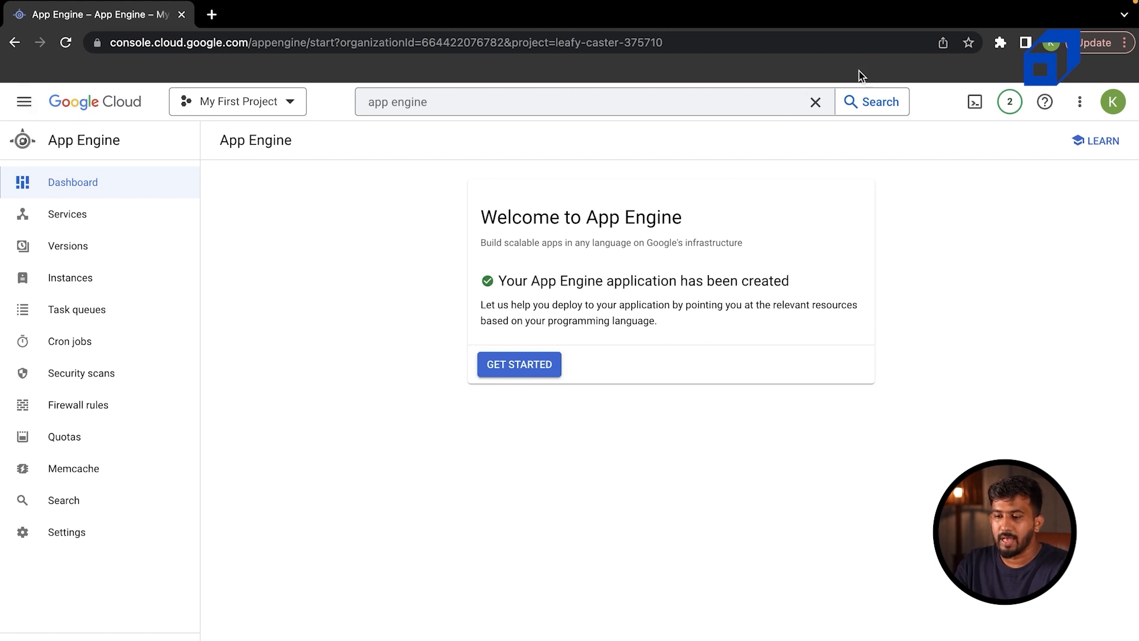
Start creating a new VM instance in Compute Engine and check the recent notifications.
left_click(814, 102)
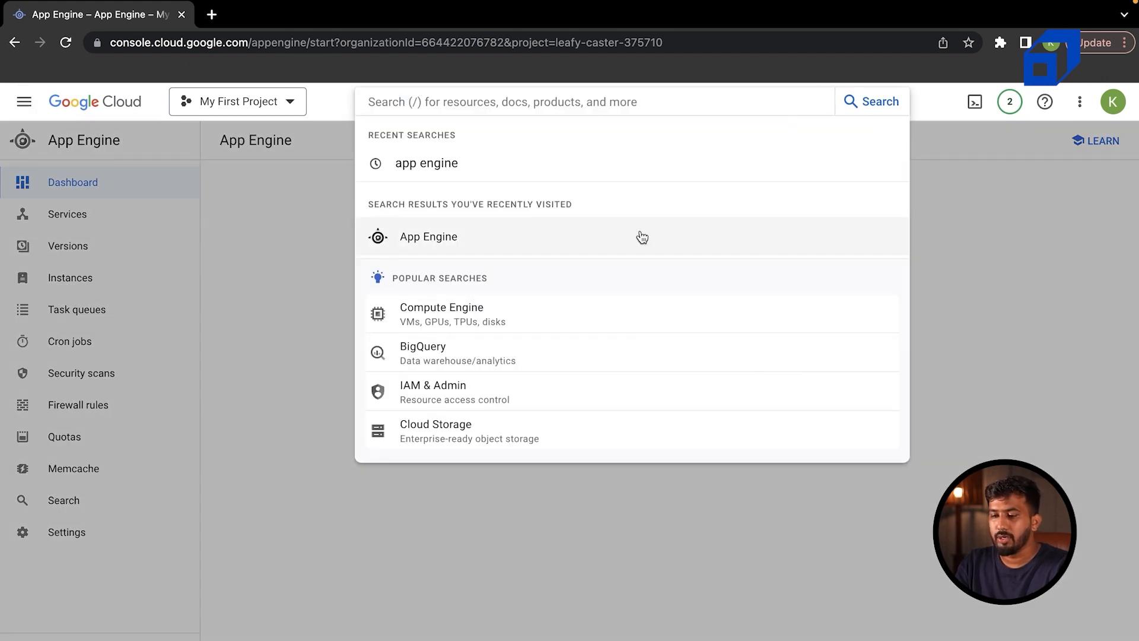
left_click(542, 311)
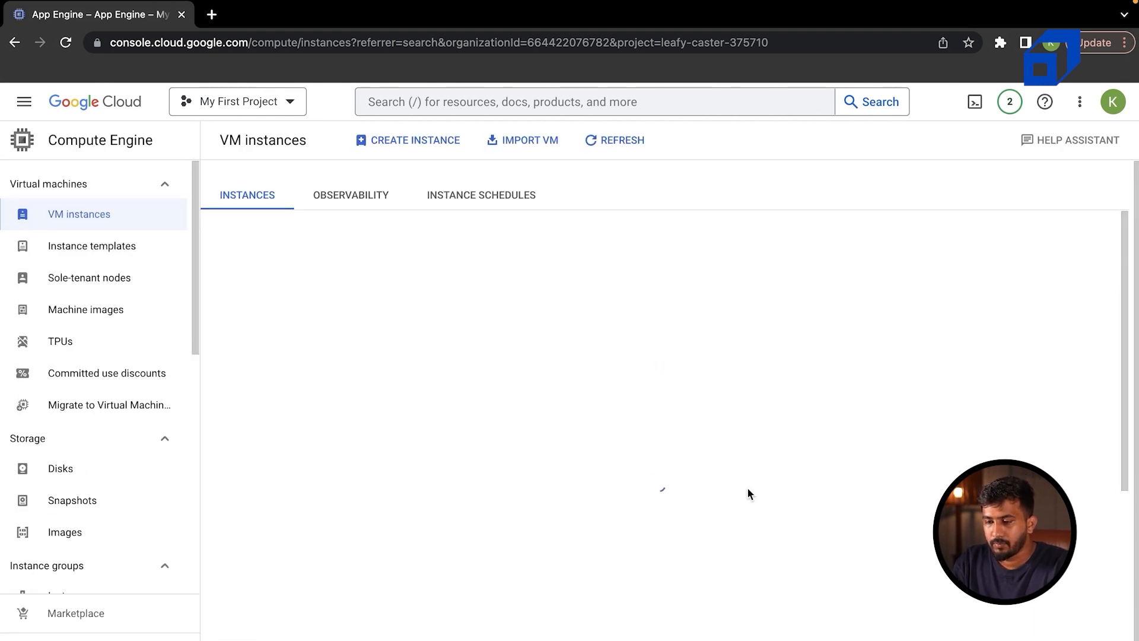
scroll(575, 493, "down", 1)
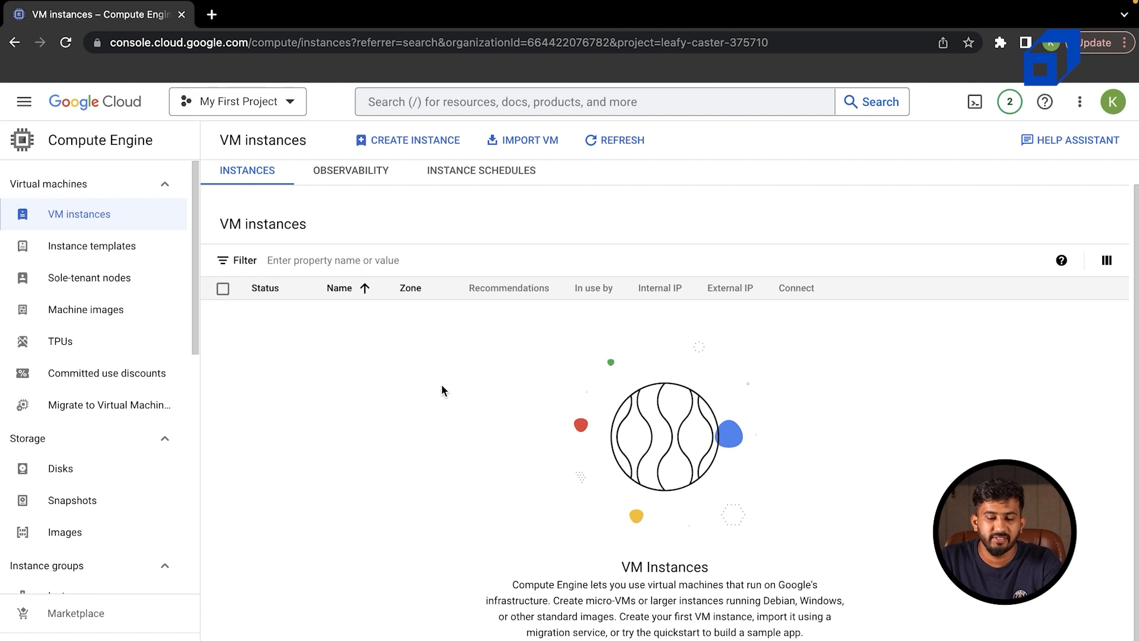
left_click(402, 135)
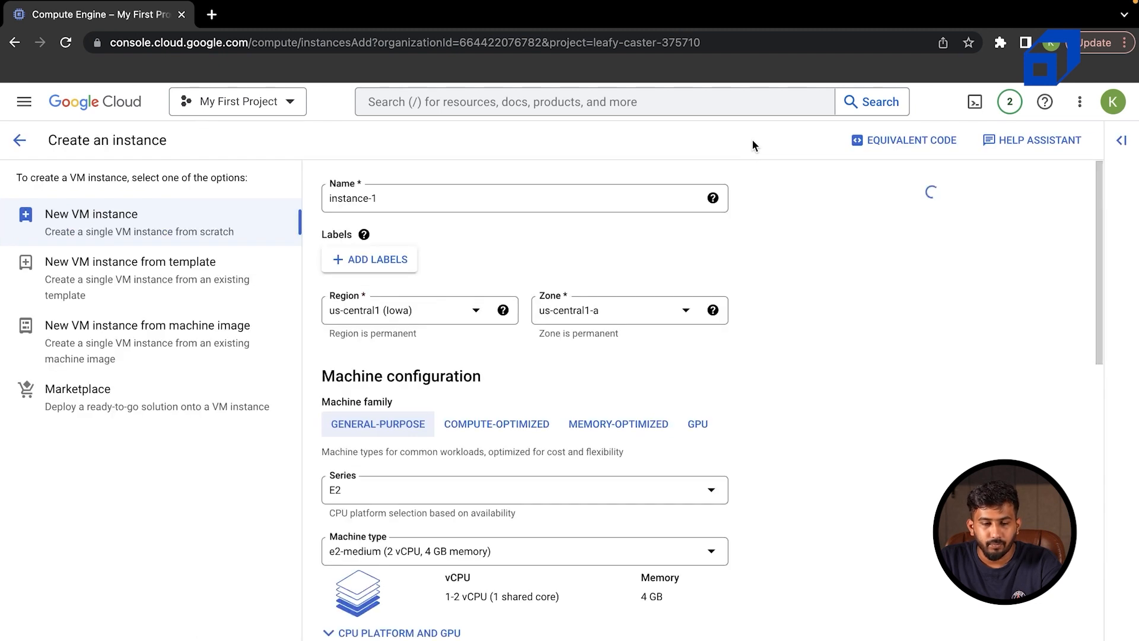
left_click(1009, 102)
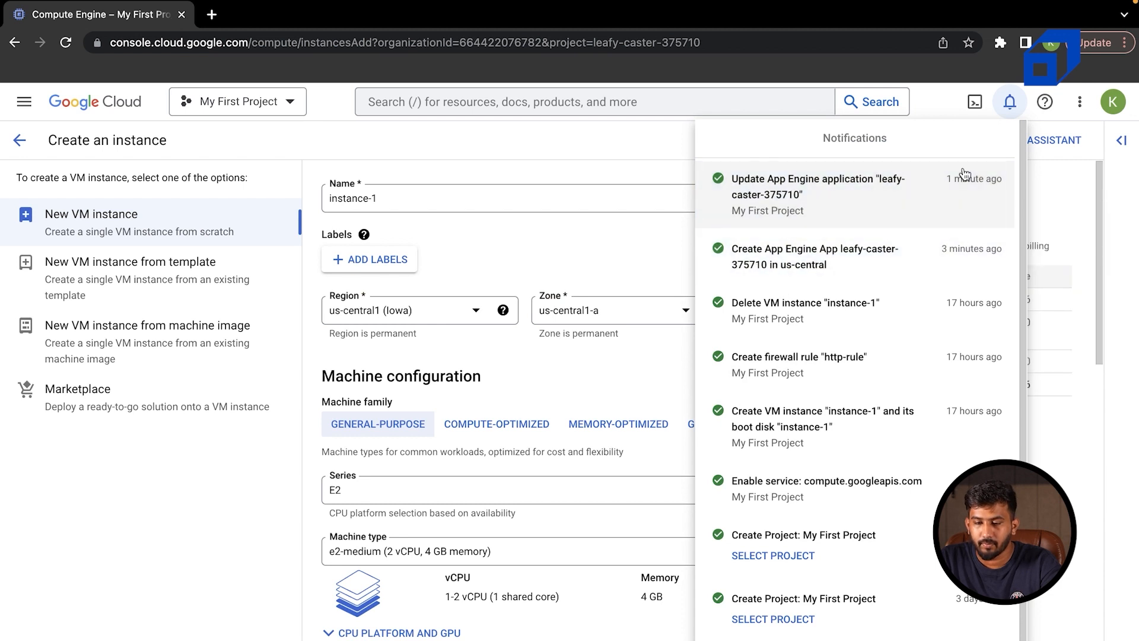
left_click(1011, 104)
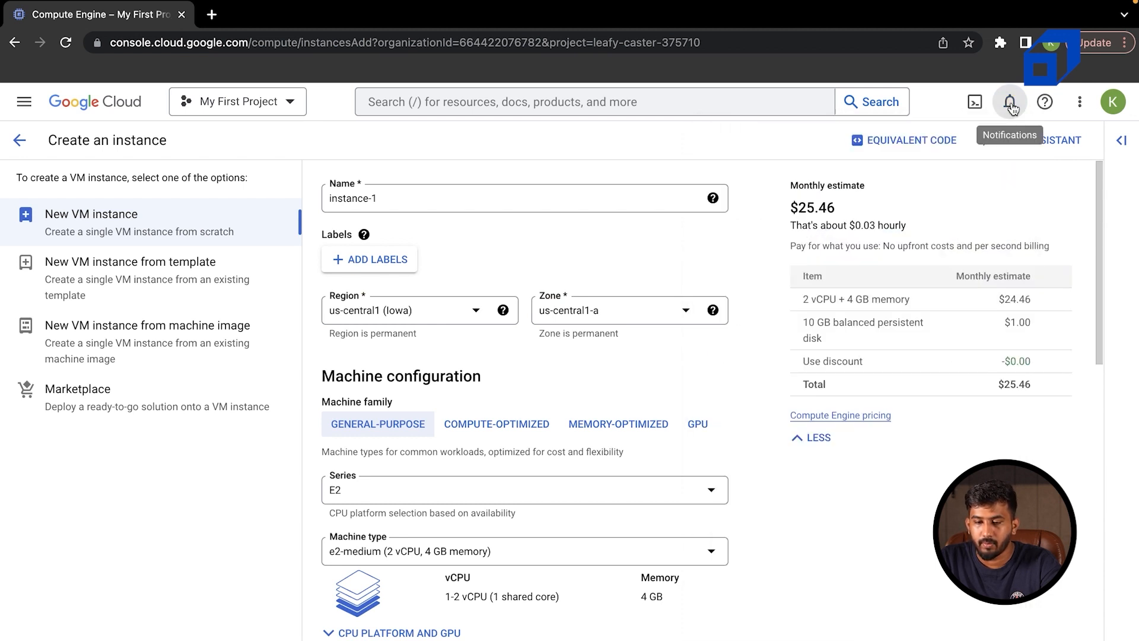
Name the new VM instance gcp-instance-1.
left_click(399, 193)
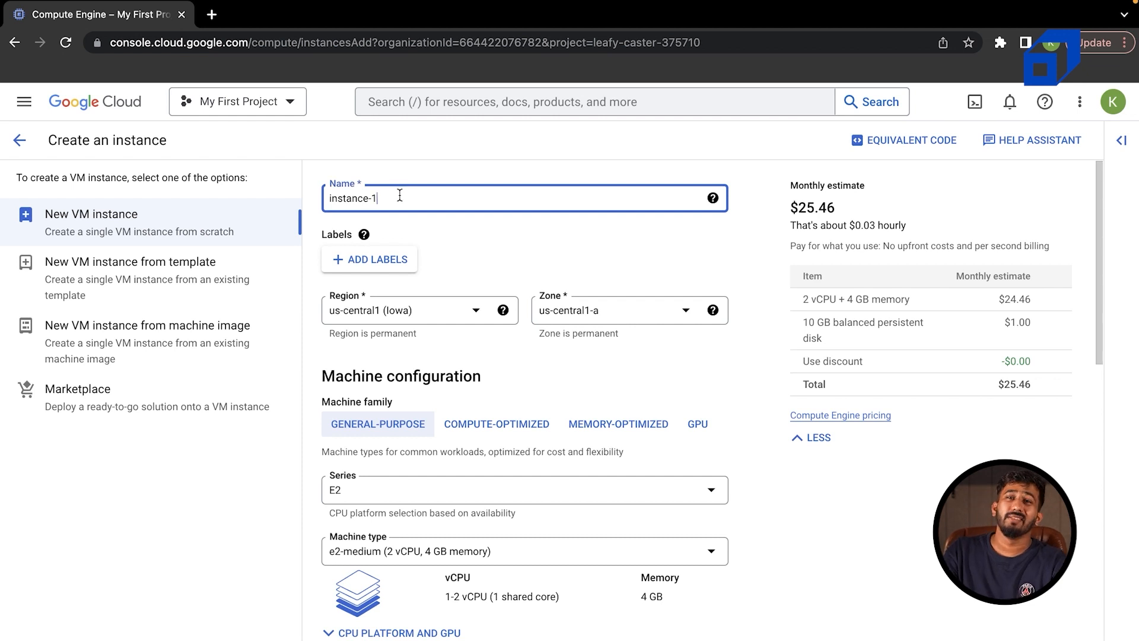
left_click_drag(397, 196, 190, 205)
type("gcp")
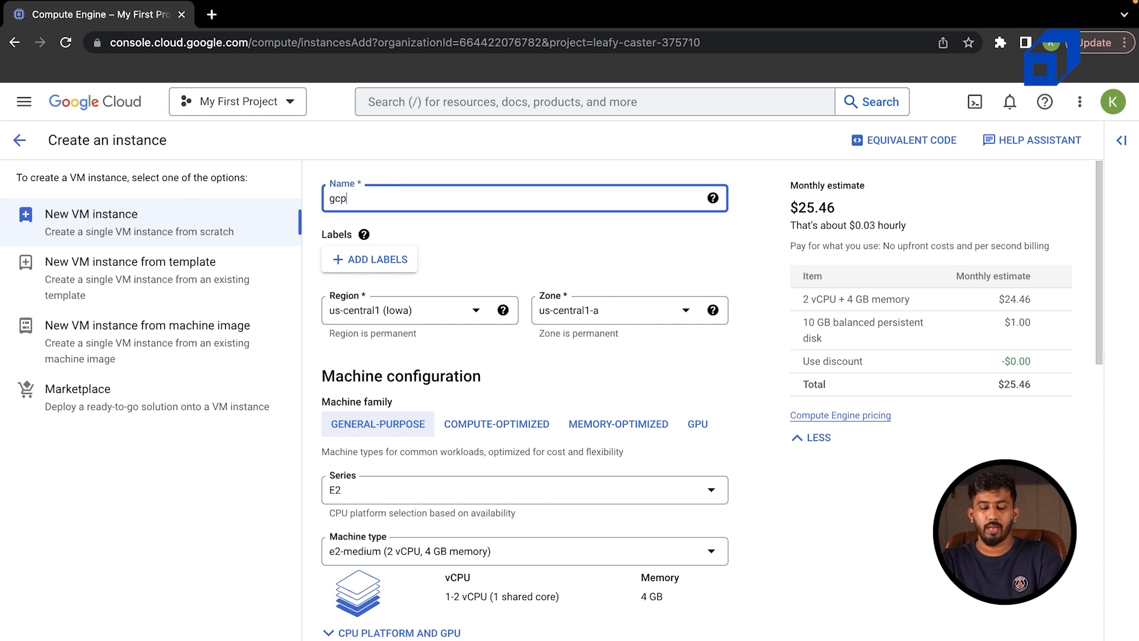
type("-")
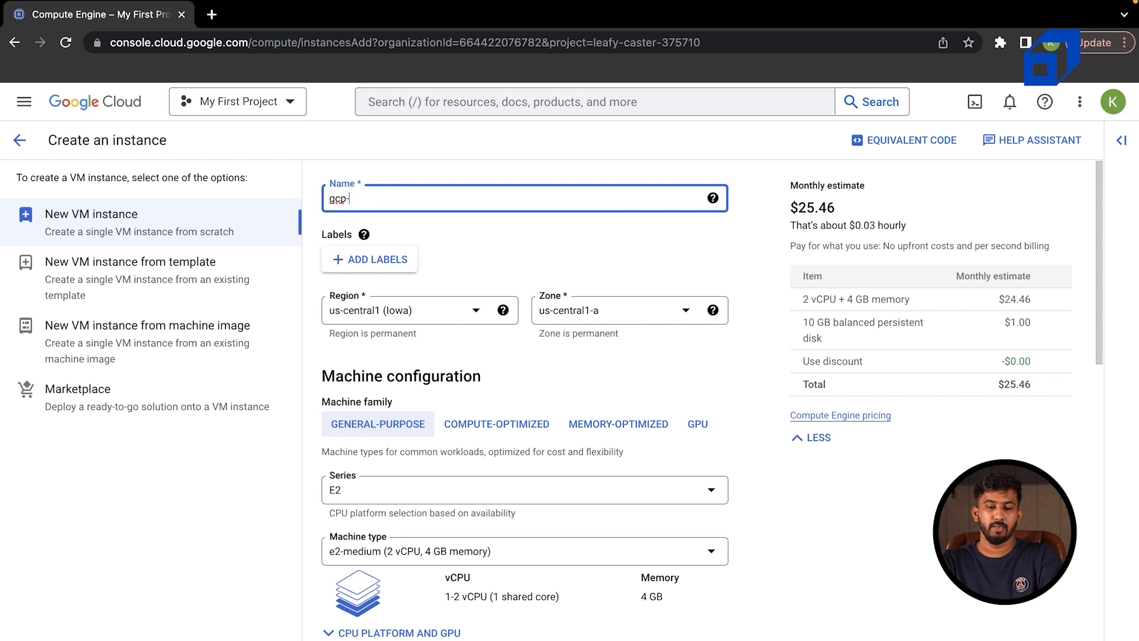
type("instance-1")
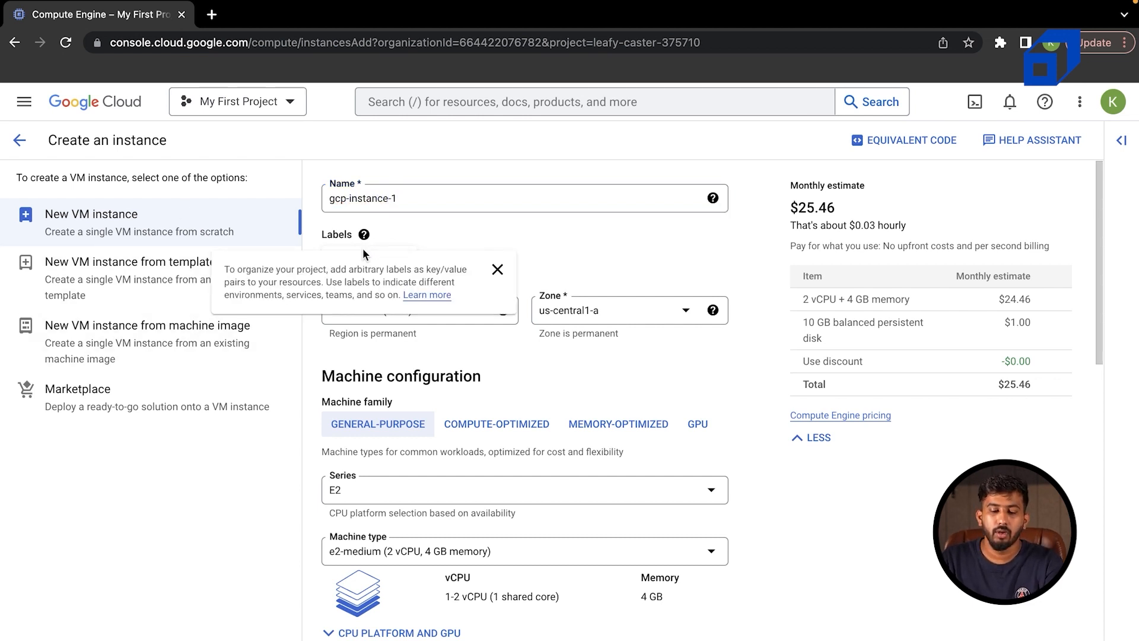
Try to add a label to the instance with the key Name and the value web server.
left_click(372, 266)
left_click(754, 189)
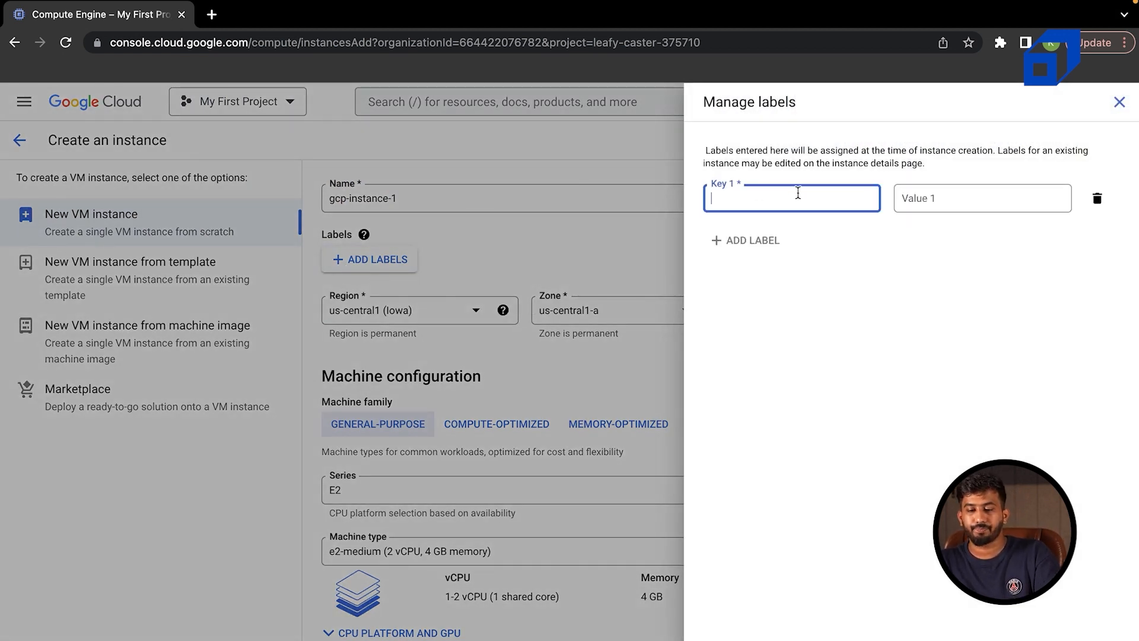
type("Name")
key("Tab")
type("sample")
key("ctrl+a")
type("web server")
left_click(432, 183)
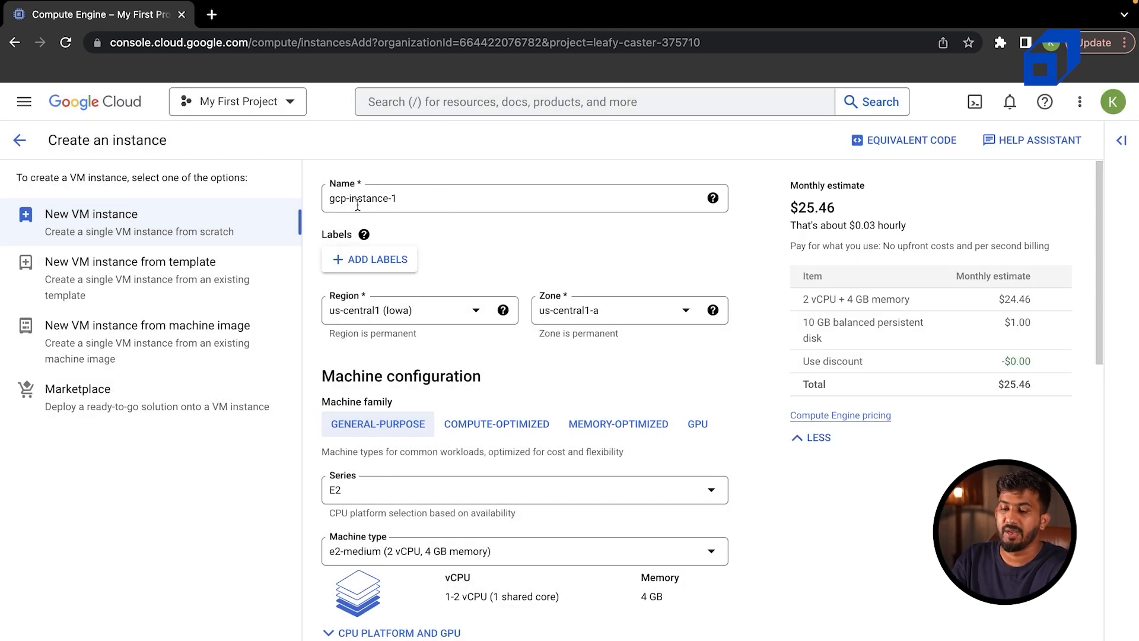
Review the available regions for the VM instance across the Americas, Europe, Middle East and Asia Pacific, keeping us-central1 (Iowa).
left_click(432, 310)
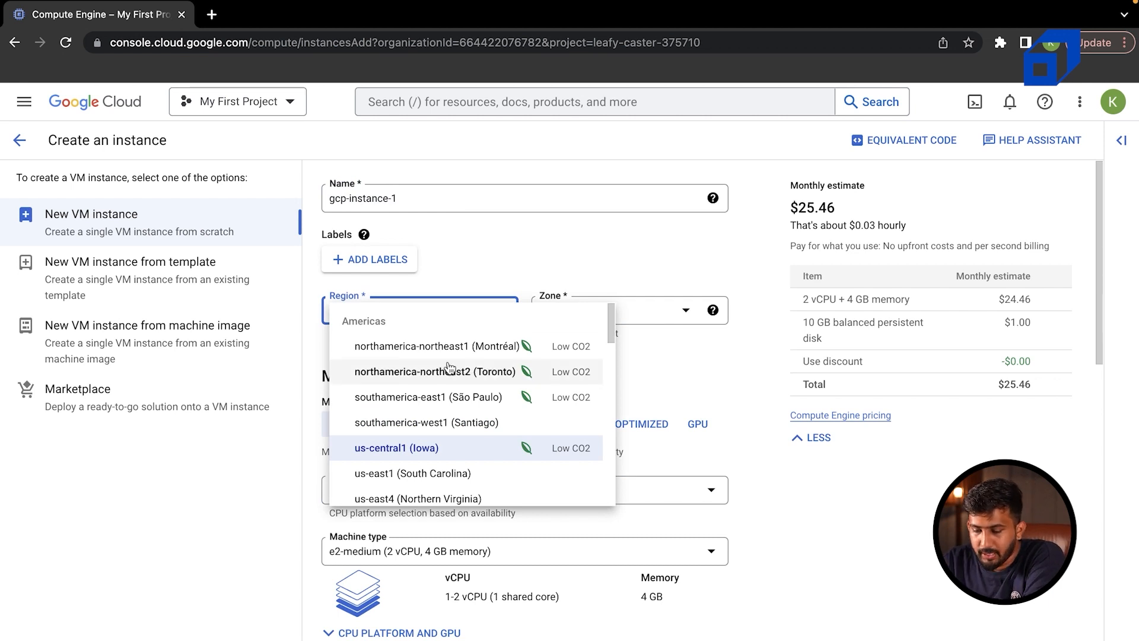
scroll(507, 422, "down", 15)
scroll(507, 421, "up", 2)
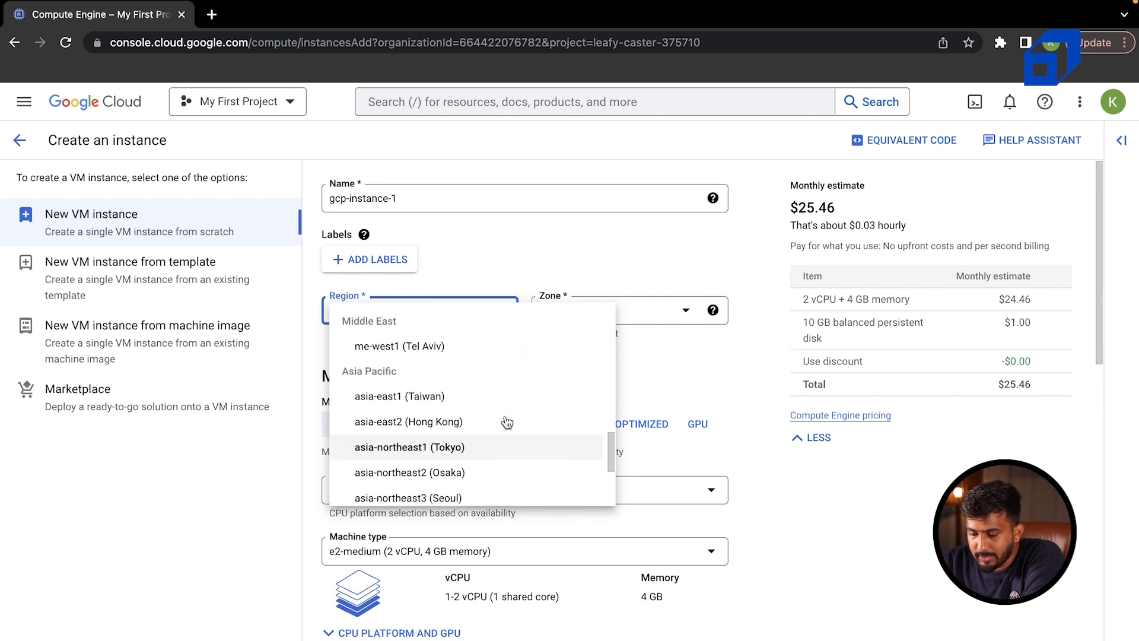
scroll(507, 422, "up", 8)
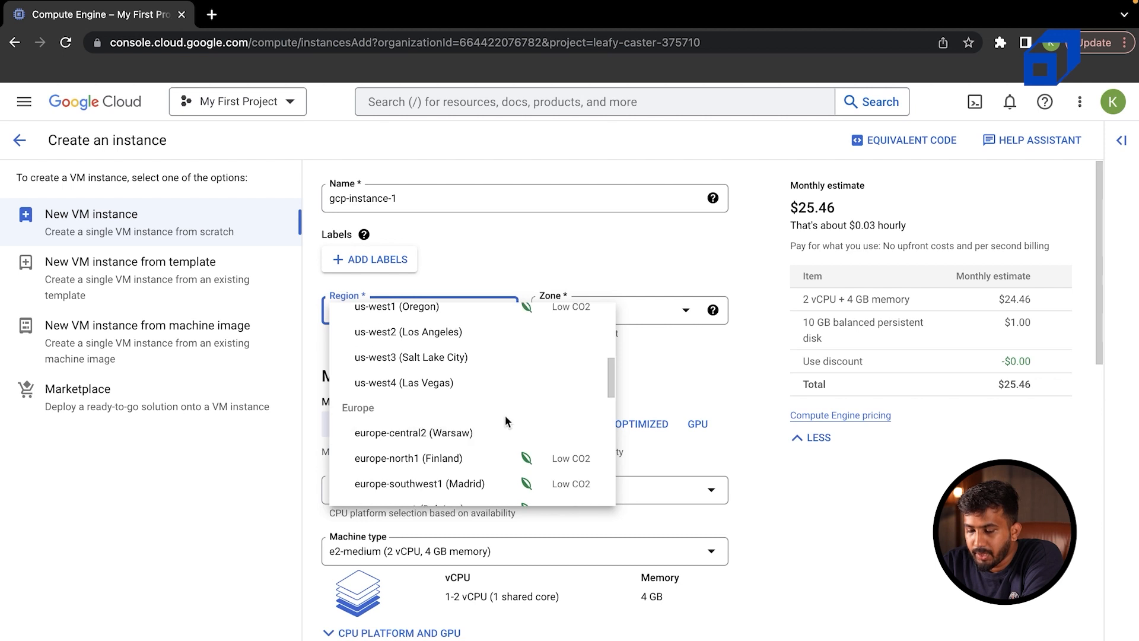
scroll(506, 420, "up", 5)
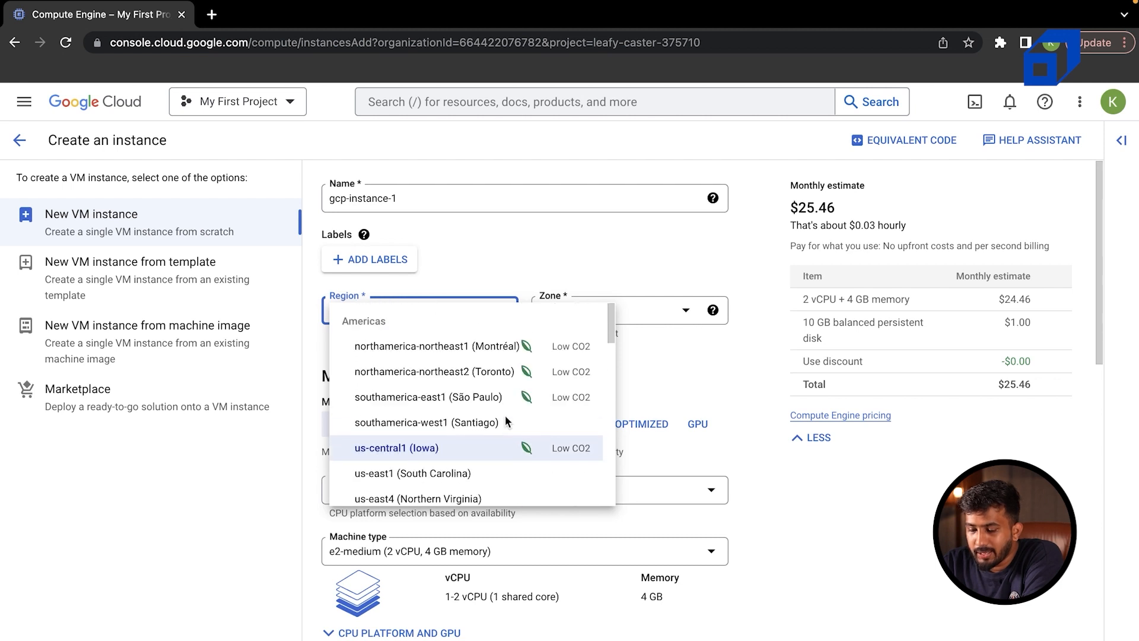
left_click(680, 404)
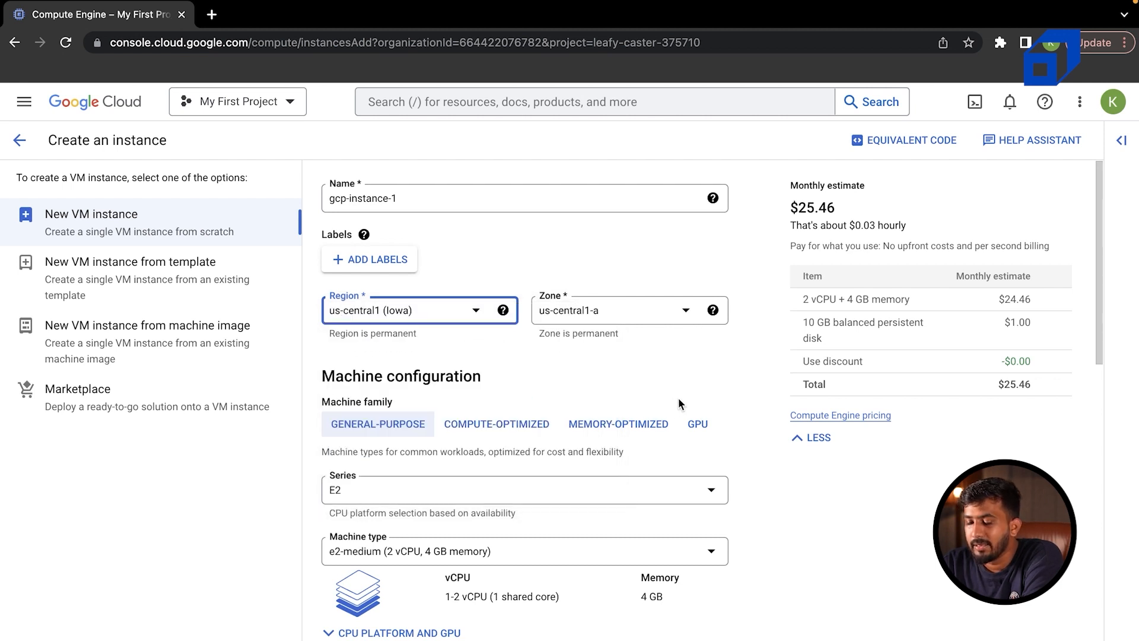
left_click(477, 312)
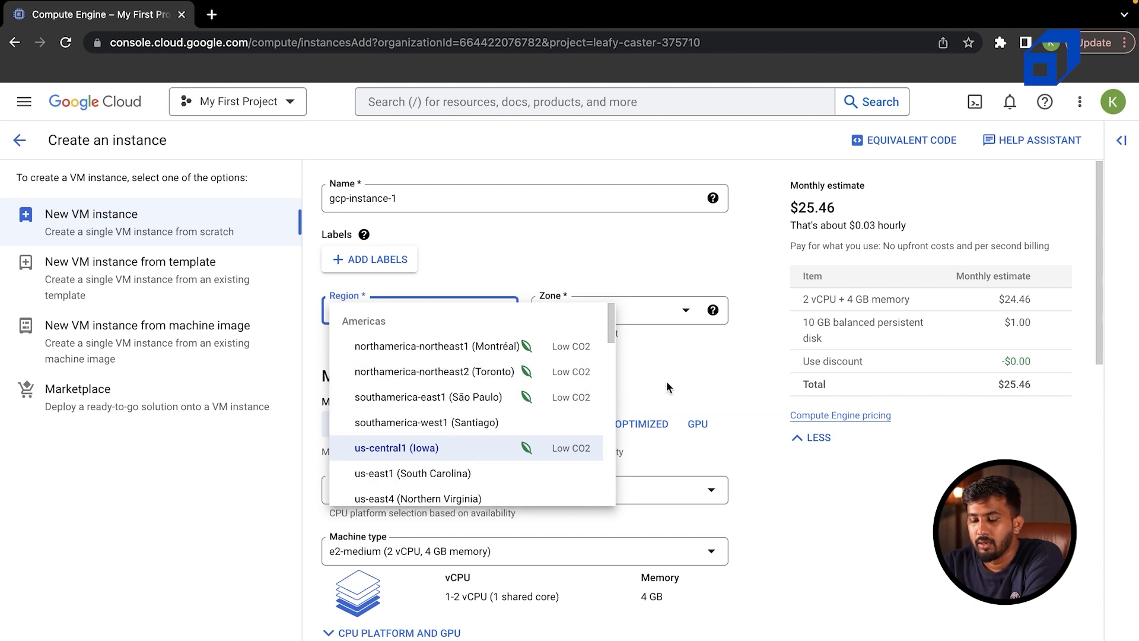
left_click(665, 401)
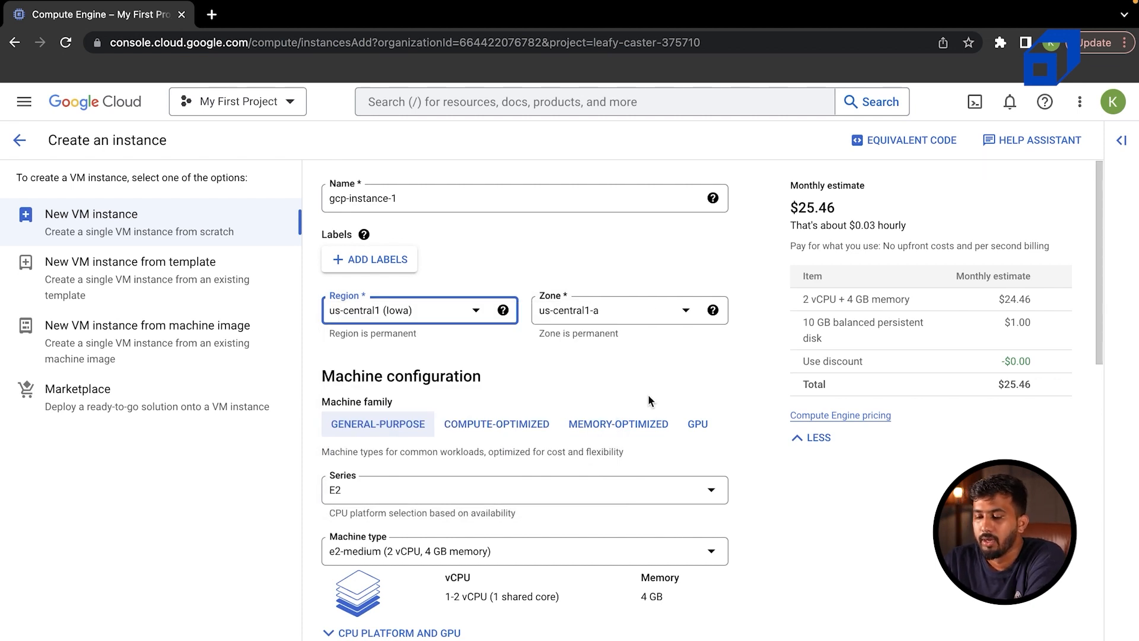
Review the region list and the zones offered in us-central1 (Iowa), keeping zone us-central1-a.
left_click(391, 319)
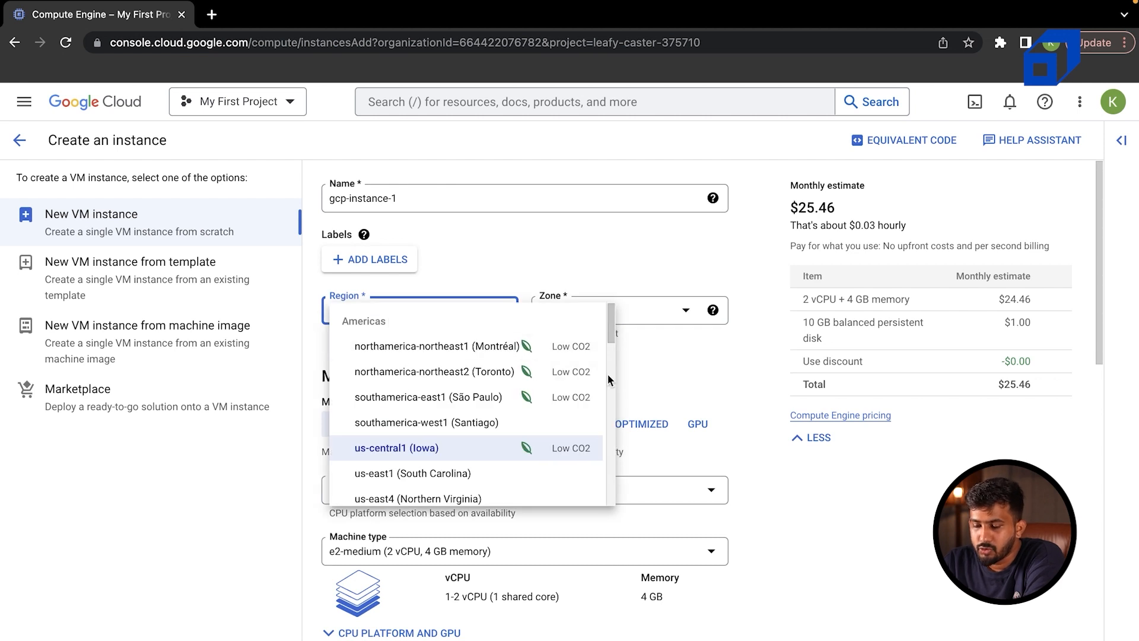
scroll(475, 401, "down", 3)
scroll(472, 406, "up", 3)
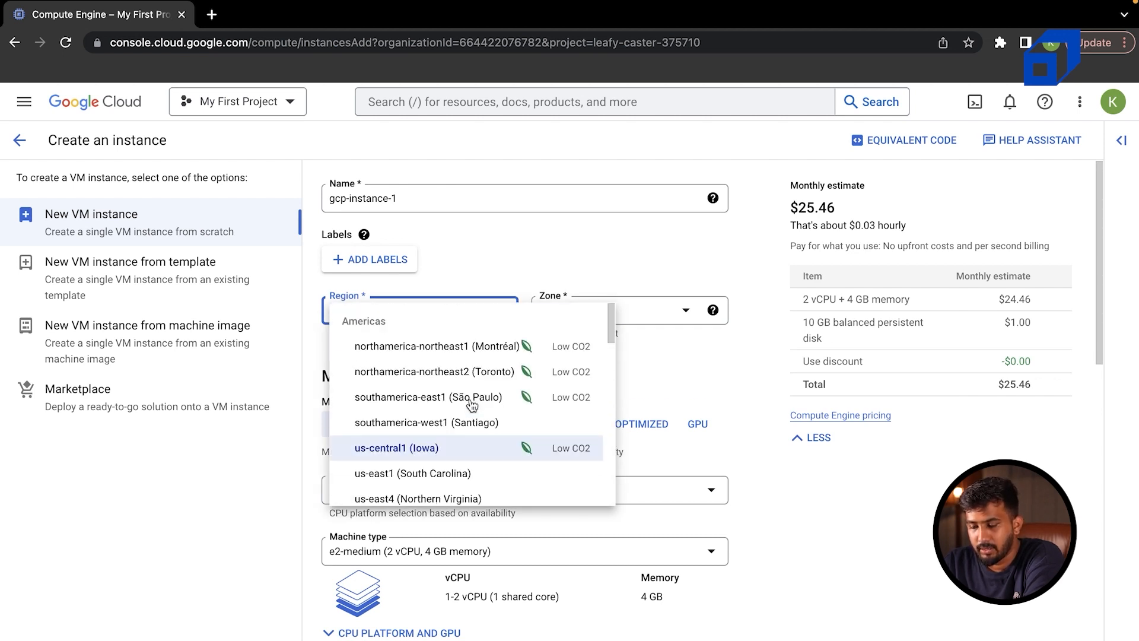
left_click(684, 349)
left_click(659, 322)
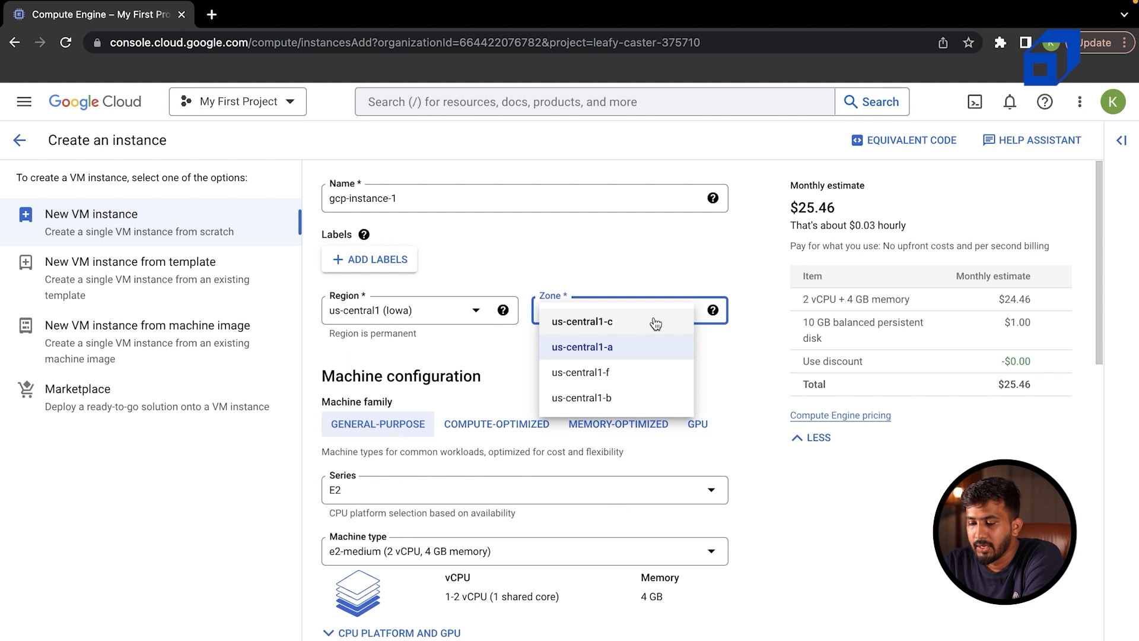
left_click(715, 355)
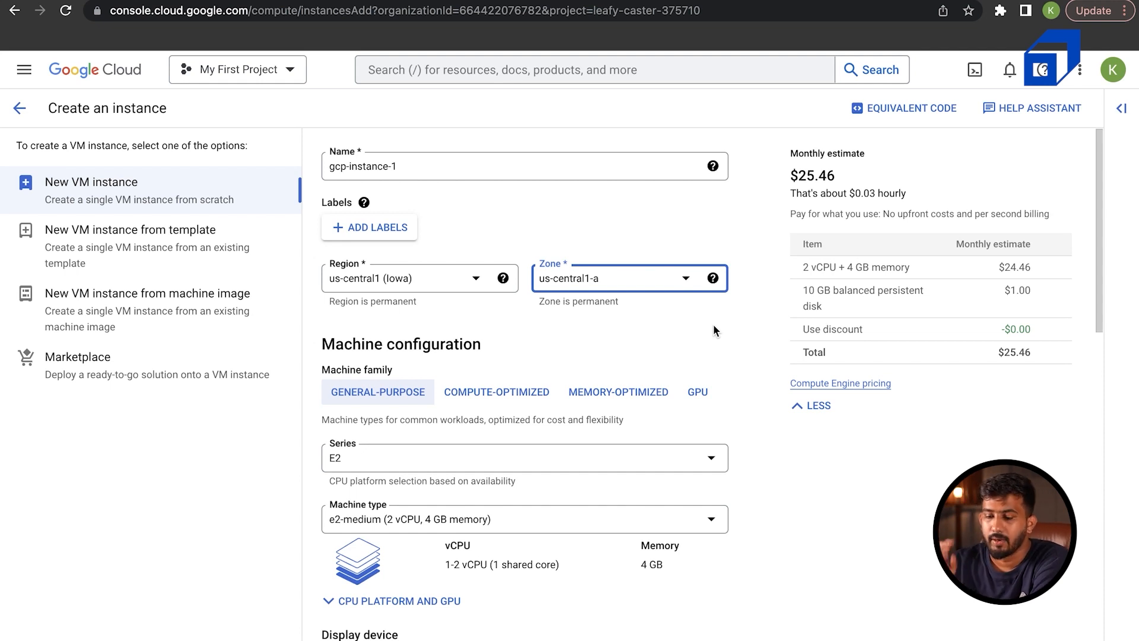
Look through the Memory-optimized and GPU machine families, returning to General-purpose.
scroll(841, 324, "down", 2)
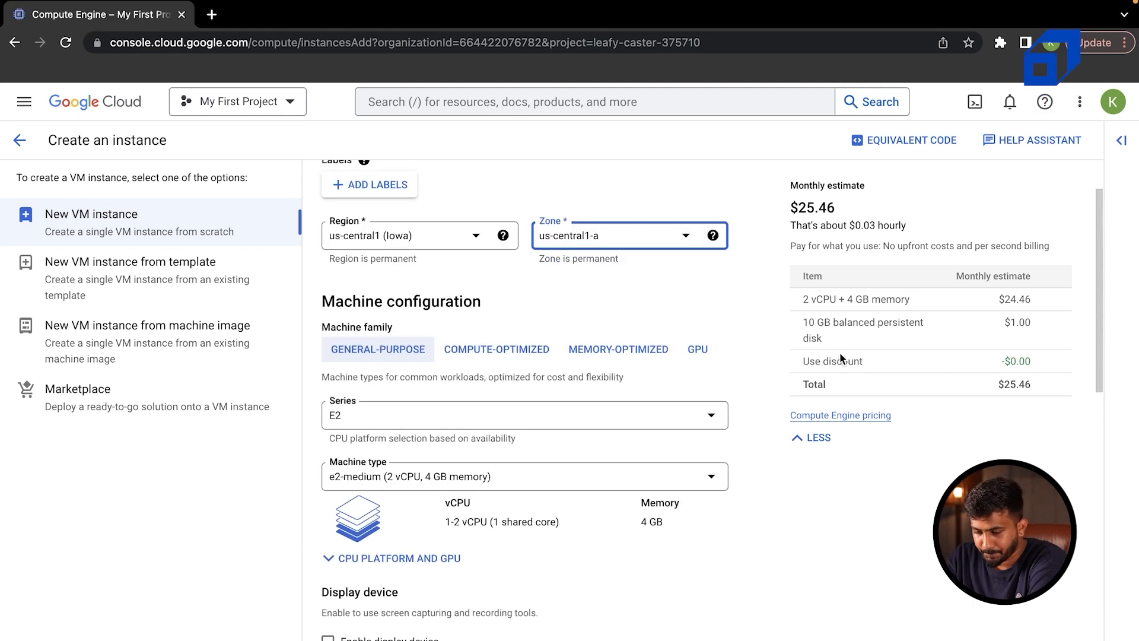
left_click(601, 356)
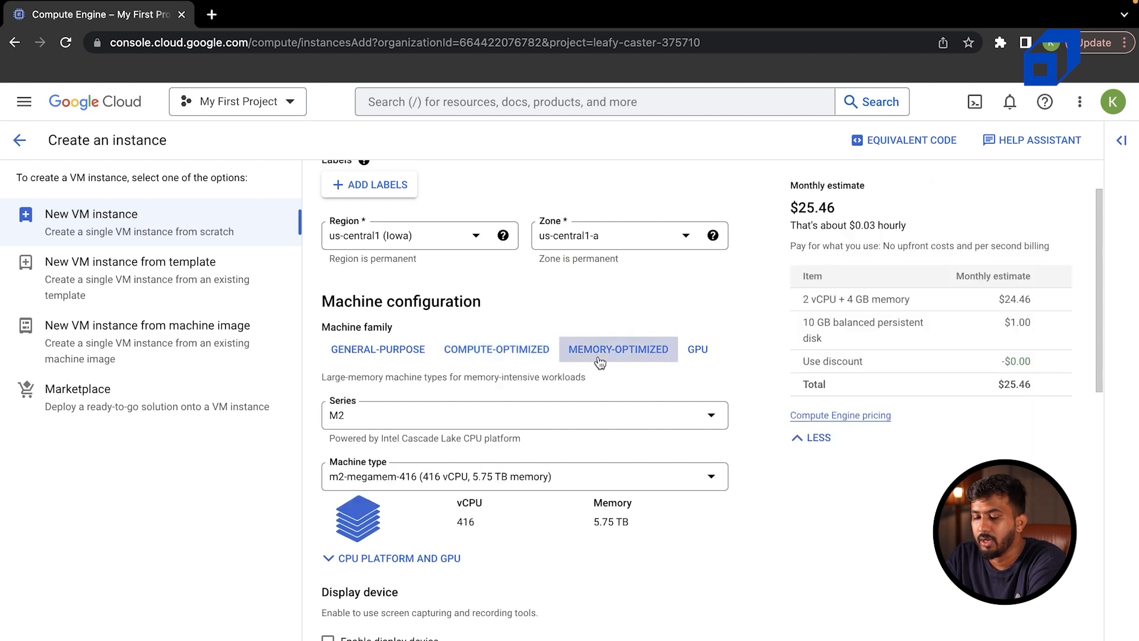
left_click(700, 356)
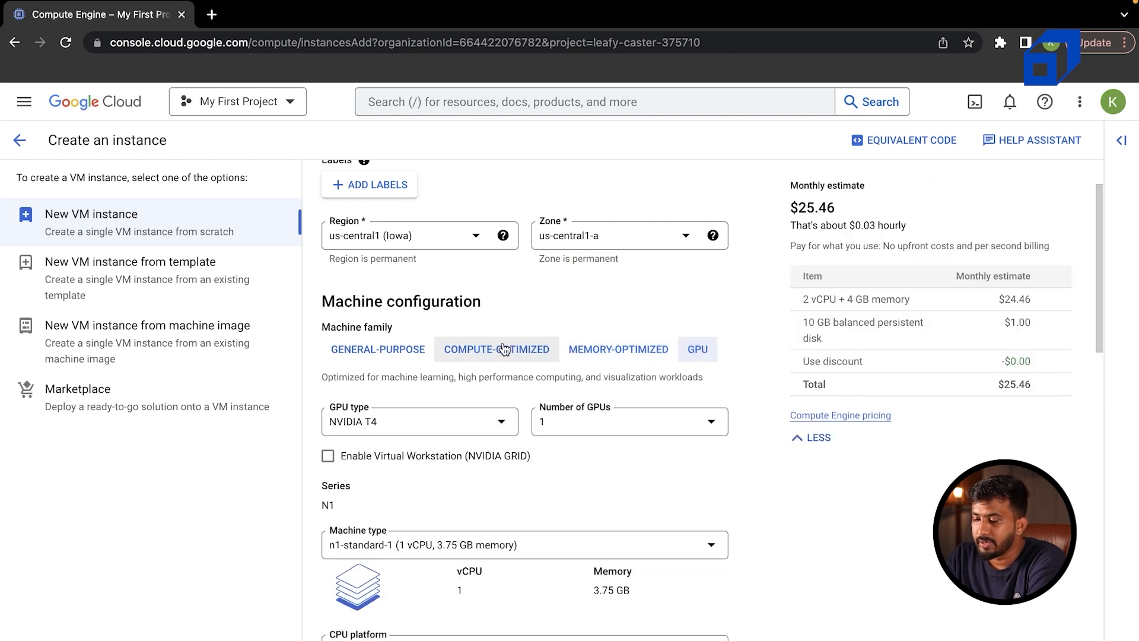
left_click(395, 351)
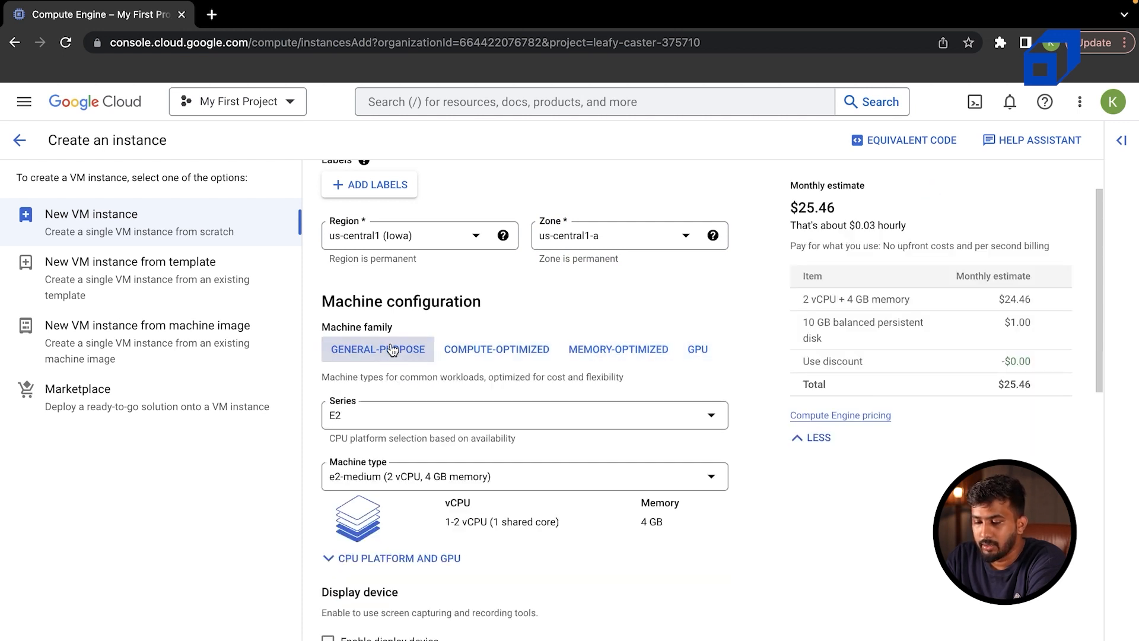
Set the machine type to e2-micro (2 vCPU, 1 GB memory) and check the updated monthly cost estimate.
left_click(417, 482)
left_click(427, 560)
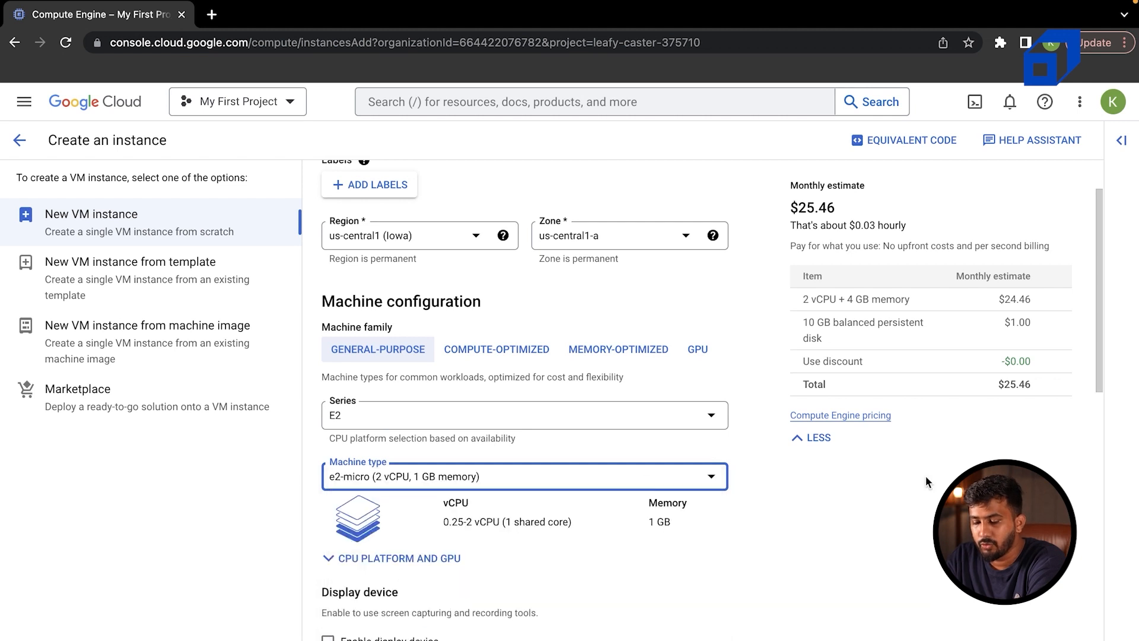
left_click(980, 385)
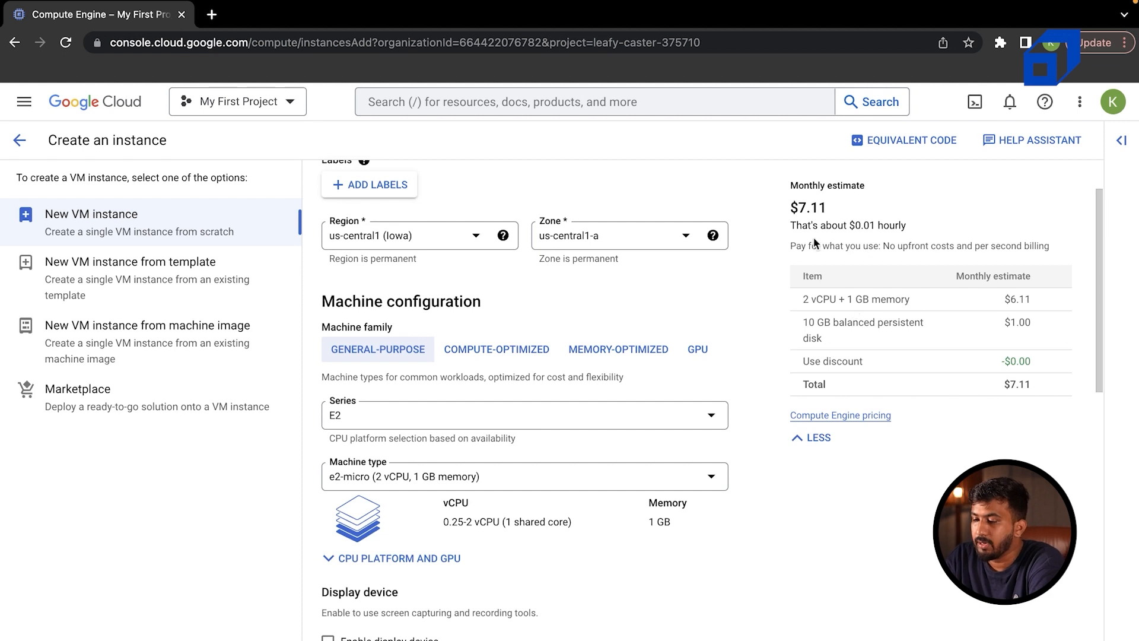
left_click_drag(781, 224, 870, 219)
left_click(864, 218)
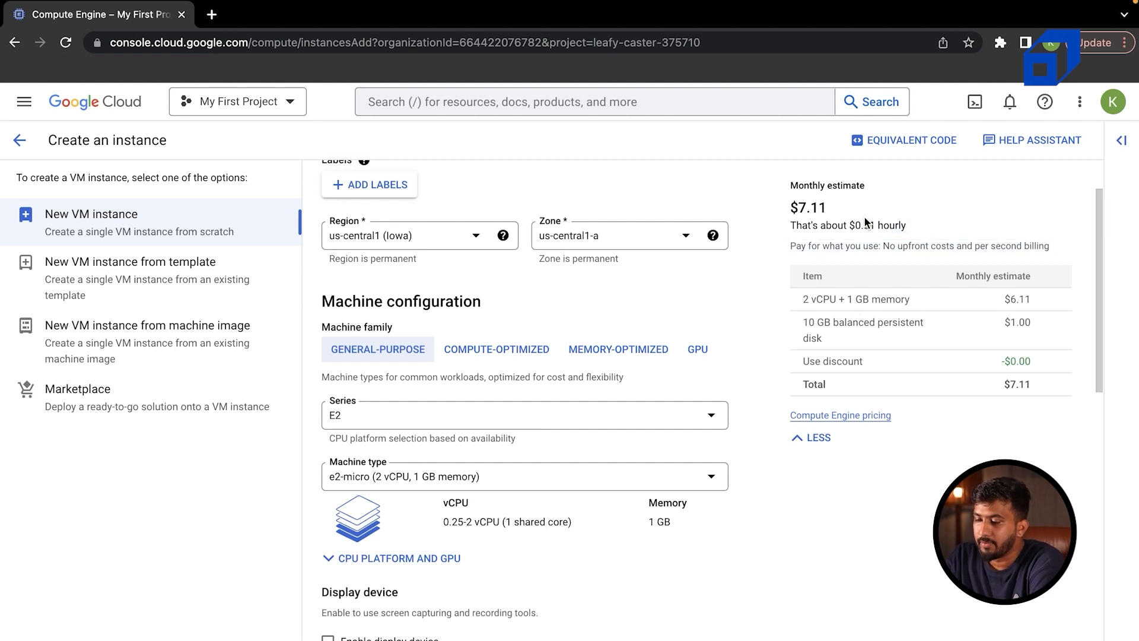
Compare the cost estimates of the Memory-optimized and Compute-optimized families, returning to General-purpose with the E2 series.
left_click(468, 421)
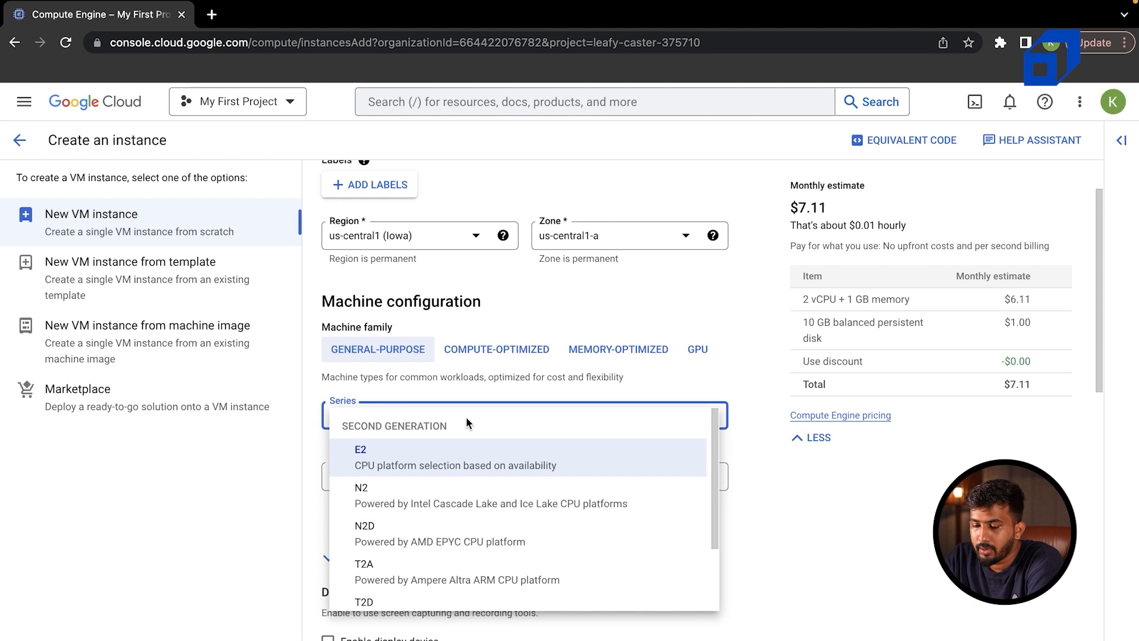
left_click(597, 350)
left_click(600, 350)
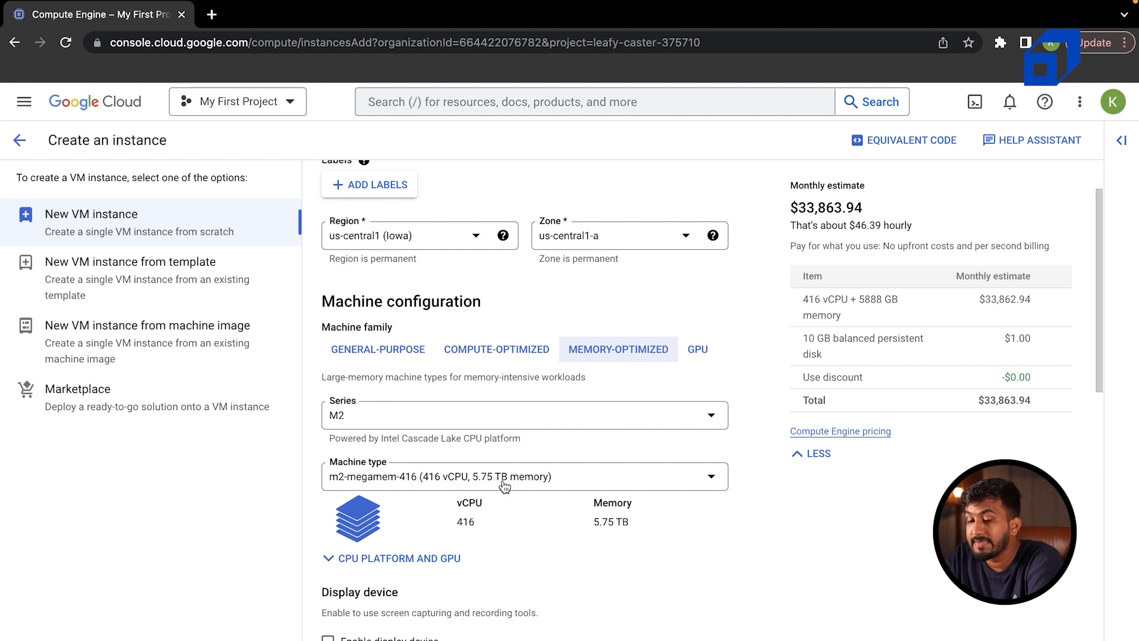
left_click_drag(1050, 249, 871, 215)
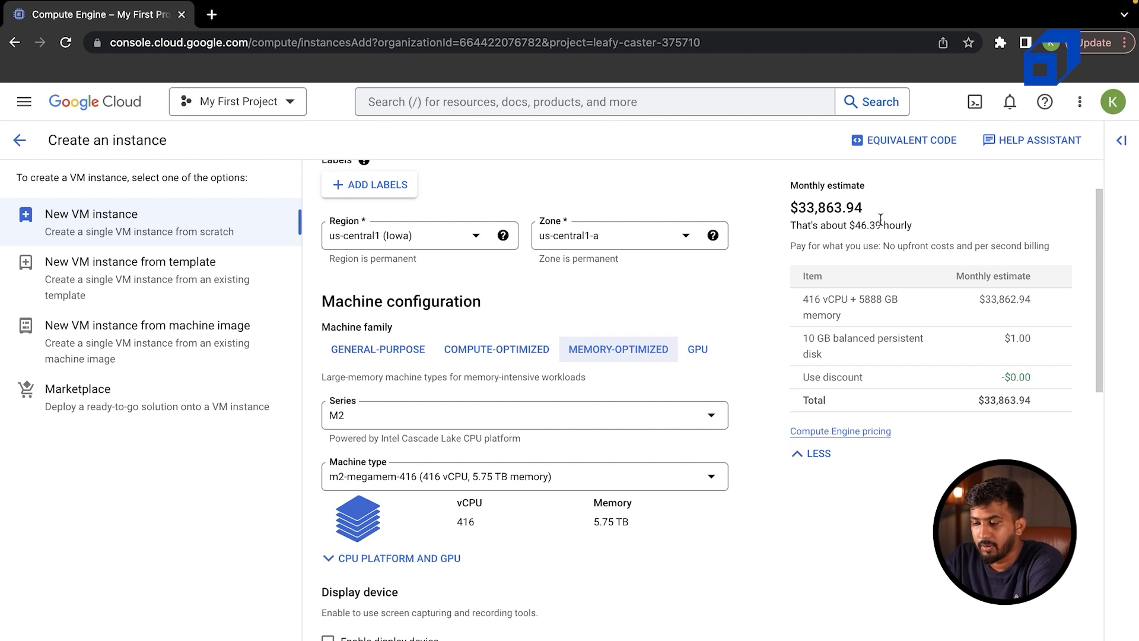
left_click(486, 359)
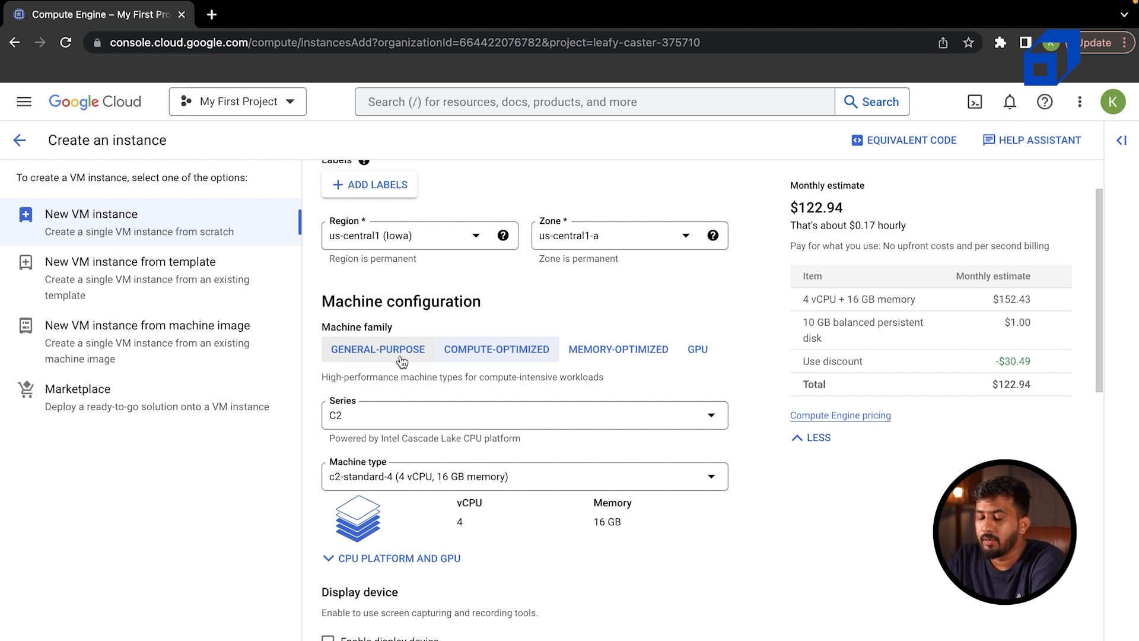
left_click(402, 359)
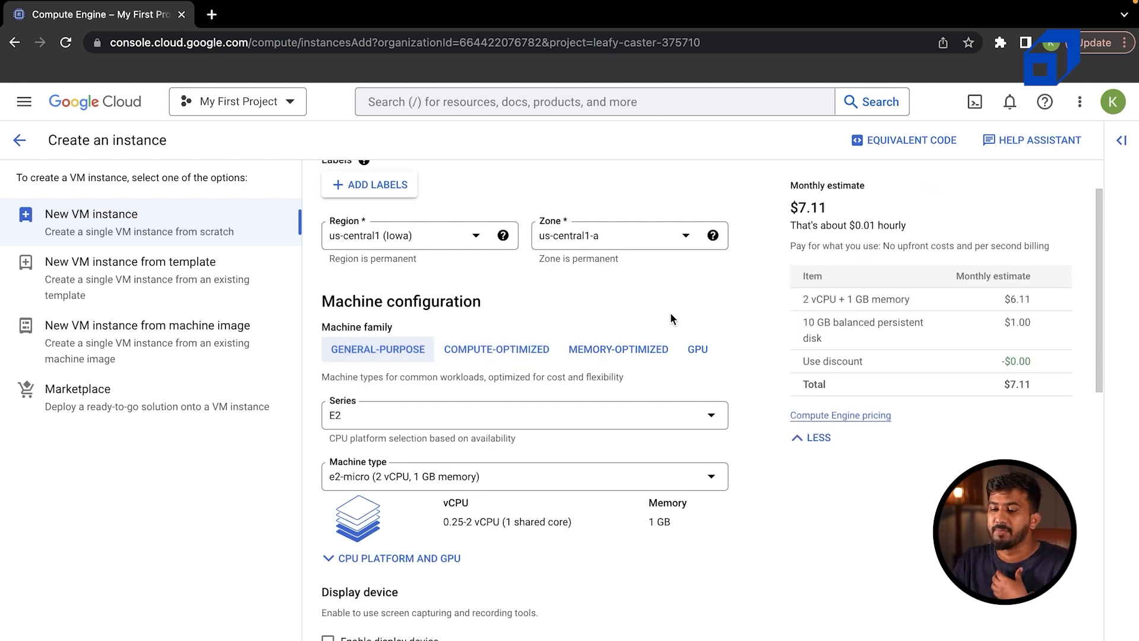
left_click(448, 417)
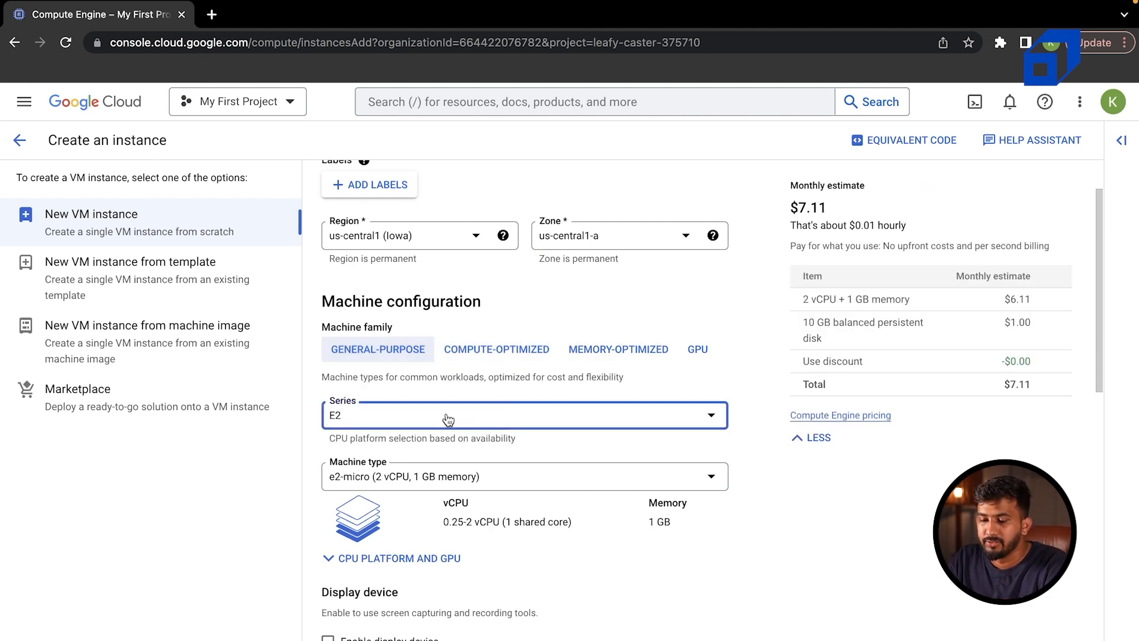
left_click(858, 583)
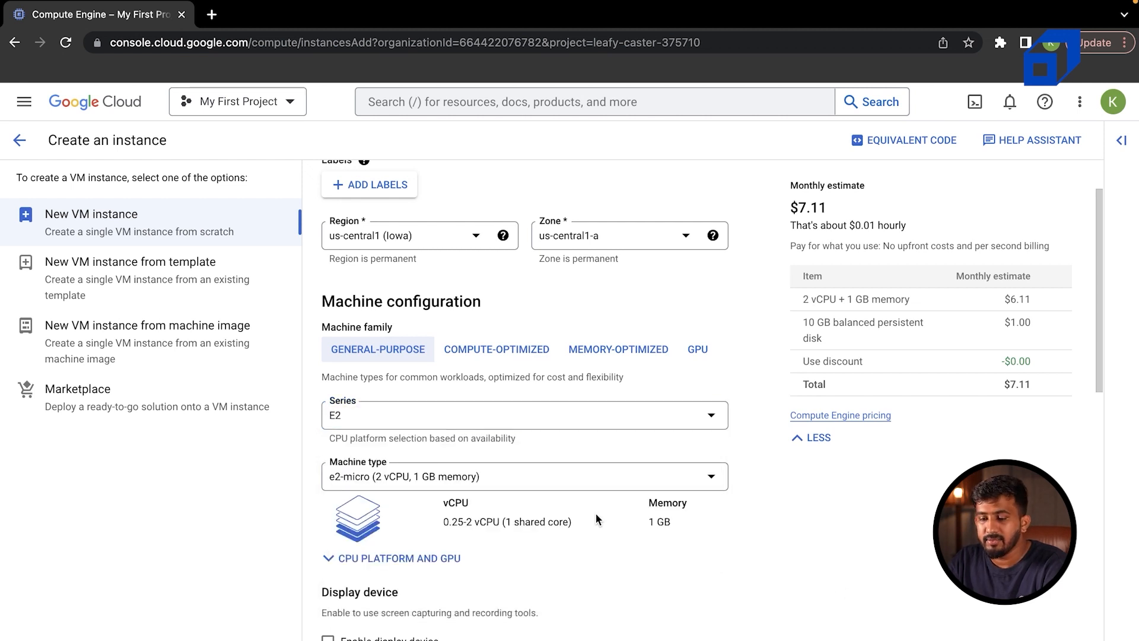
Enable the display device for the VM instance.
scroll(582, 515, "down", 3)
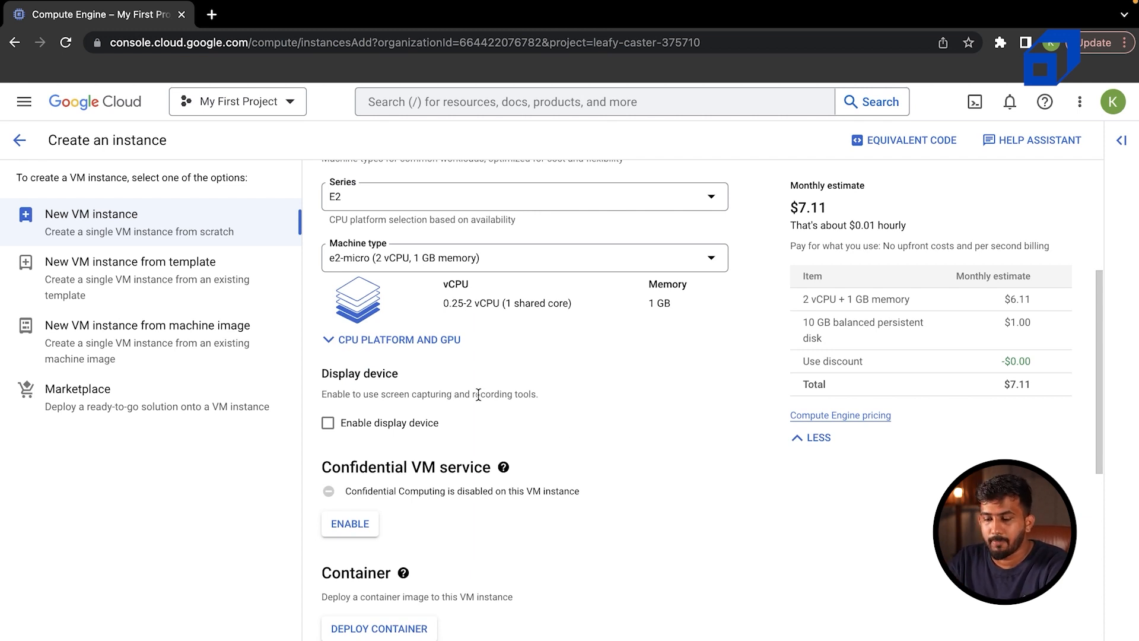
left_click(328, 422)
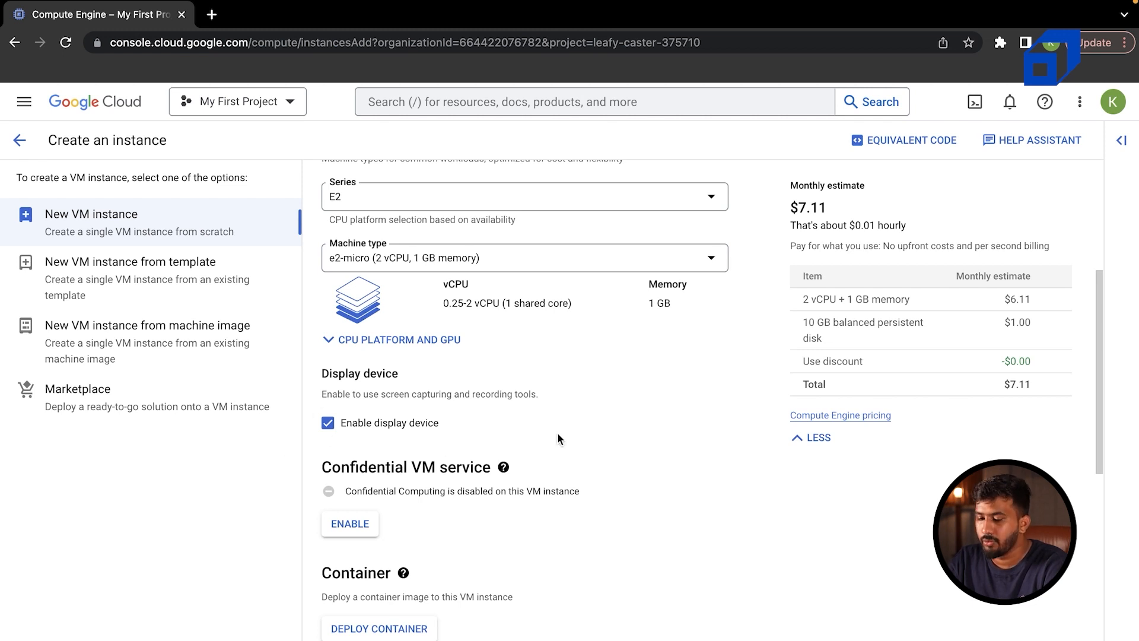
Review the instance's boot disk, identity and API access, and firewall settings, and recheck the machine configuration.
scroll(679, 475, "down", 4)
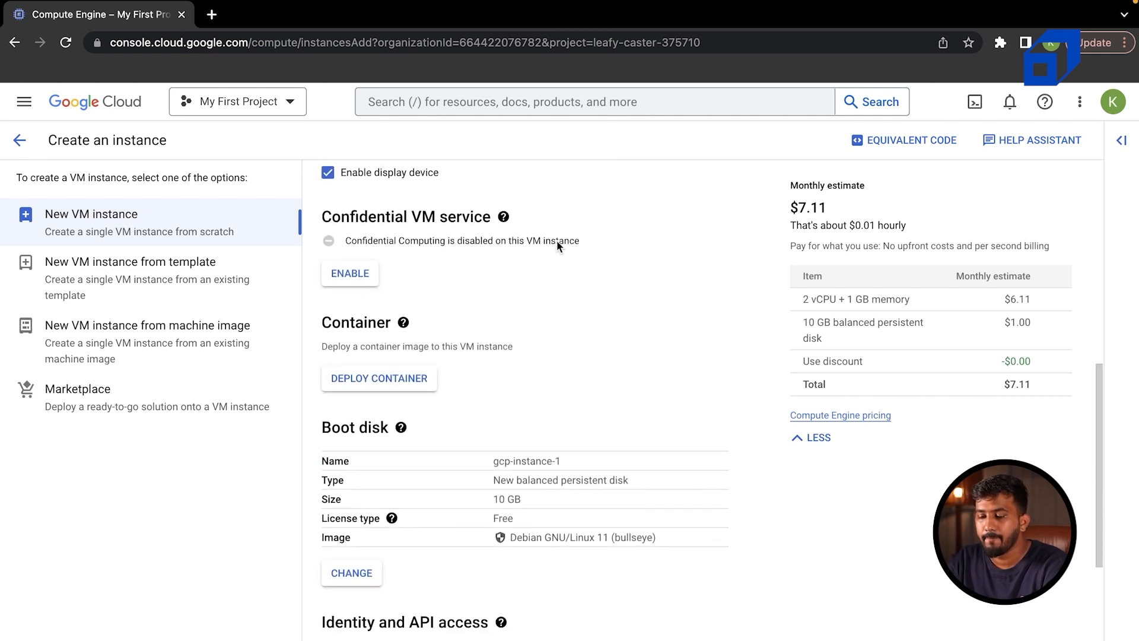
scroll(622, 383, "down", 4)
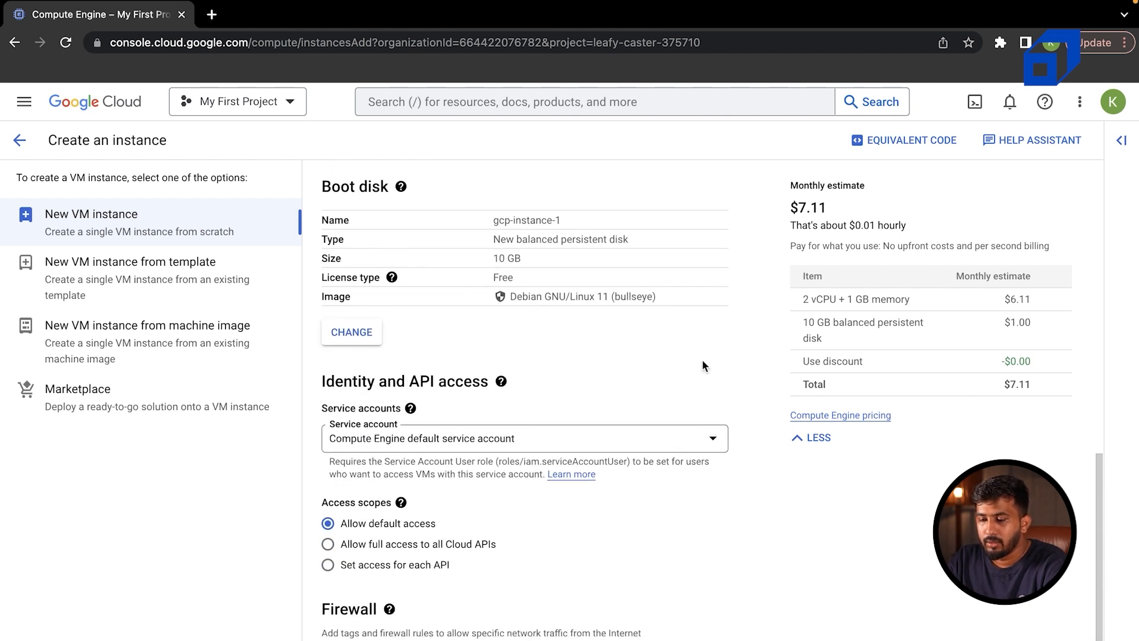
scroll(702, 359, "down", 3)
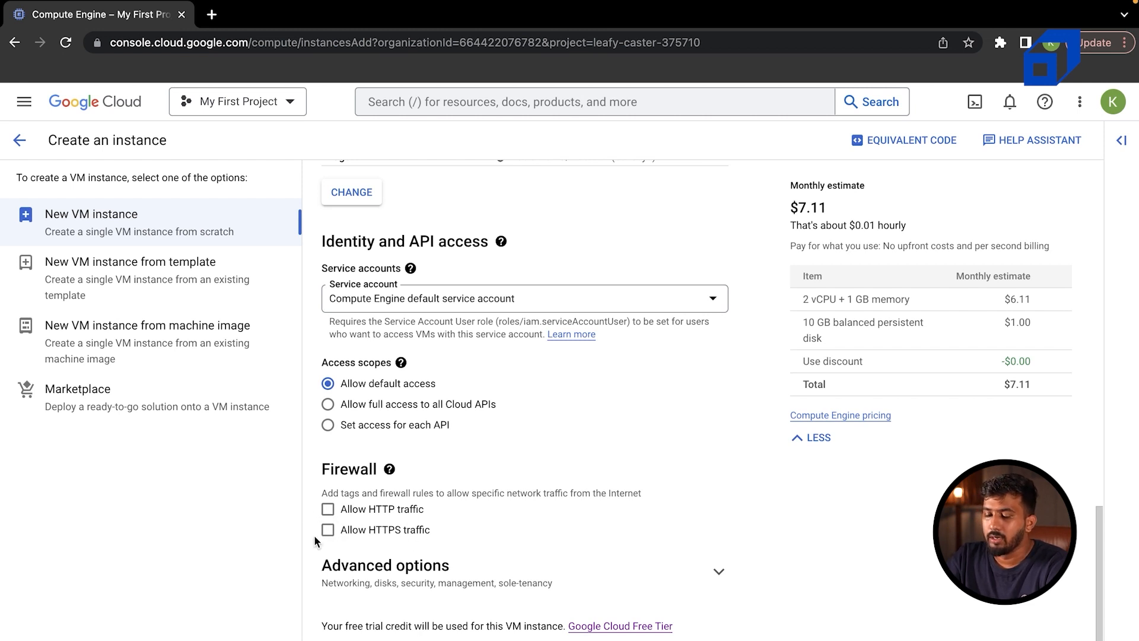
mouse_move(389, 469)
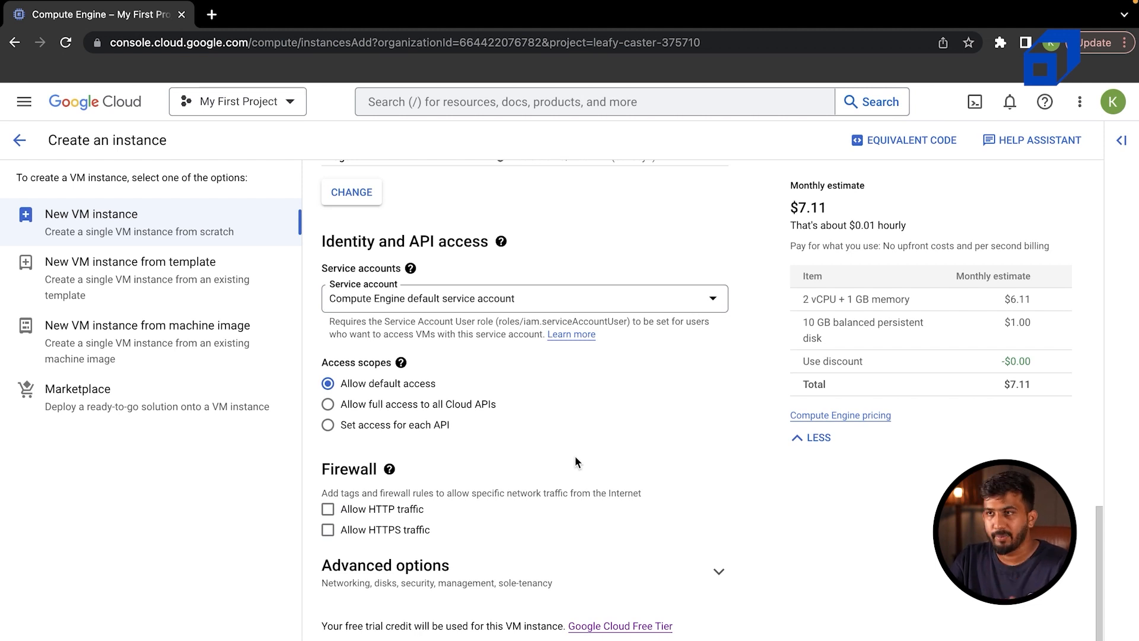
scroll(489, 441, "up", 15)
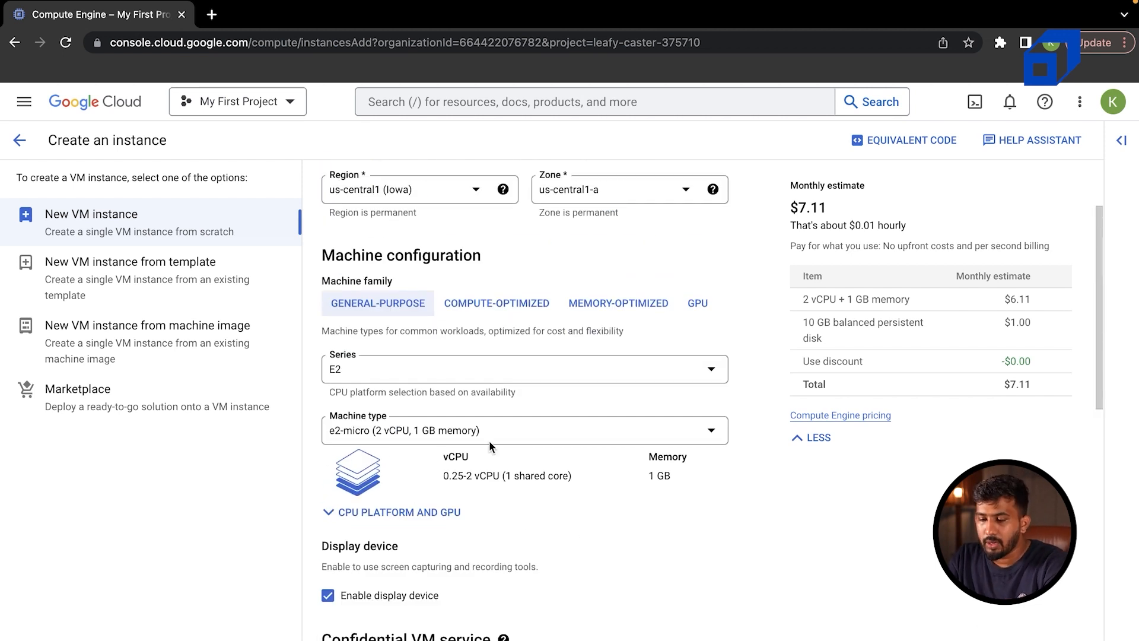
scroll(489, 441, "down", 15)
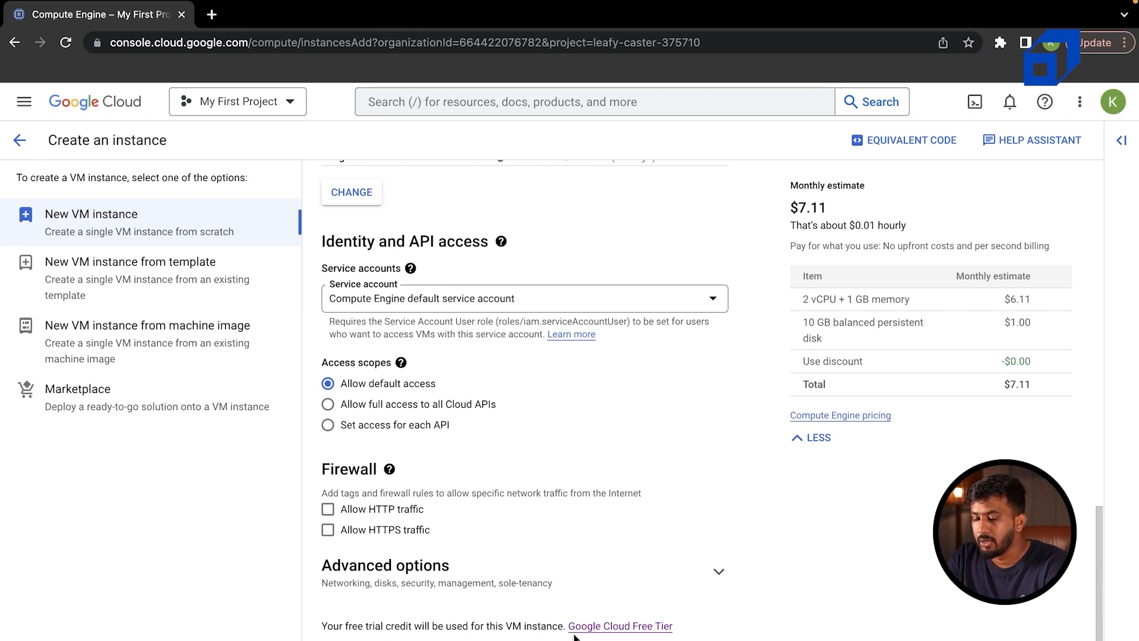
Read the note about free trial credit at the end of the instance form and look back over the settings.
left_click_drag(319, 633, 681, 629)
left_click(814, 538)
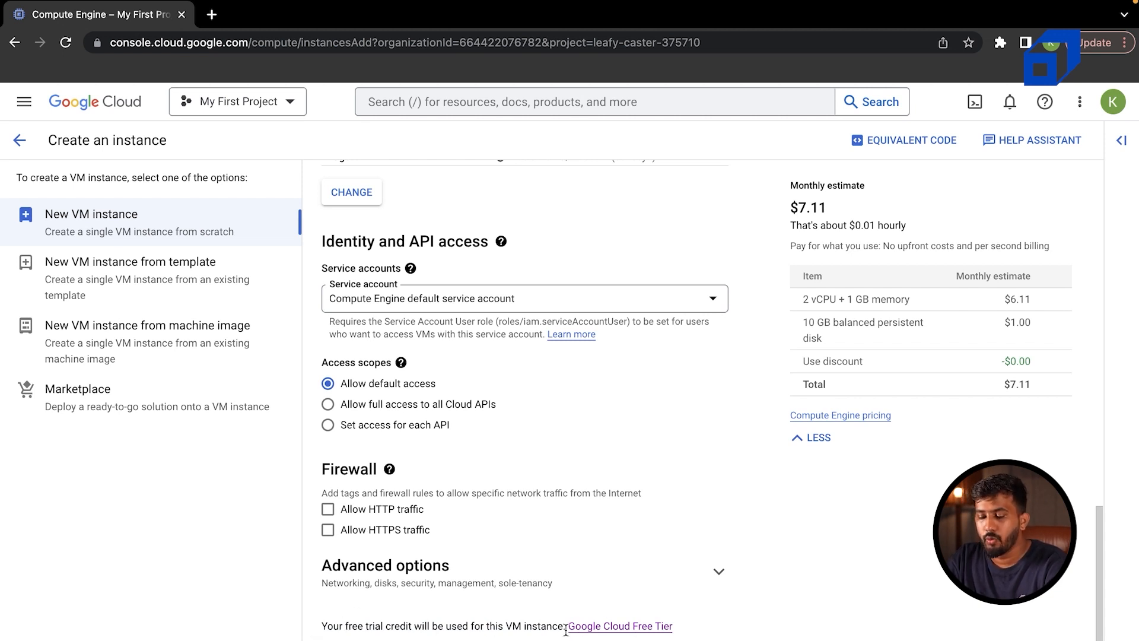
left_click_drag(565, 630, 327, 595)
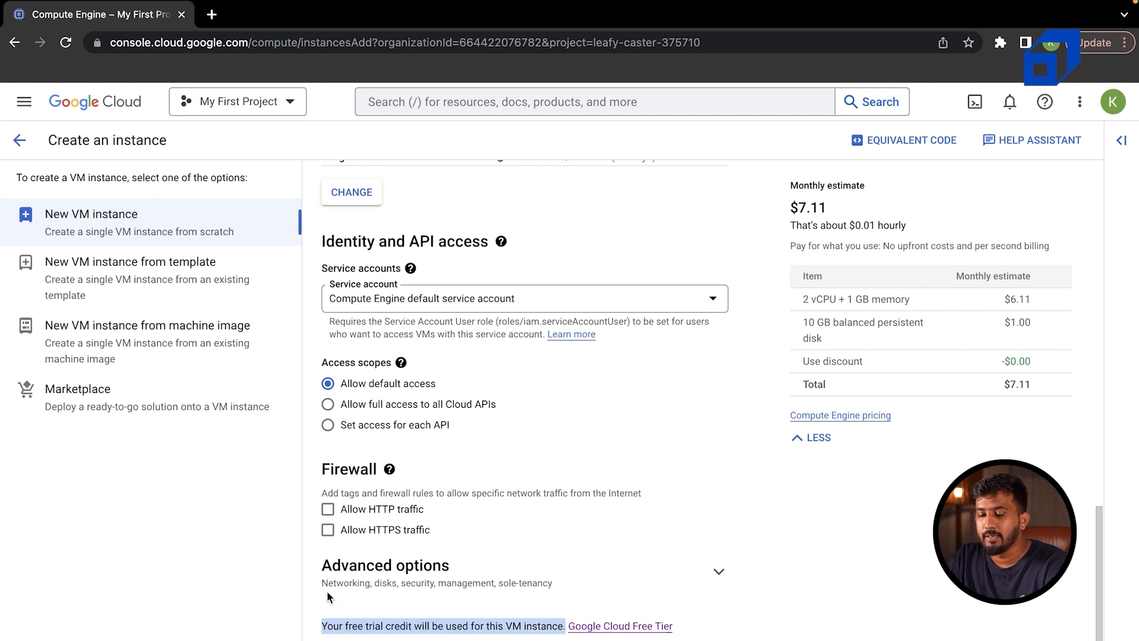
left_click(753, 473)
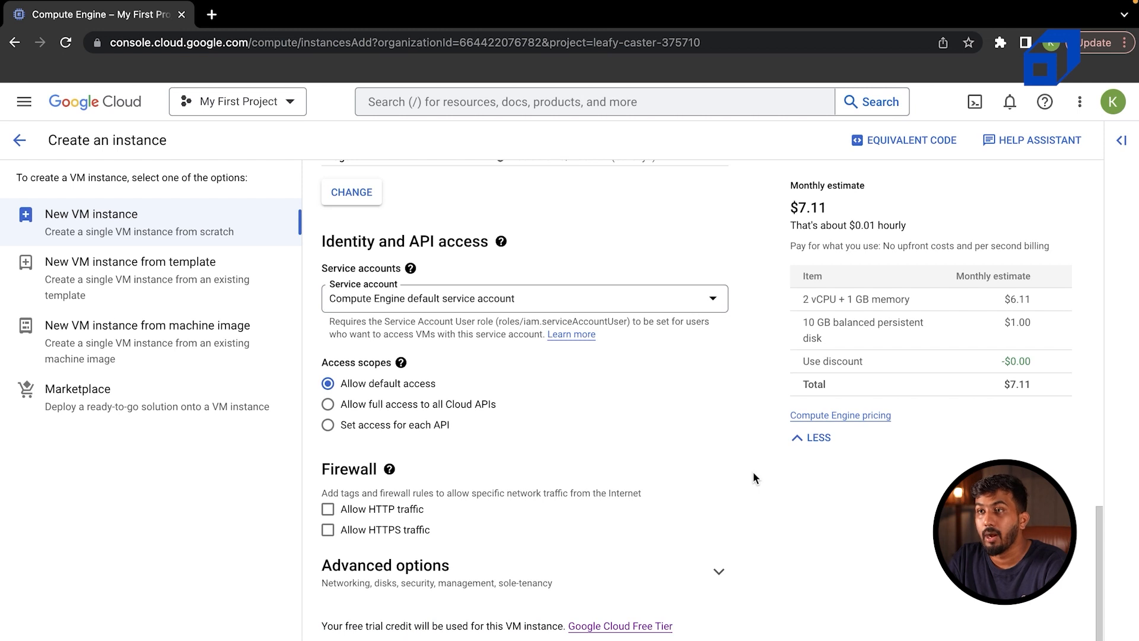
scroll(532, 375, "up", 8)
scroll(431, 444, "down", 8)
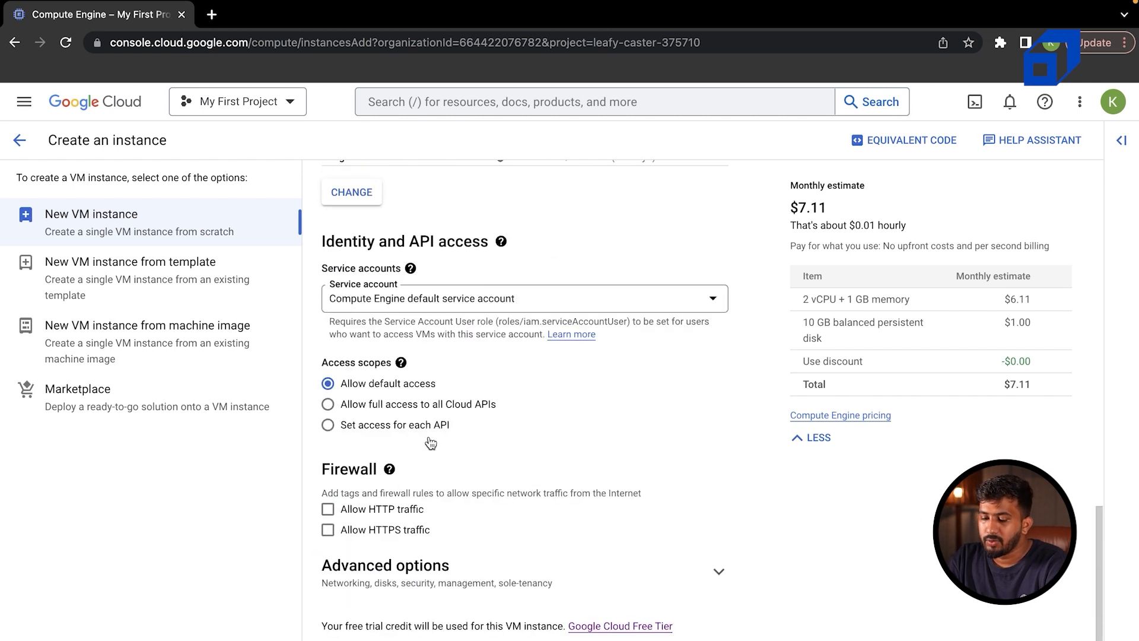
Examine the Networking and Disks sections of the advanced options, and the persistent disk's cost in the monthly estimate.
left_click(422, 575)
scroll(421, 572, "down", 5)
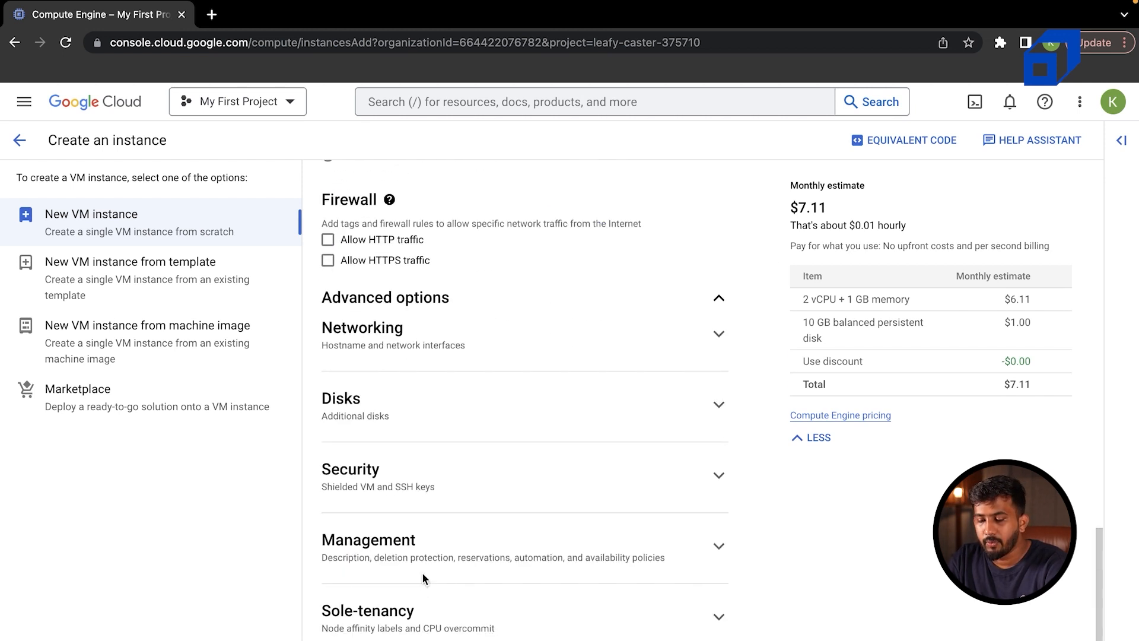
left_click(483, 321)
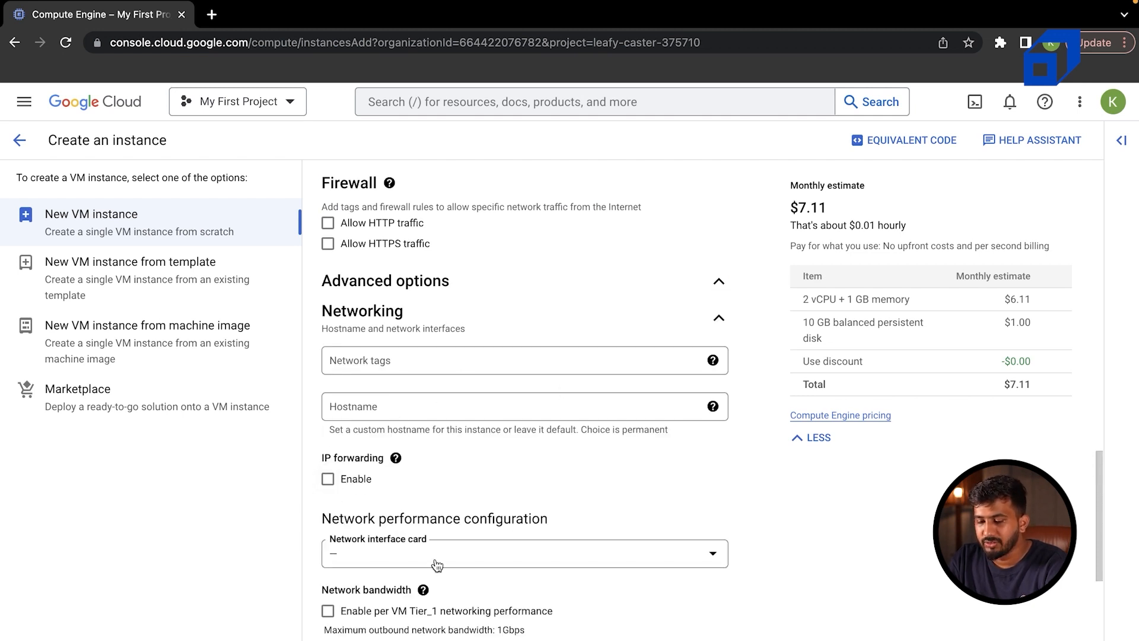
left_click(463, 323)
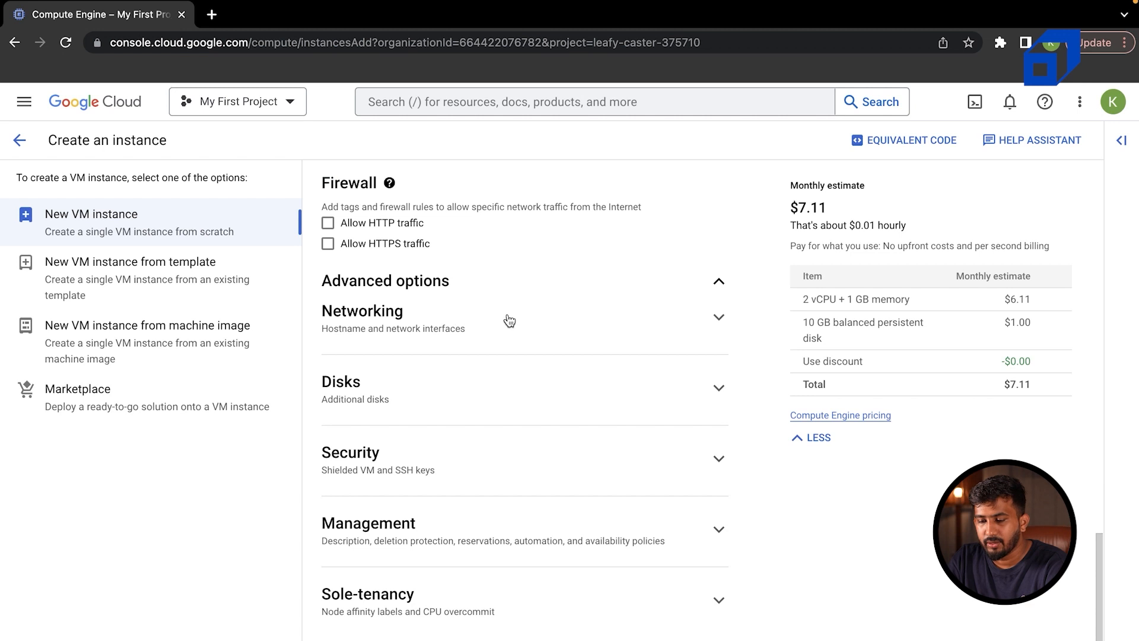
left_click(419, 396)
scroll(409, 502, "down", 1)
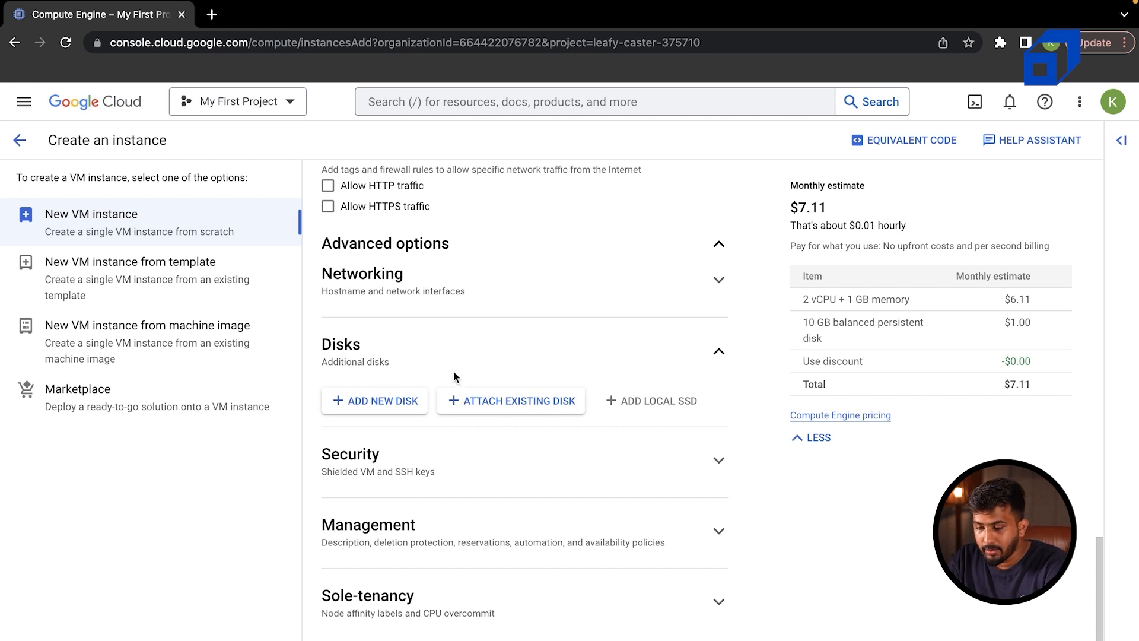
left_click_drag(802, 322, 840, 351)
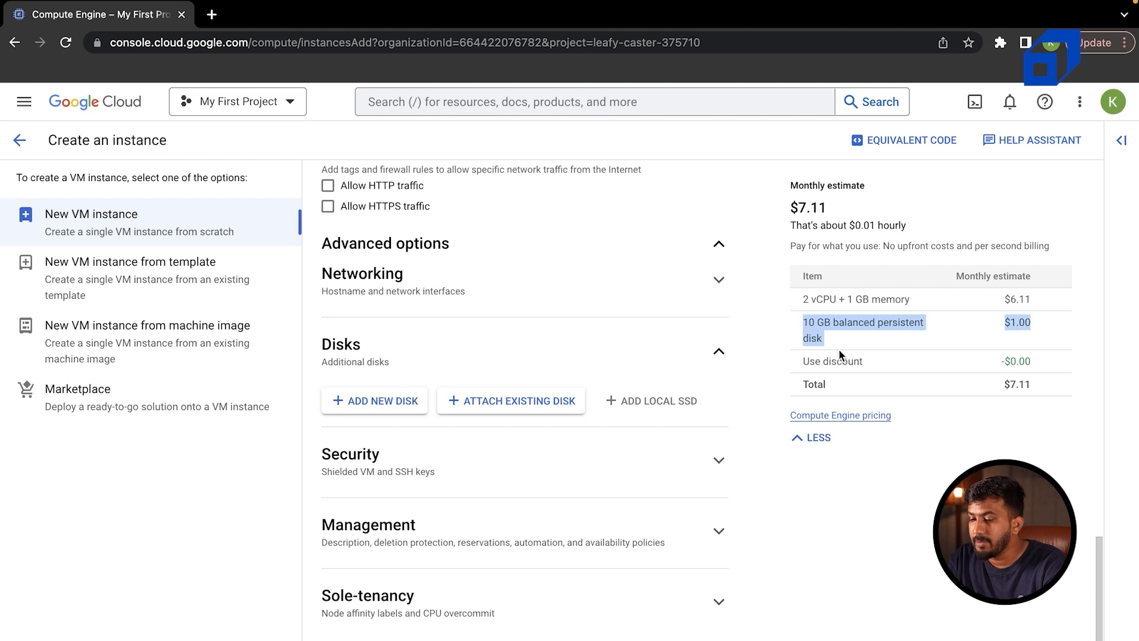
Review the Shielded VM options and the expanded VM access settings in the Security section of the advanced options.
left_click(839, 350)
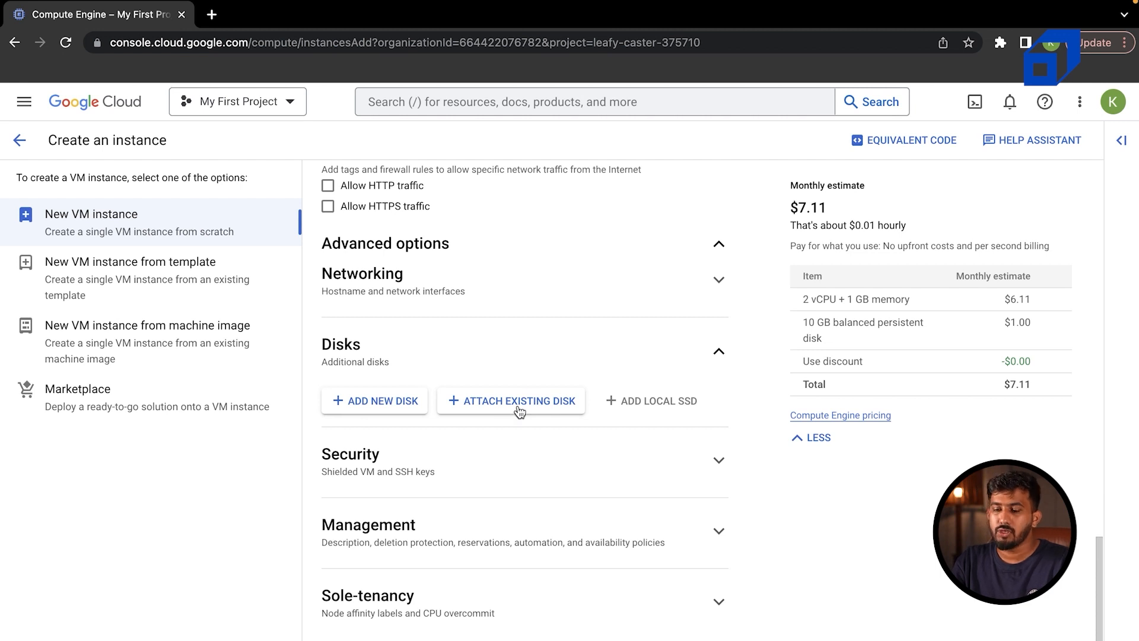
left_click(501, 343)
left_click(445, 431)
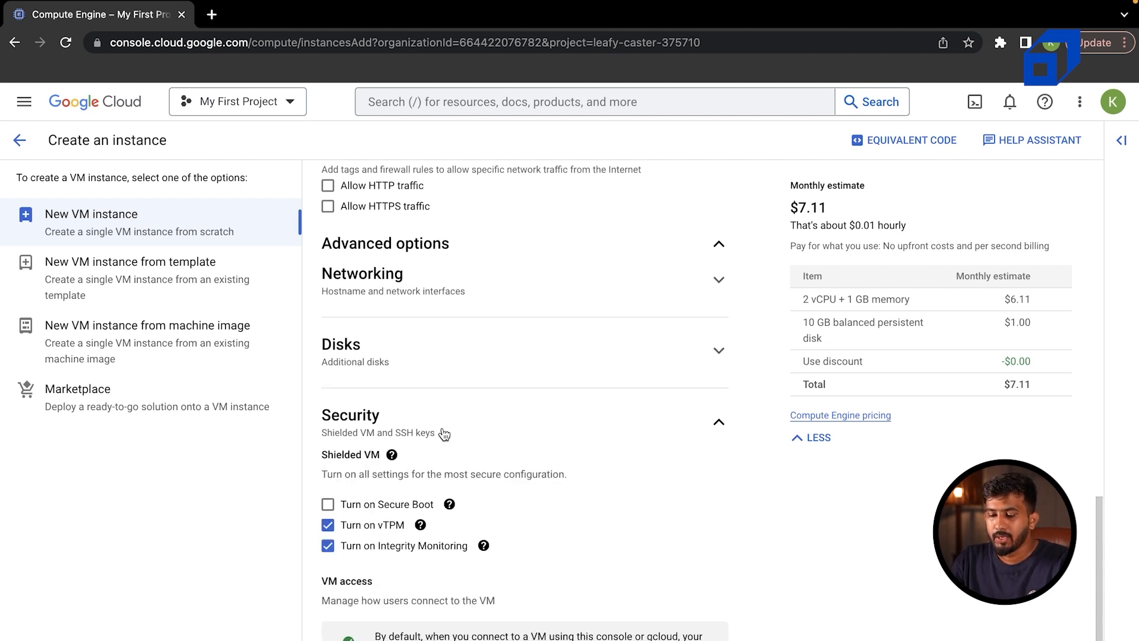
scroll(475, 431, "down", 3)
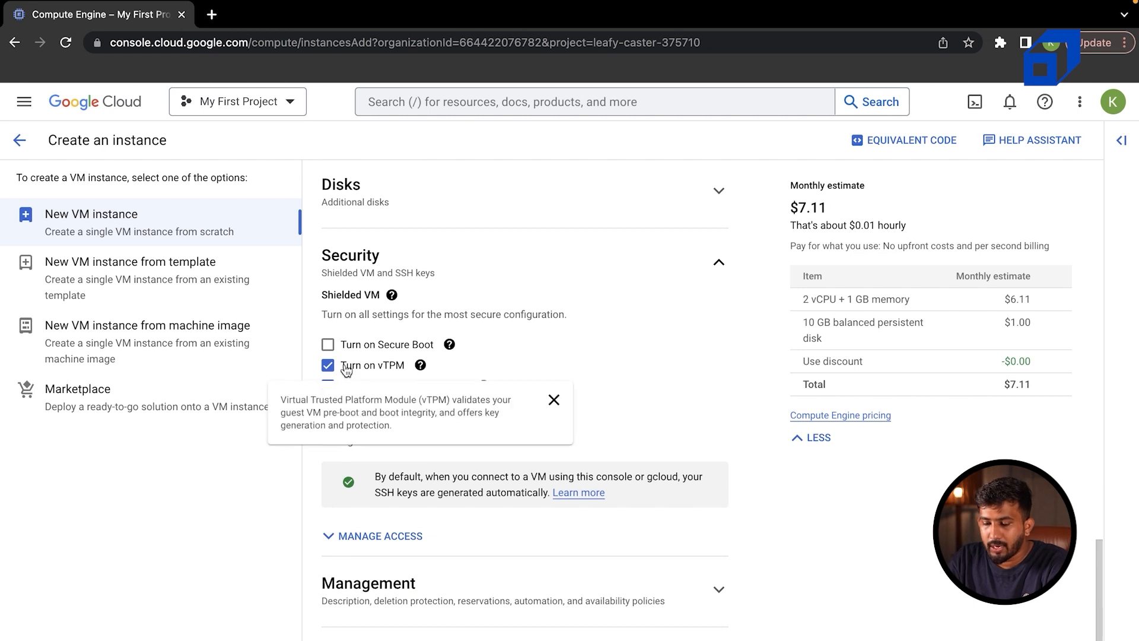
left_click(375, 537)
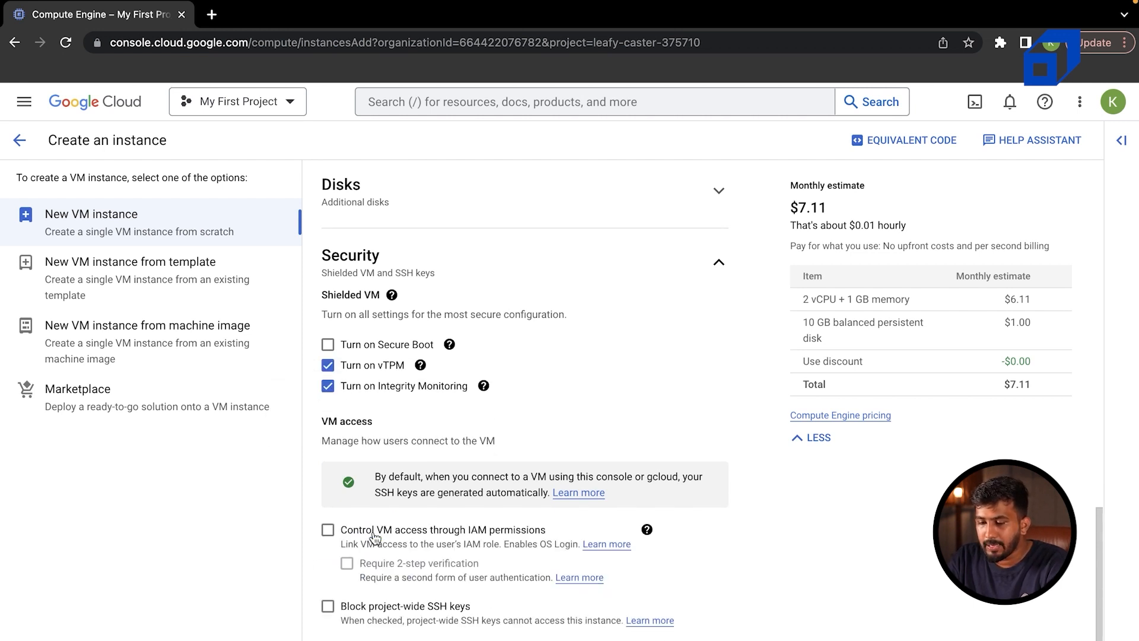
scroll(375, 538, "down", 3)
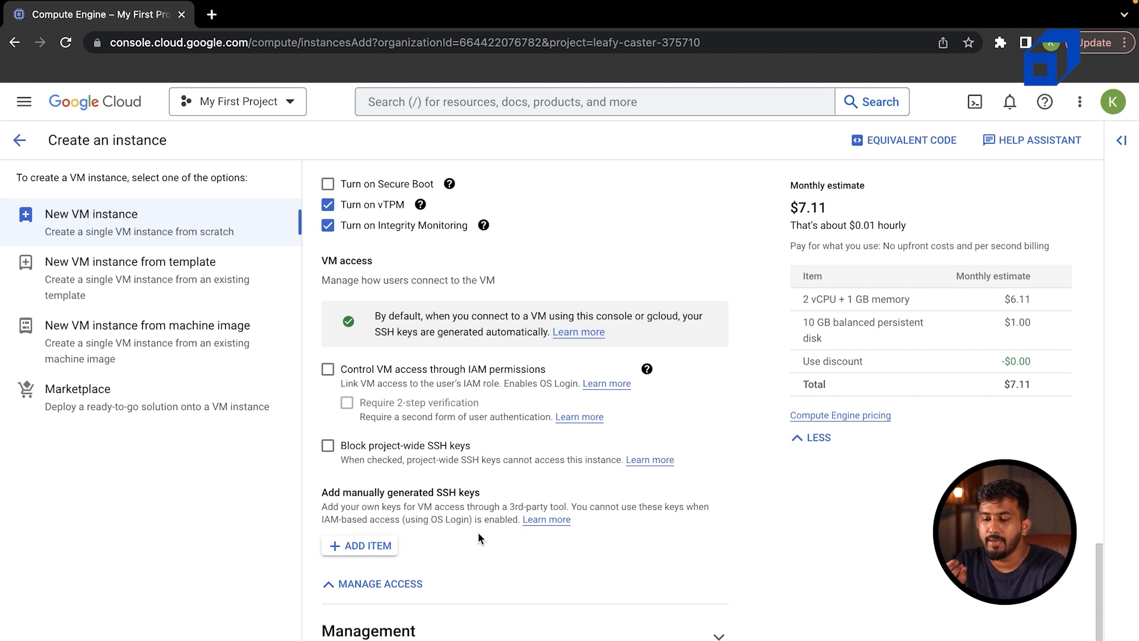
Add an empty manually generated SSH key entry, remove it again, and collapse the access and Security settings.
left_click(369, 545)
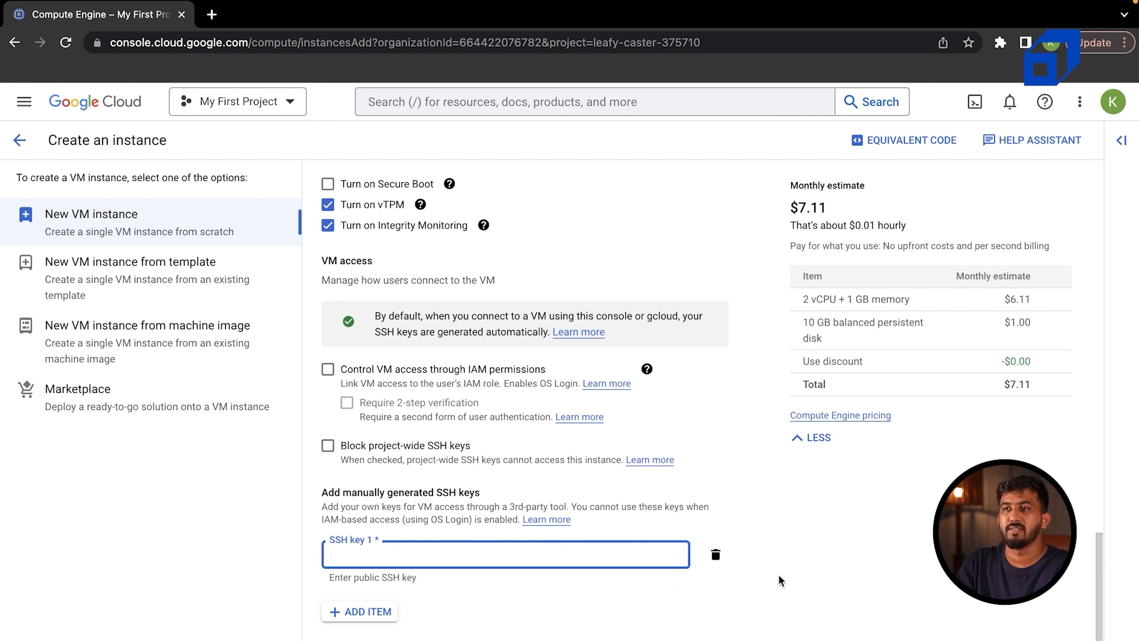
left_click(716, 554)
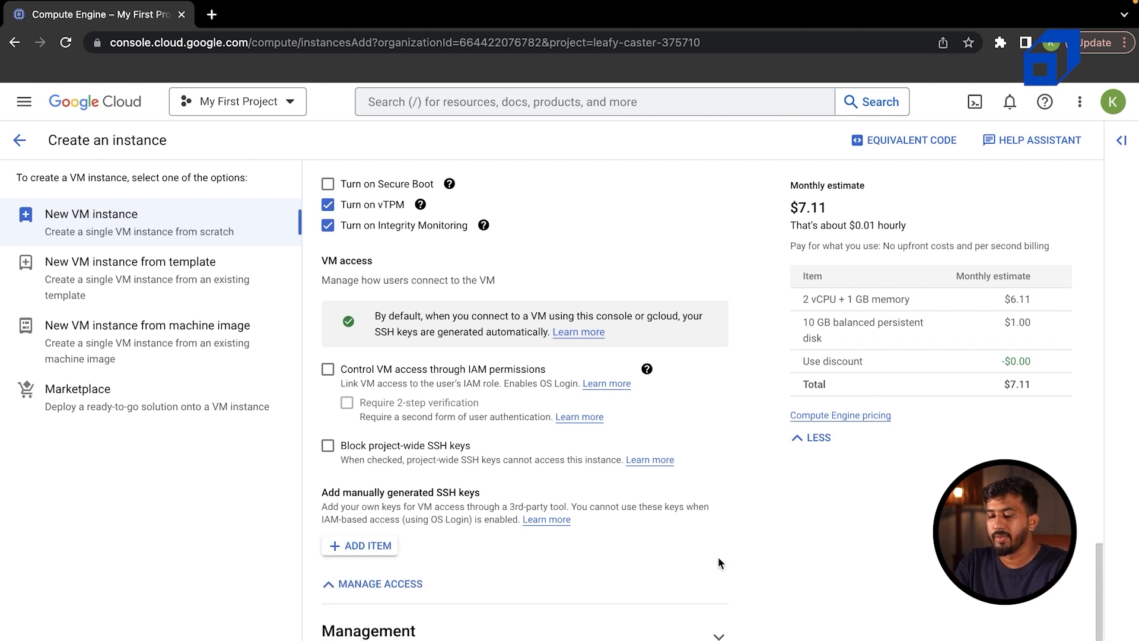
left_click(413, 585)
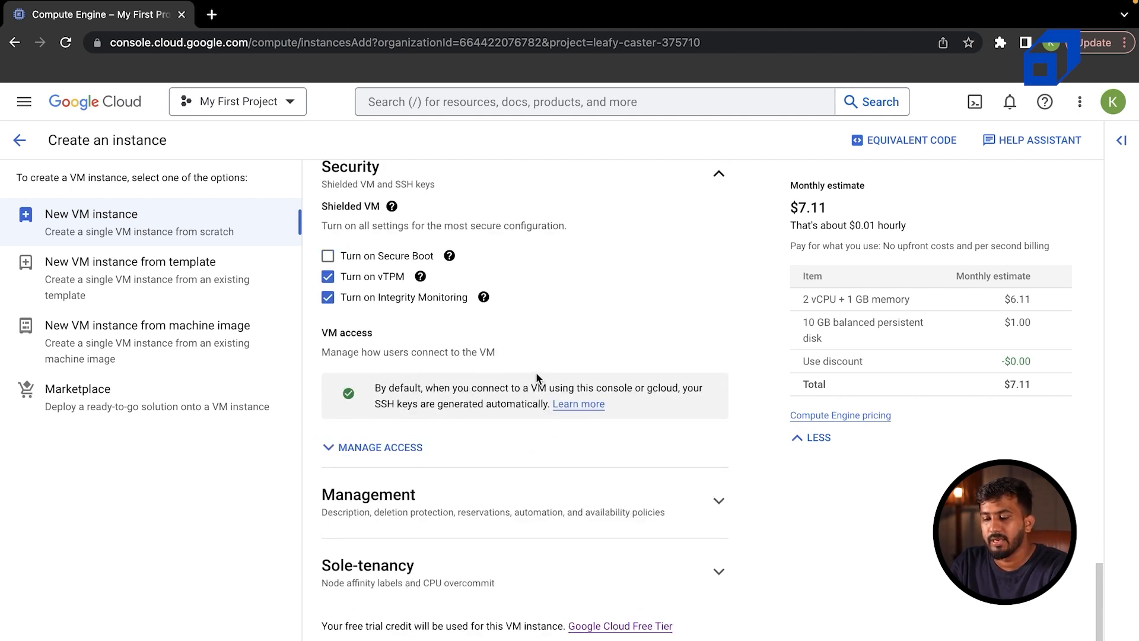
scroll(522, 378, "up", 2)
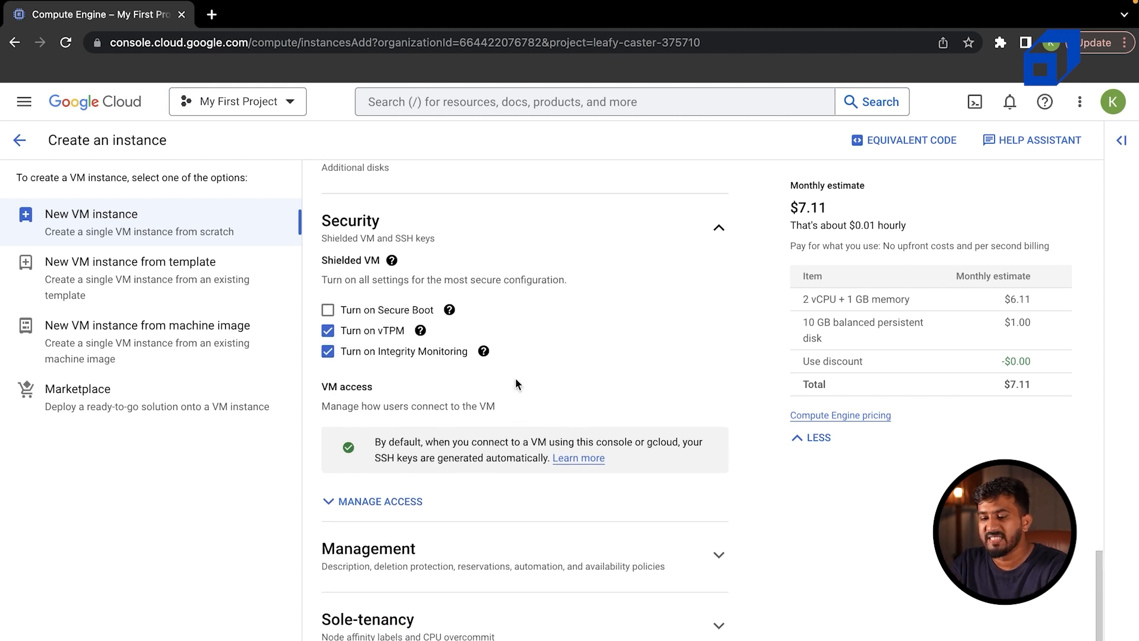
left_click(725, 261)
Collapse the advanced options and look back over the instance form from its name and region to its firewall settings.
scroll(504, 373, "up", 3)
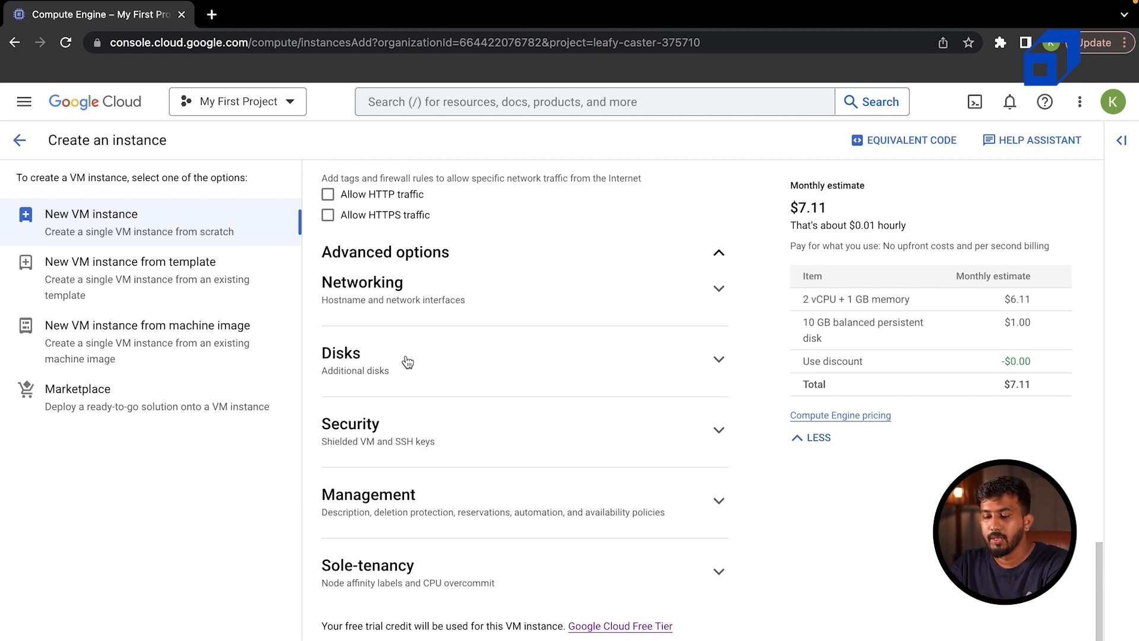
scroll(403, 356, "up", 3)
left_click(719, 467)
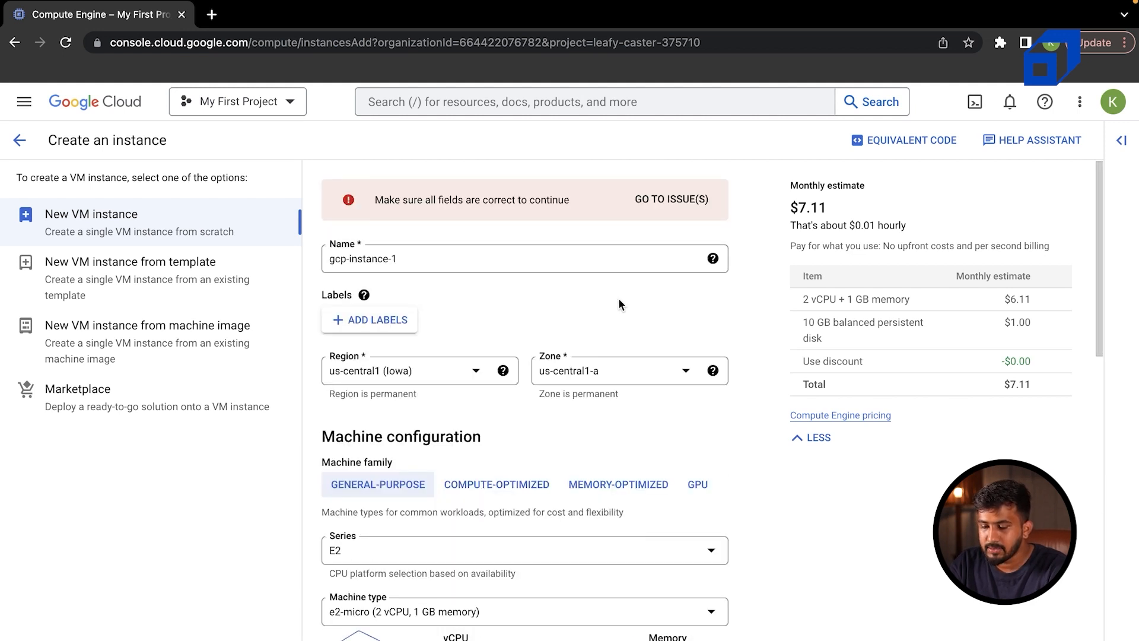
scroll(560, 383, "down", 10)
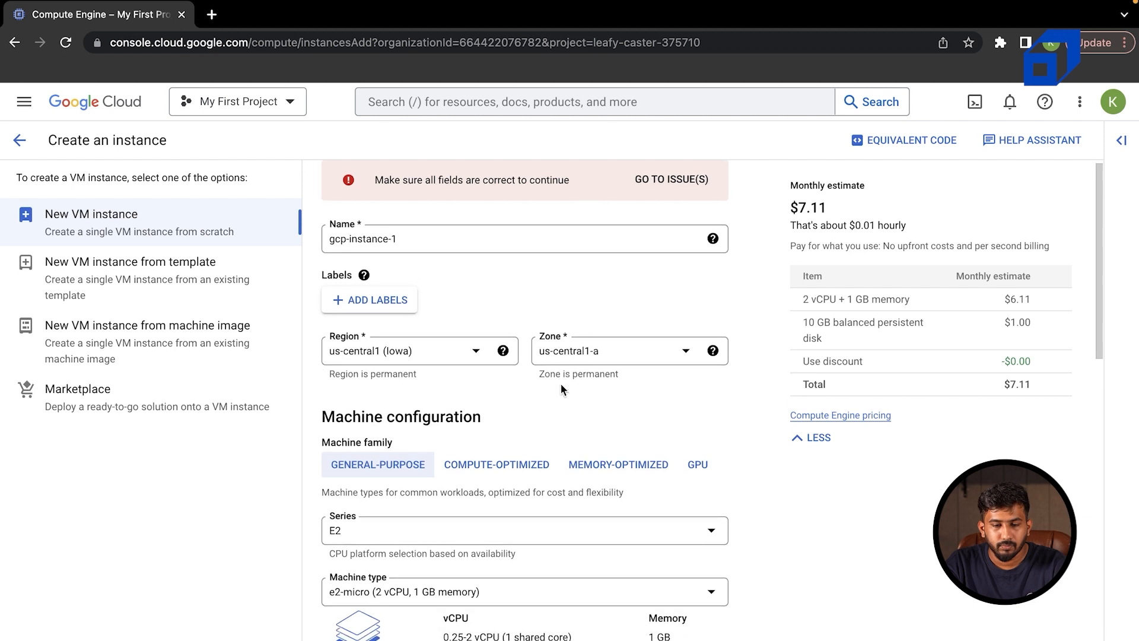
scroll(560, 383, "down", 6)
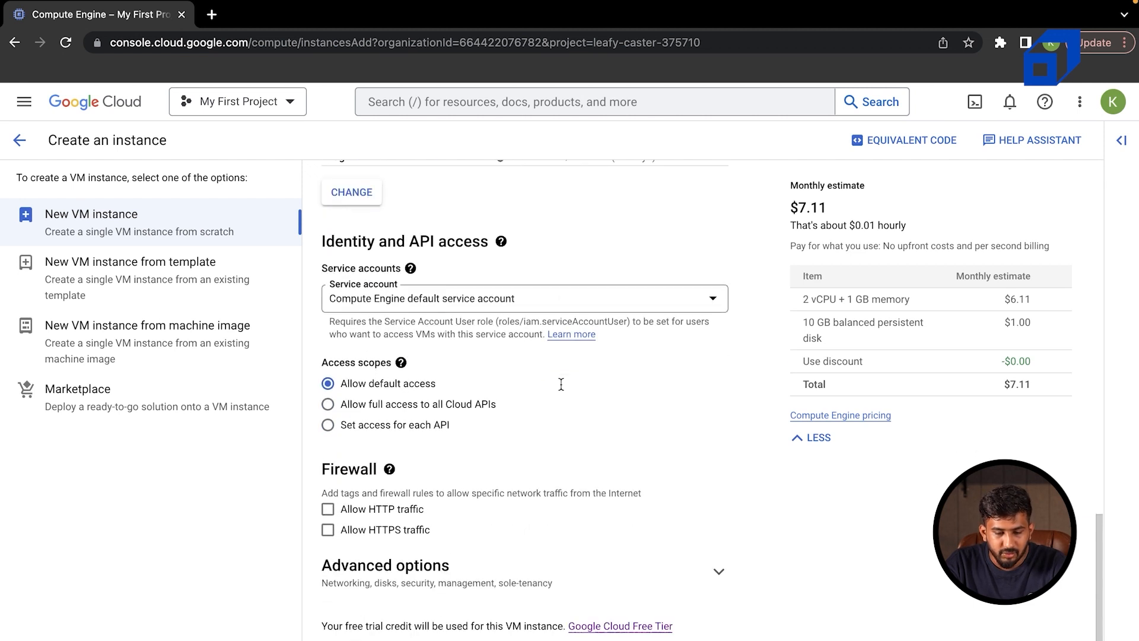
Recheck the Disks and Networking sections of the advanced options and create the VM instance gcp-instance-1.
left_click(626, 575)
scroll(626, 579, "down", 5)
left_click(515, 359)
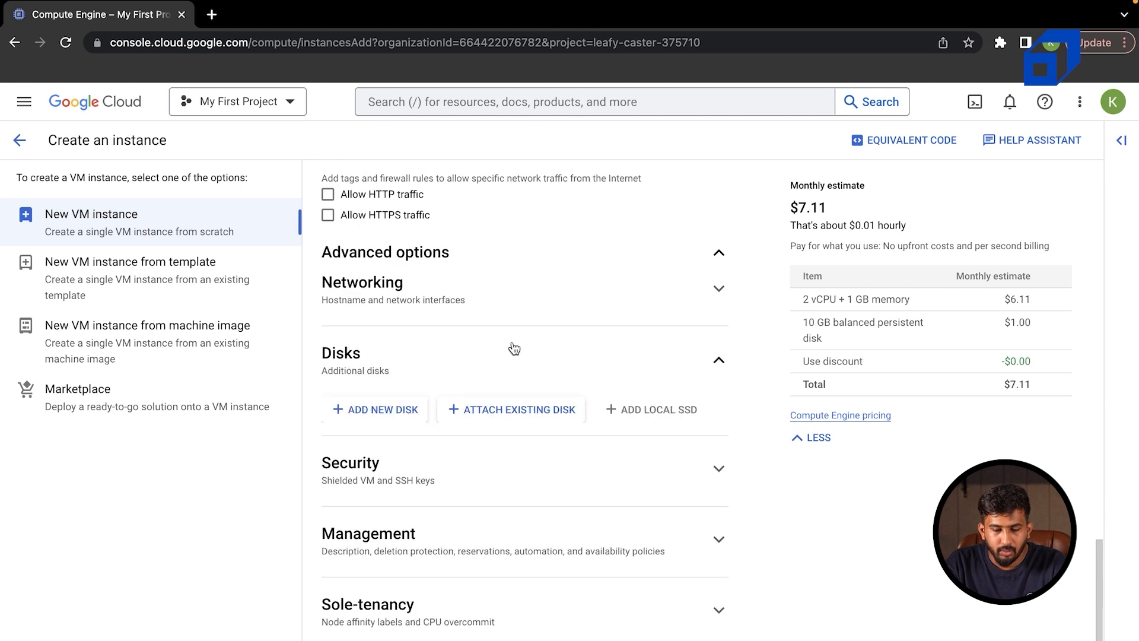
left_click(557, 304)
scroll(506, 602, "down", 8)
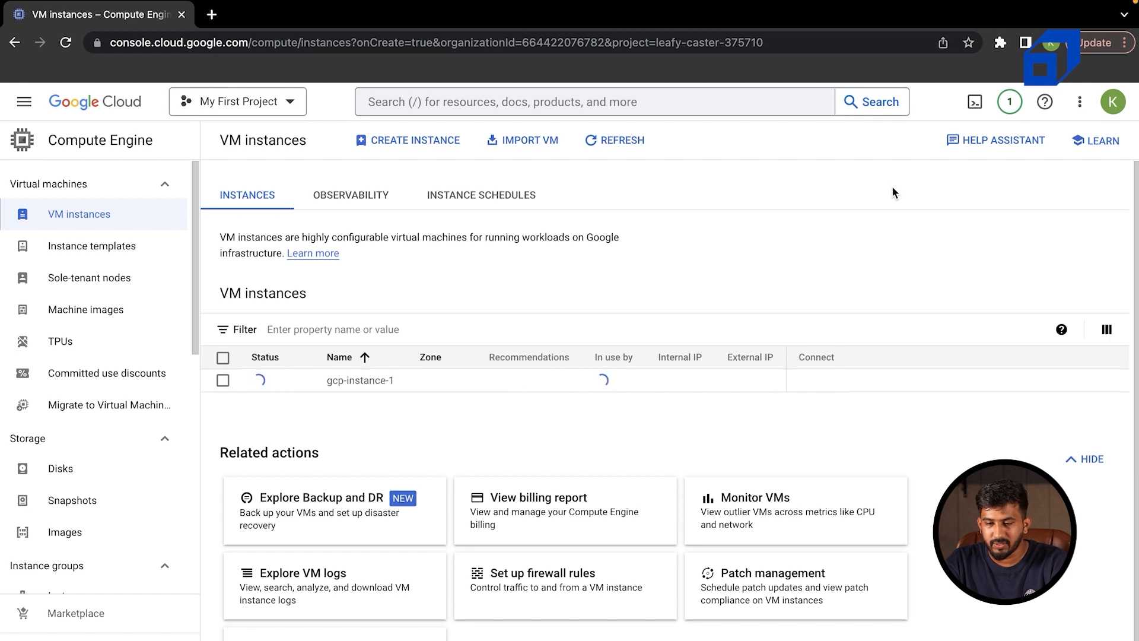
Check the notifications for the creation of gcp-instance-1 and look at its internal and external IP addresses.
left_click(1009, 102)
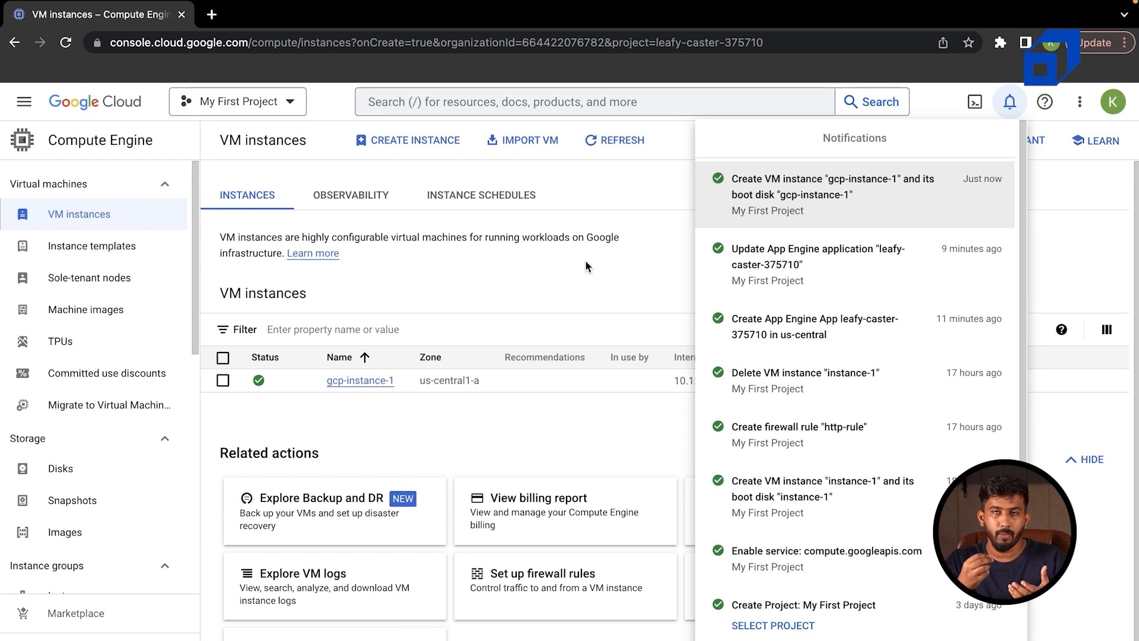
left_click(668, 197)
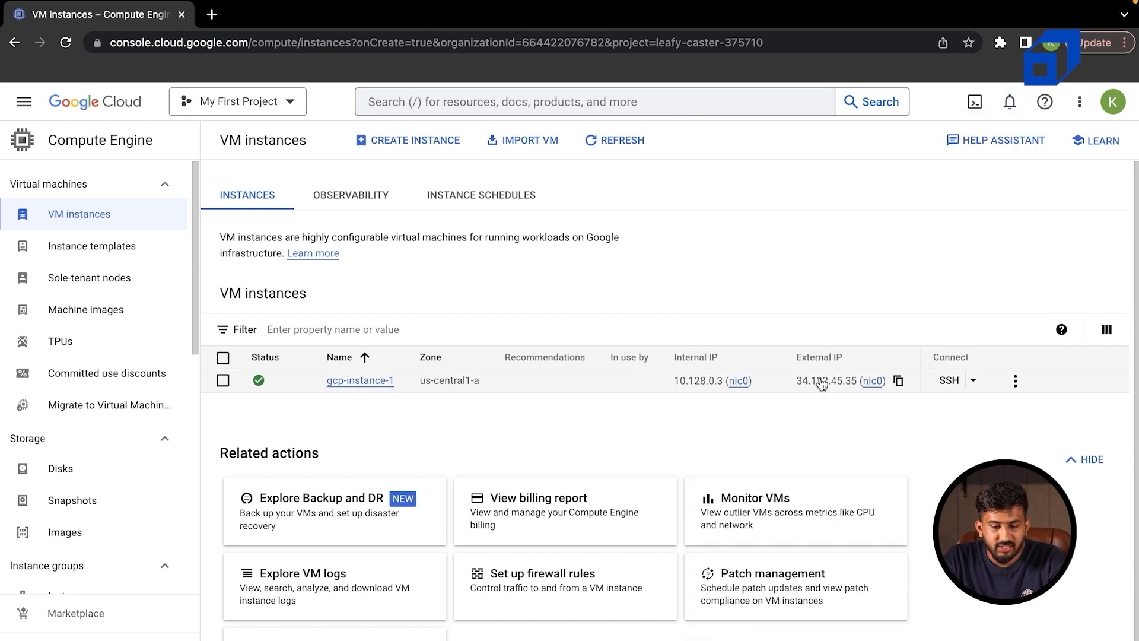
mouse_move(715, 385)
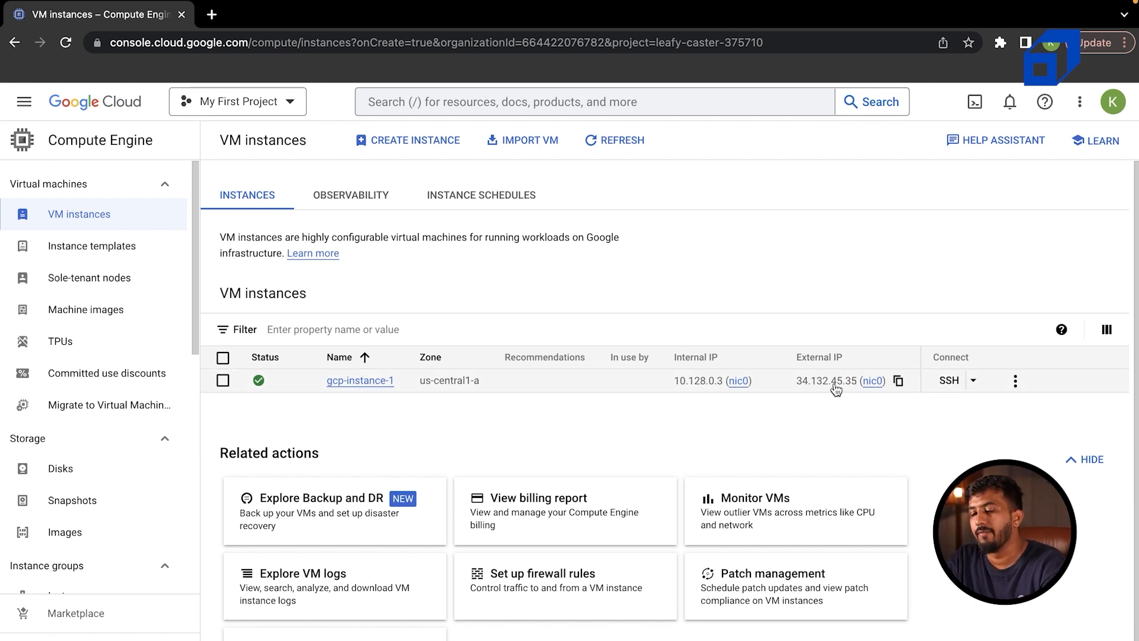
Copy gcp-instance-1's external IP address, try loading it in a new browser tab, and return to the instance list.
left_click(899, 381)
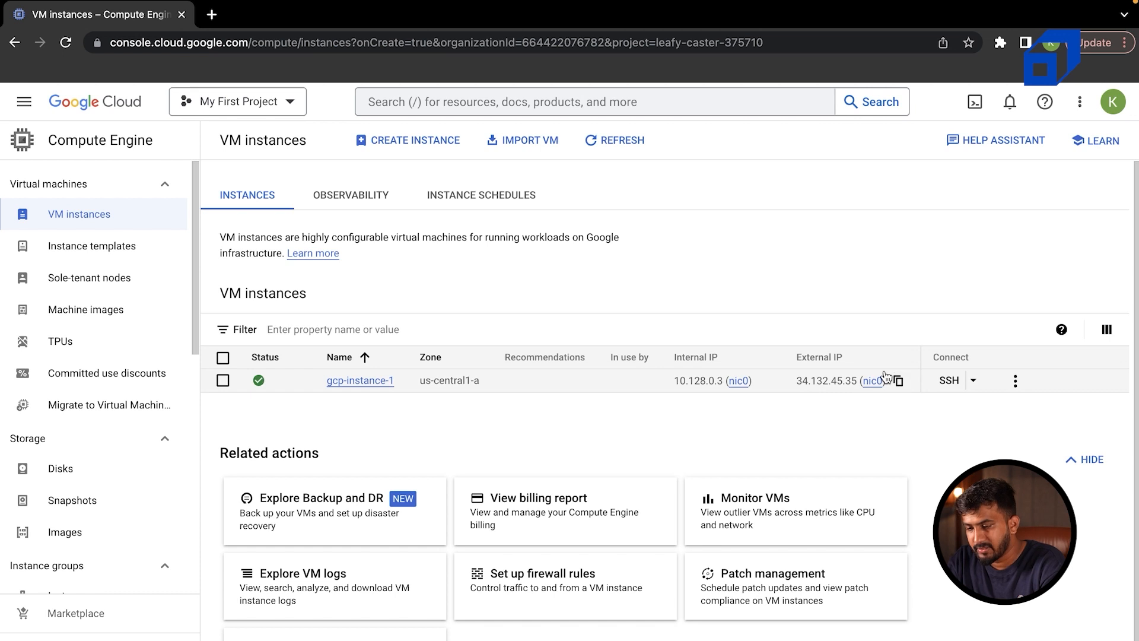
left_click(212, 14)
key("super+v")
key("Return")
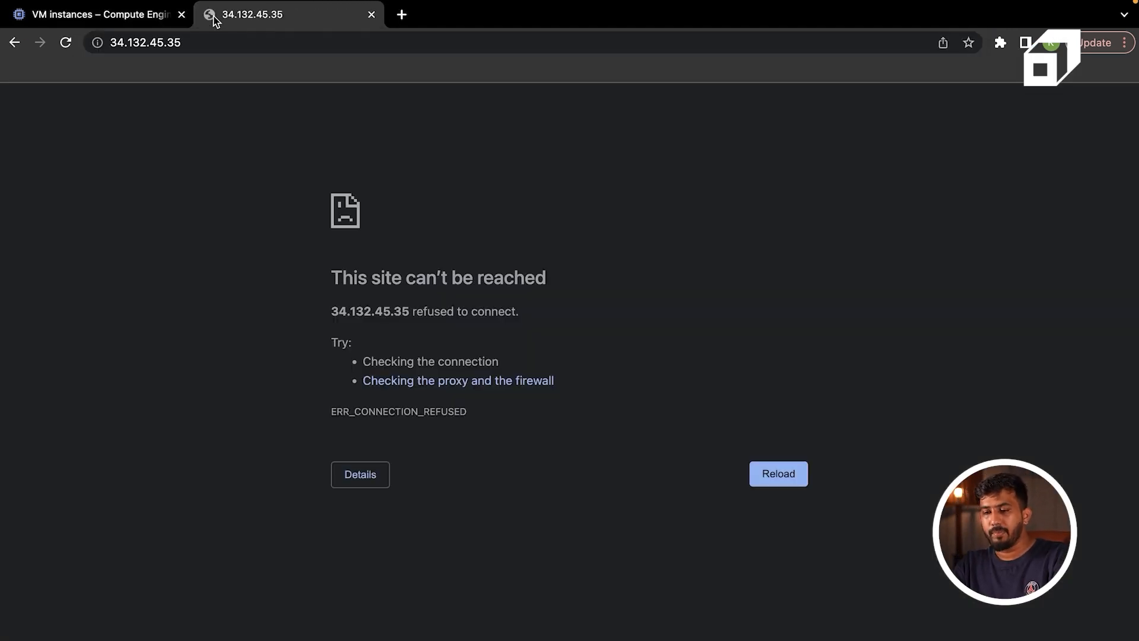
left_click(66, 43)
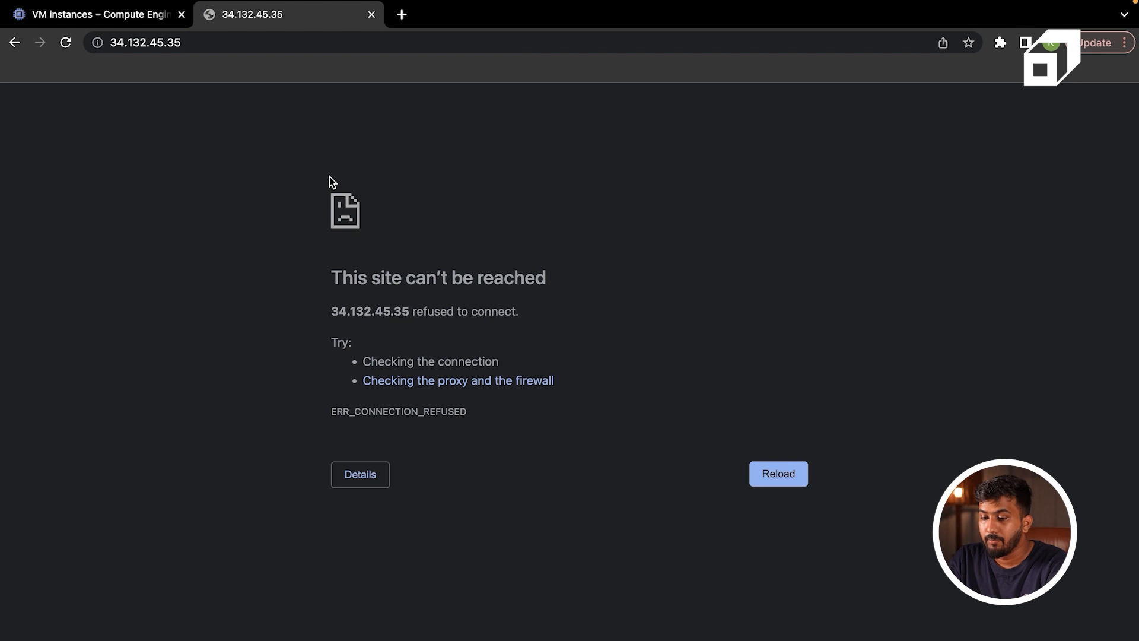
left_click(80, 14)
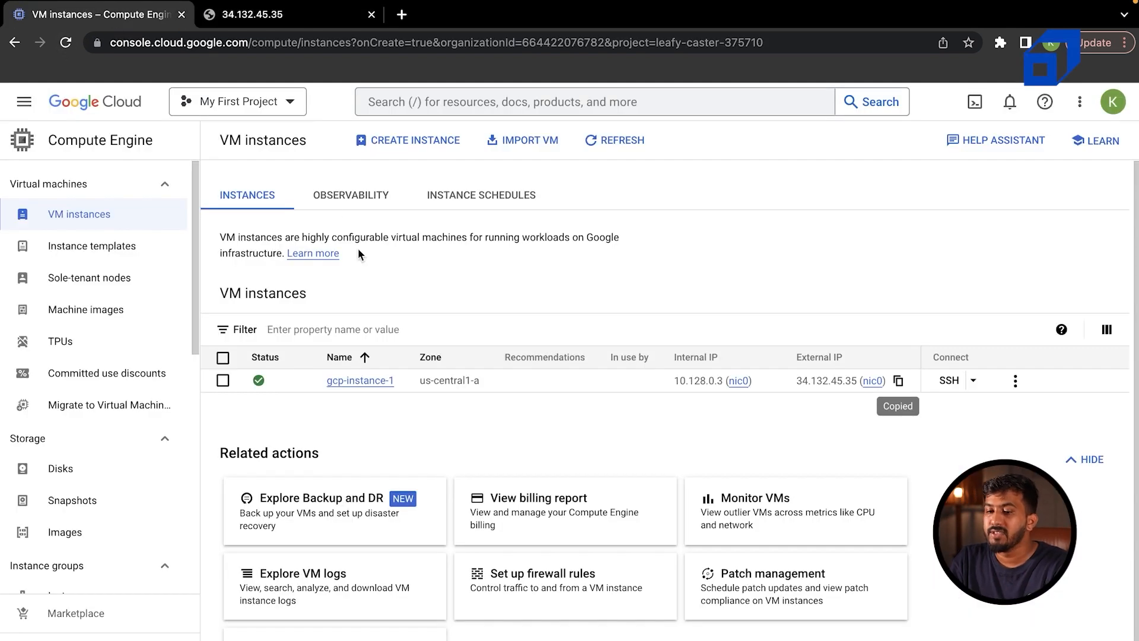
left_click(268, 18)
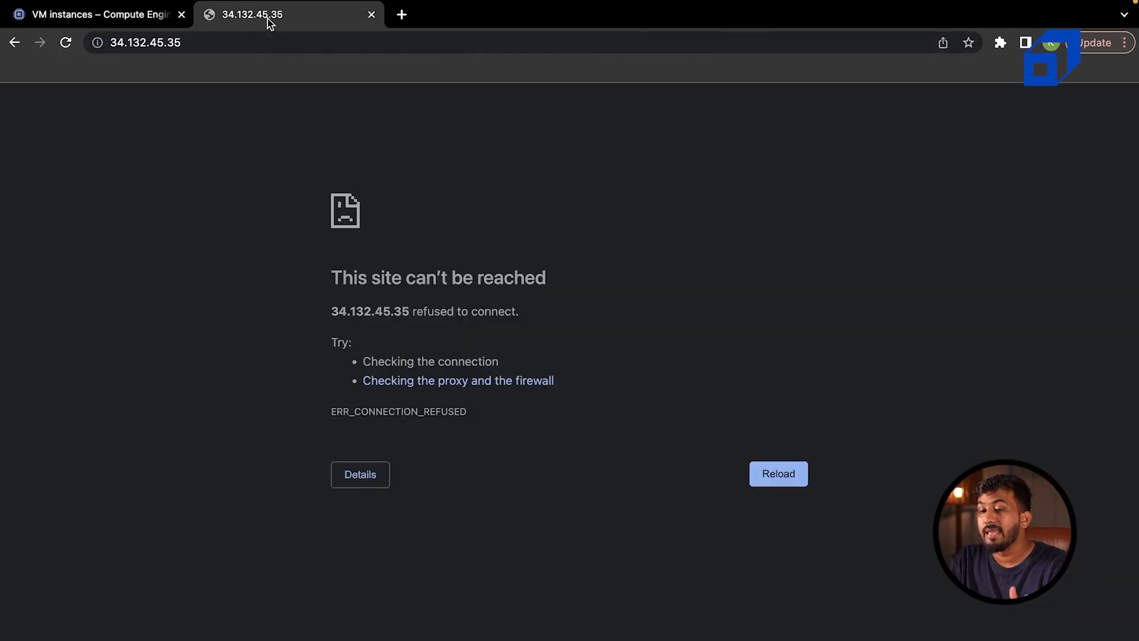
left_click(140, 12)
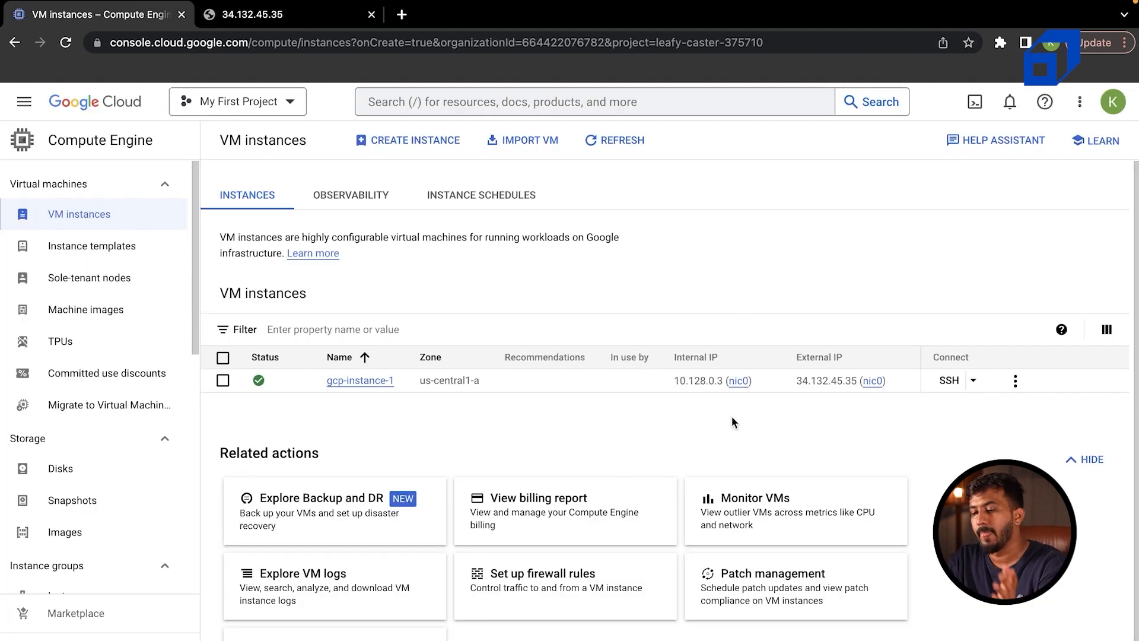
Start an SSH session to gcp-instance-1 from the instance list and look at the instance's other available actions.
left_click(973, 381)
left_click(951, 382)
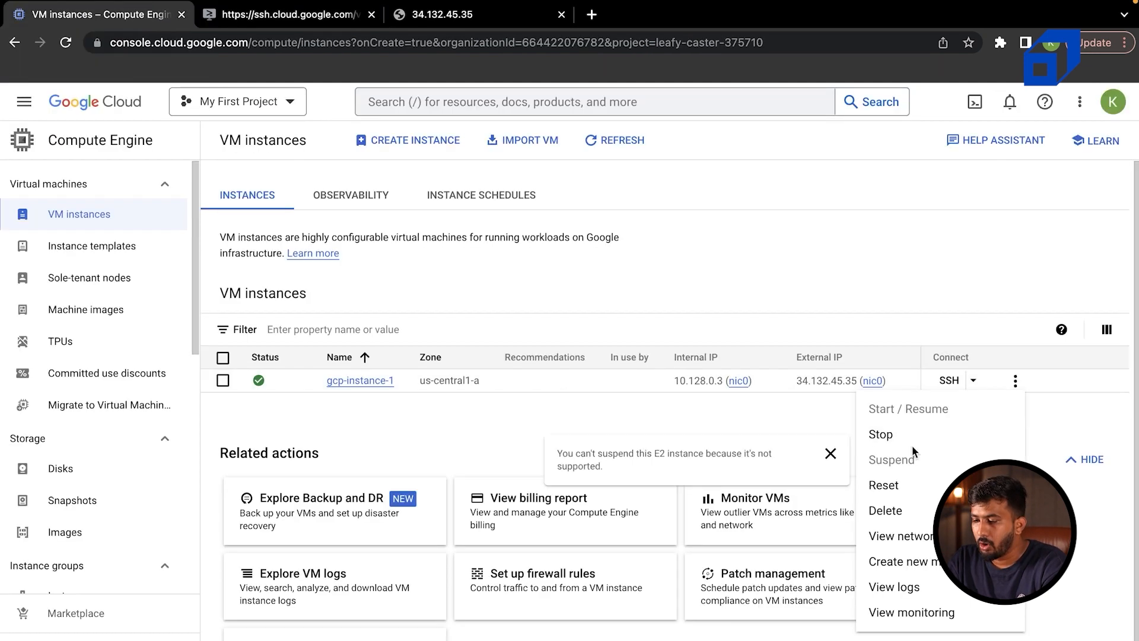
left_click(988, 324)
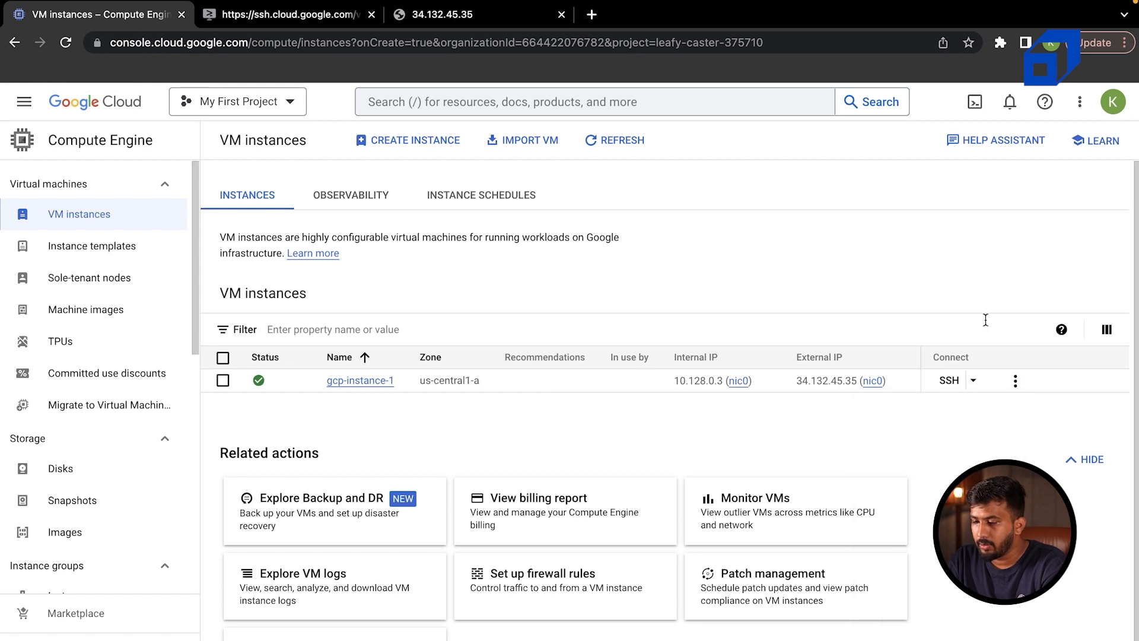
Open an SSH session in a browser window from gcp-instance-1's details page and close the earlier SSH tab.
left_click(341, 380)
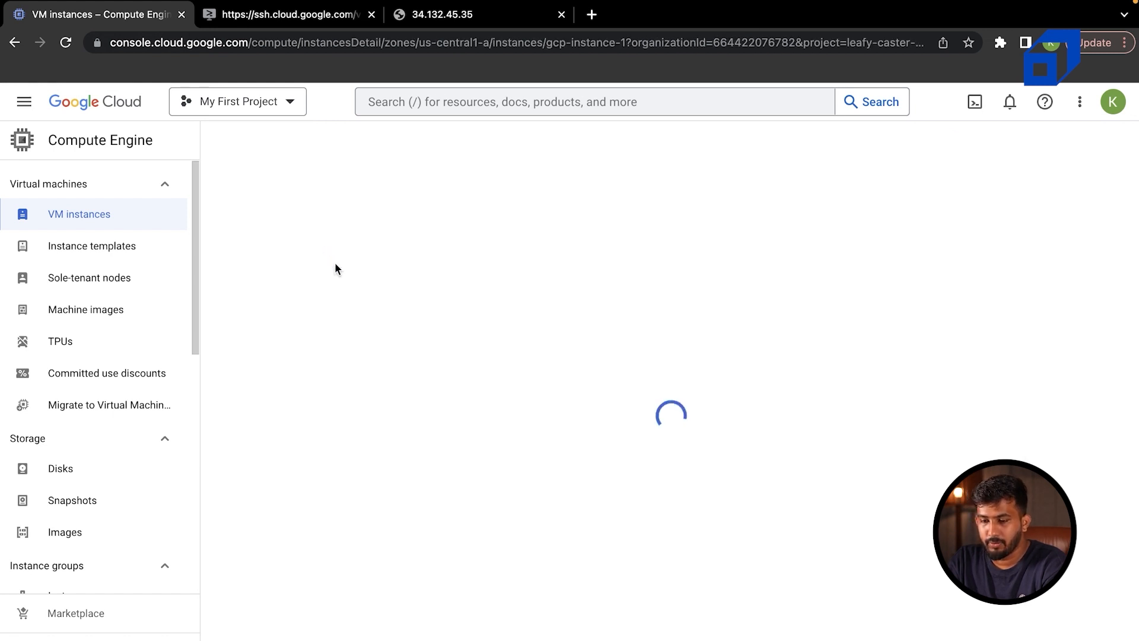
left_click(269, 227)
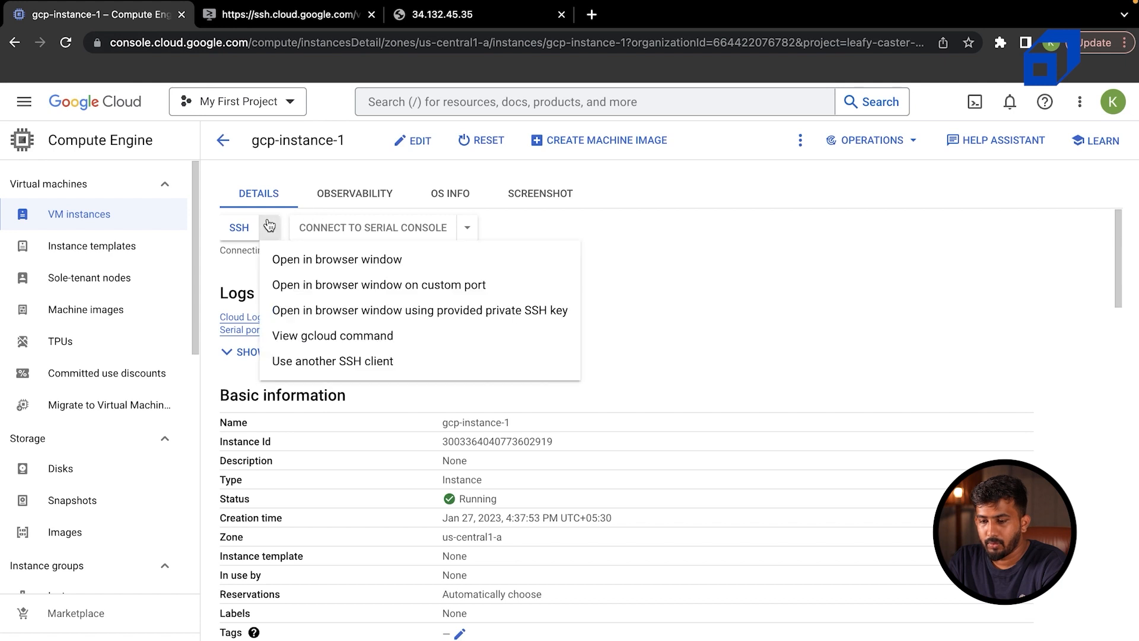
left_click(304, 258)
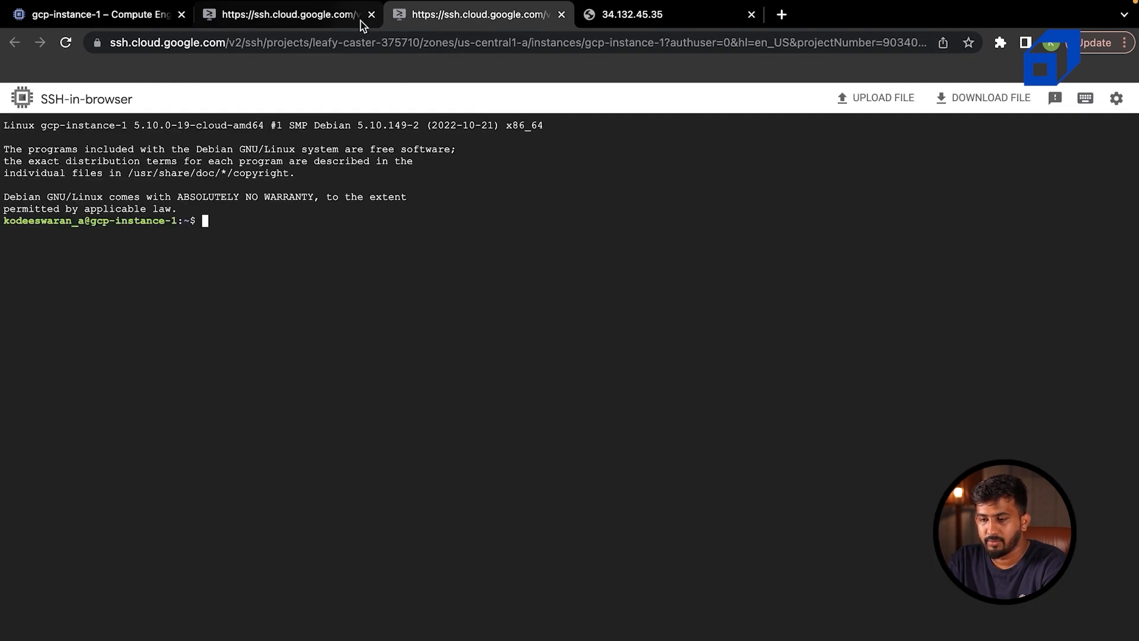
left_click(360, 20)
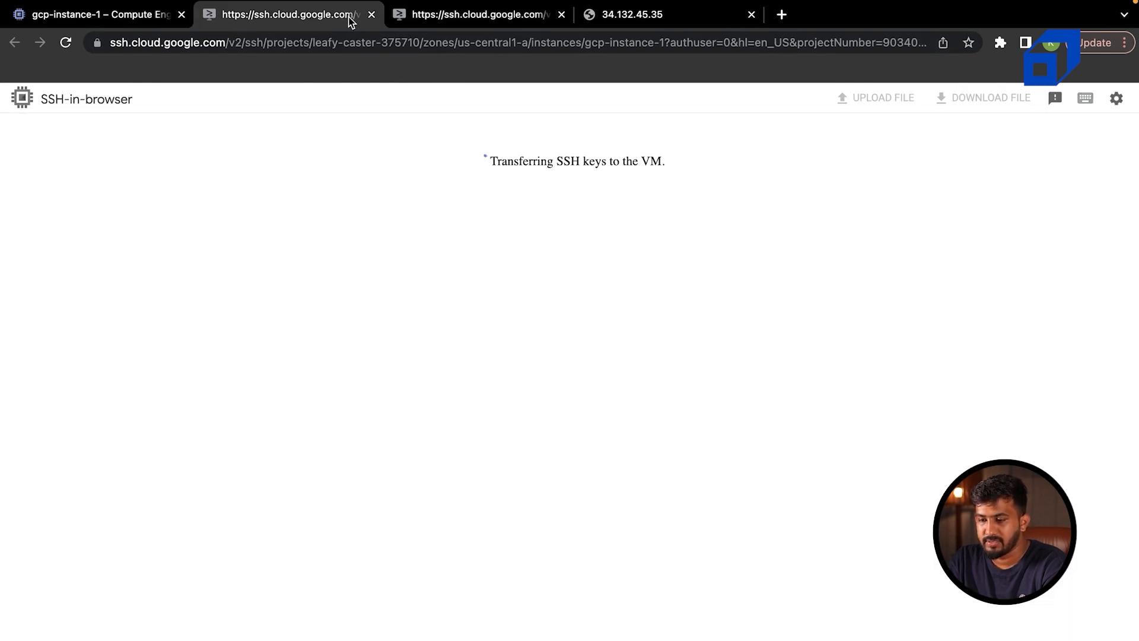
left_click(372, 14)
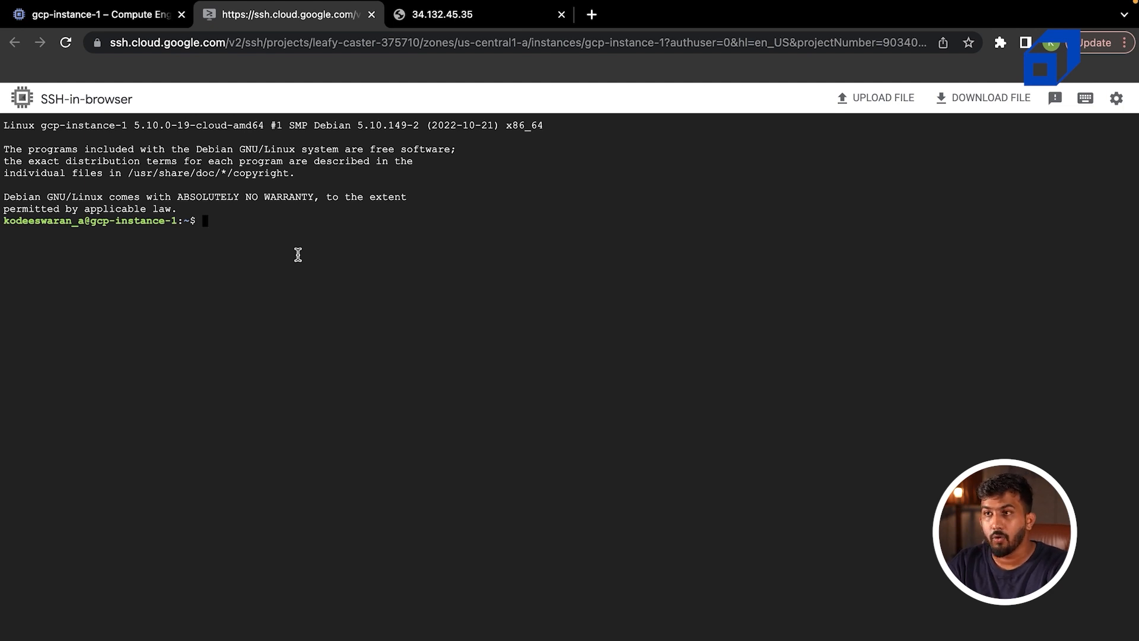
Print the working directory of the SSH session with pwd and examine the home directory path.
type("pwd")
key("Return")
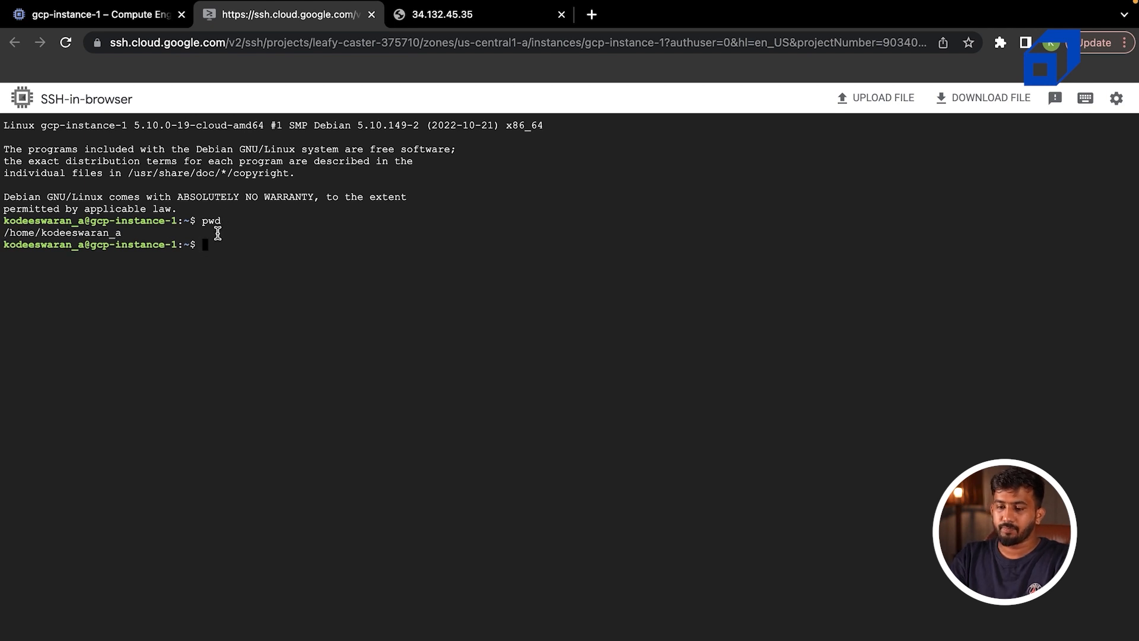
left_click_drag(3, 231, 125, 233)
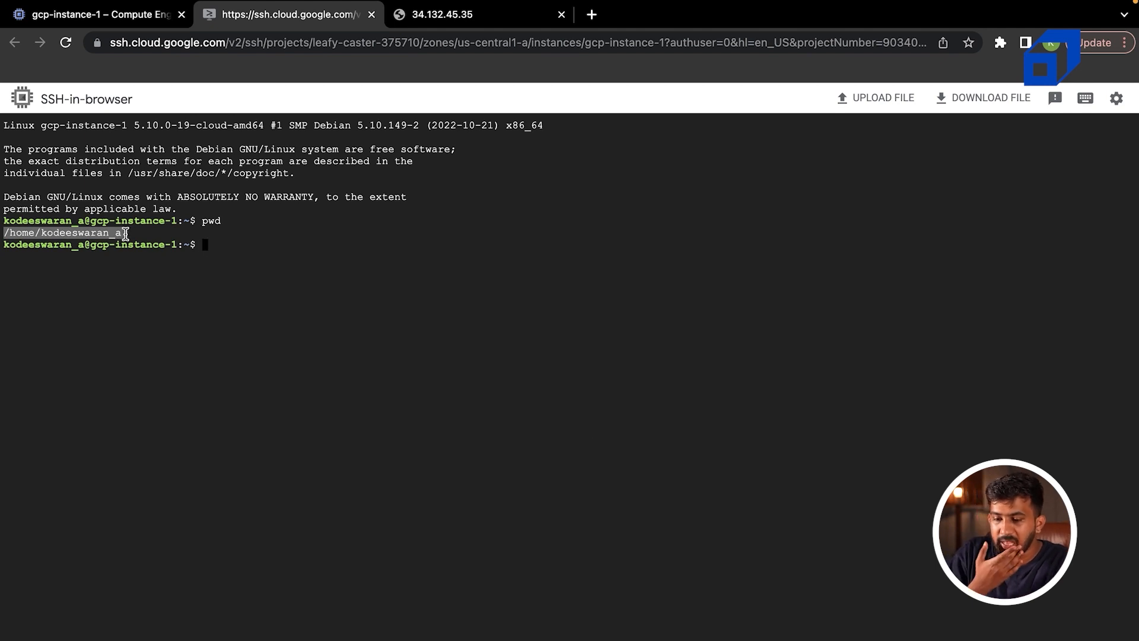
left_click(98, 236)
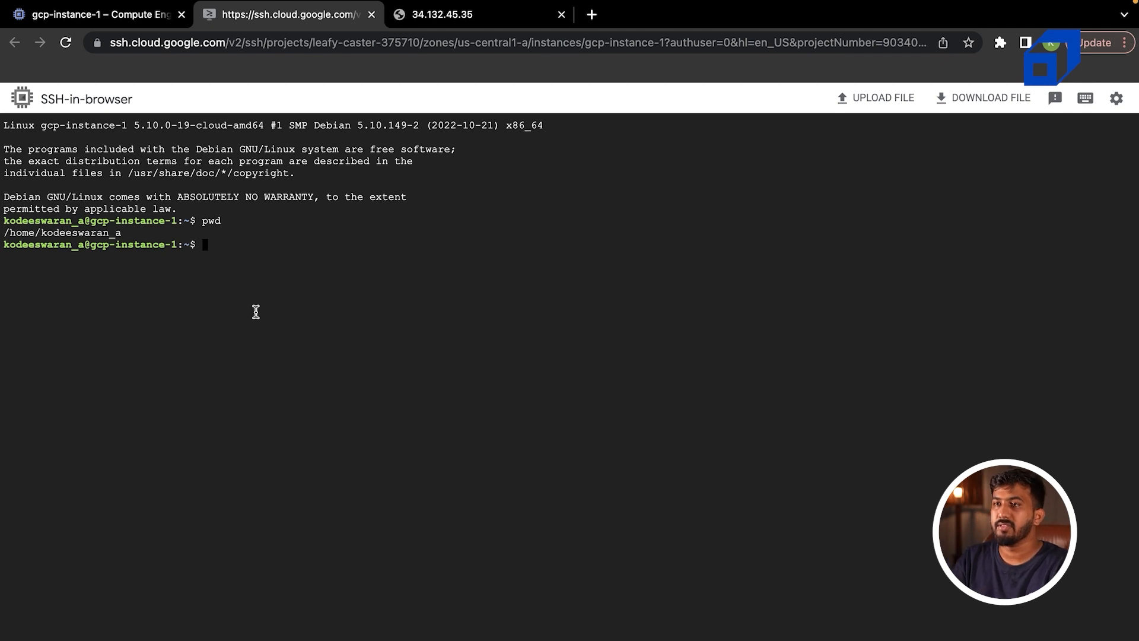
List the contents of the home directory with ls.
type("cd")
key("BackSpace")
key("BackSpace")
key("BackSpace")
type("ls")
key("Return")
Create an empty file named 1.txt in the home directory with touch and list the directory again.
type("touch 1.txt")
key("Return")
type("ls")
key("Return")
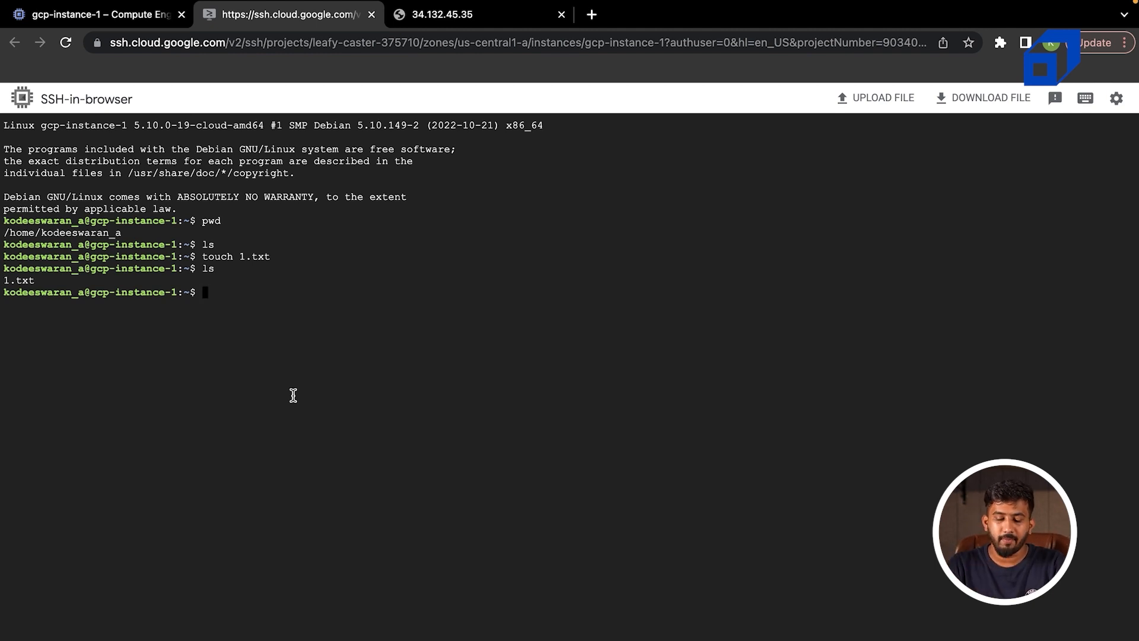
Try to install Apache in the SSH session with apt-get install apache2, without superuser rights.
type("sud")
key("BackSpace")
key("BackSpace")
key("BackSpace")
type("apt-get")
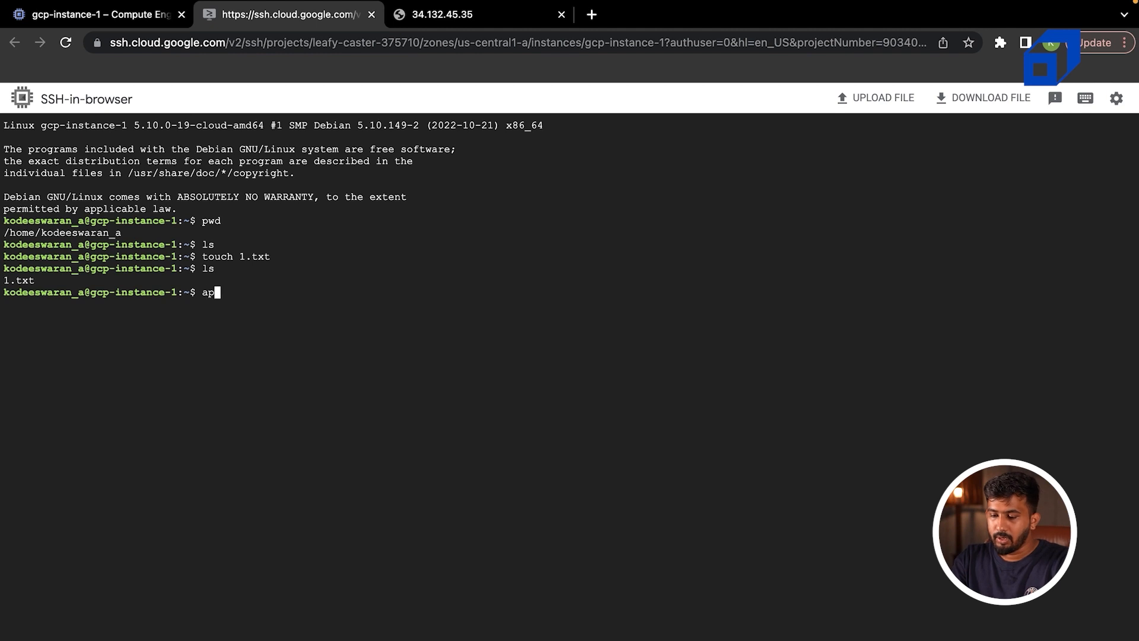
type(" install")
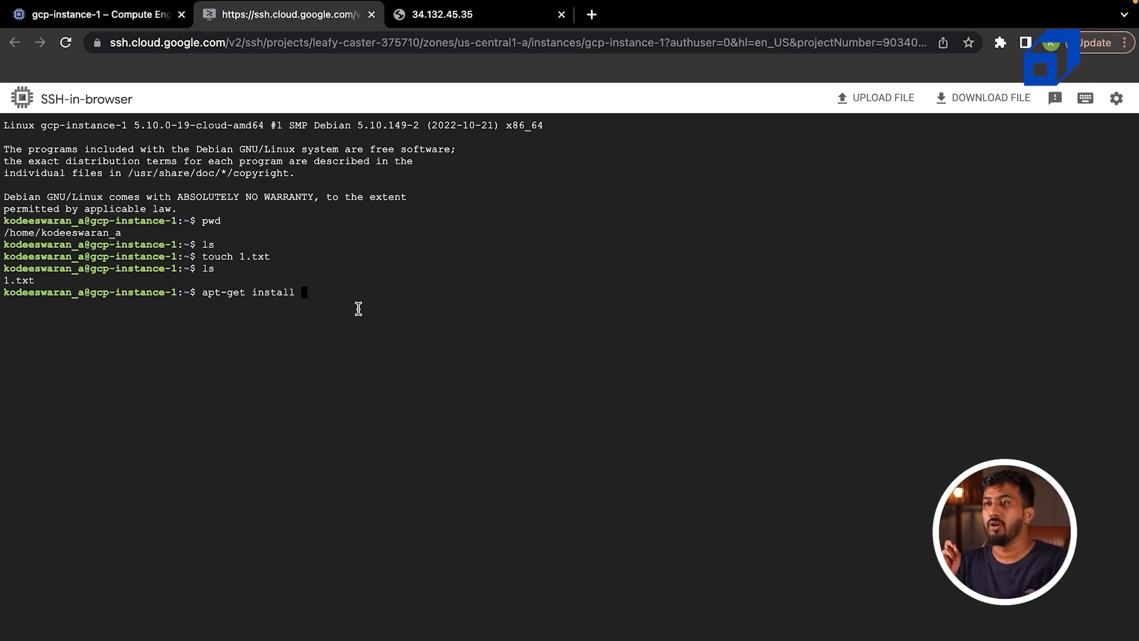
type("apache2")
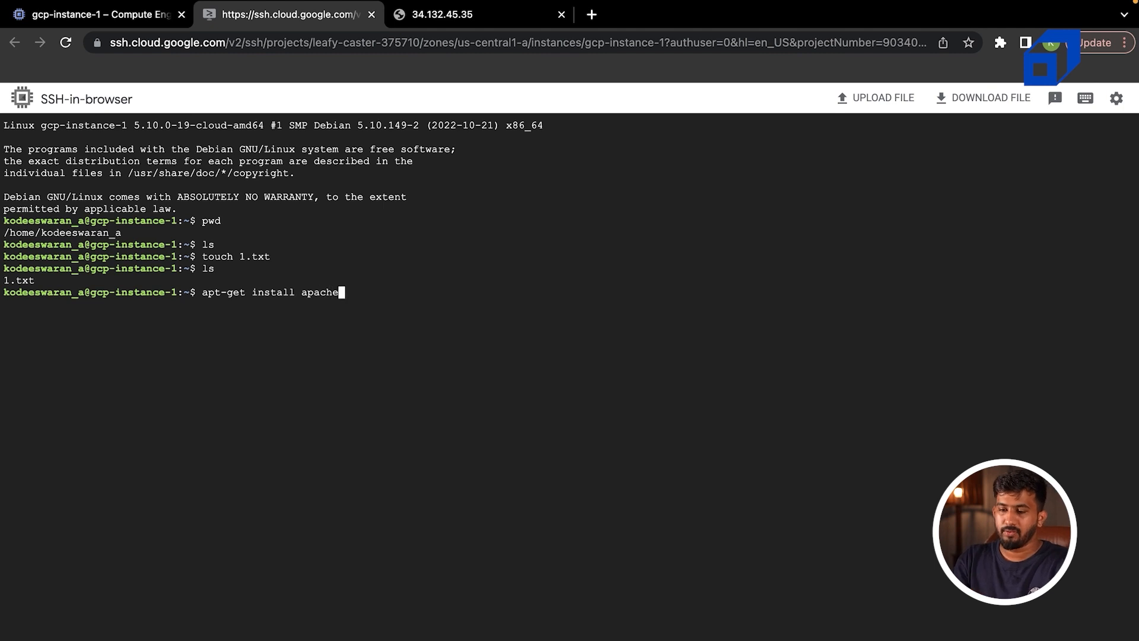
key("Return")
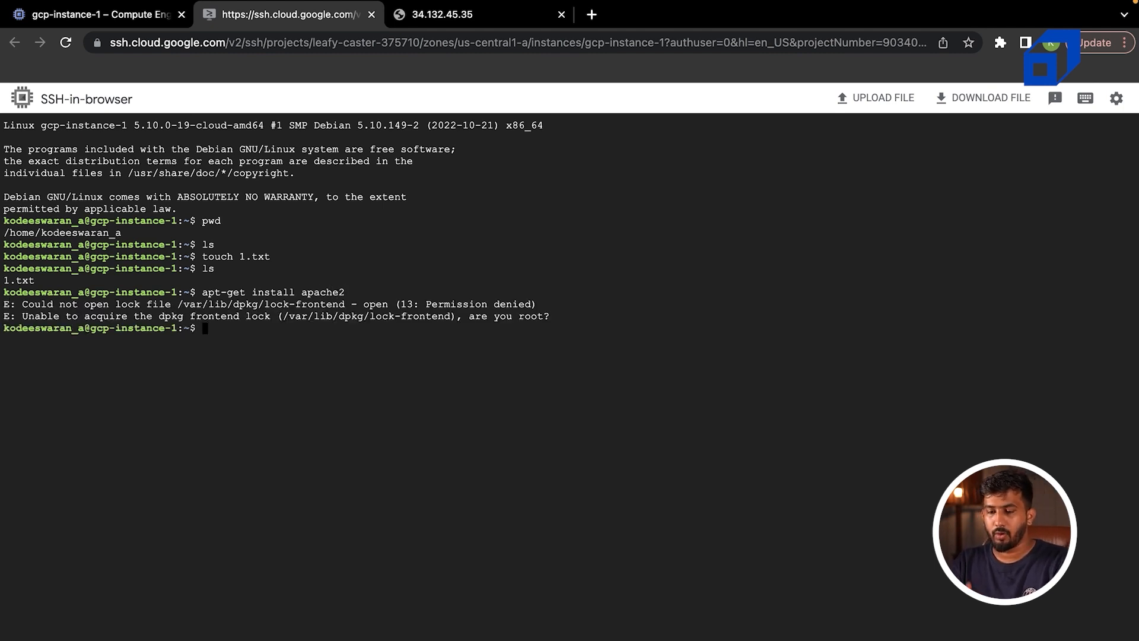
Install Apache with superuser rights using sudo apt-get install apache2 and accept the installation with y.
type("sudio")
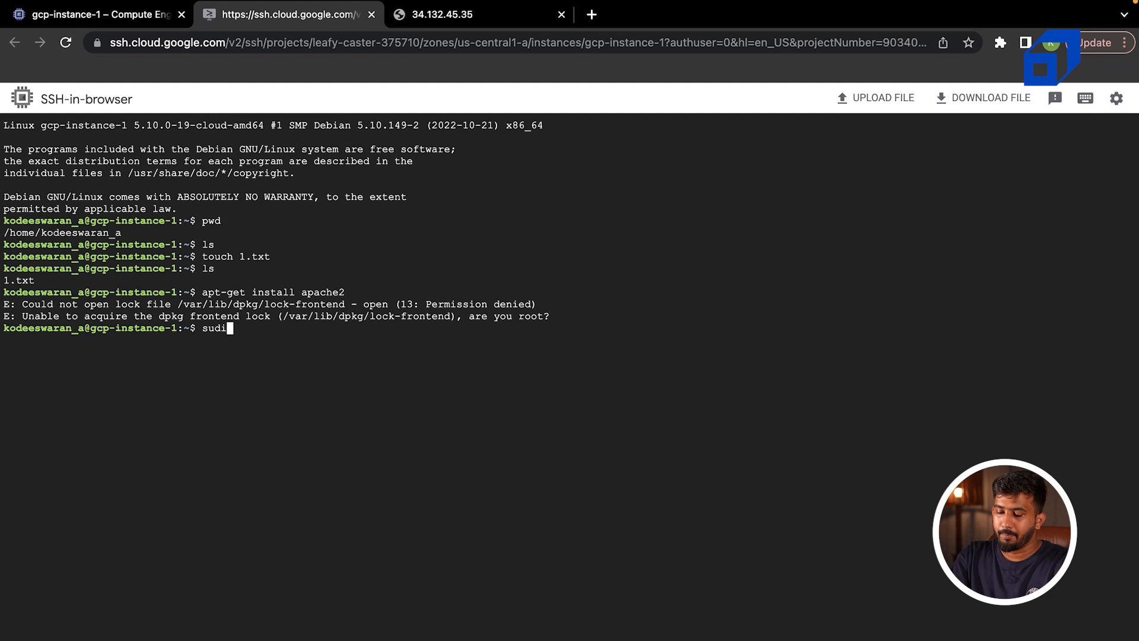
key("BackSpace")
key("BackSpace")
key("BackSpace")
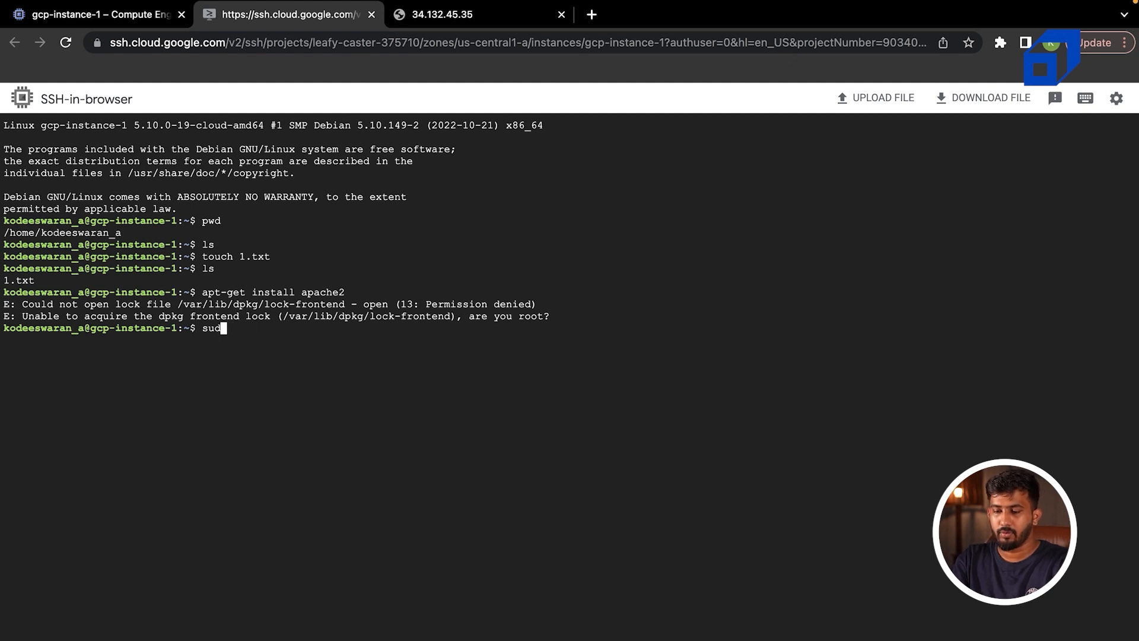
type("o apt-ge")
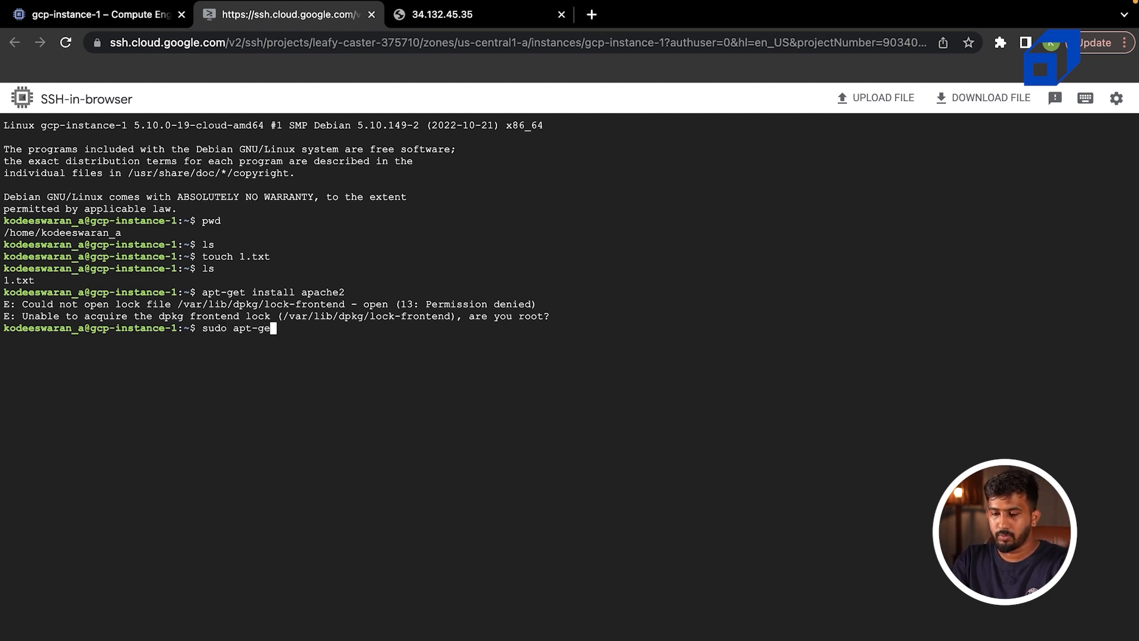
type("t install aoa")
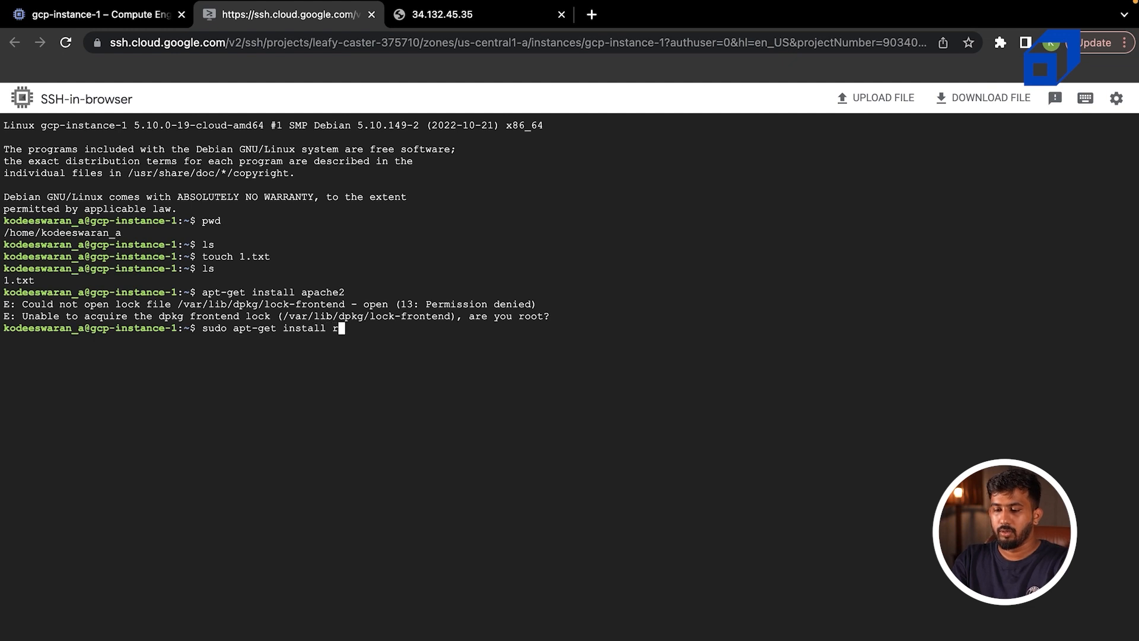
key("BackSpace")
key("BackSpace")
type("pache2")
key("Return")
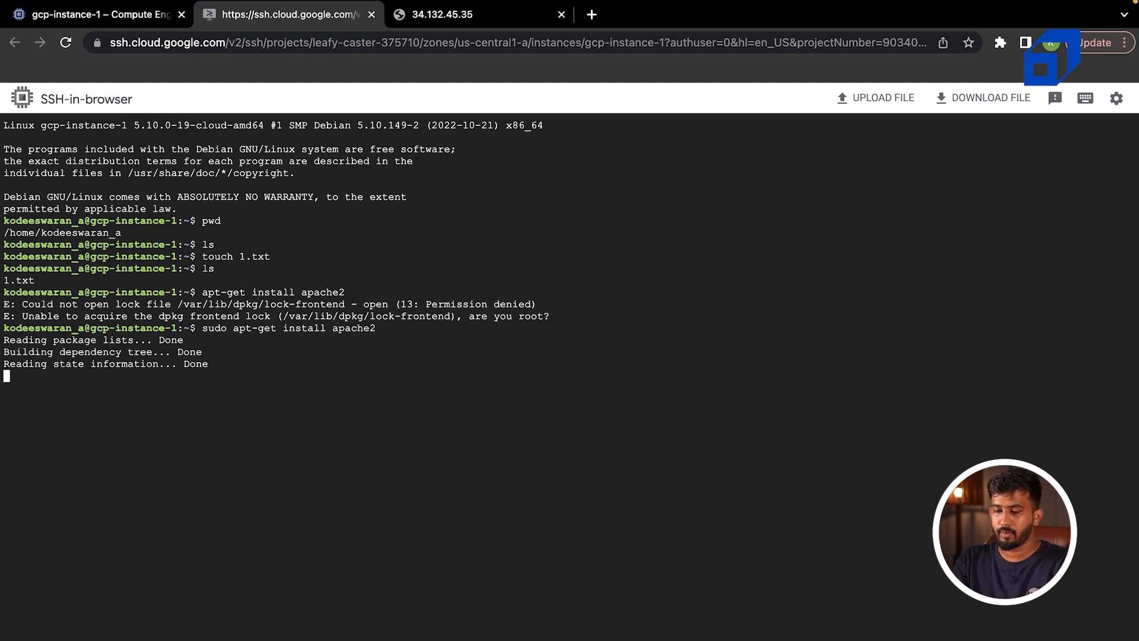
type("y")
key("Return")
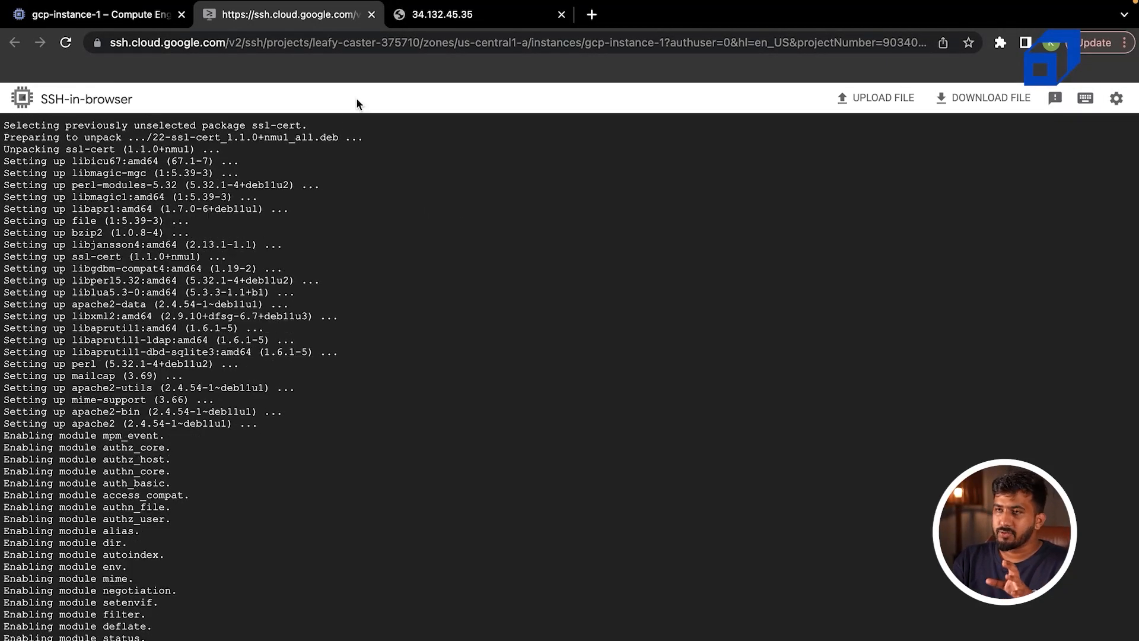
Reload the page at the VM's external IP 34.132.45.35 to check whether the Apache server responds.
left_click(433, 22)
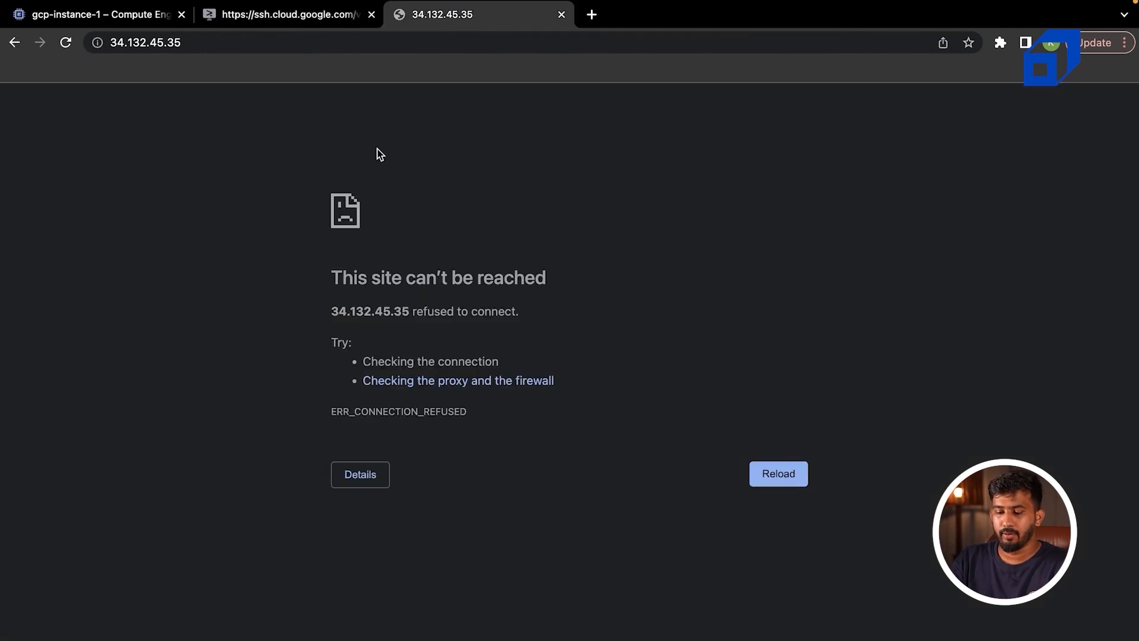
left_click(326, 22)
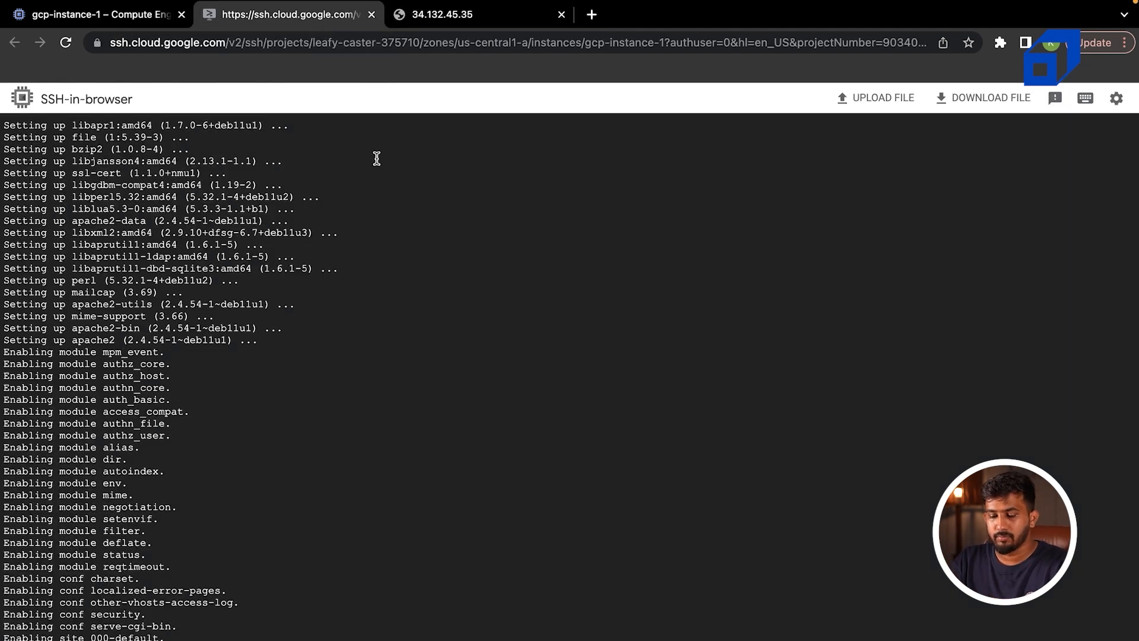
left_click(441, 27)
left_click(67, 51)
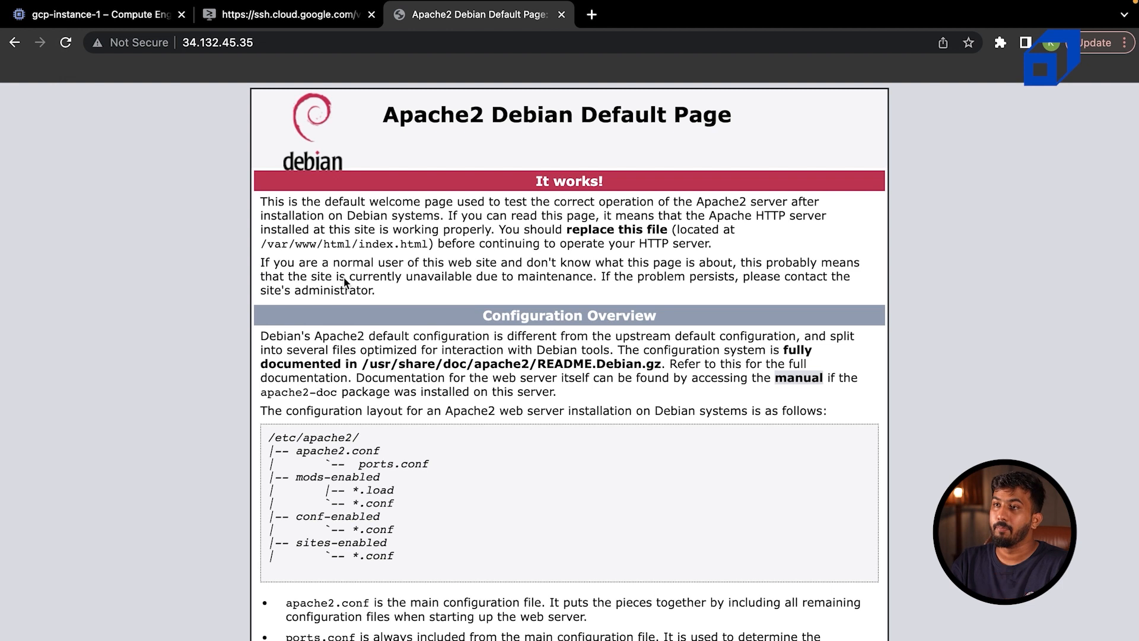
Return to gcp-instance-1's details and examine its basic information, machine configuration and the Compute Engine sections available beside it.
left_click(121, 22)
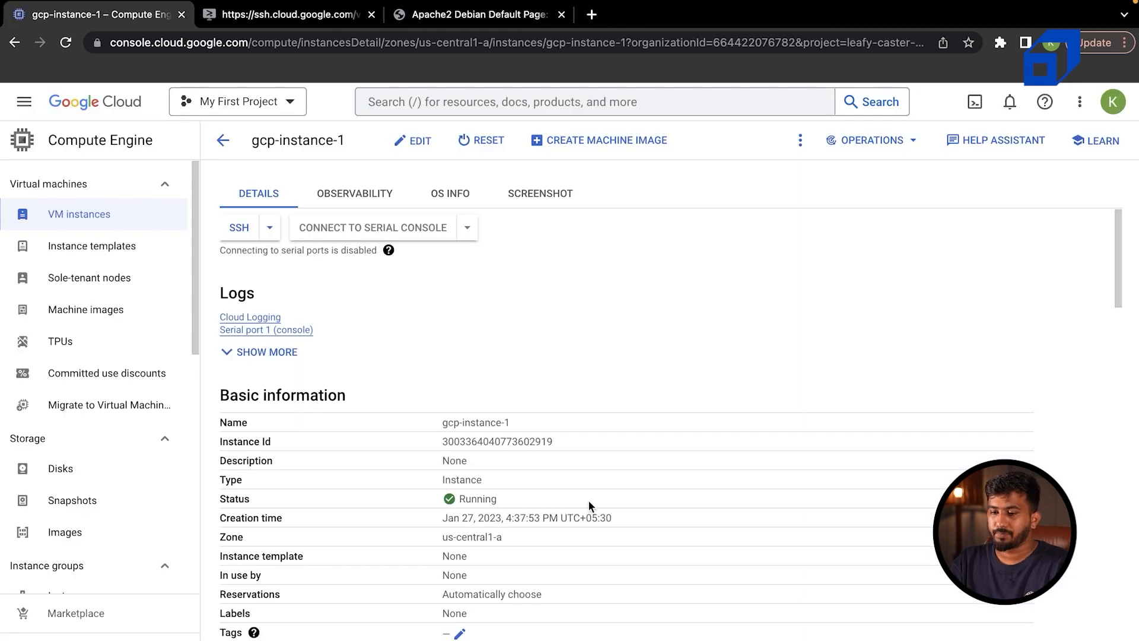
scroll(589, 500, "down", 3)
scroll(560, 450, "down", 3)
scroll(560, 449, "up", 3)
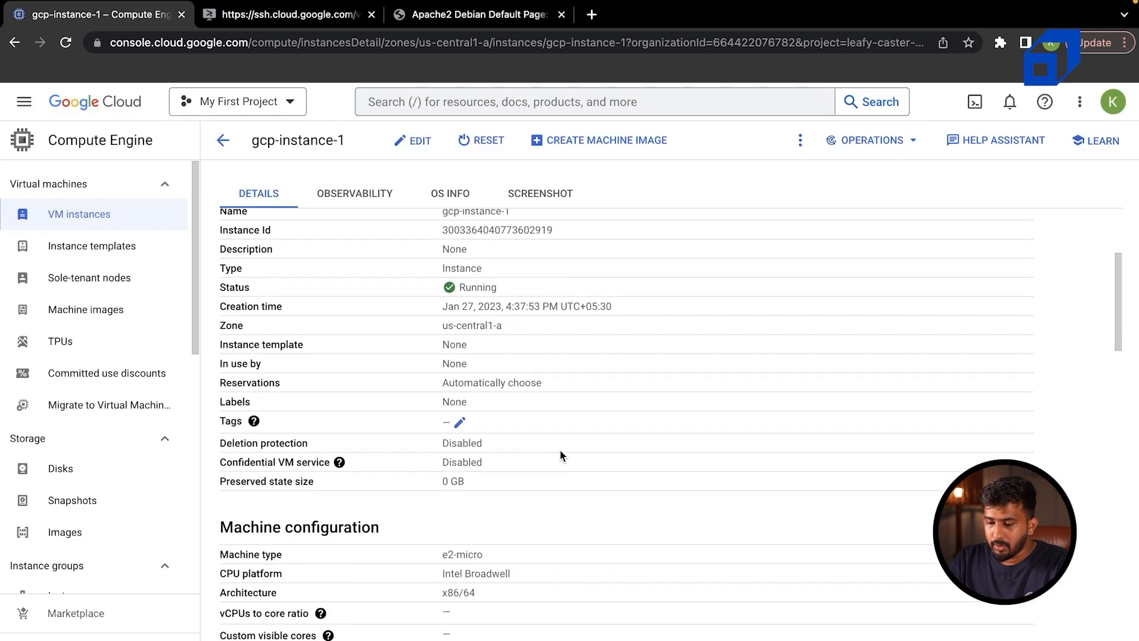
scroll(560, 448, "down", 2)
scroll(560, 448, "up", 5)
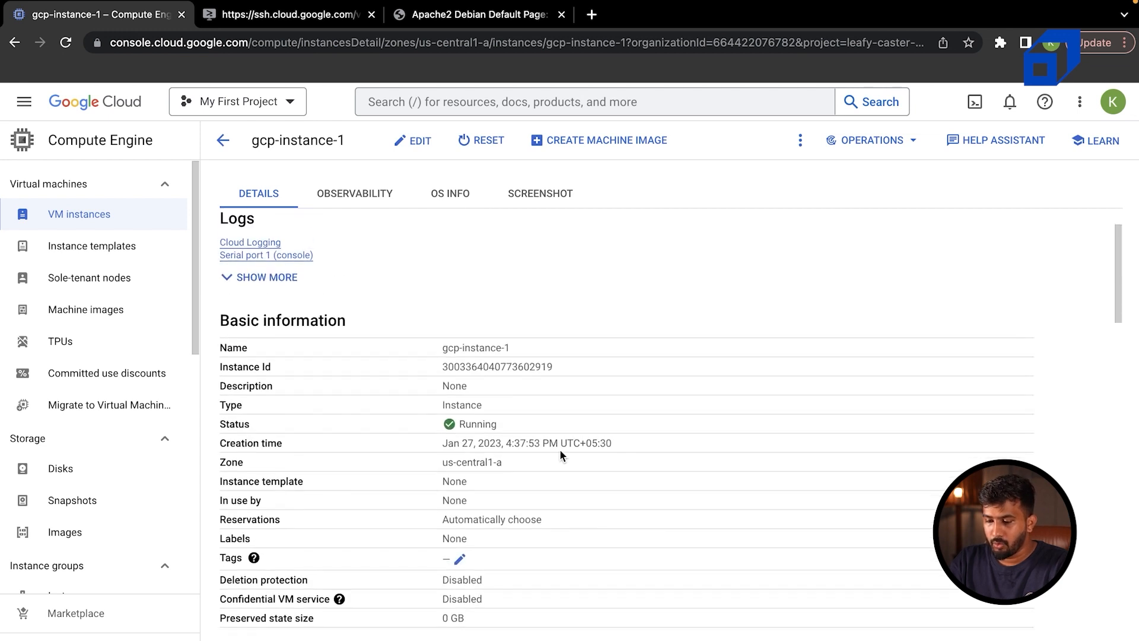
scroll(398, 509, "up", 1)
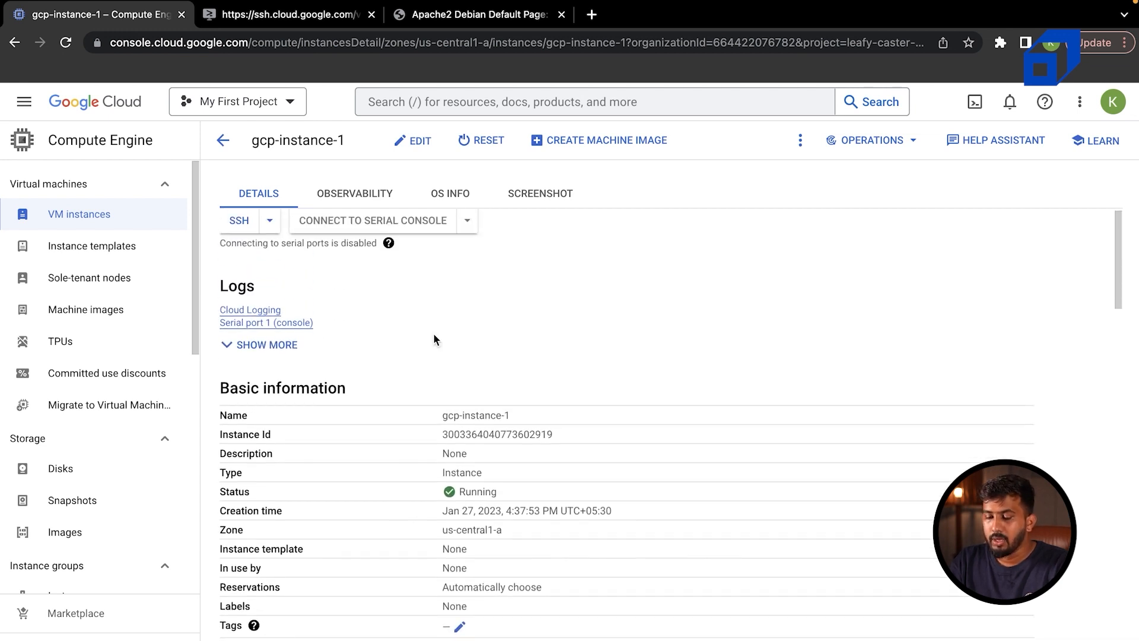
scroll(457, 482, "down", 15)
scroll(457, 482, "up", 15)
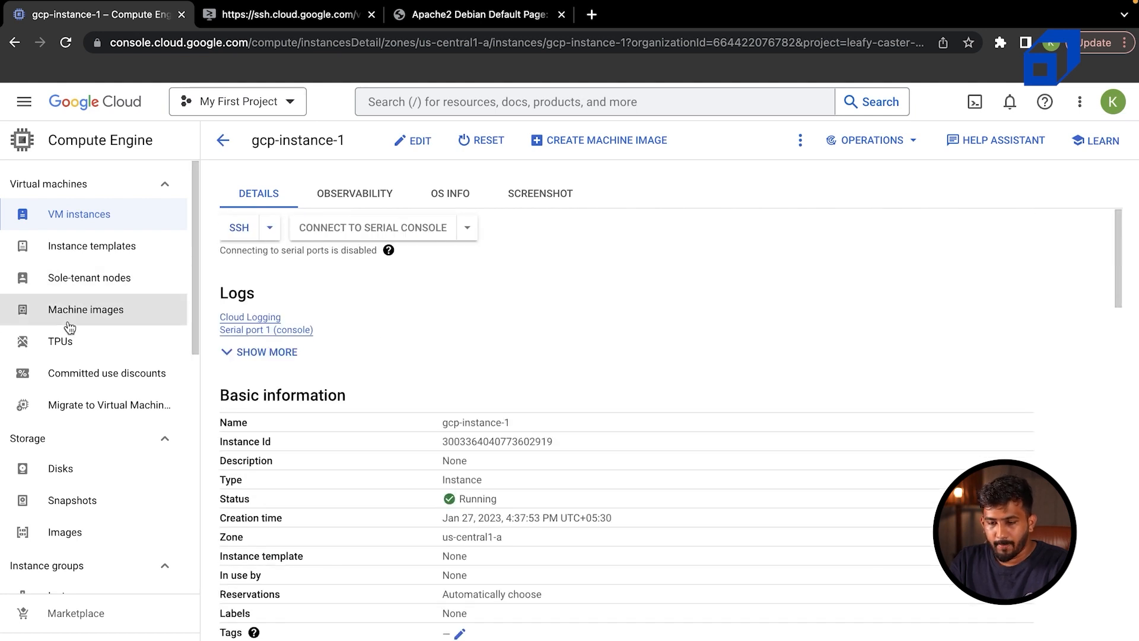
scroll(69, 327, "down", 6)
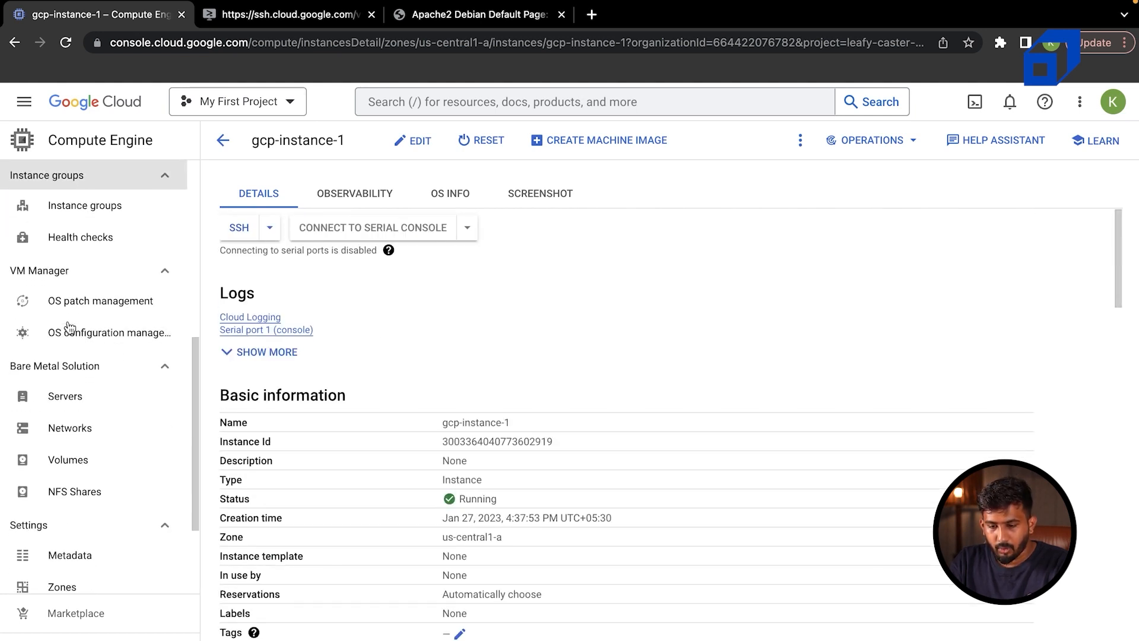
scroll(70, 327, "down", 2)
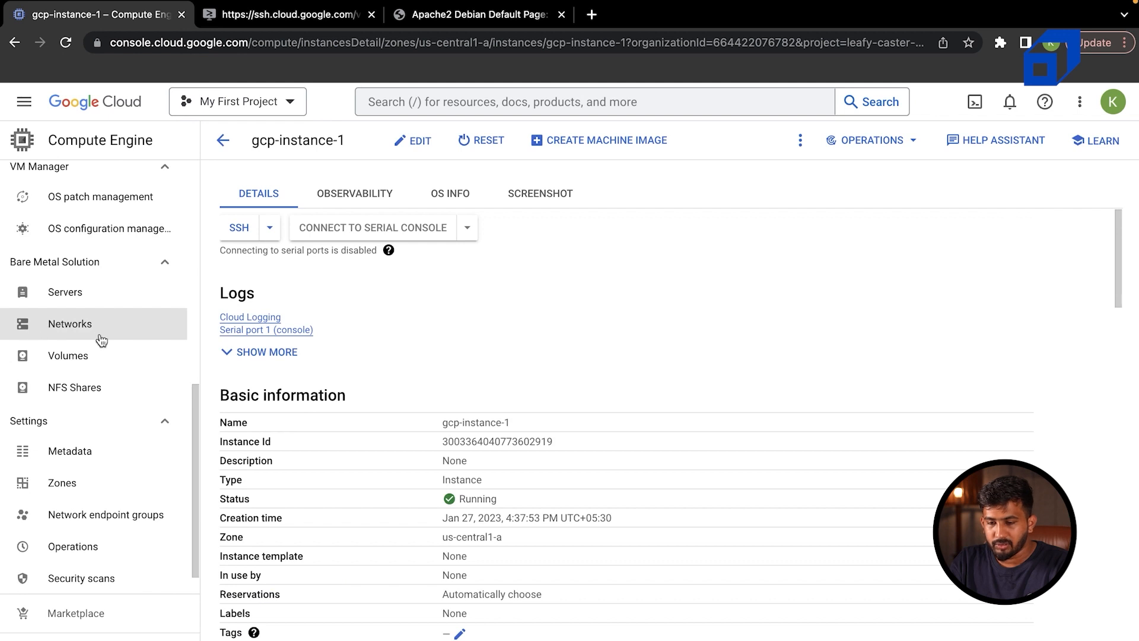
scroll(59, 350, "up", 8)
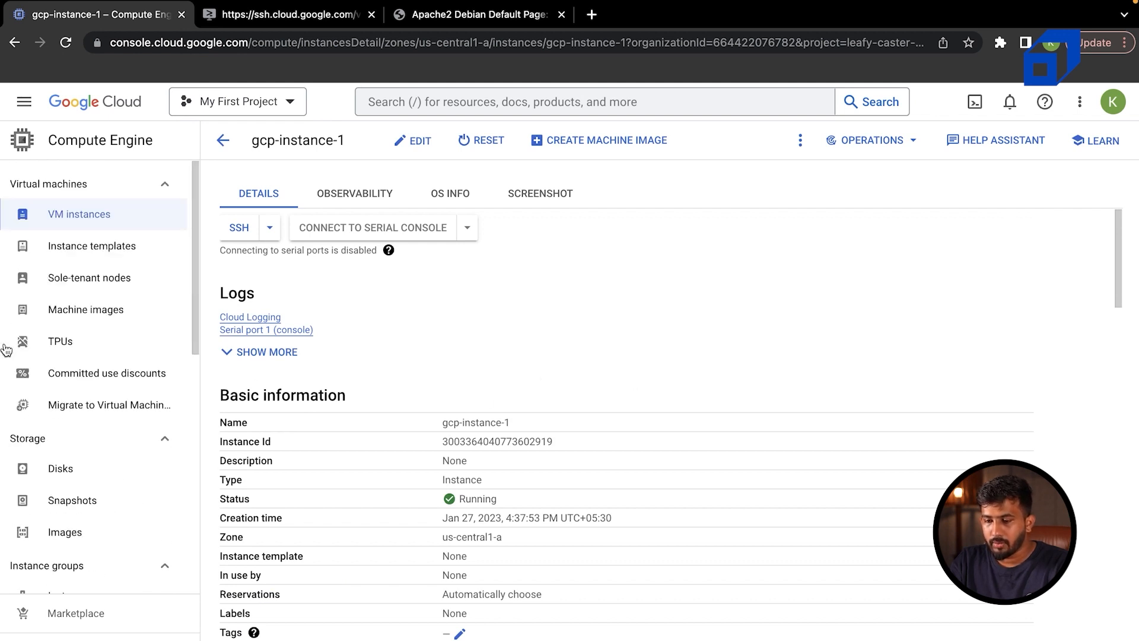
Open the default VPC network from gcp-instance-1's network interfaces and examine its subnets, regions and internal IP ranges.
scroll(408, 326, "down", 10)
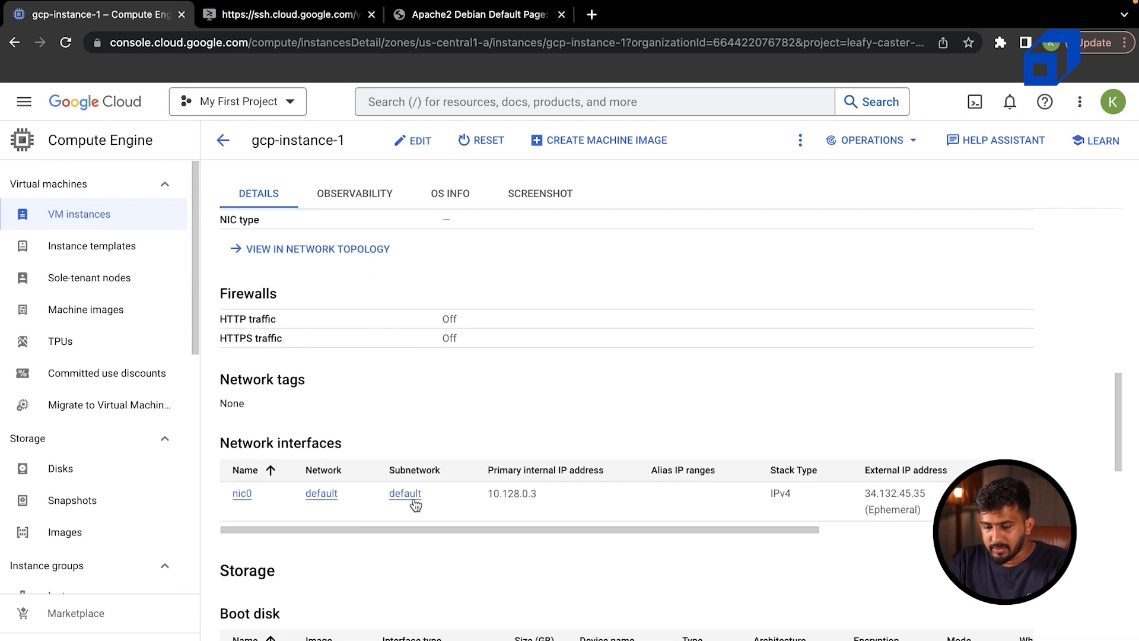
scroll(284, 500, "down", 3)
scroll(284, 495, "down", 1)
scroll(284, 495, "up", 7)
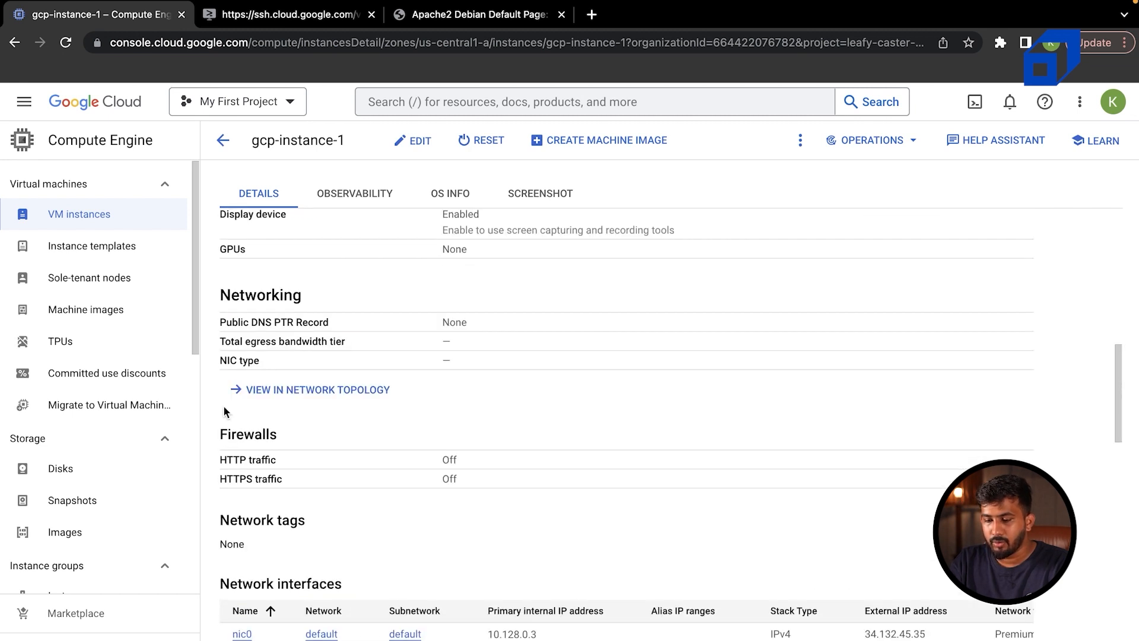
scroll(445, 478, "up", 6)
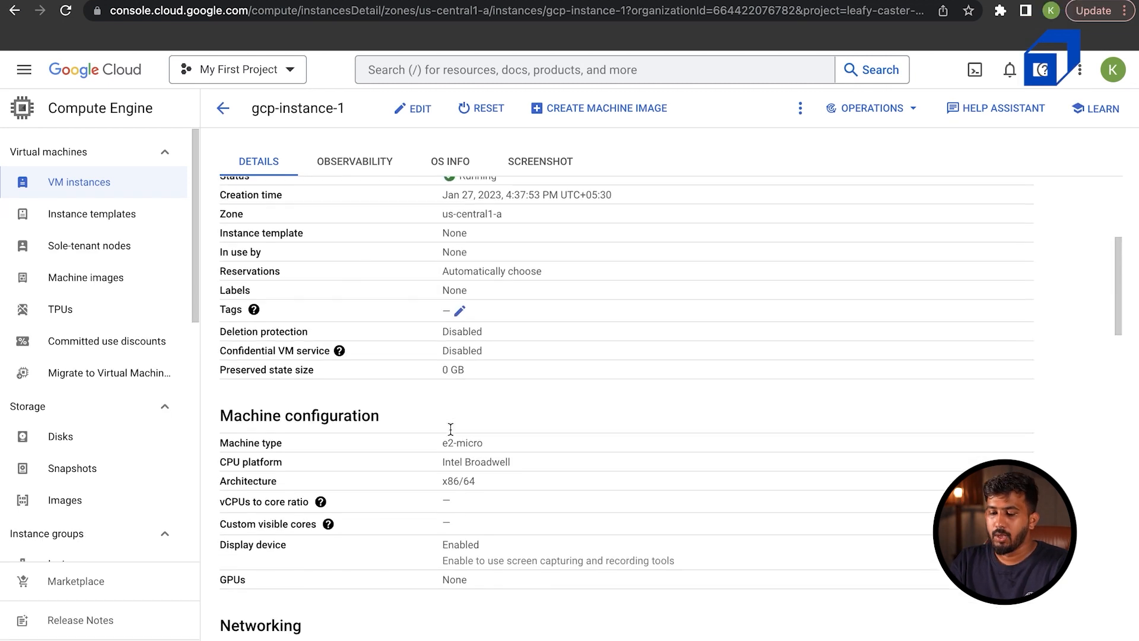
scroll(451, 429, "down", 8)
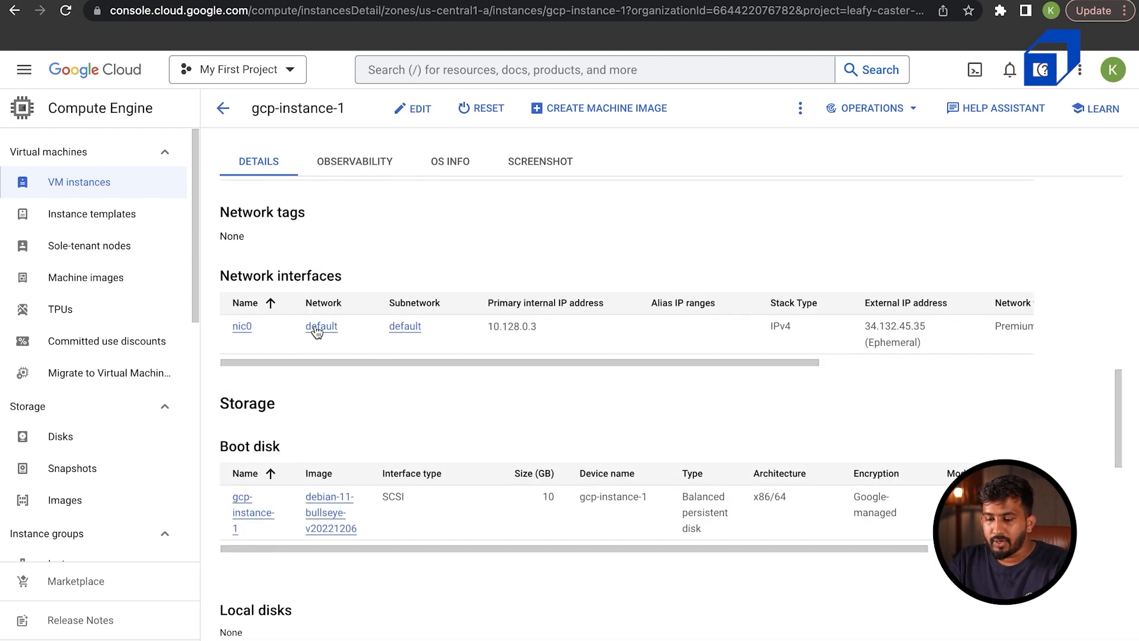
left_click(320, 327)
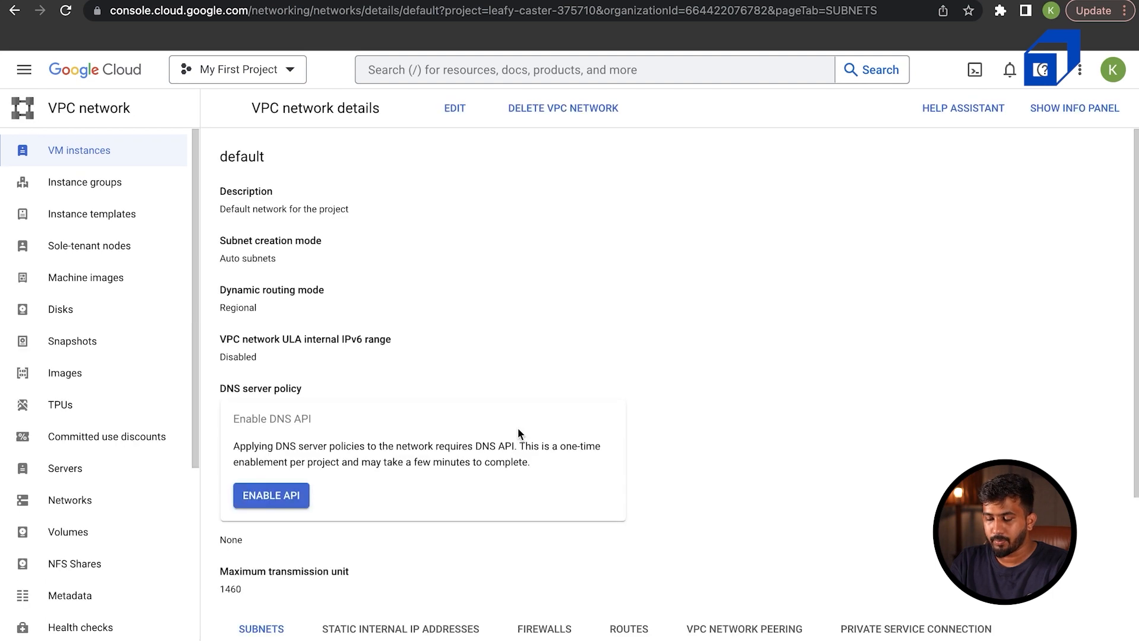
scroll(681, 495, "down", 3)
scroll(681, 493, "down", 15)
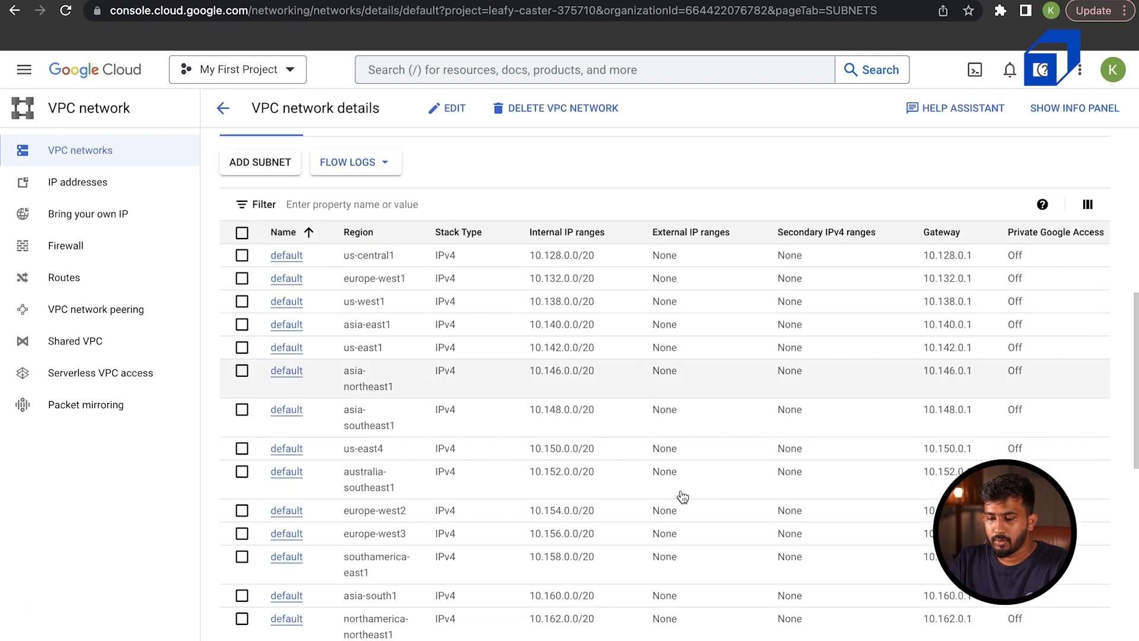
scroll(681, 493, "up", 20)
scroll(682, 492, "down", 5)
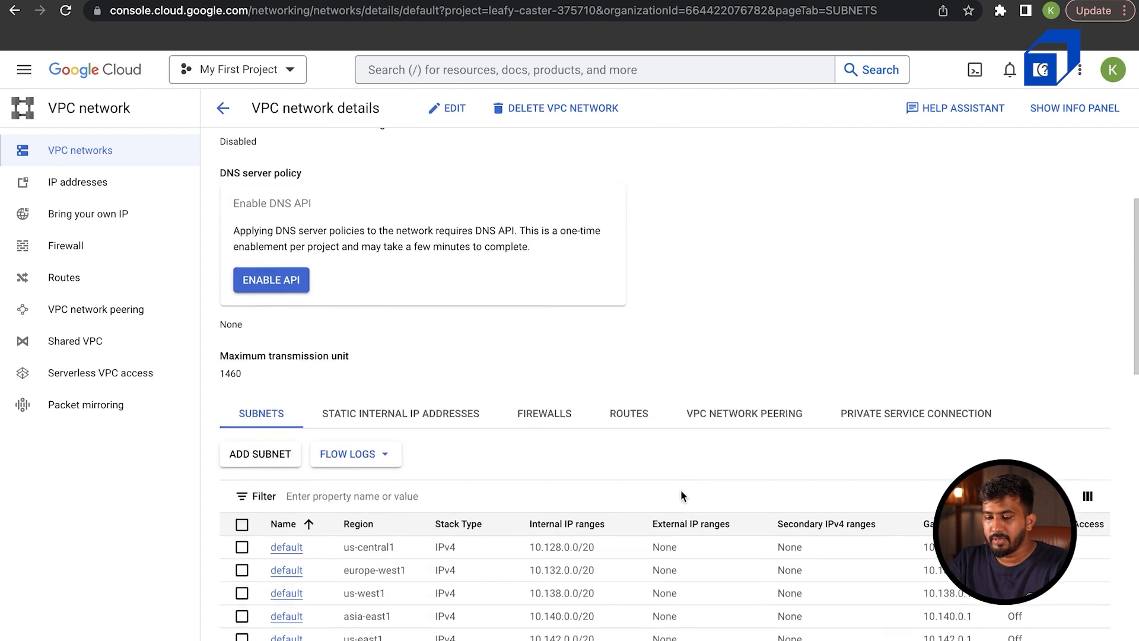
scroll(547, 534, "down", 3)
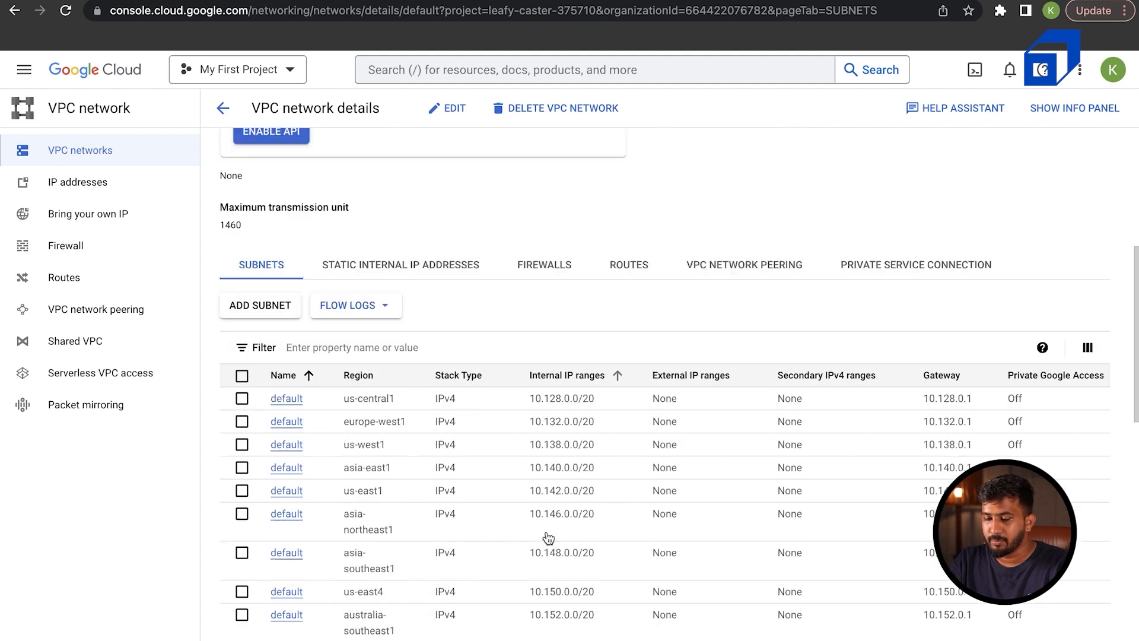
Go back to gcp-instance-1's details and examine its storage section with the boot disk and its image.
scroll(549, 538, "left", 5)
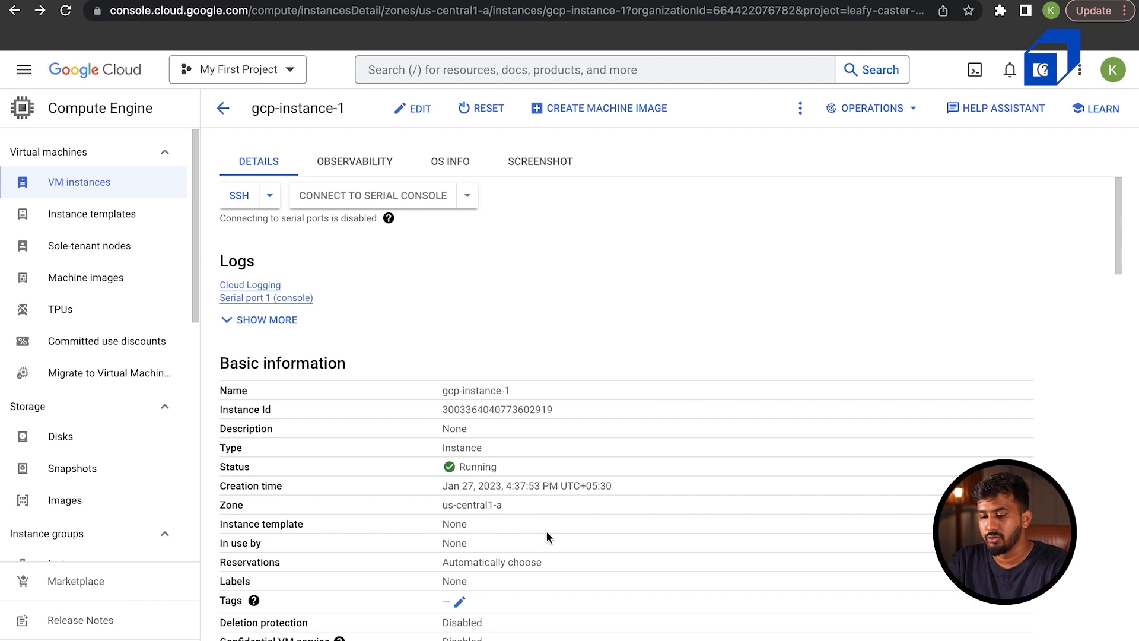
scroll(546, 530, "down", 15)
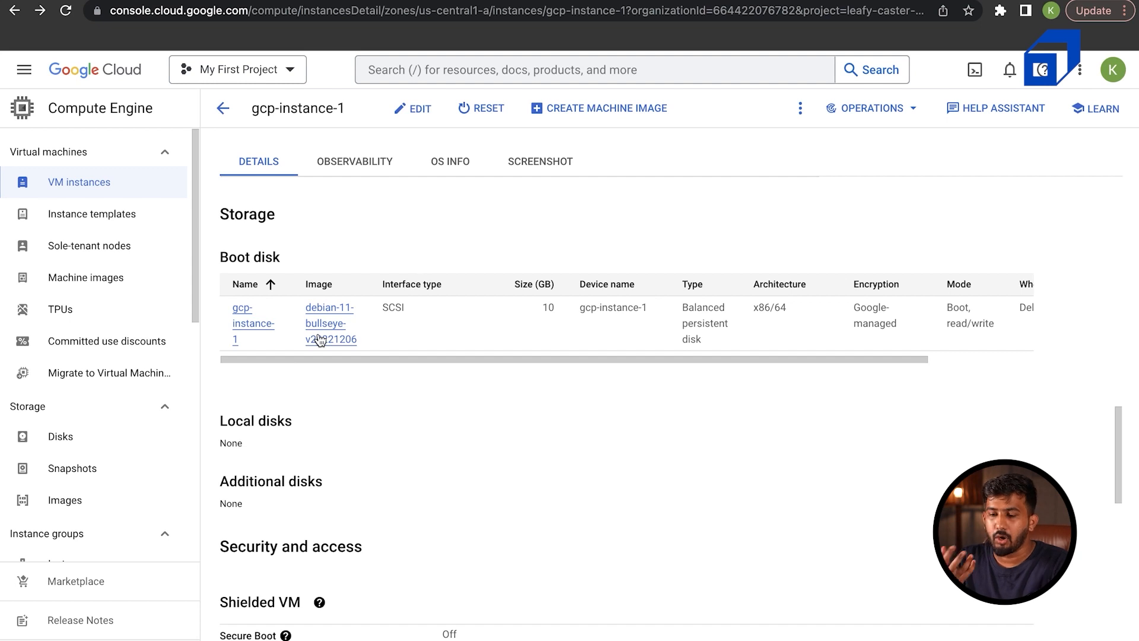
scroll(681, 557, "up", 8)
right_click(681, 558)
left_click(296, 400)
scroll(384, 347, "up", 2)
scroll(382, 351, "up", 10)
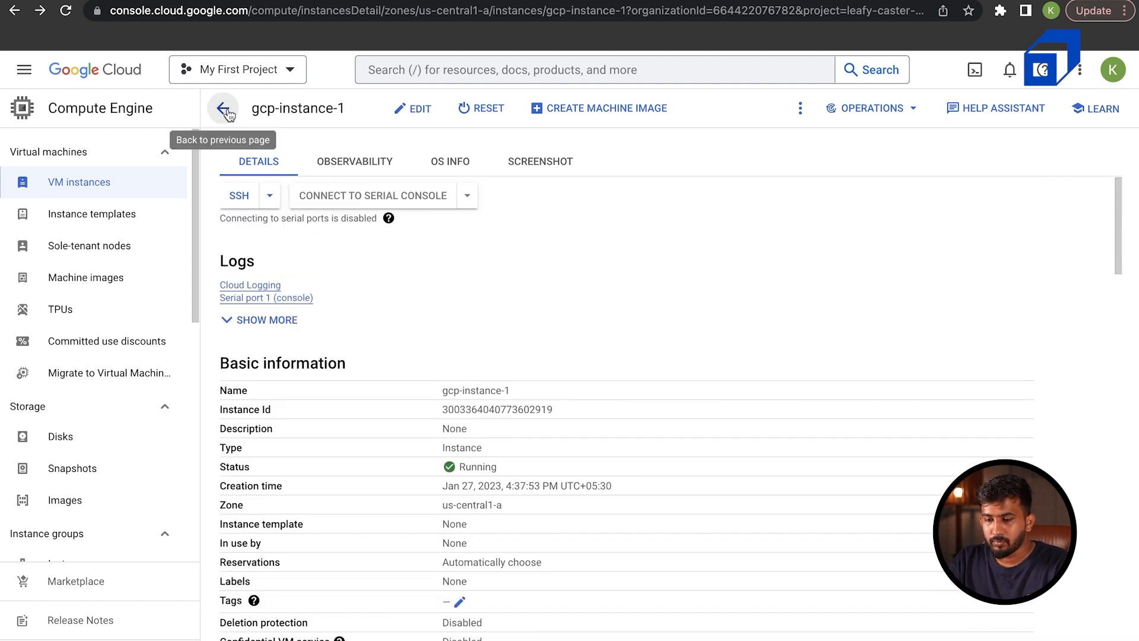
Return to the VM instances list, open the nic0 interface of gcp-instance-1's external IP, and examine its firewall and network analysis details.
left_click(223, 108)
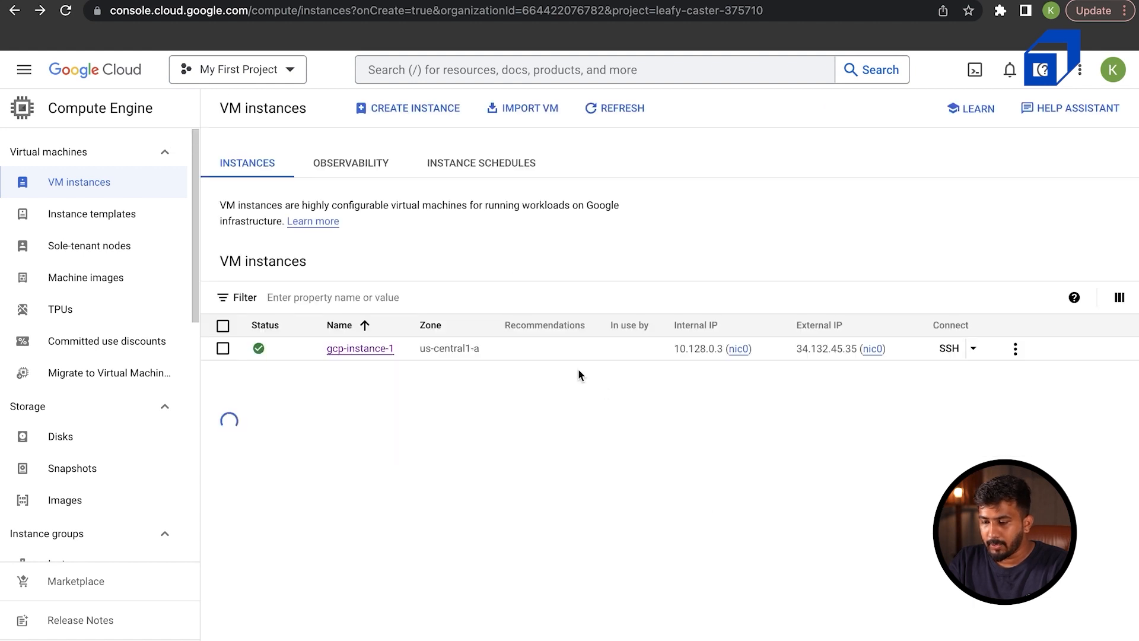
left_click(872, 351)
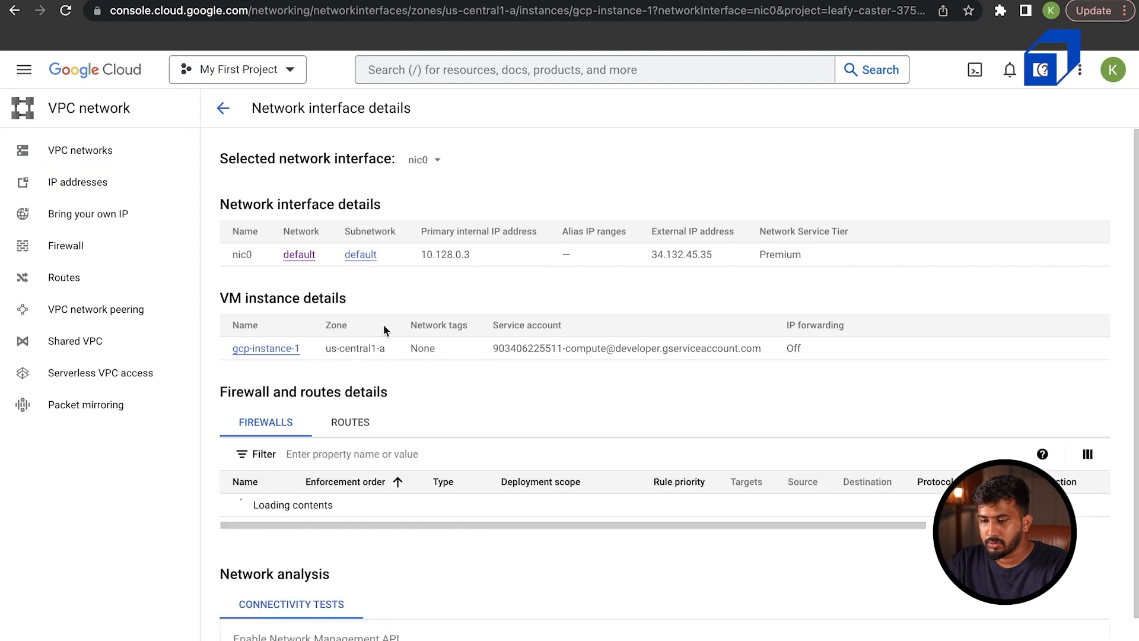
scroll(364, 305, "down", 2)
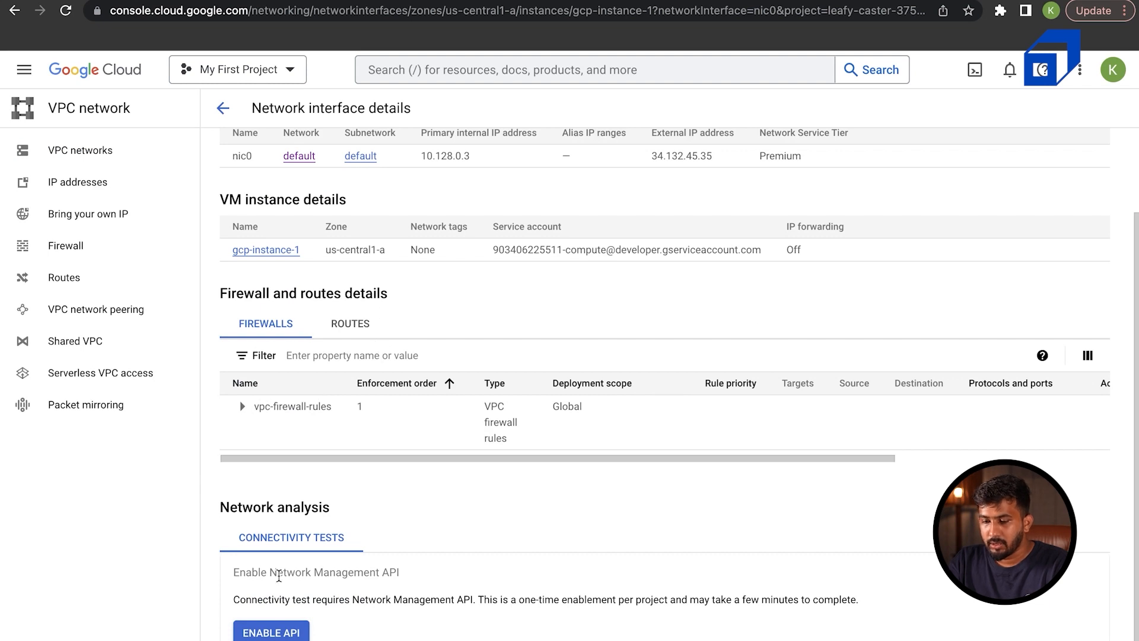
Expand the vpc-firewall-rules group in nic0's firewall details and examine its ingress rules, including http-rule.
left_click(242, 405)
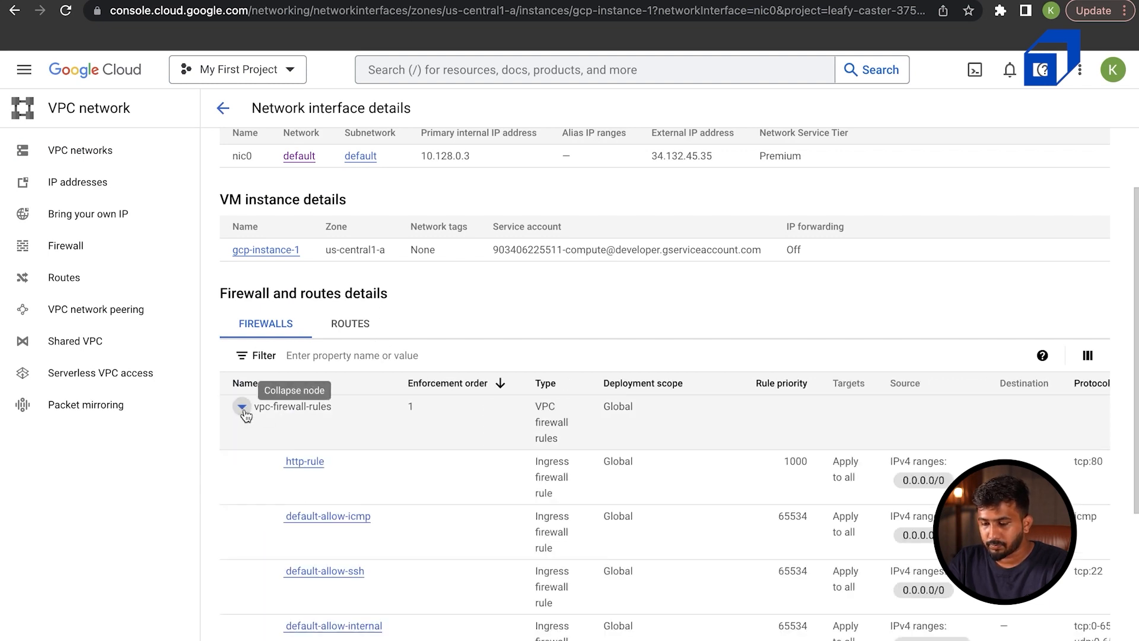
scroll(394, 426, "down", 3)
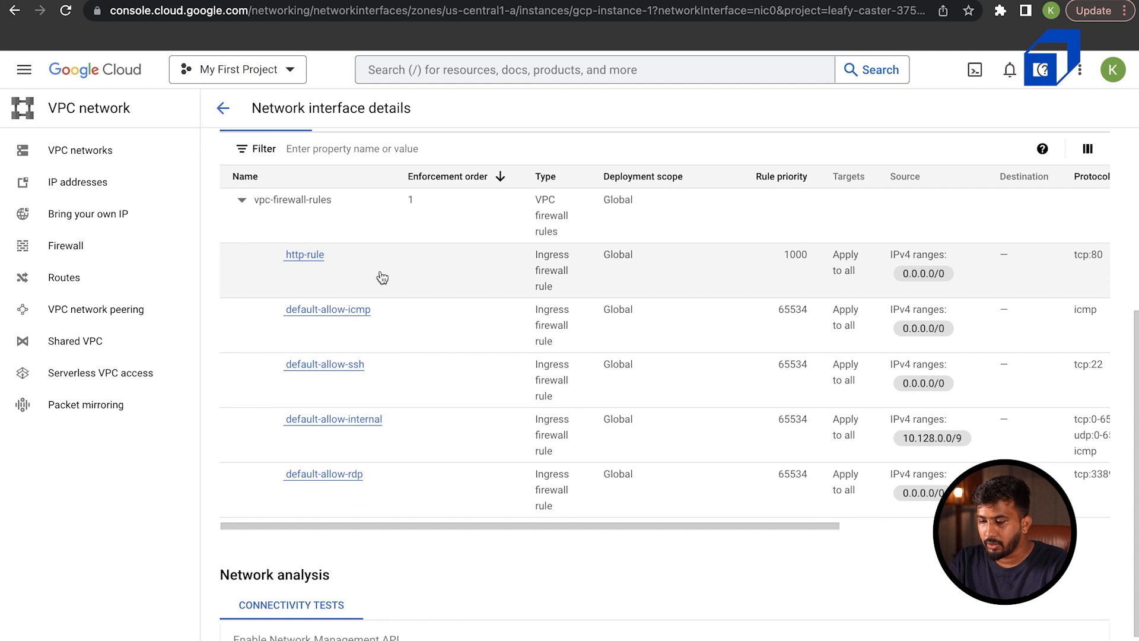
scroll(383, 277, "right", 5)
scroll(383, 278, "left", 5)
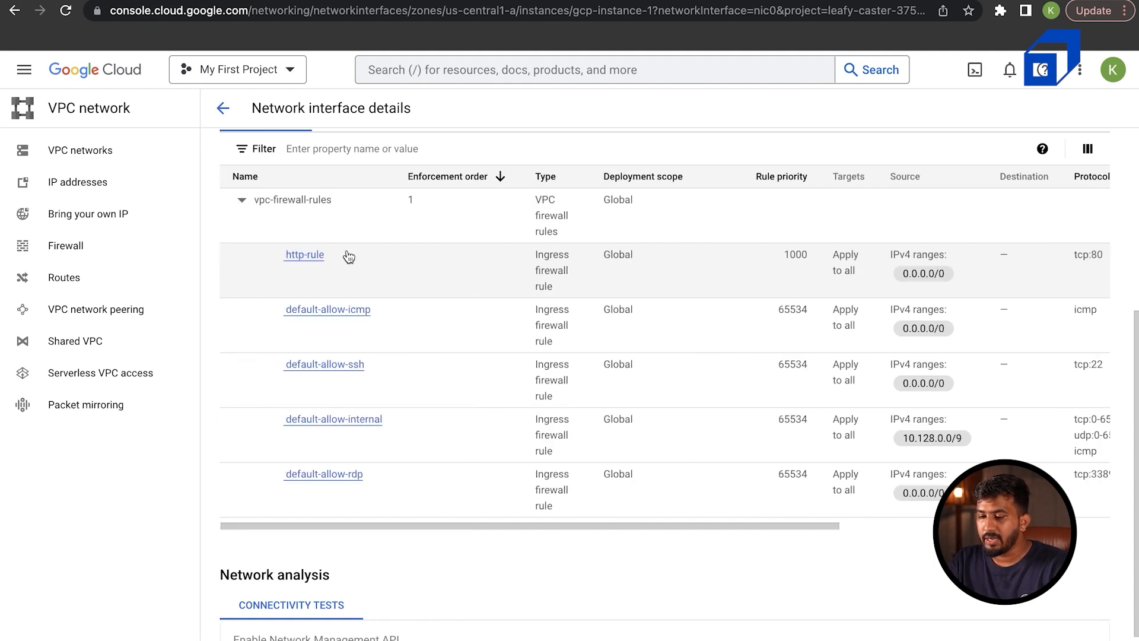
Delete the http-rule firewall rule from its details page and check the deletion in the notifications.
left_click(297, 257)
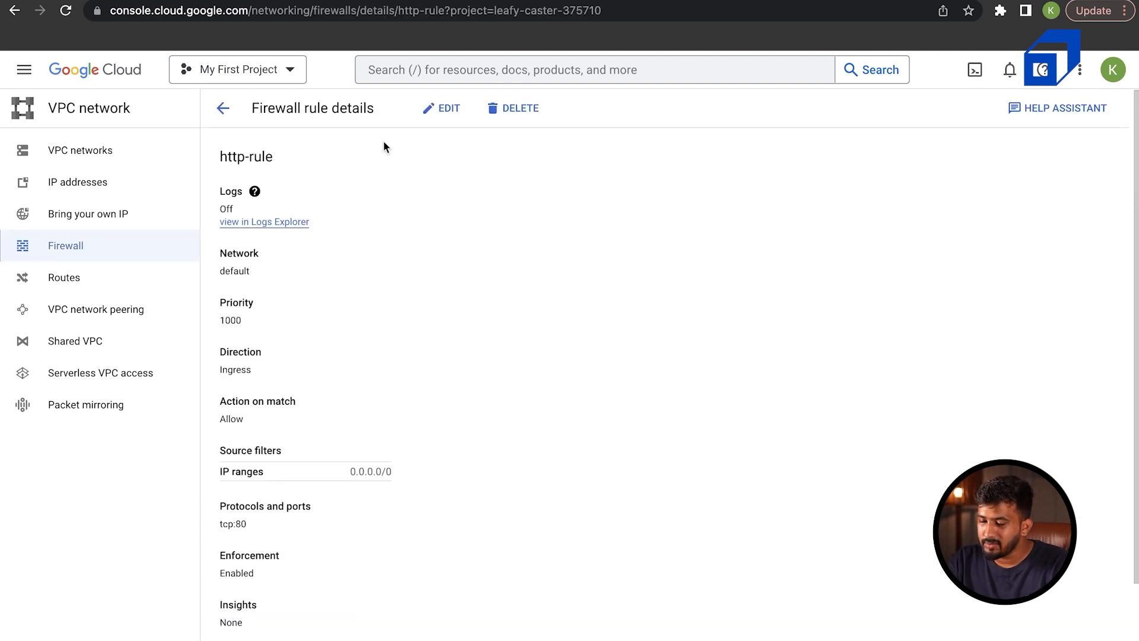
left_click(518, 112)
left_click(672, 419)
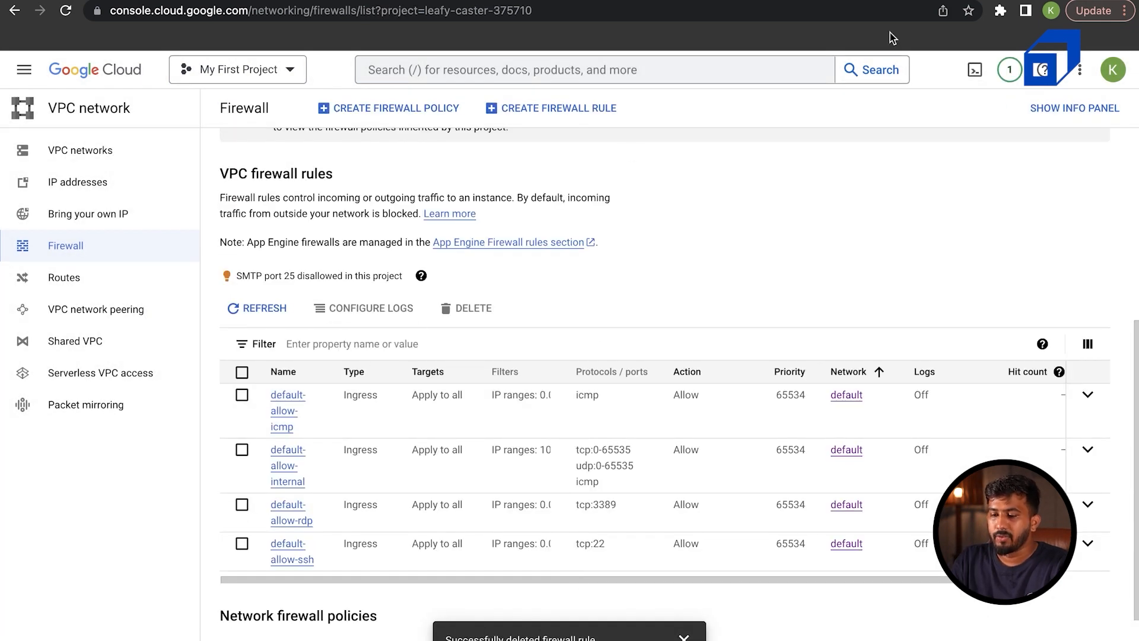
left_click(1009, 69)
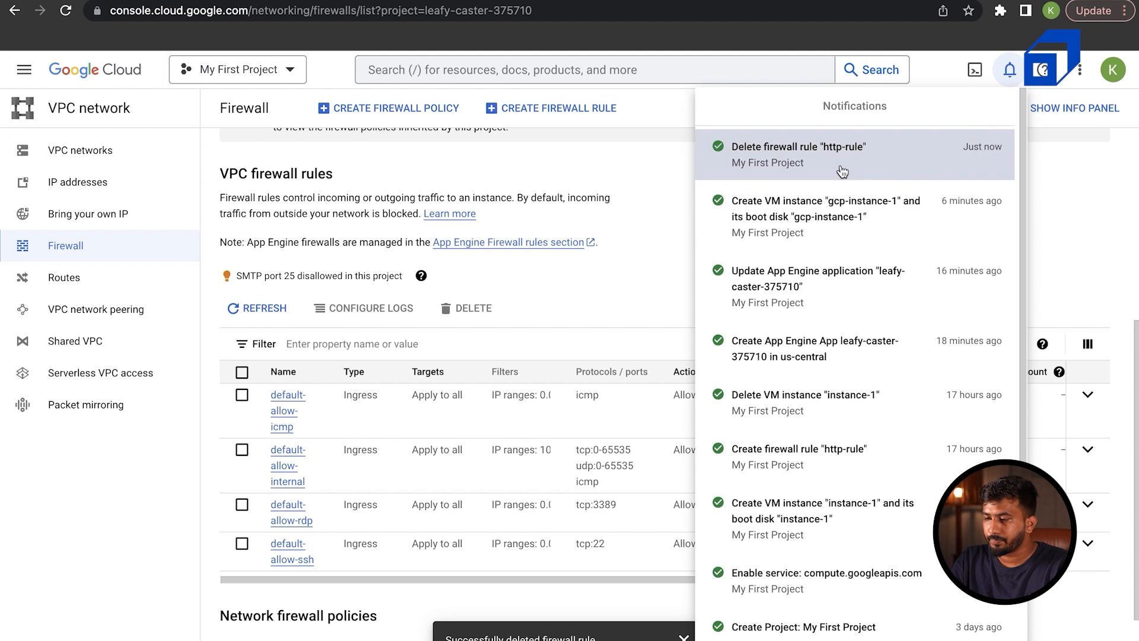
left_click(634, 305)
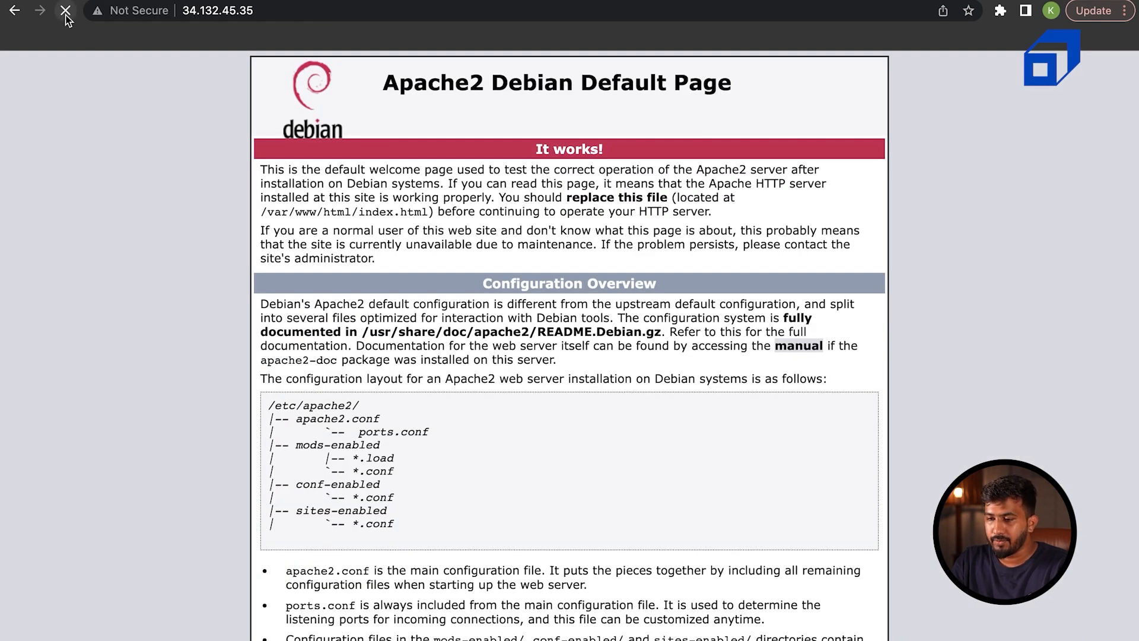
Test the Apache page by loading 34.132.45.35 in a new browser tab, and return to the firewall list.
left_click(215, 14)
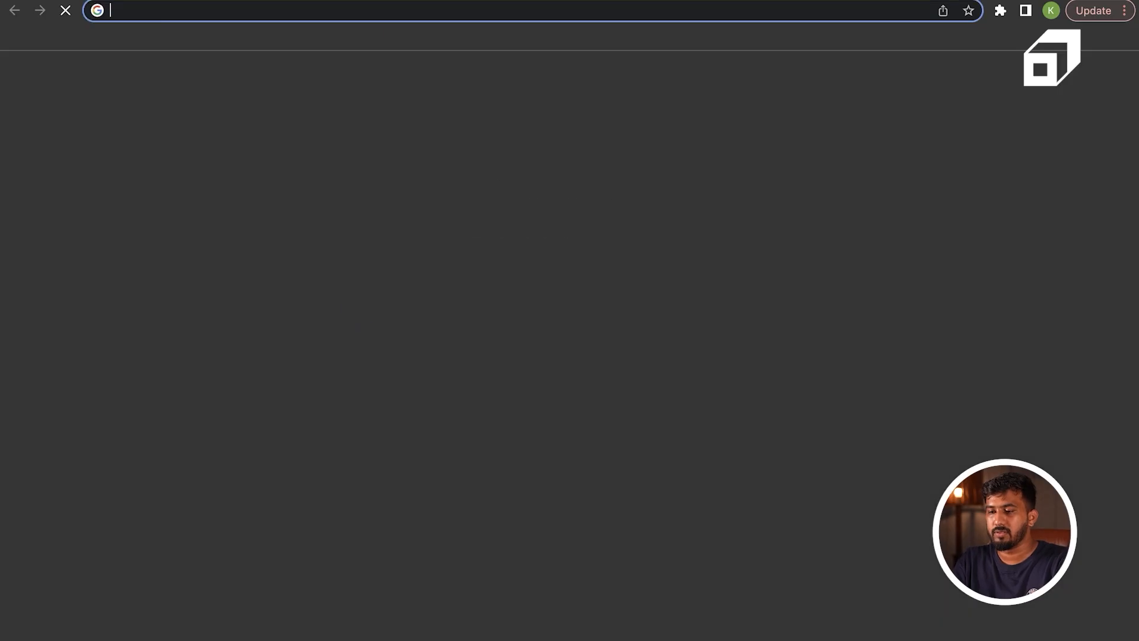
type("34.132.45.35")
key("Return")
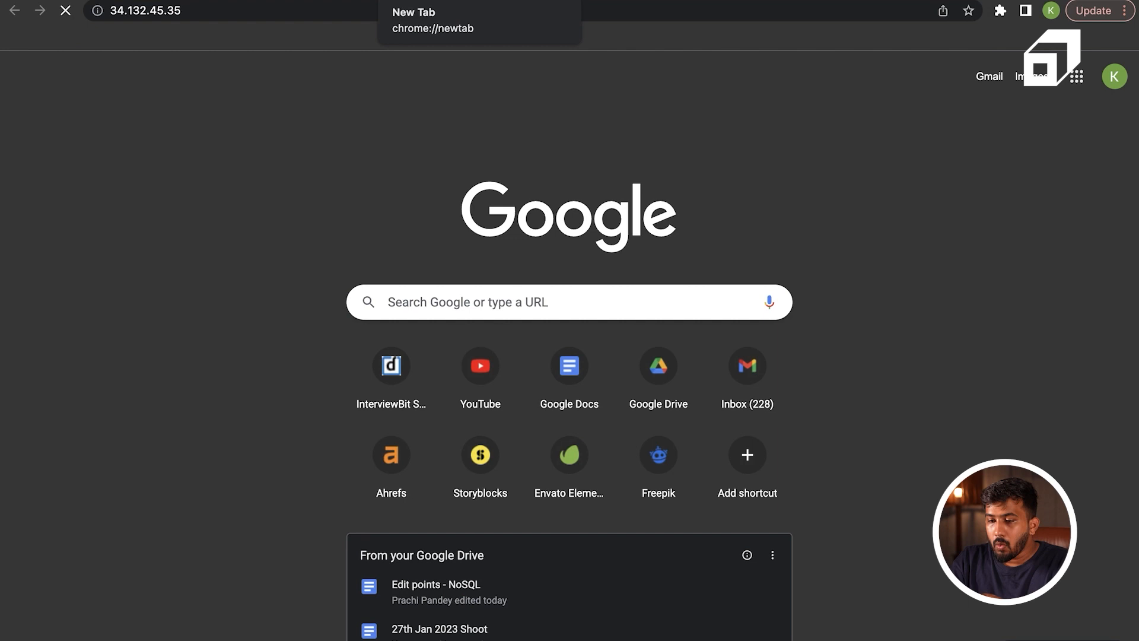
left_click(285, 1)
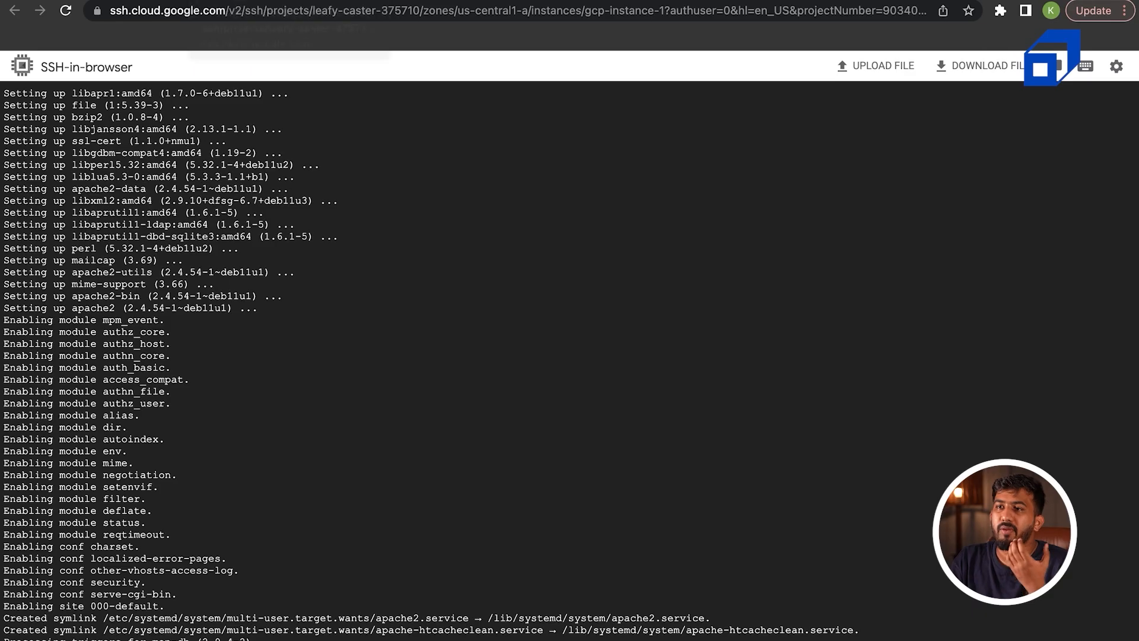
left_click(133, 1)
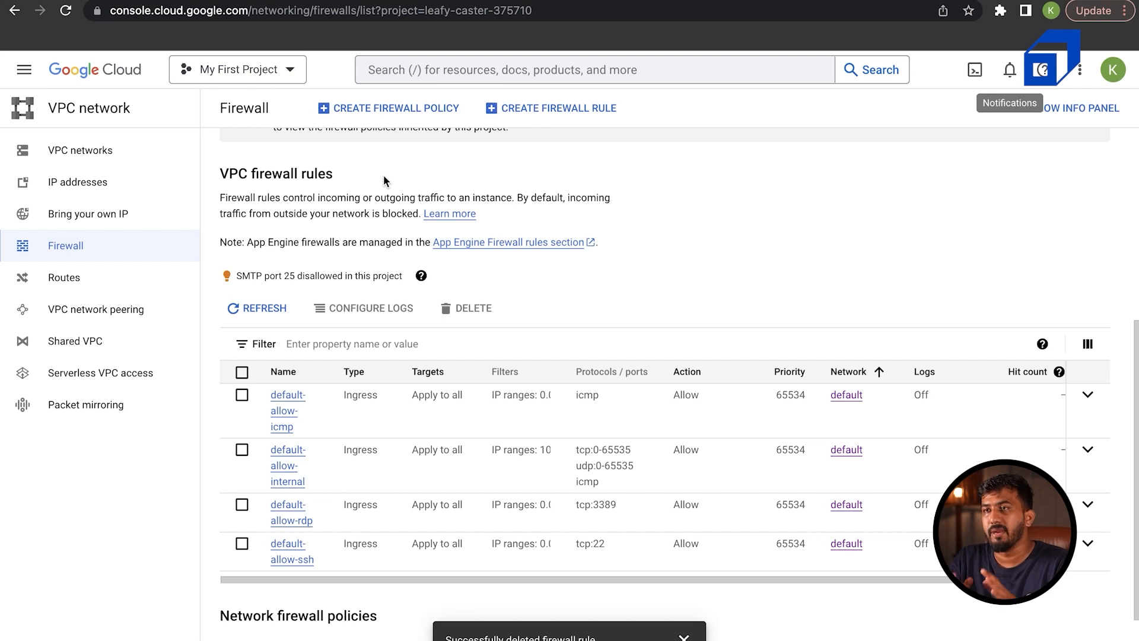
Refresh the VPC firewall rules and examine the rules with their filters, ports and networks, expanding default-allow-icmp.
left_click(276, 313)
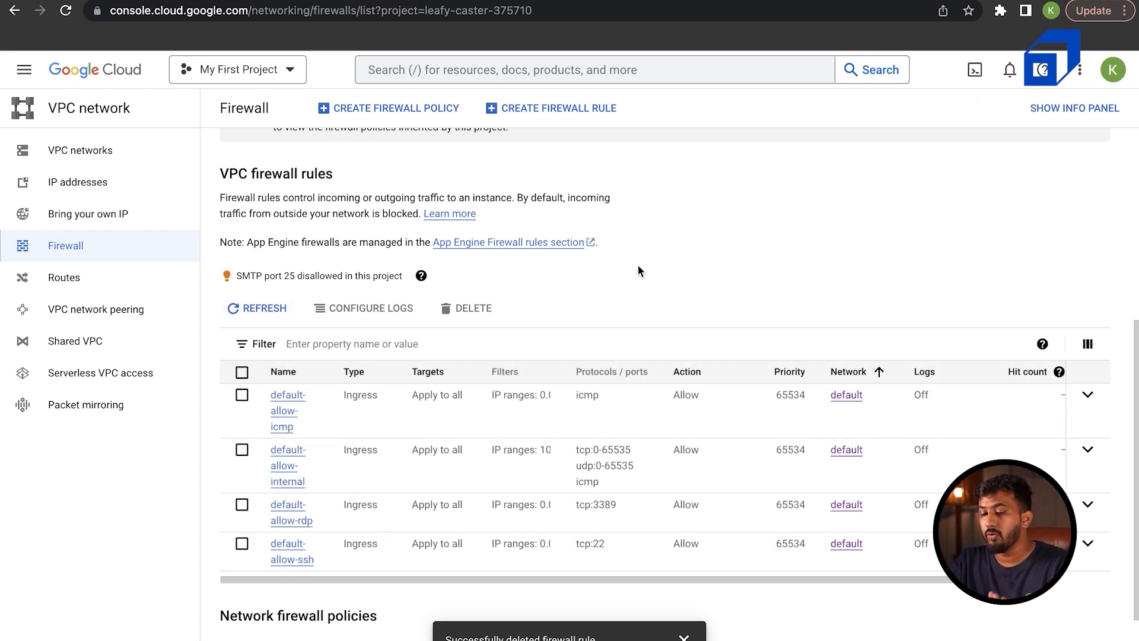
left_click(683, 637)
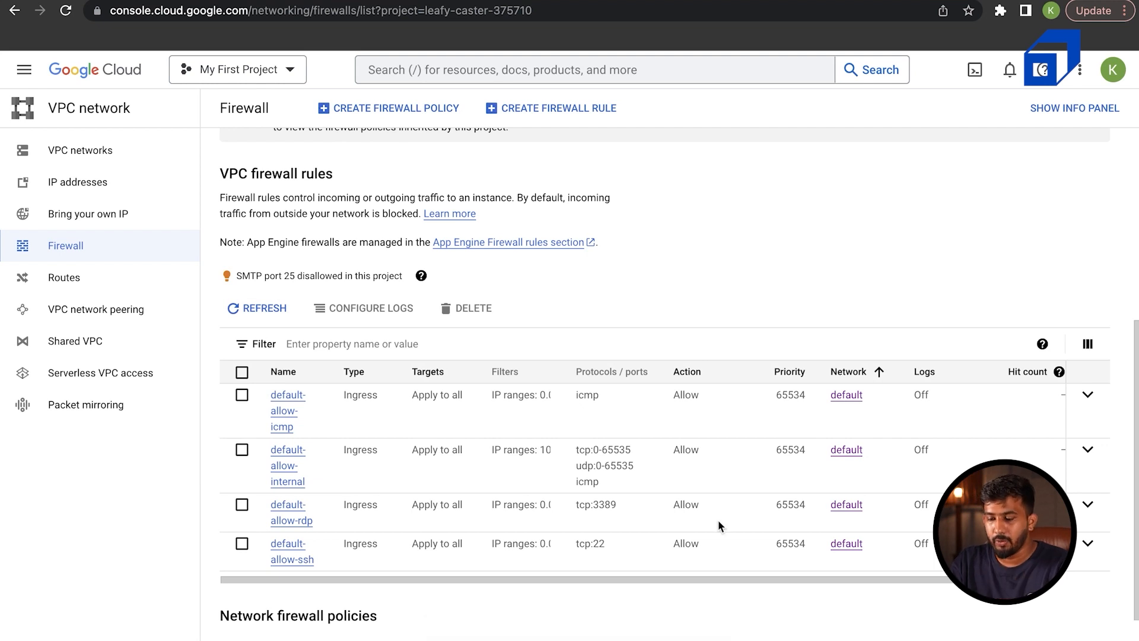
scroll(679, 291, "down", 2)
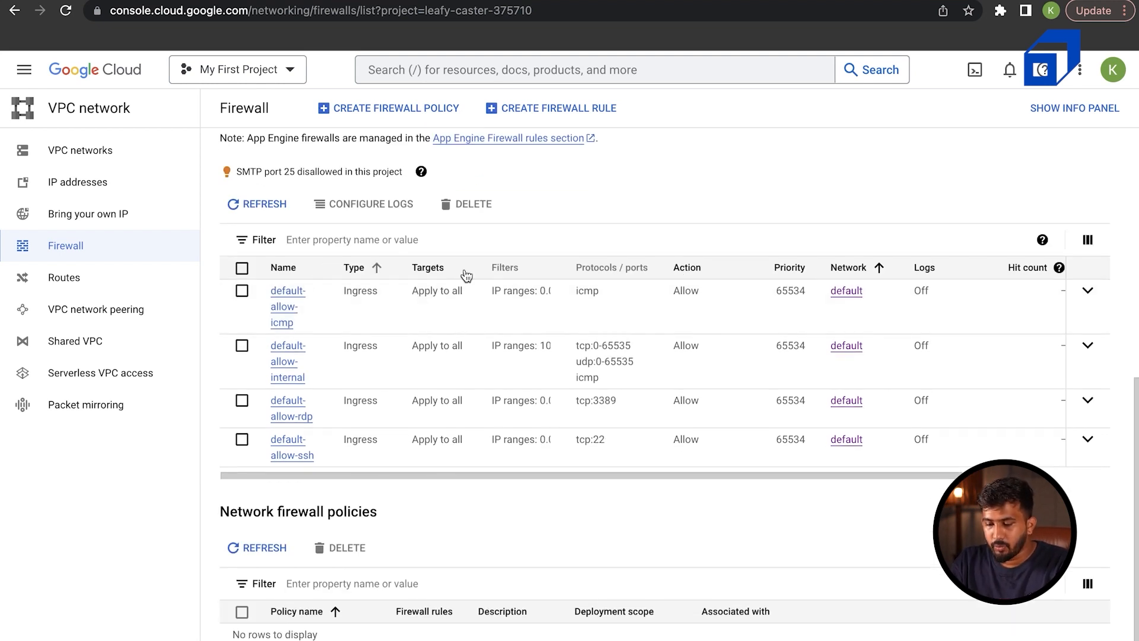
scroll(695, 342, "up", 8)
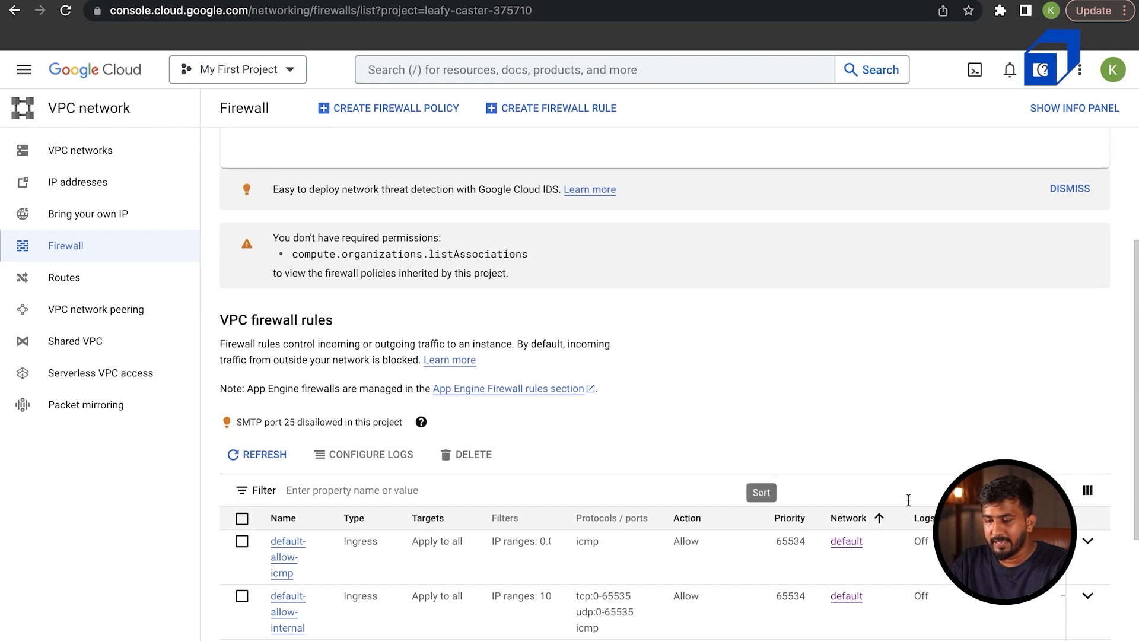
scroll(319, 134, "down", 8)
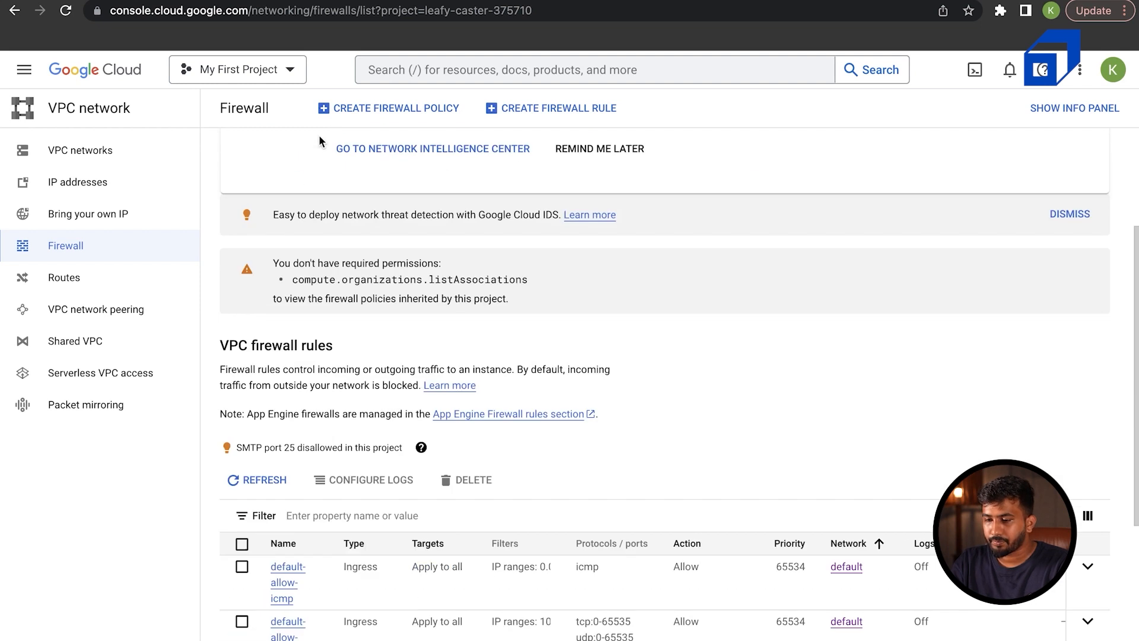
scroll(813, 425, "right", 5)
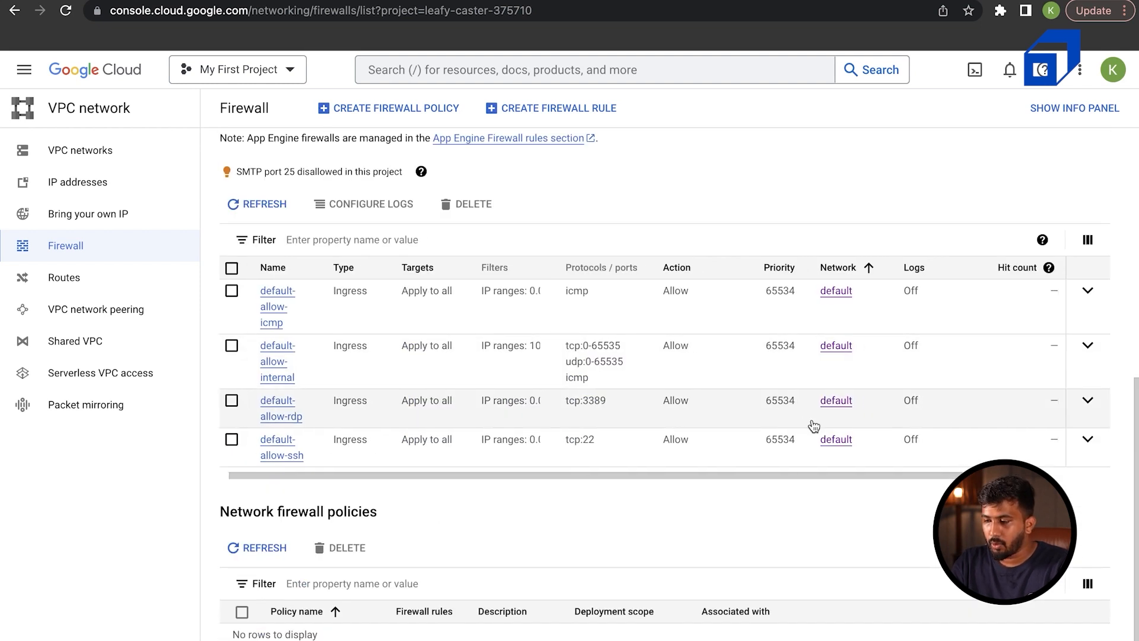
left_click(1088, 290)
scroll(499, 381, "left", 5)
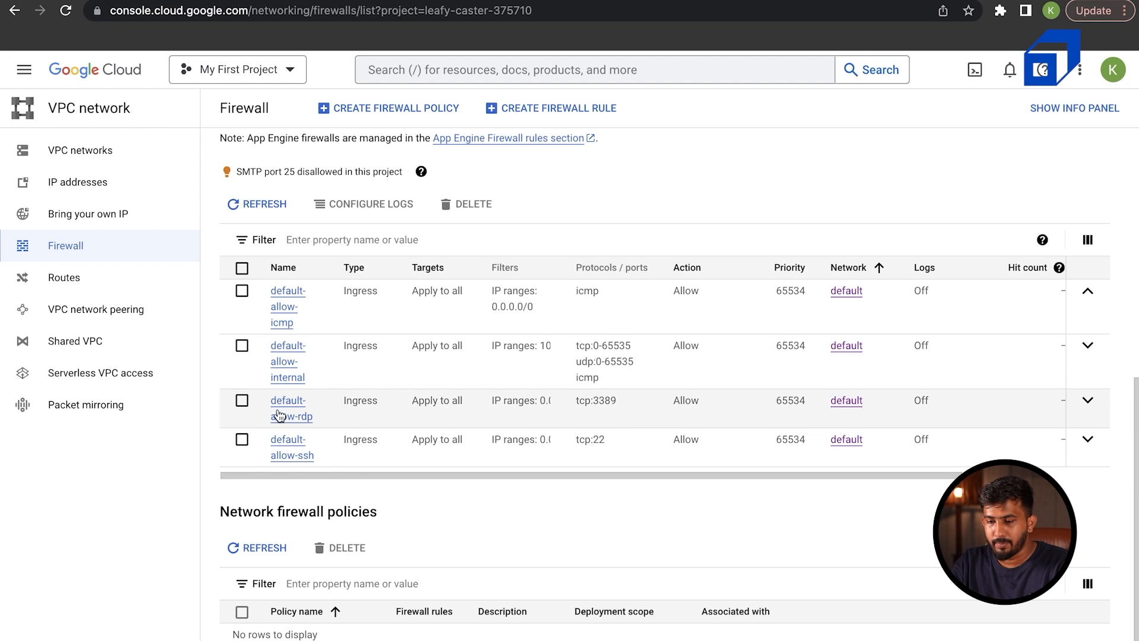
scroll(543, 456, "up", 8)
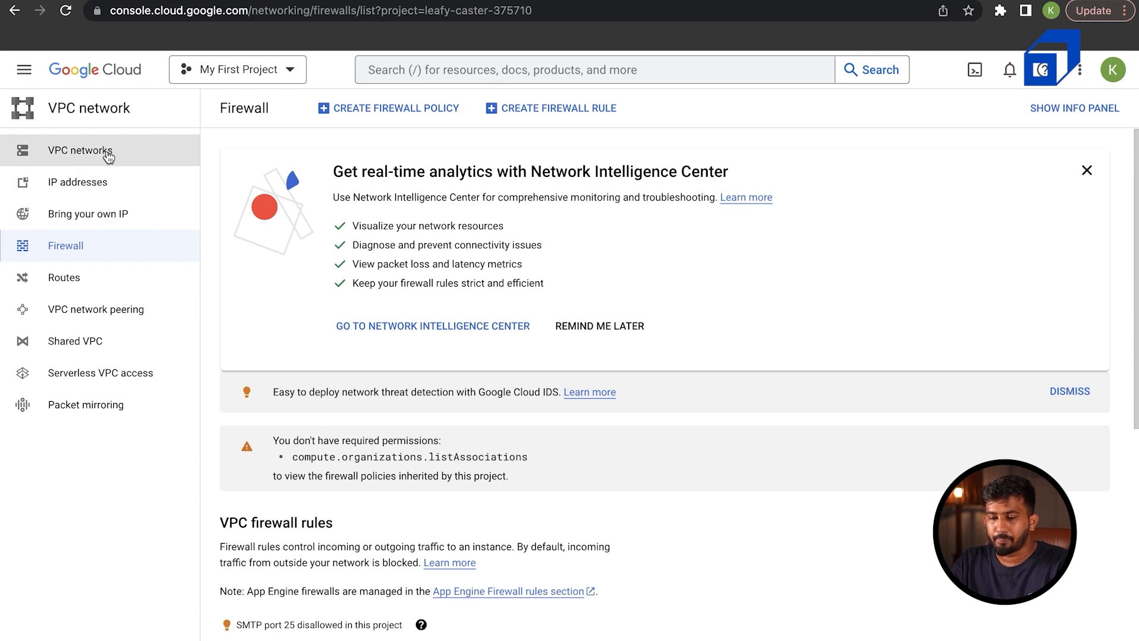
Check the default network in the VPC networks list, and return to the VPC firewall rules.
left_click(108, 157)
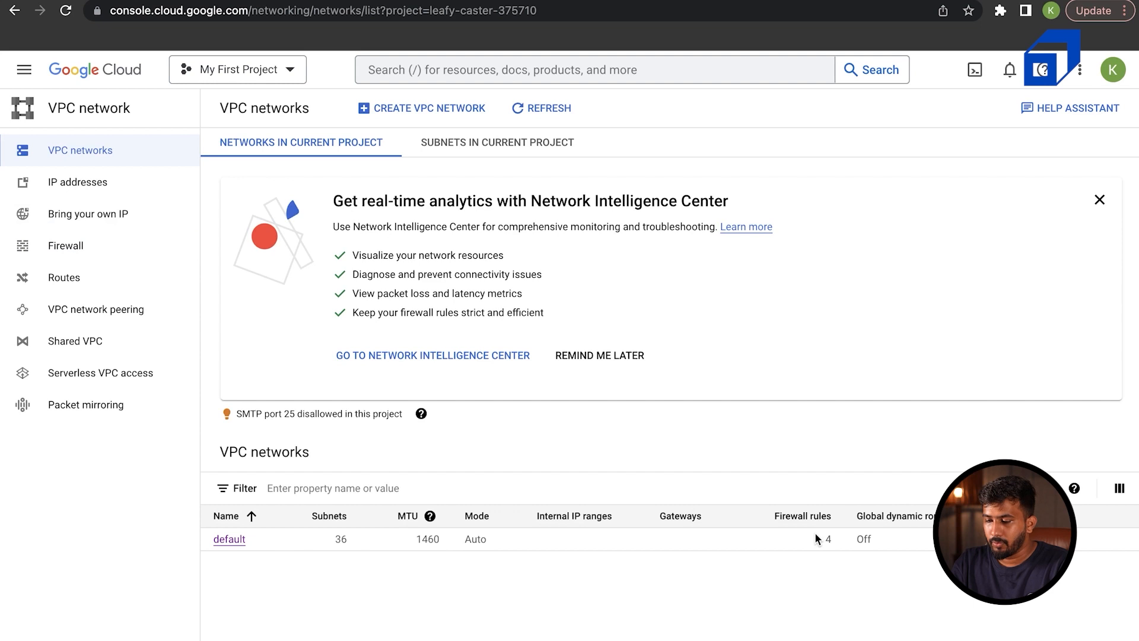
left_click(810, 517)
left_click(63, 245)
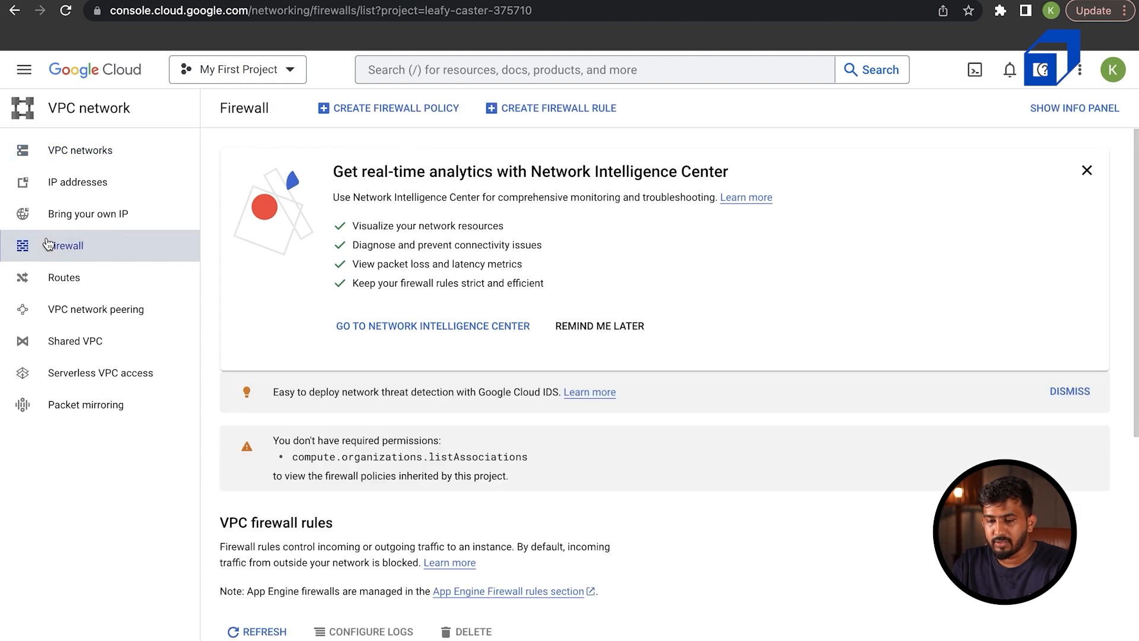
scroll(594, 463, "down", 5)
left_click(256, 301)
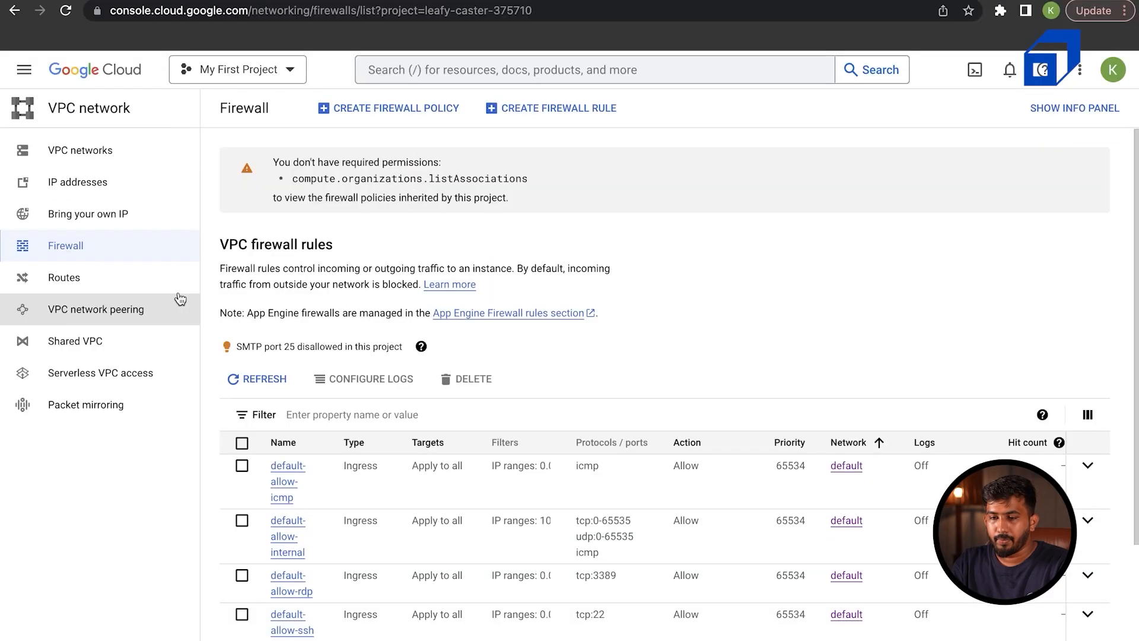
Go to Compute Engine's VM instances and open the network details of gcp-instance-1.
left_click(184, 78)
left_click(422, 78)
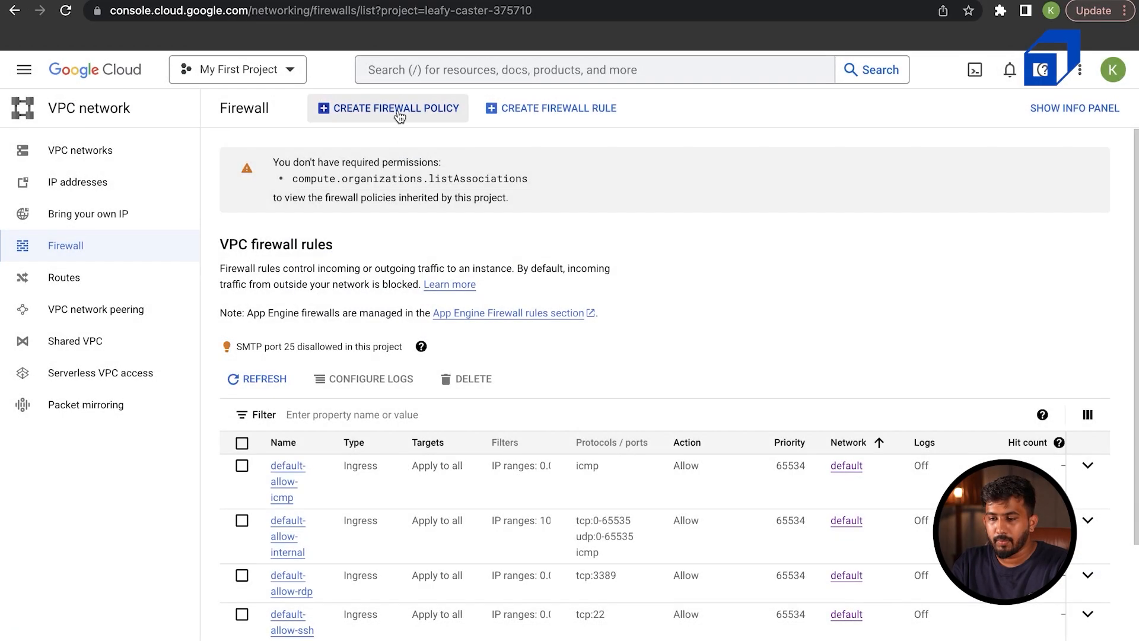
left_click(408, 77)
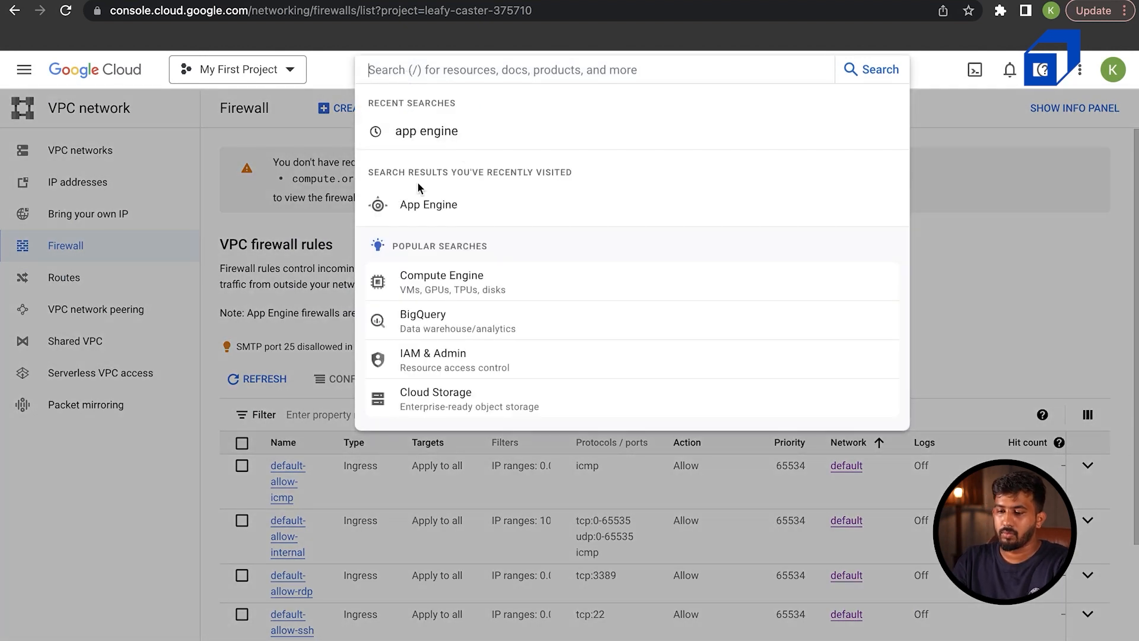
left_click(427, 276)
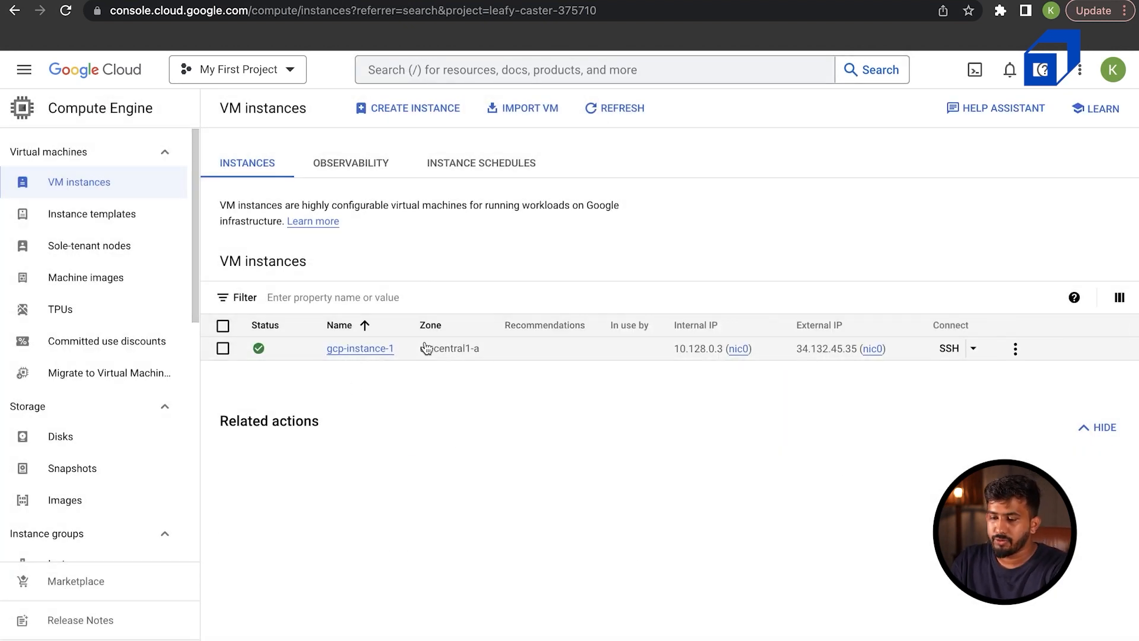
left_click(1016, 349)
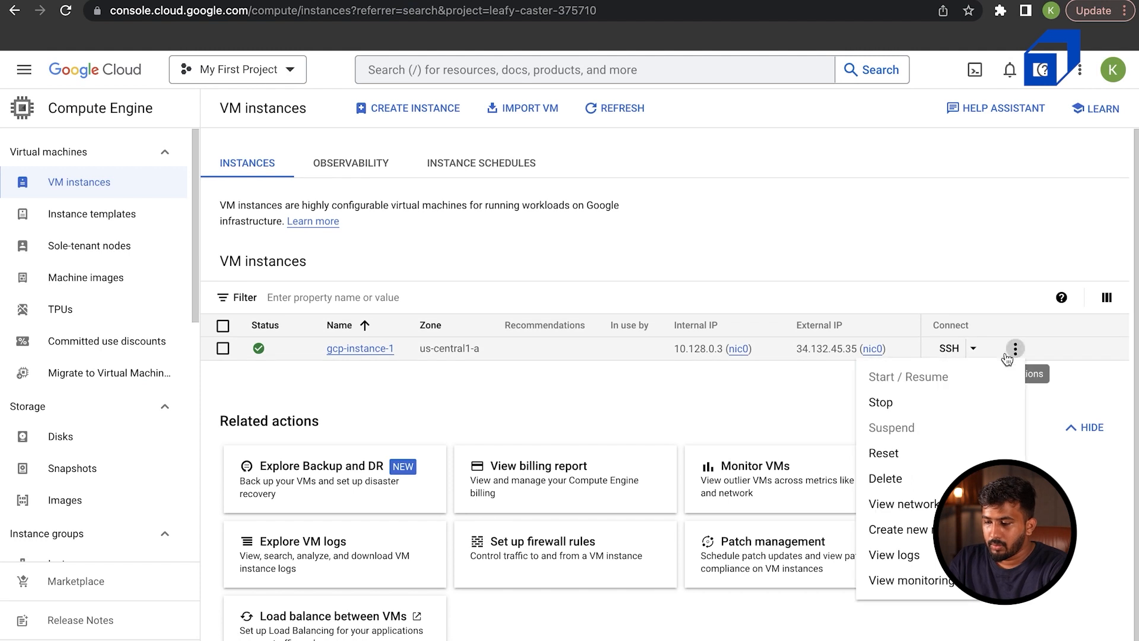
left_click(903, 505)
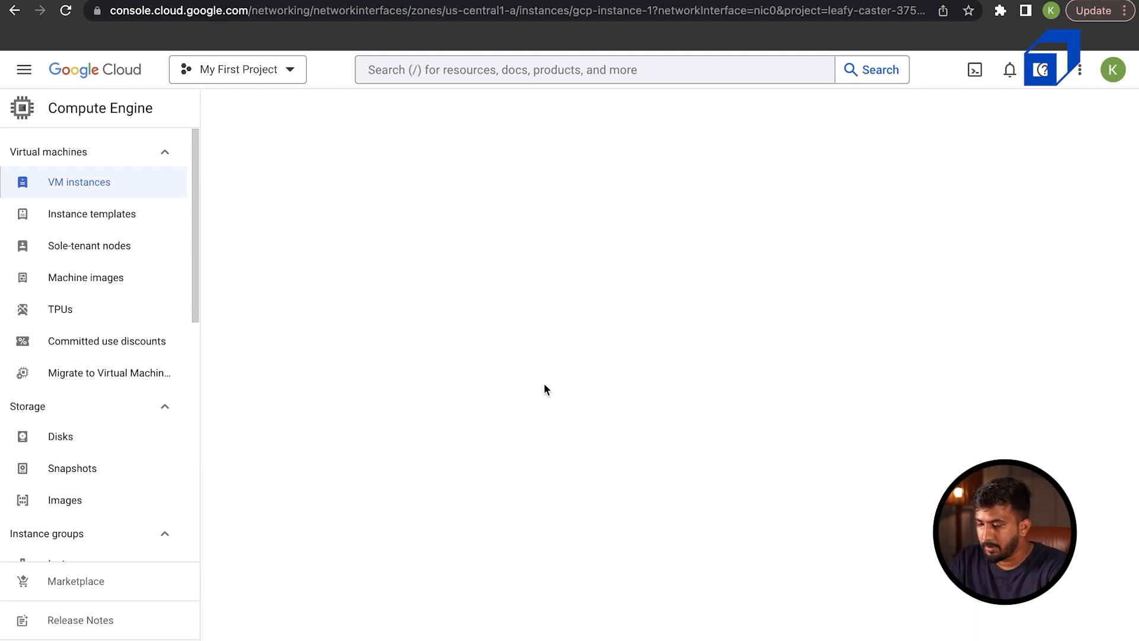
Expand vpc-firewall-rules on the network interface and examine the default ingress rules applied to gcp-instance-1.
scroll(545, 389, "down", 2)
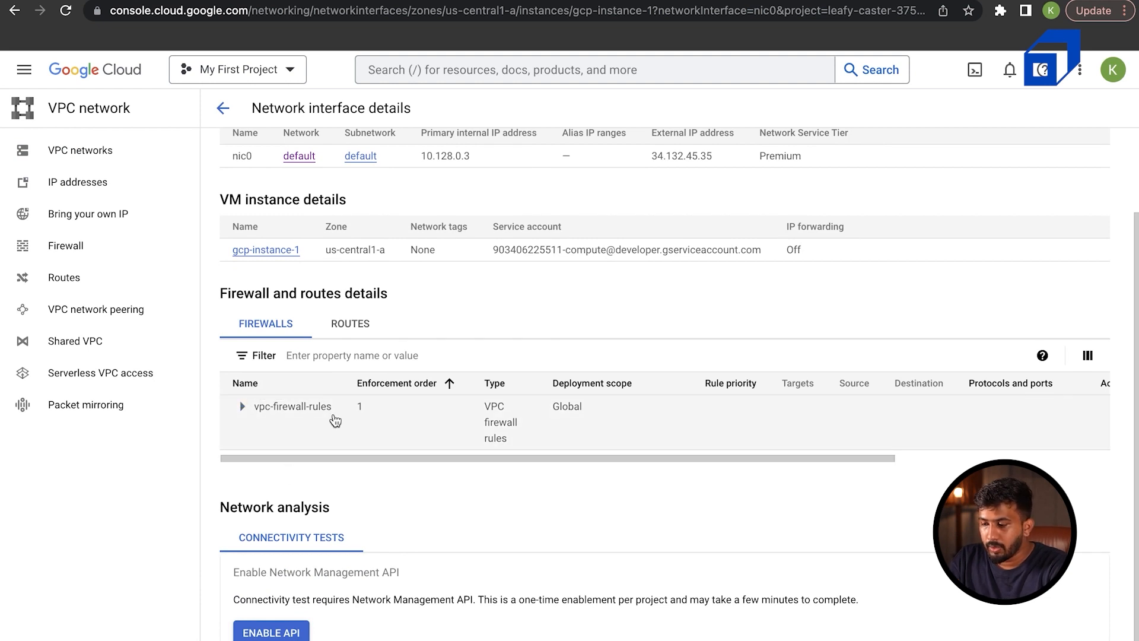
scroll(363, 417, "right", 5)
scroll(365, 418, "left", 5)
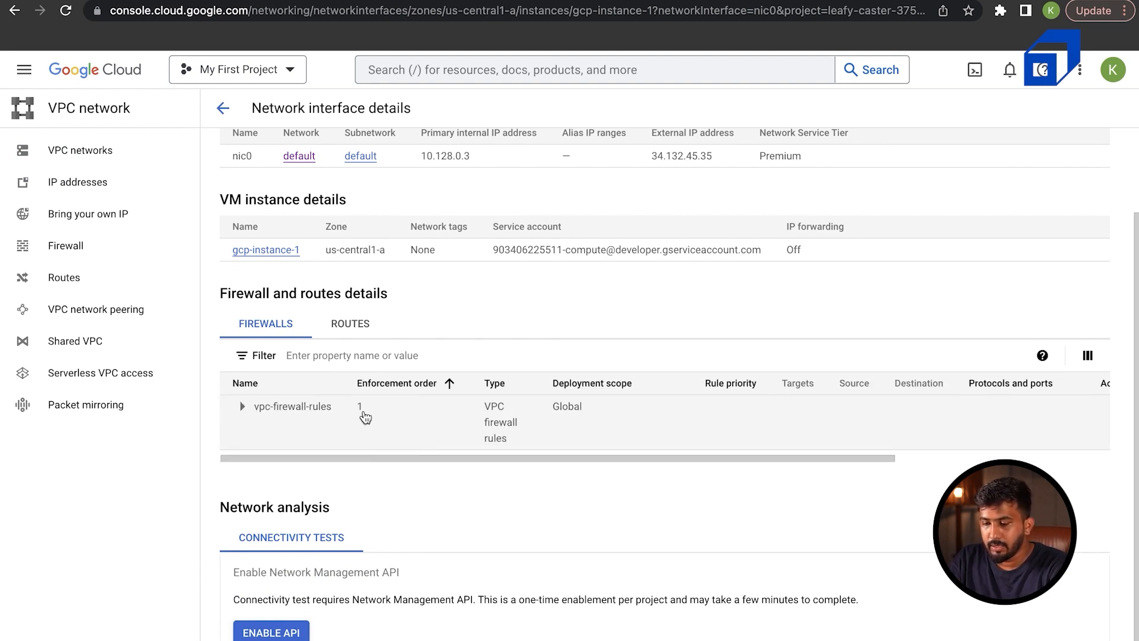
left_click(242, 407)
scroll(420, 390, "down", 4)
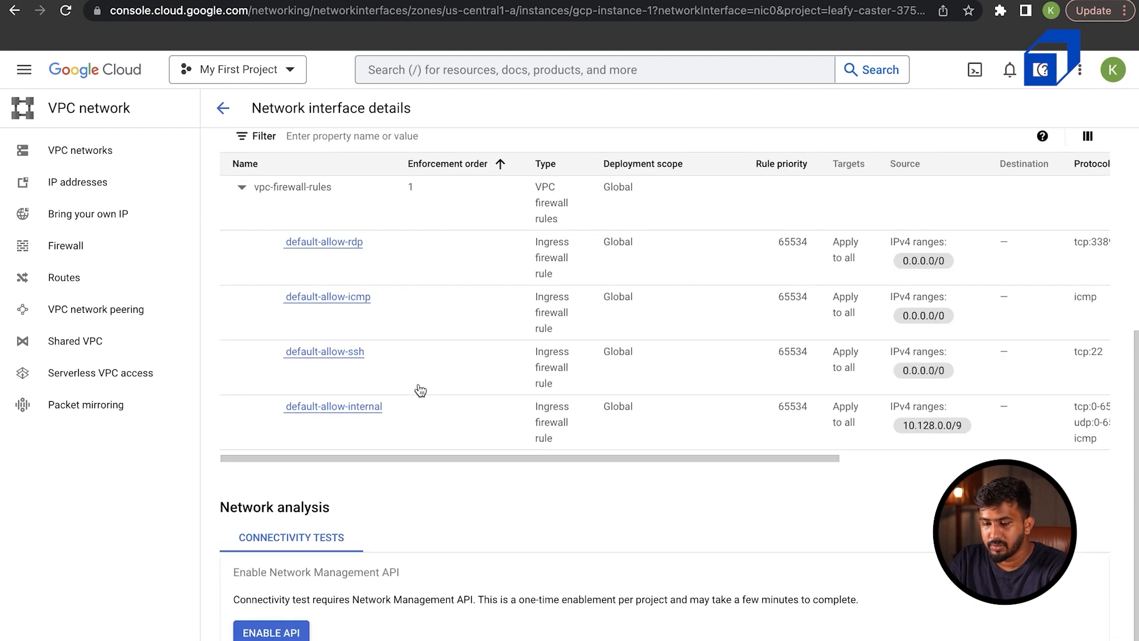
scroll(368, 409, "up", 6)
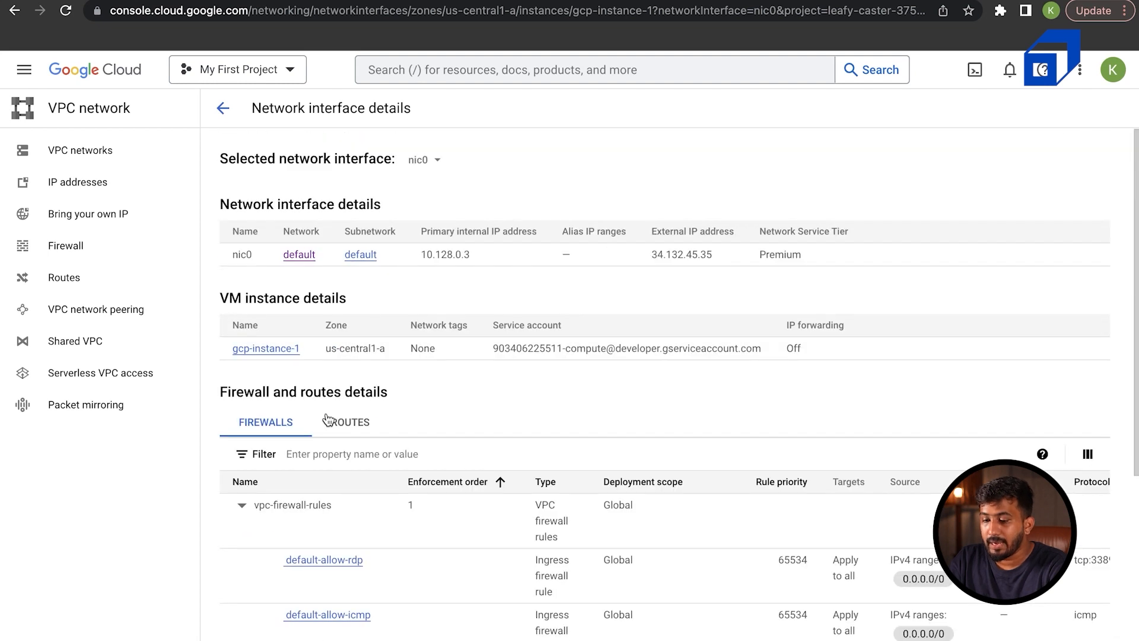
Open the project's firewall page and examine the VPC firewall rules and network firewall policies.
left_click(276, 349)
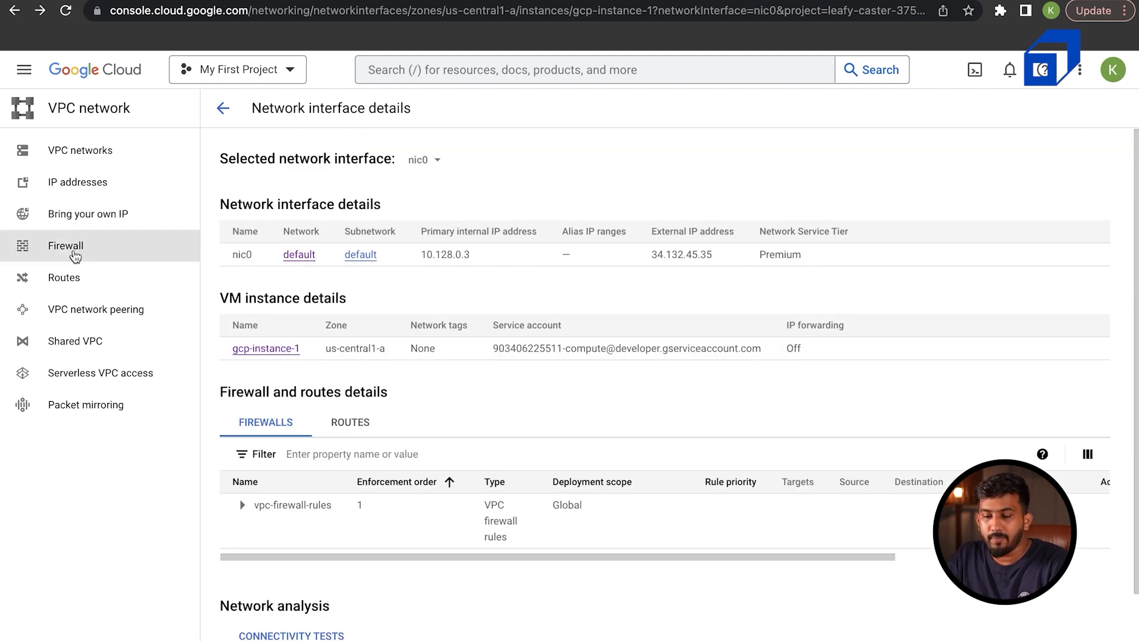
left_click(75, 256)
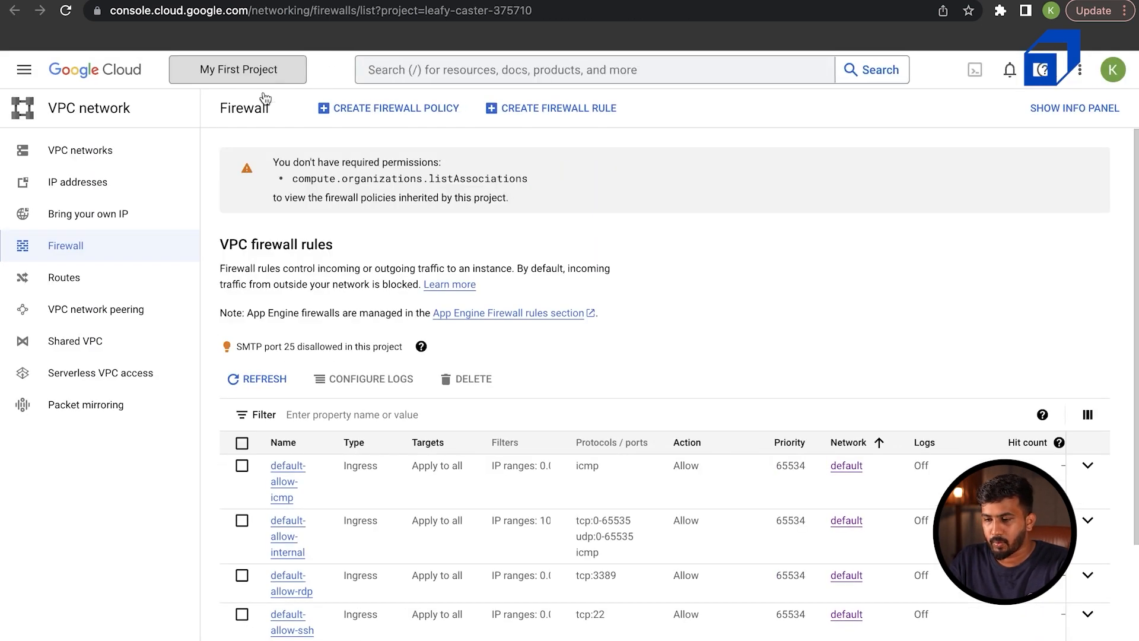
scroll(661, 253, "down", 4)
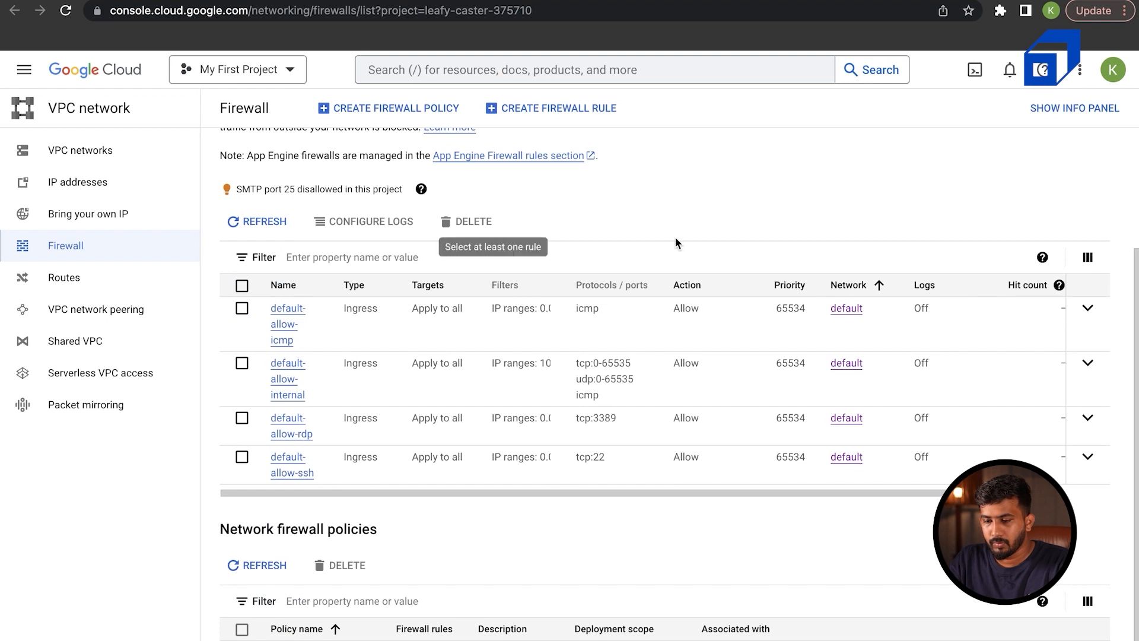
scroll(741, 404, "down", 1)
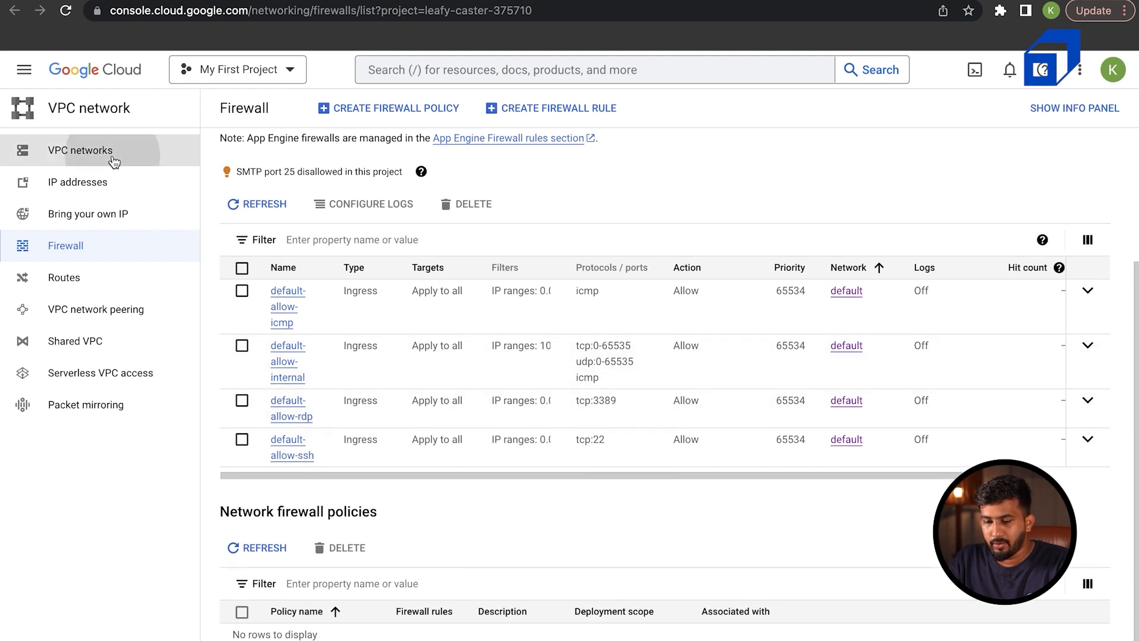
Open the firewalls of the default VPC network and start adding a new firewall rule.
left_click(76, 152)
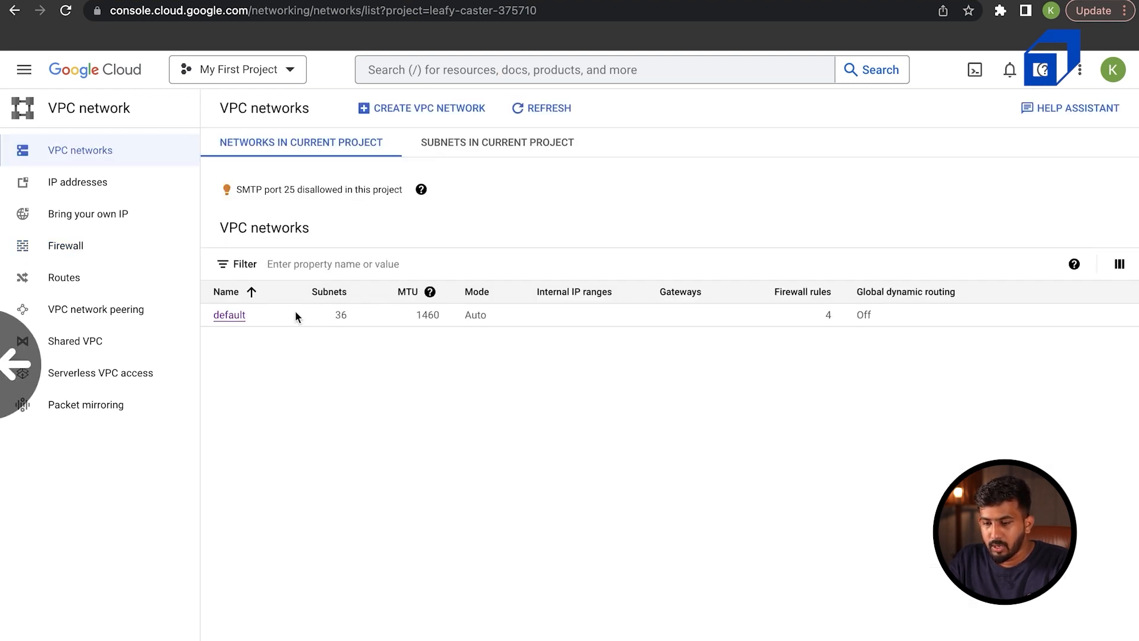
left_click(233, 316)
scroll(470, 350, "down", 7)
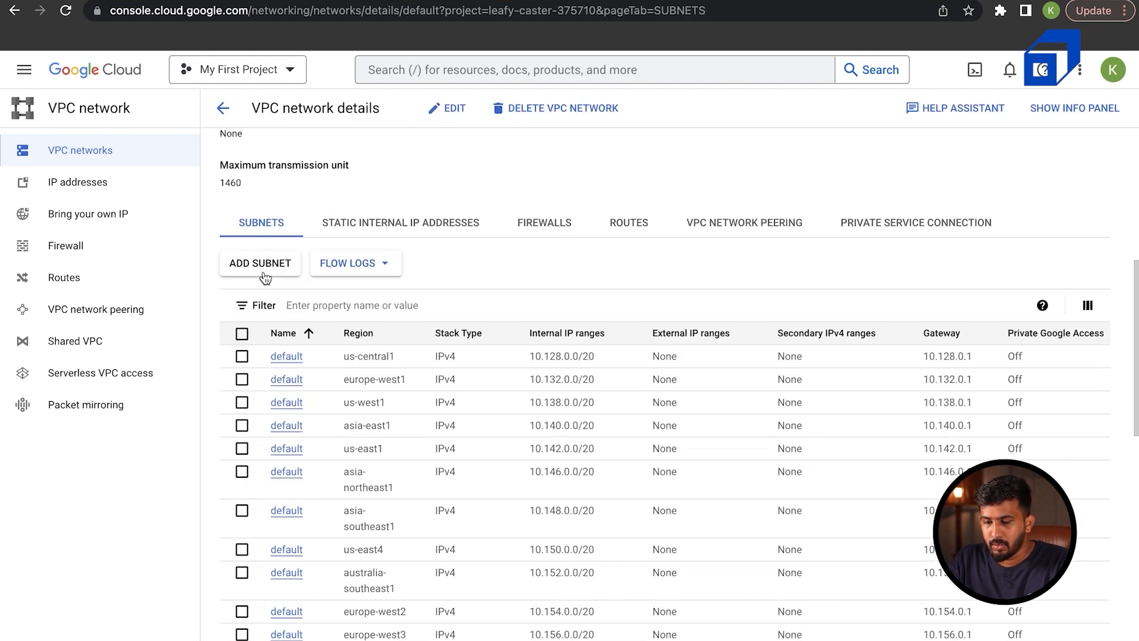
left_click(540, 223)
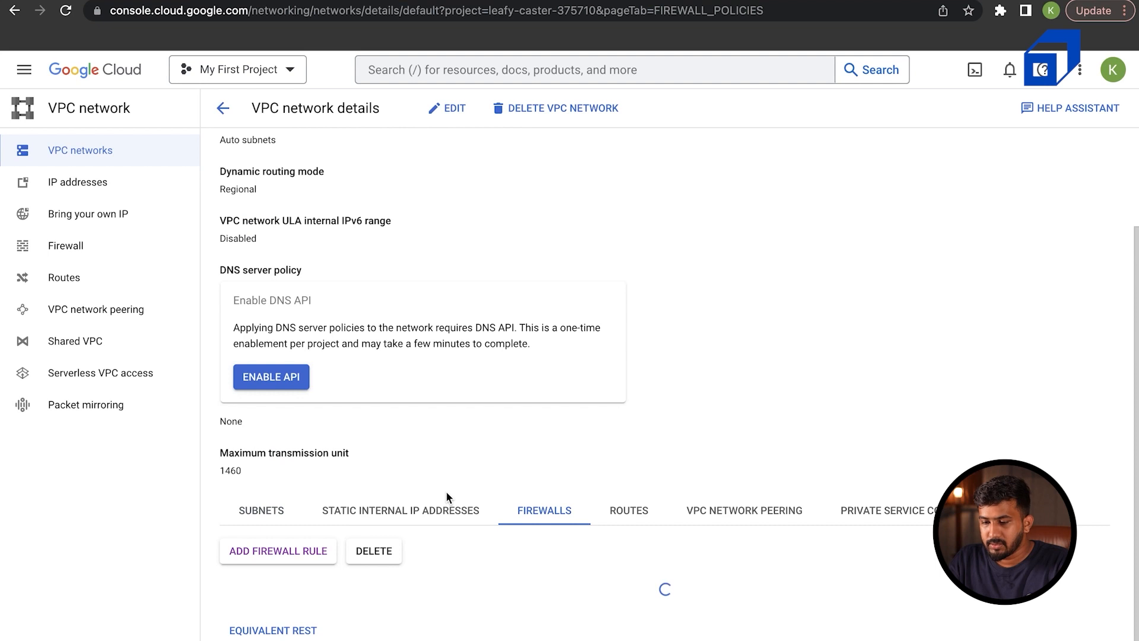
scroll(755, 445, "down", 2)
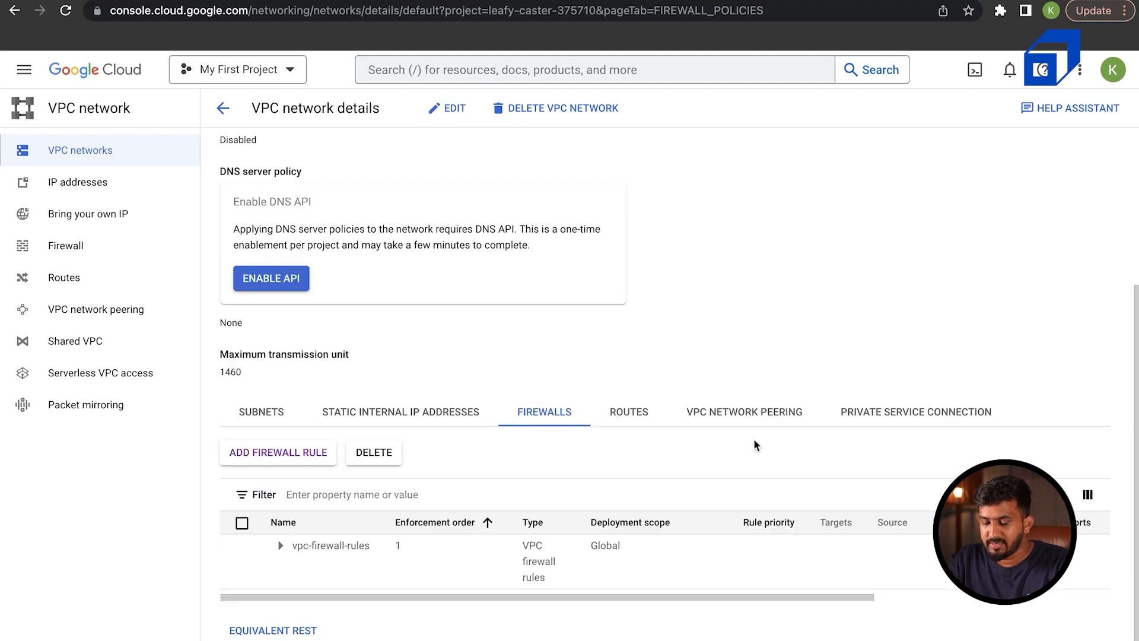
left_click(293, 454)
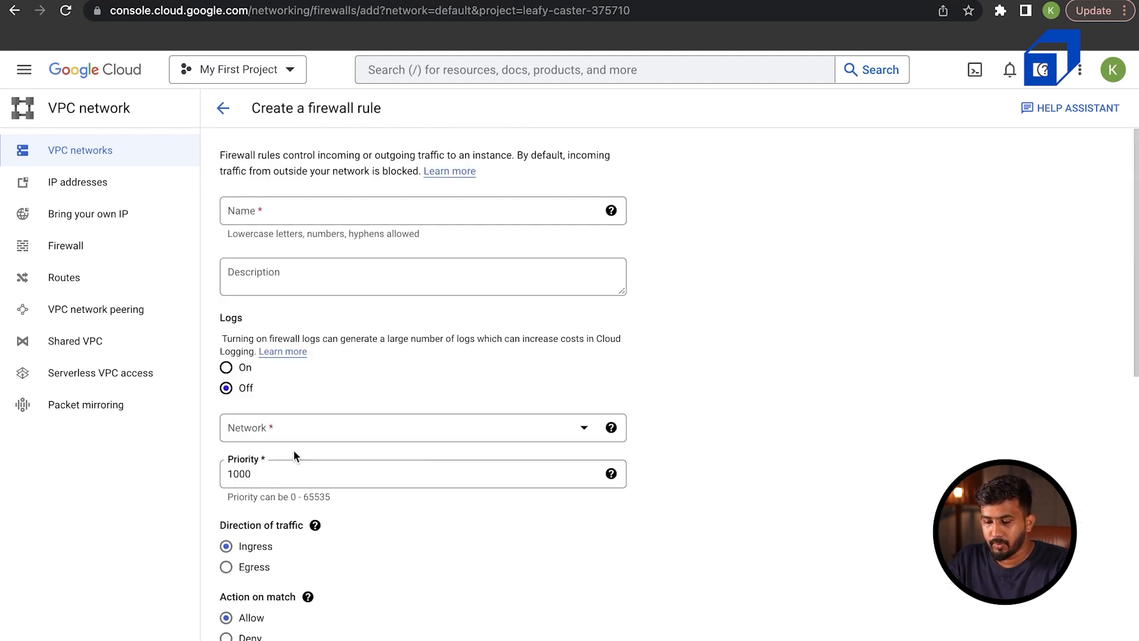
Name the firewall rule http-rule1 and describe it as "Allows HTTP traffic".
left_click(311, 212)
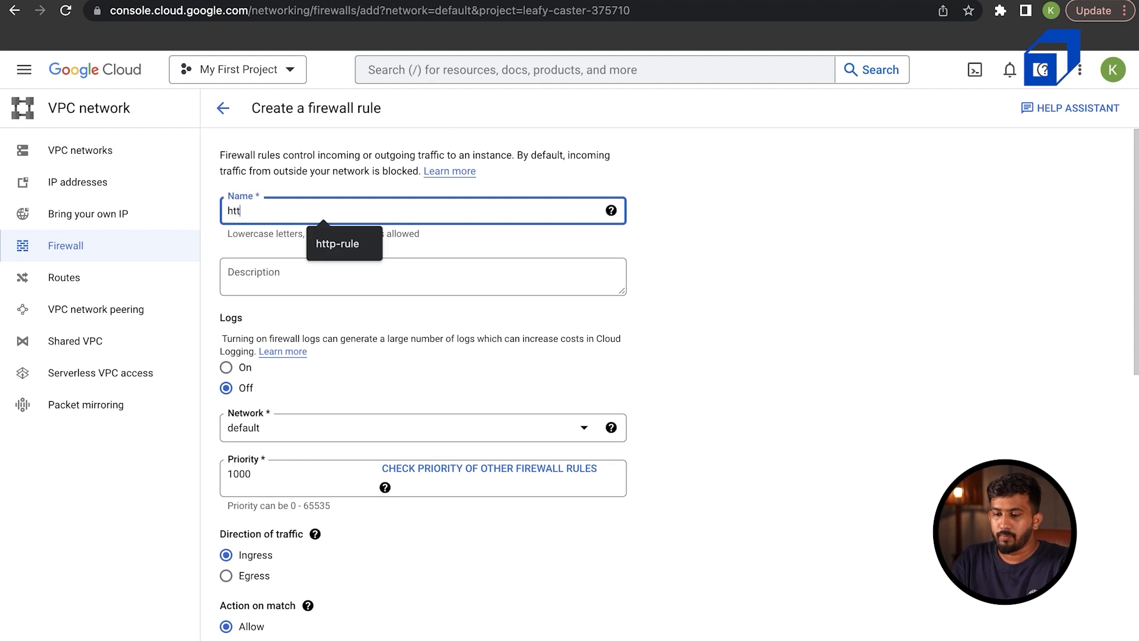
type("http")
left_click(350, 248)
left_click(281, 291)
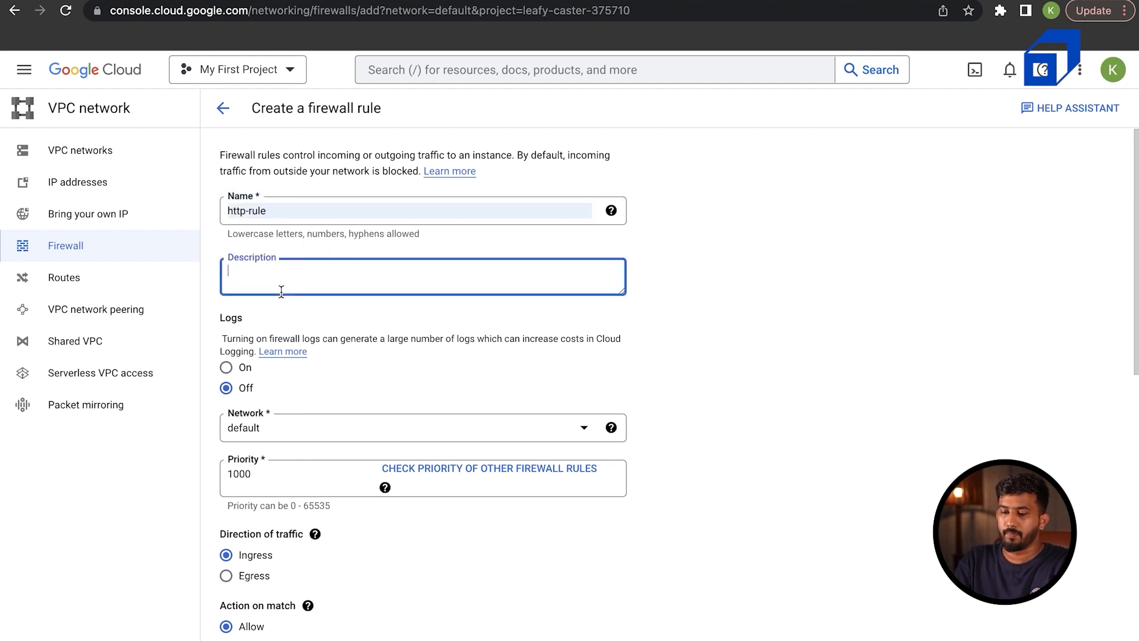
left_click(291, 218)
type("1")
left_click(305, 284)
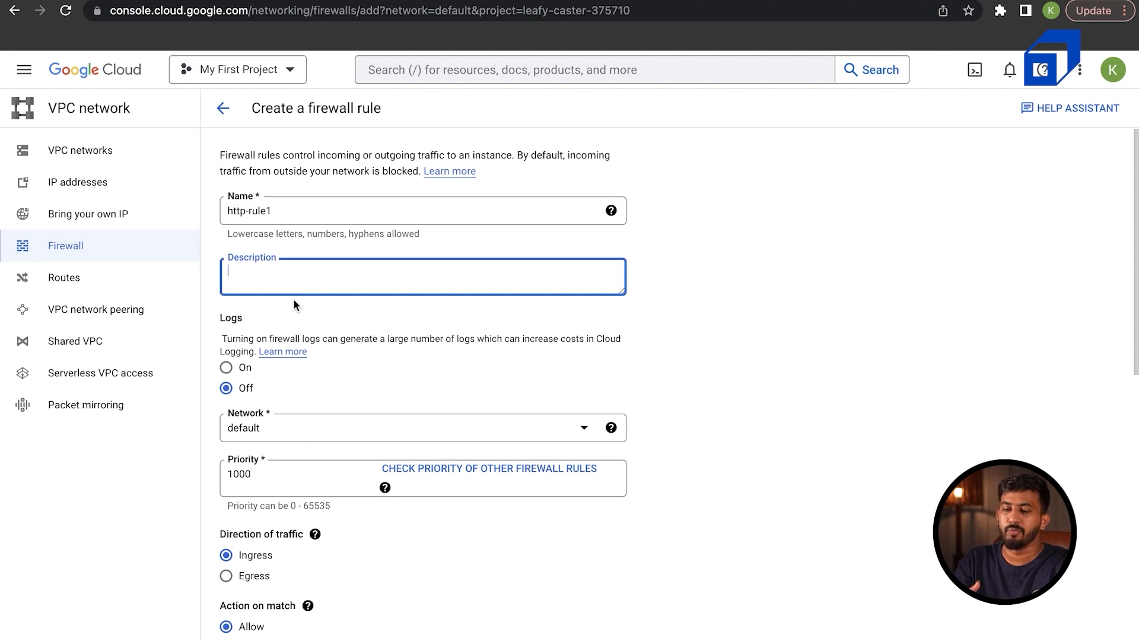
type("Allows HTTP traffic")
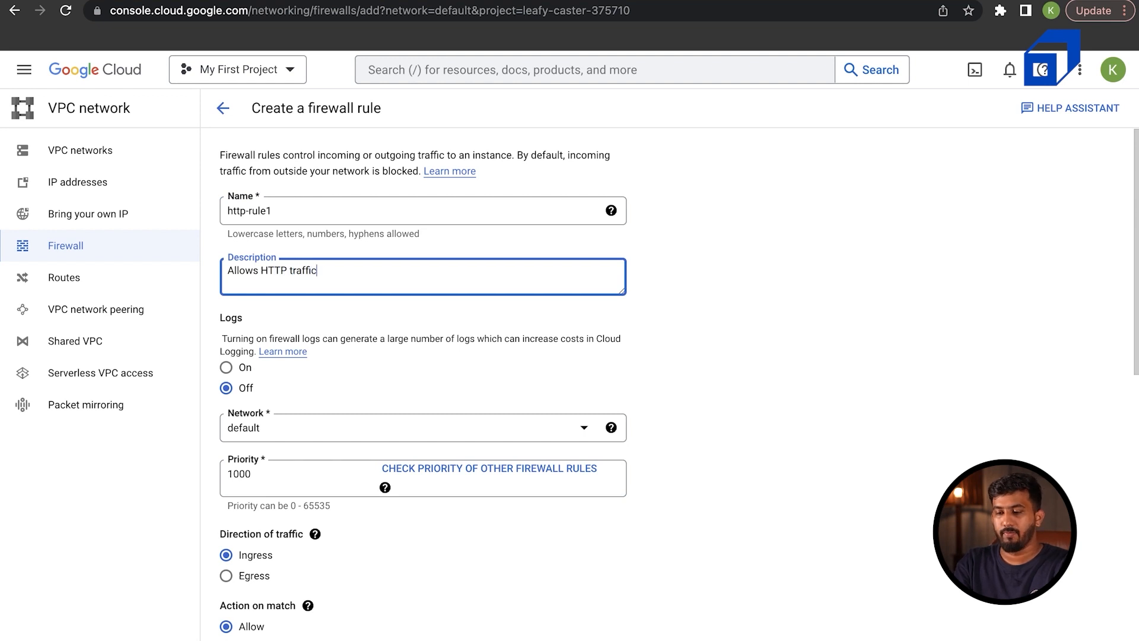
right_click(294, 300)
left_click(683, 355)
Set the rule's targets to all instances in the network and its source IPv4 range to 0.0.0.0/0.
scroll(678, 357, "down", 3)
scroll(678, 364, "down", 2)
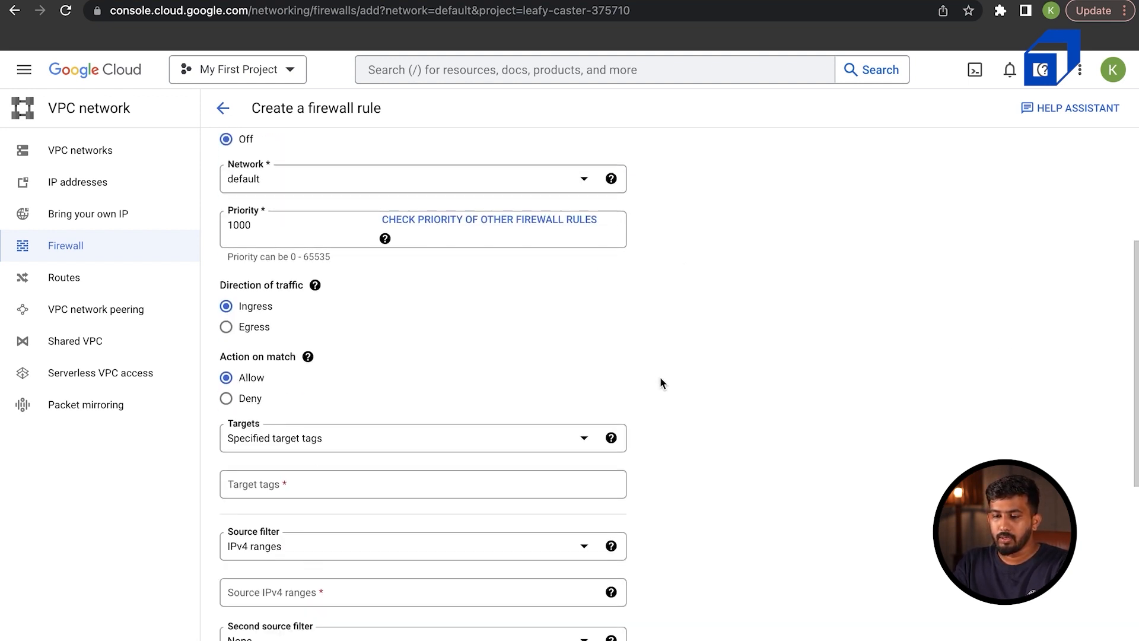
left_click(373, 369)
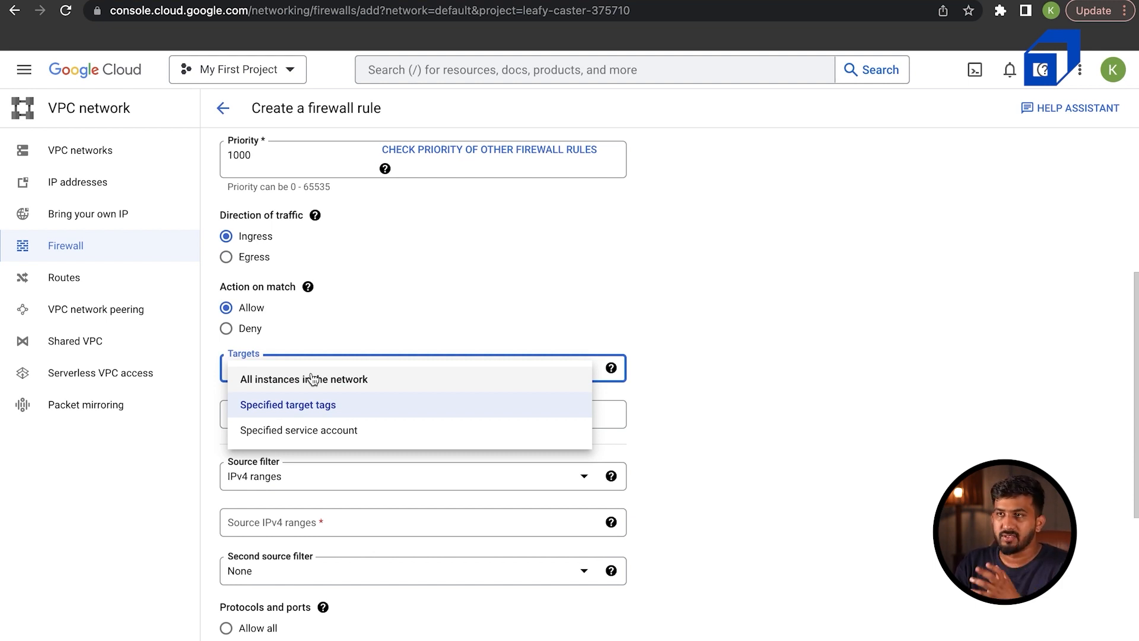
left_click(282, 381)
left_click(280, 479)
type("0.0.0.0/0")
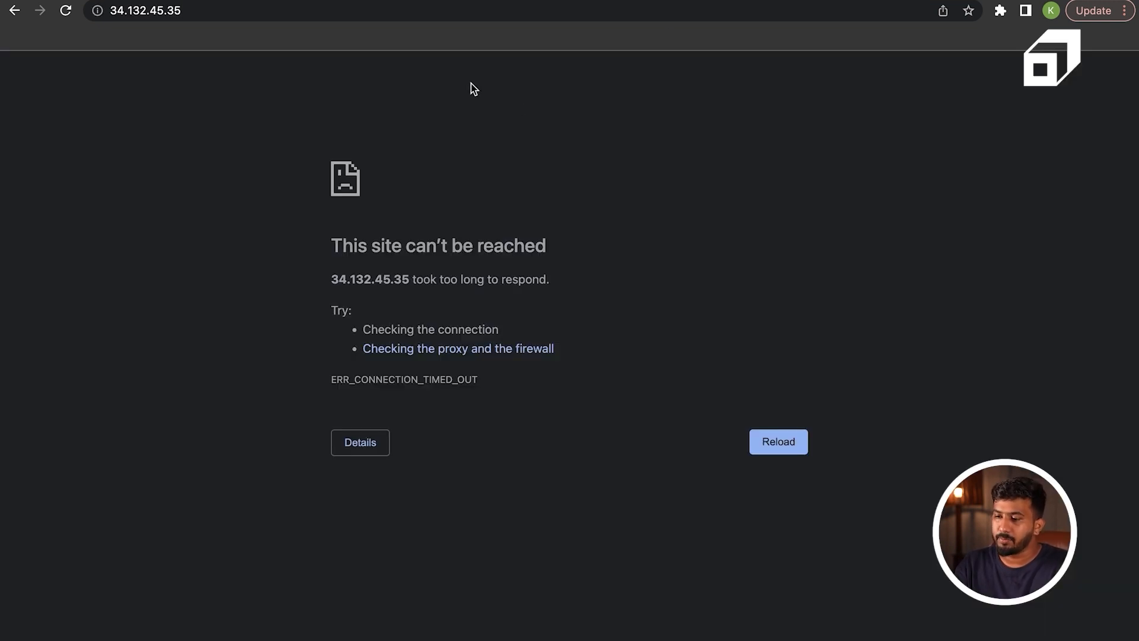
Reload the instance's web page at 34.132.45.35, and return to the firewall rule form.
left_click(65, 11)
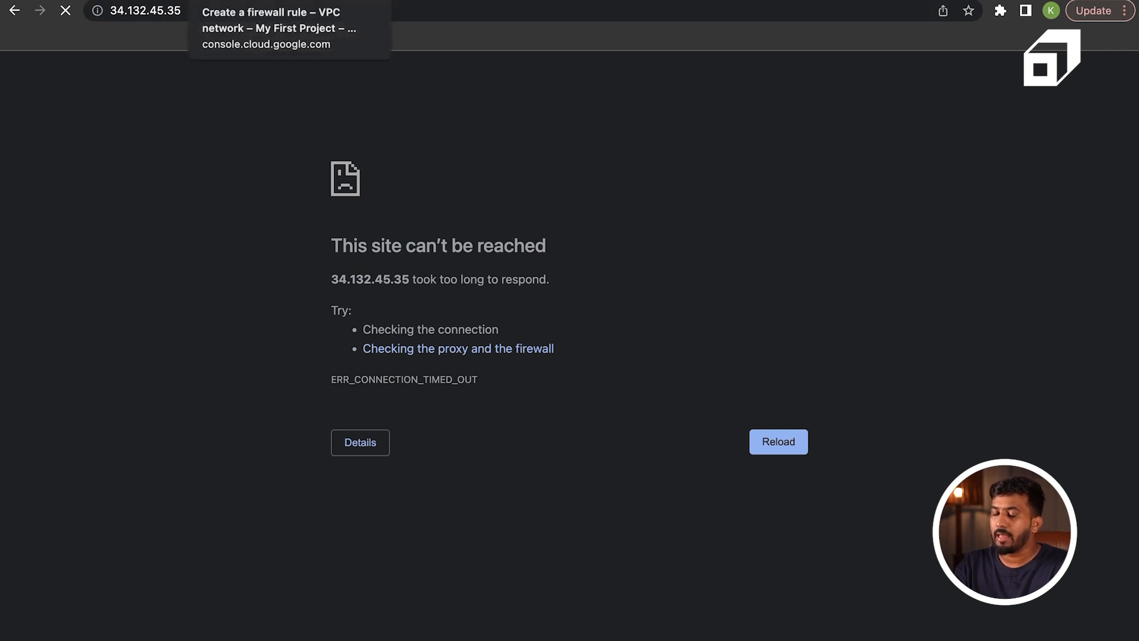
left_click(255, 0)
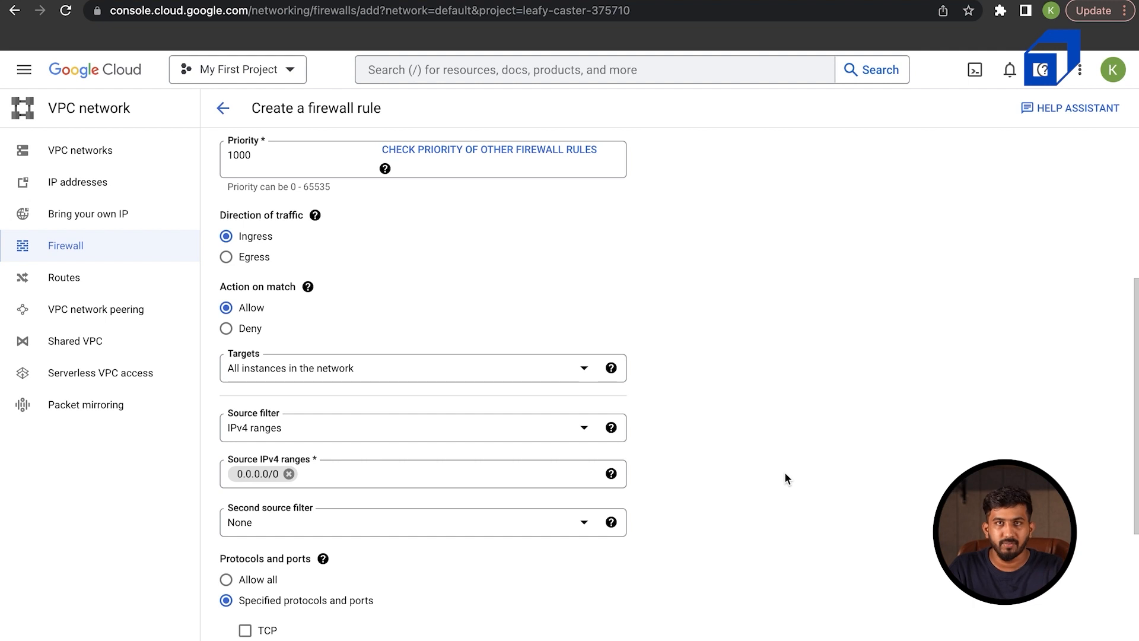
Allow TCP port 80 under the specified protocols and ports, and create the firewall rule.
scroll(785, 473, "down", 2)
scroll(785, 471, "down", 2)
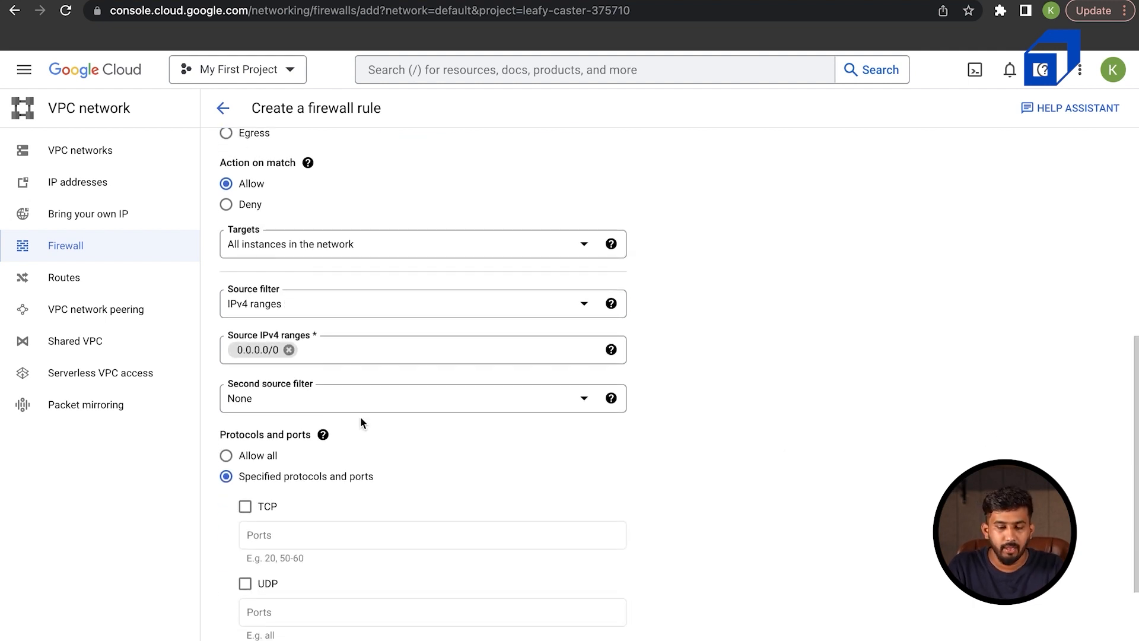
scroll(254, 469, "down", 2)
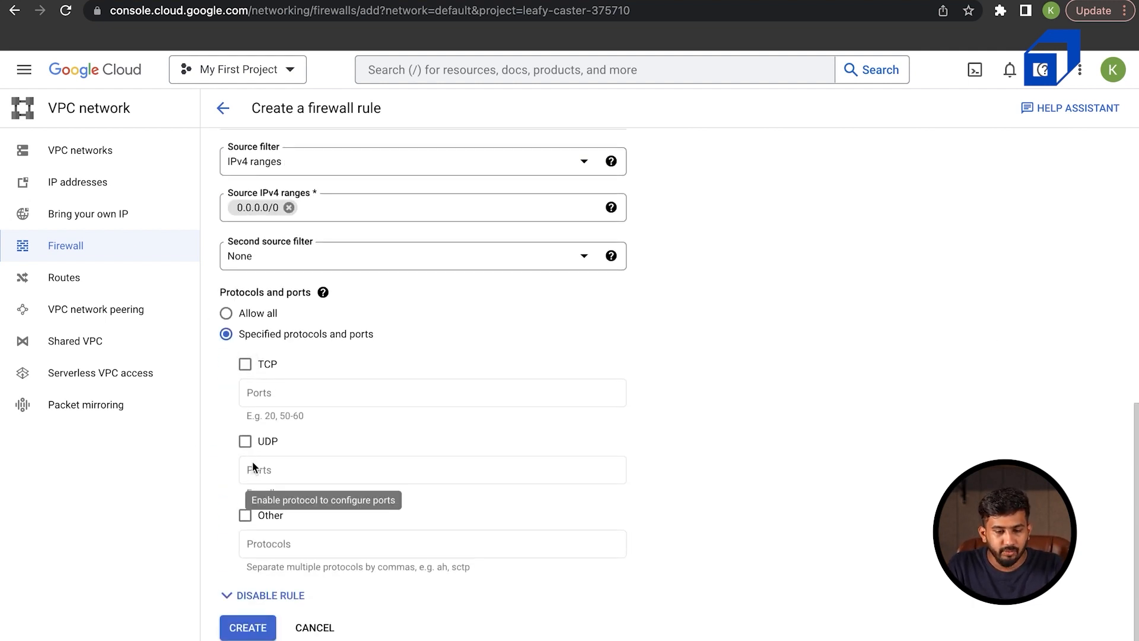
left_click(246, 365)
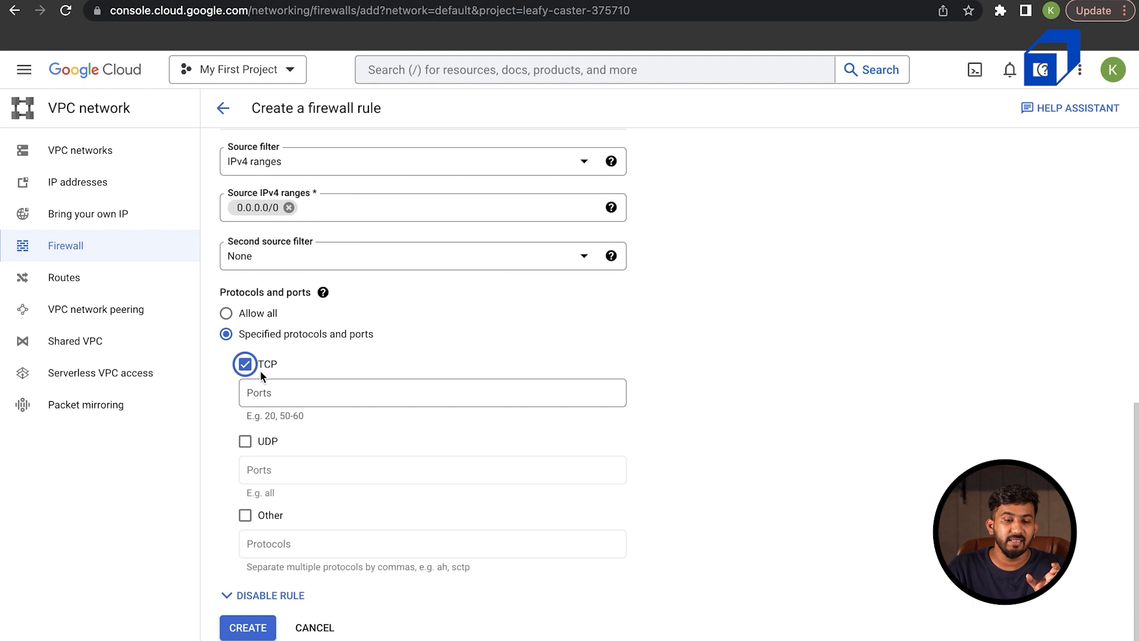
left_click(258, 392)
type("90")
key("BackSpace")
key("BackSpace")
type("80")
left_click(979, 449)
scroll(978, 447, "down", 1)
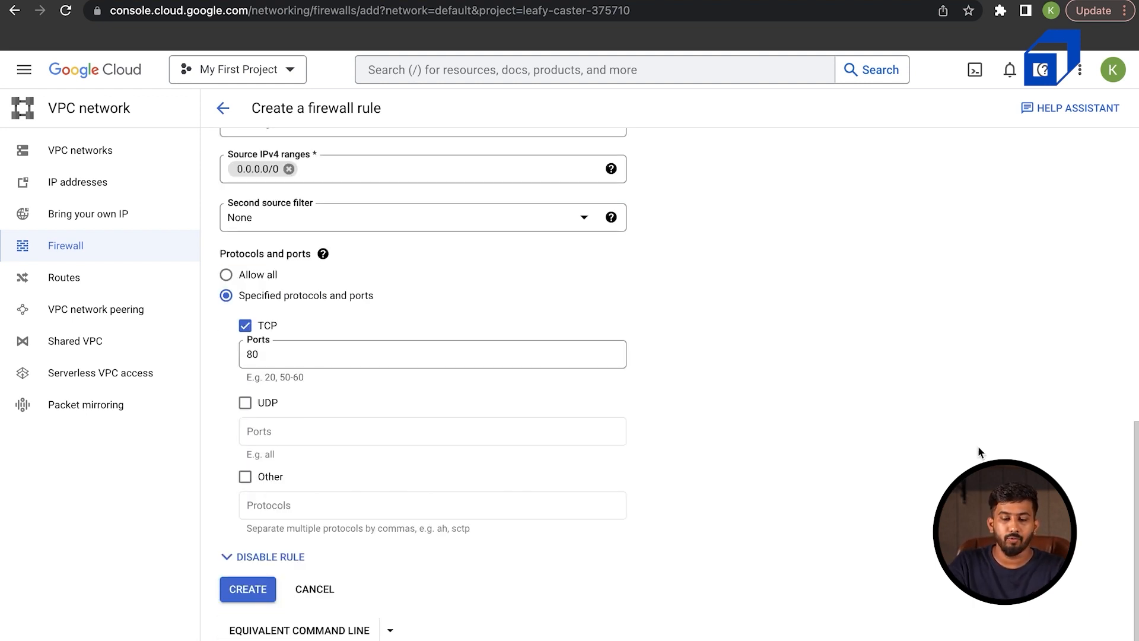
left_click(258, 593)
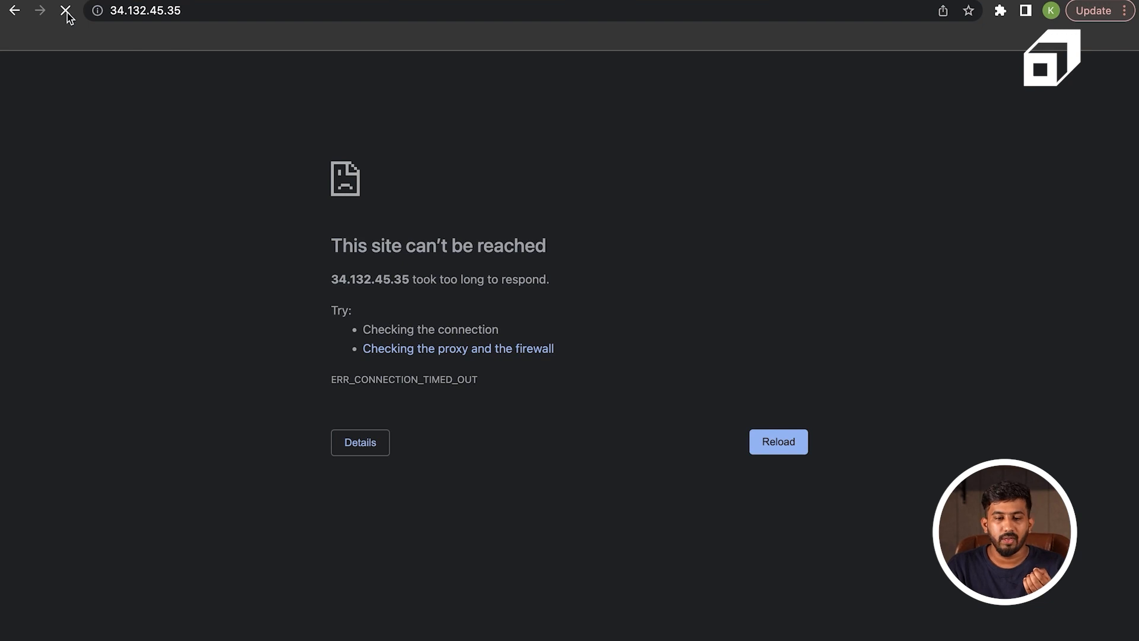
Request 34.132.45.35 again in the browser to test HTTP access with the new rule.
left_click(138, 10)
key("Return")
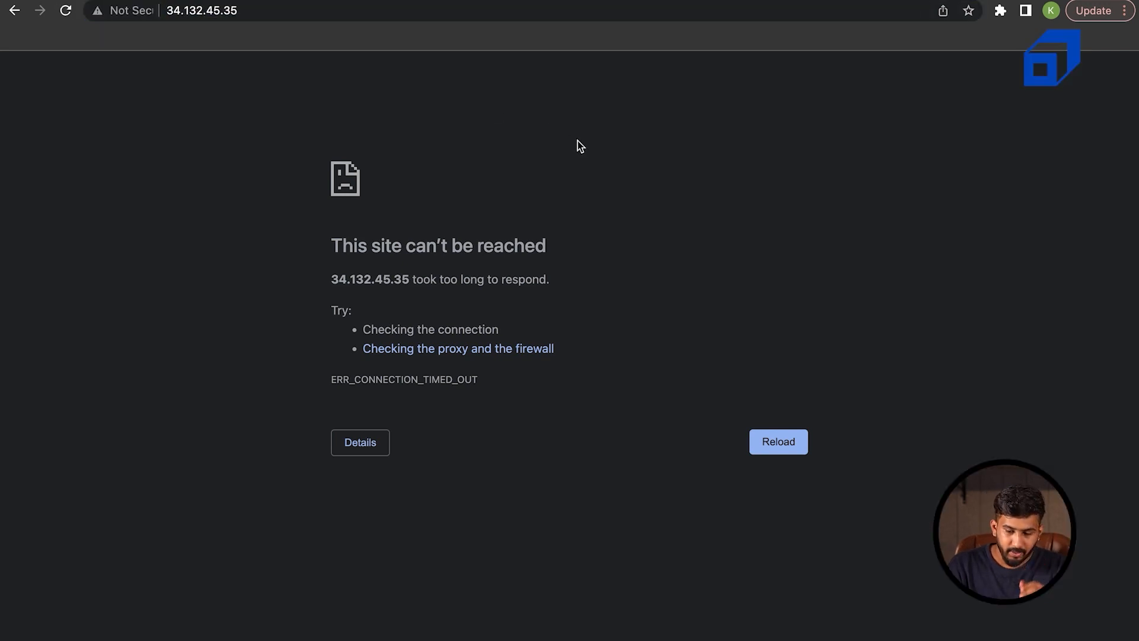
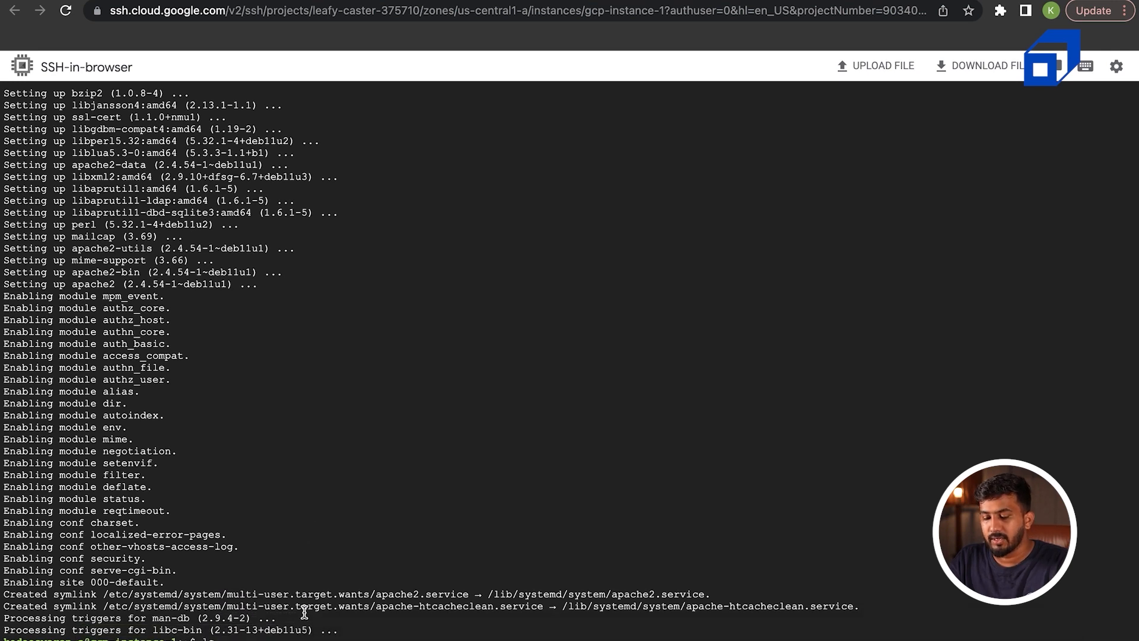
In the gcp-instance-1 SSH session, enlarge the terminal view and list the files in /var/www/html.
key("Return")
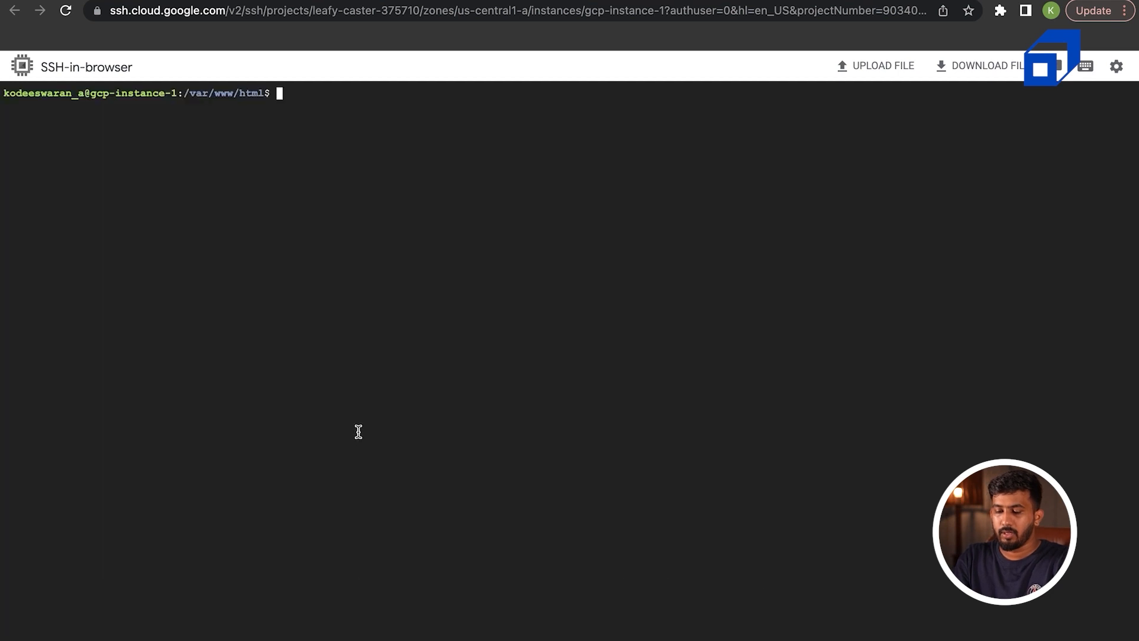
left_click_drag(184, 93, 280, 94)
left_click(298, 95)
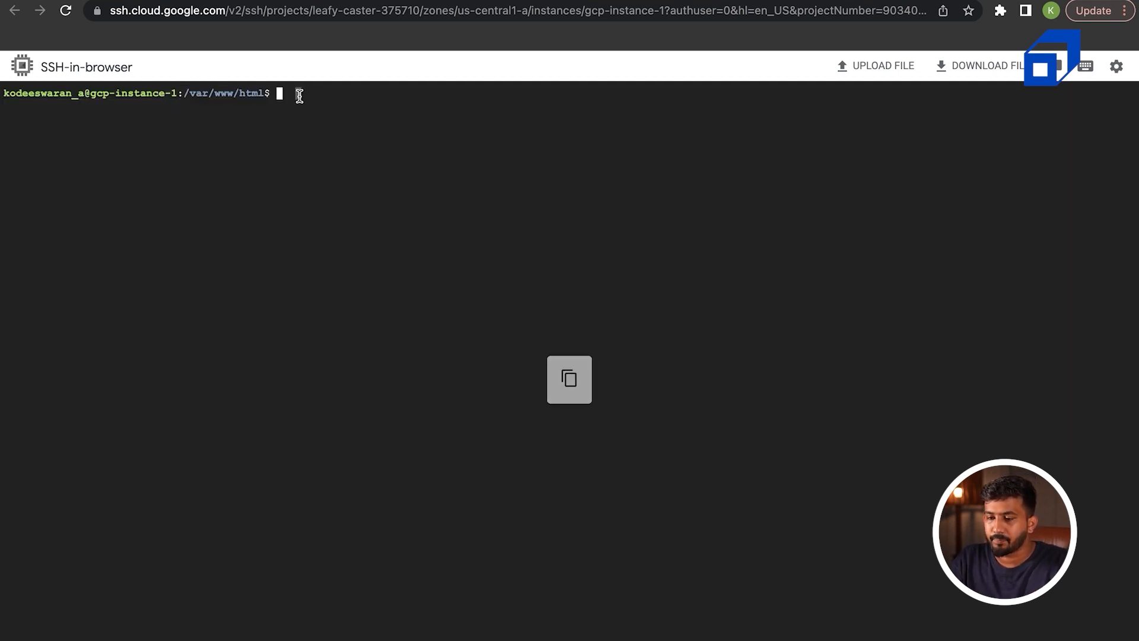
key("super+plus")
key("super+plus")
key("super+plus")
key("super+plus")
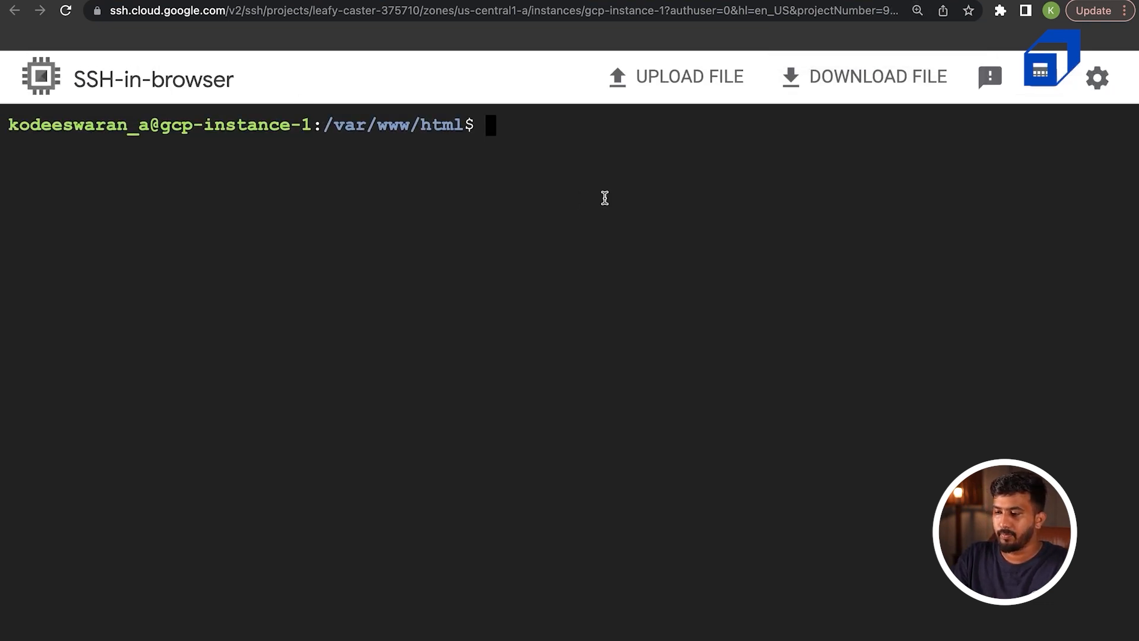
type("ls")
key("Return")
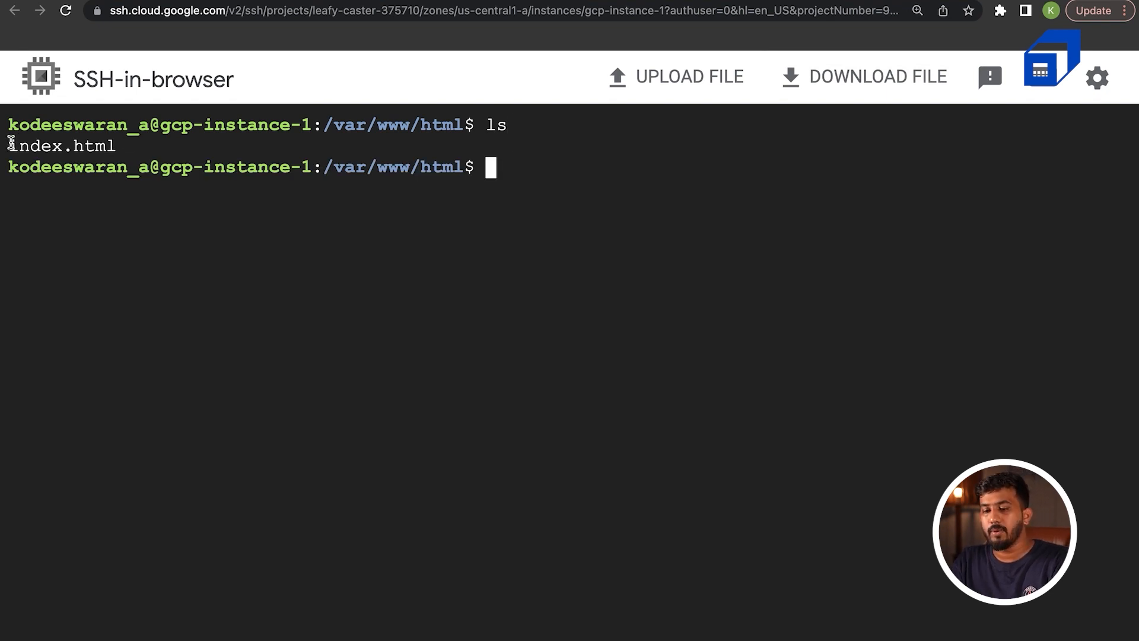
Compare index.html in /var/www/html with the Apache2 default page served at 34.132.45.35, and return to the SSH session.
left_click_drag(9, 147, 127, 146)
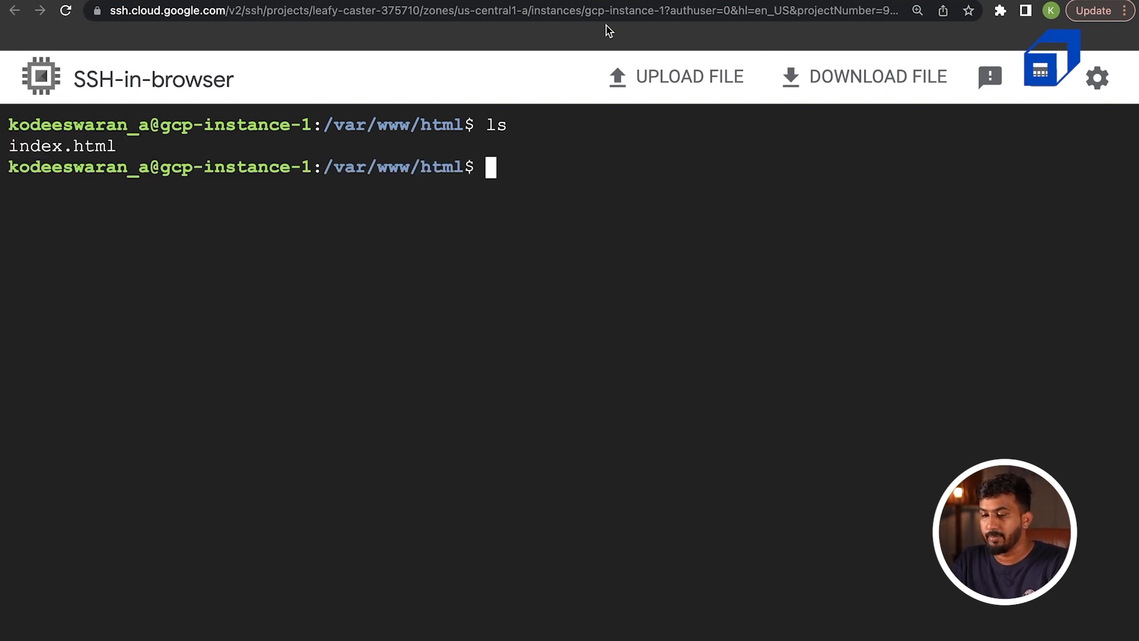
left_click(607, 26)
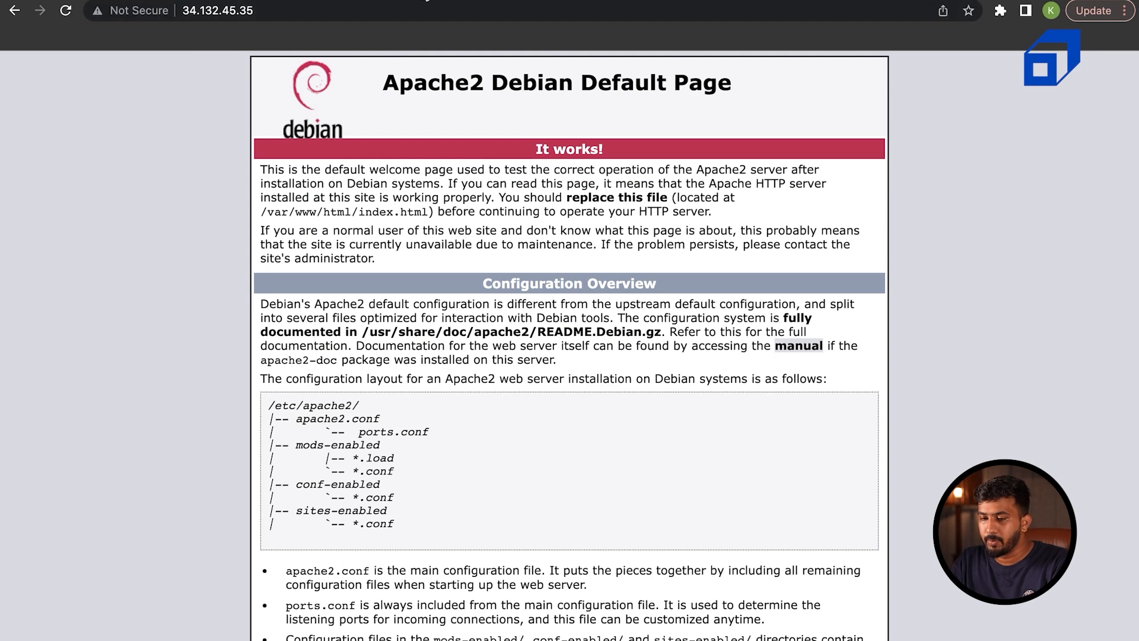
left_click(428, 1)
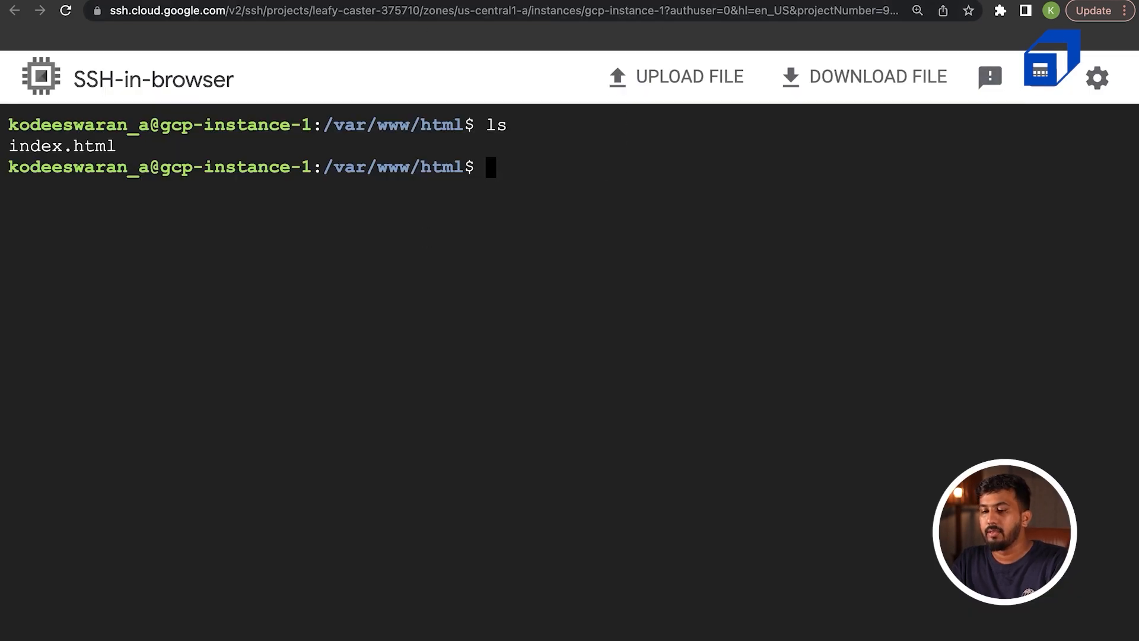
left_click(594, 3)
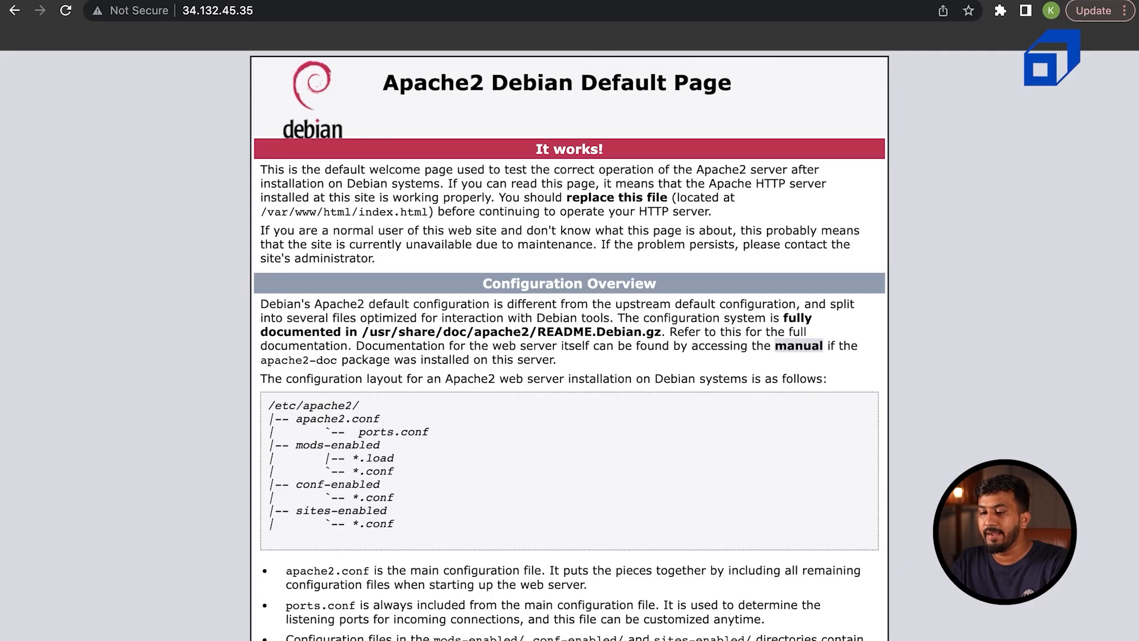
left_click(416, 1)
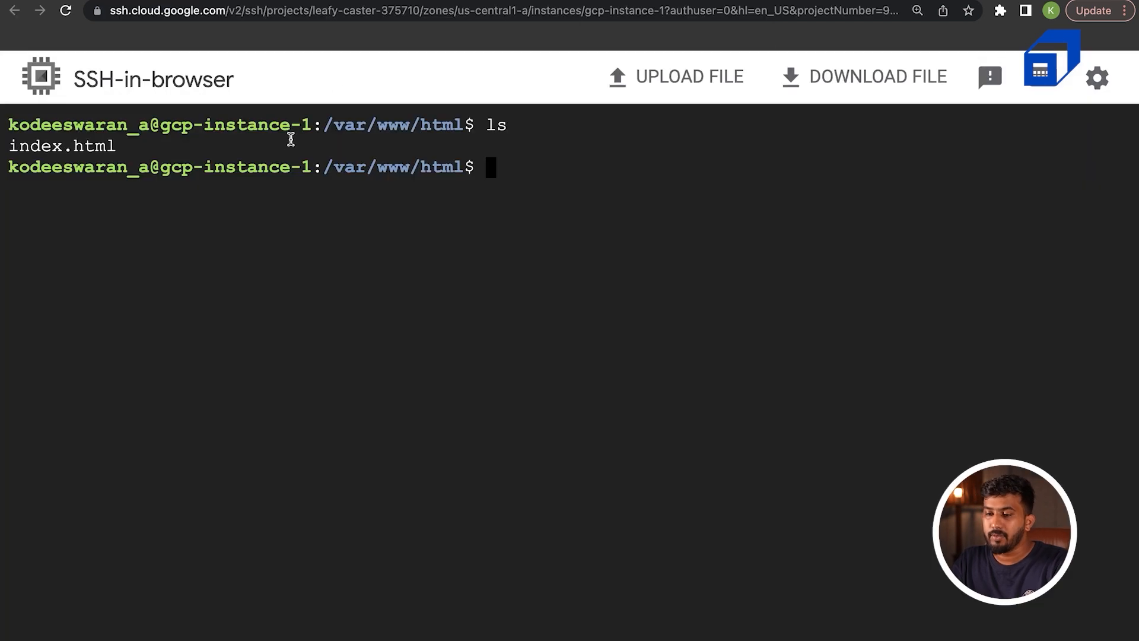
left_click_drag(326, 125, 467, 126)
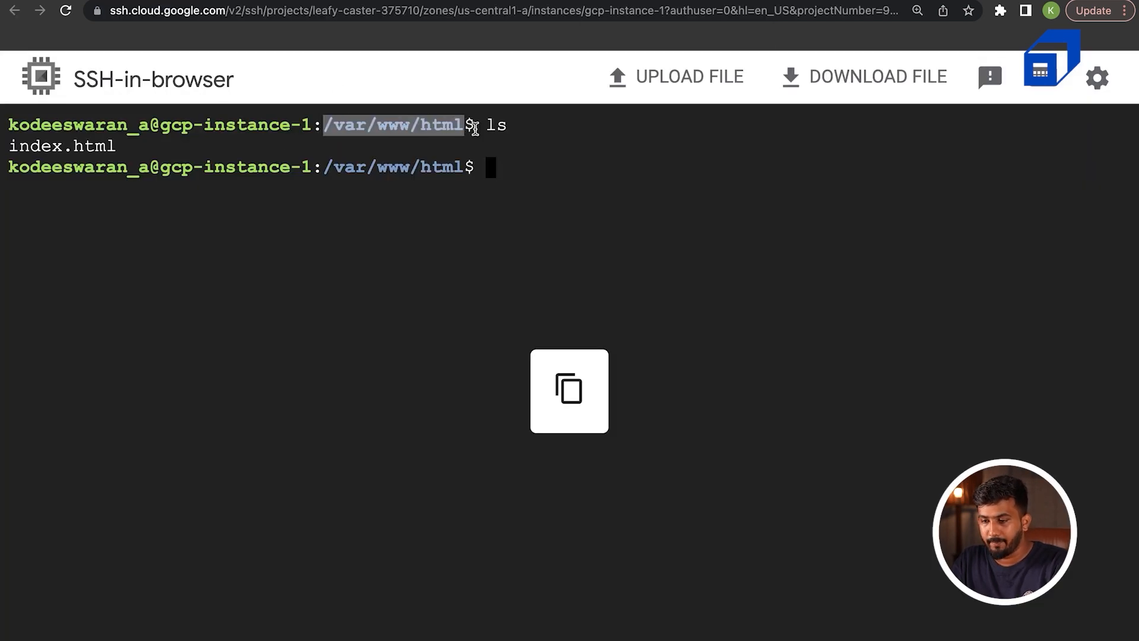
left_click(512, 164)
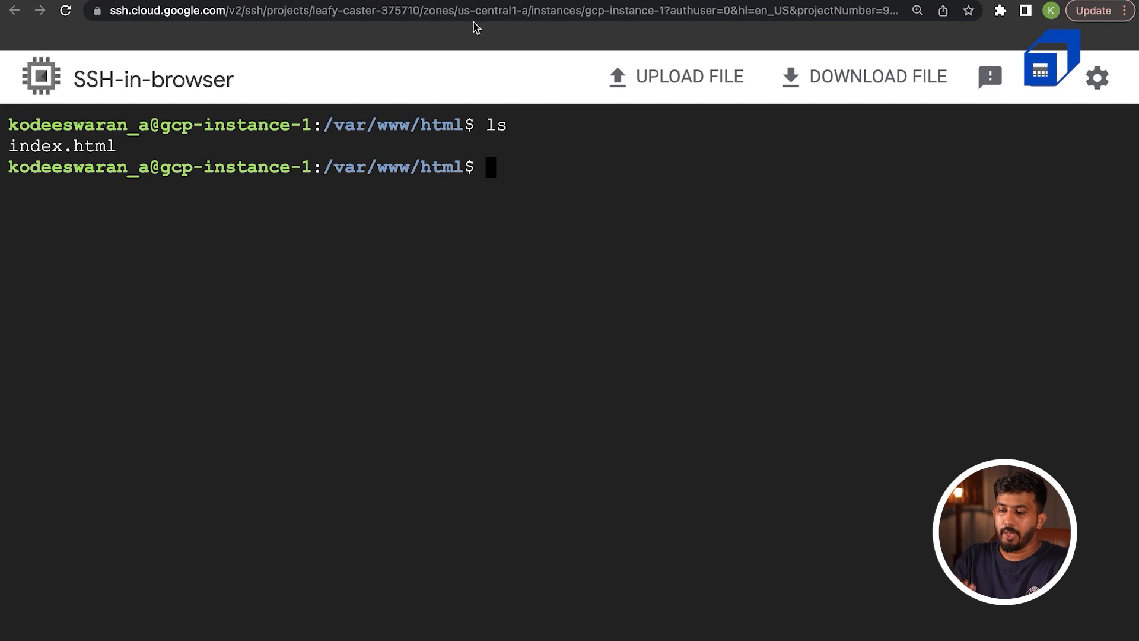
left_click(605, 1)
left_click(509, 1)
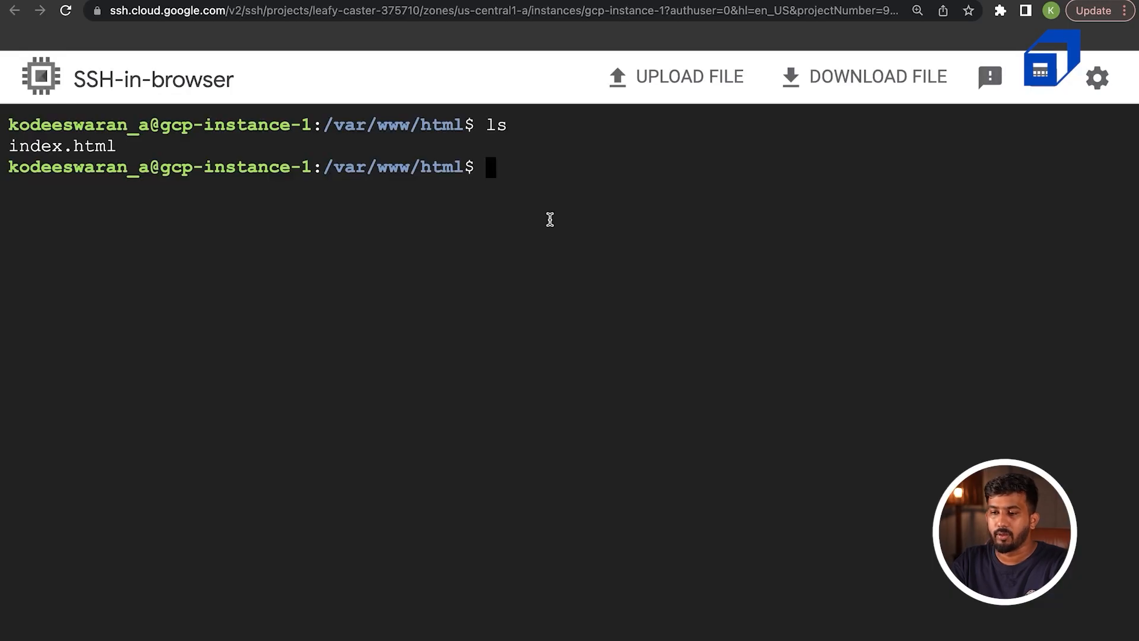
Open index.html in /var/www/html for editing with sudo nano.
type("sud")
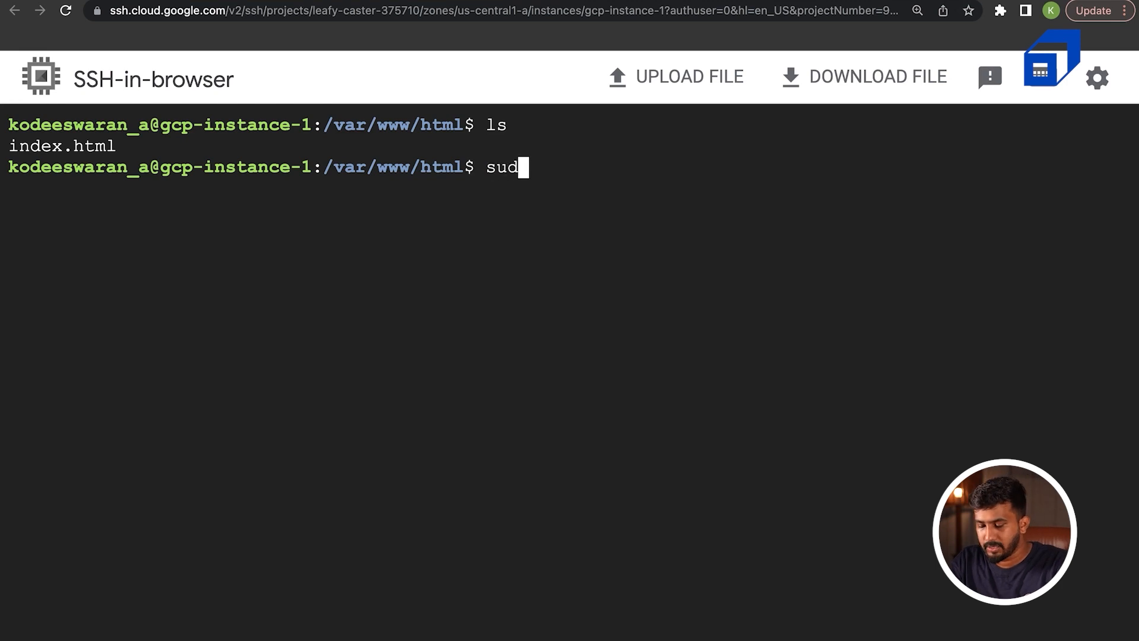
type("o nano in")
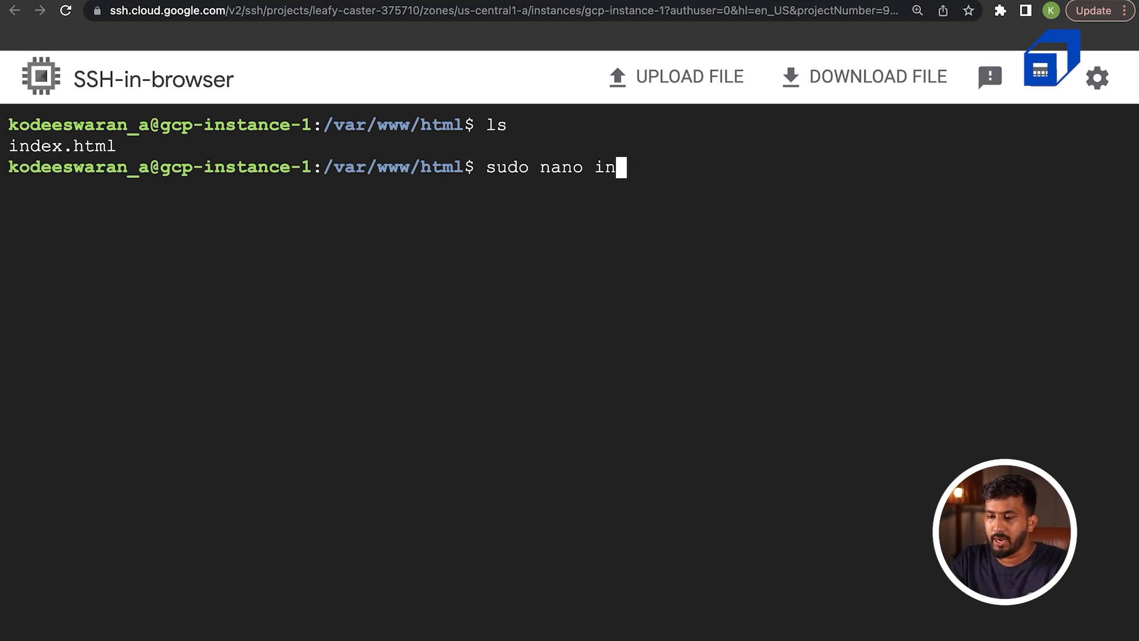
type("dex.html")
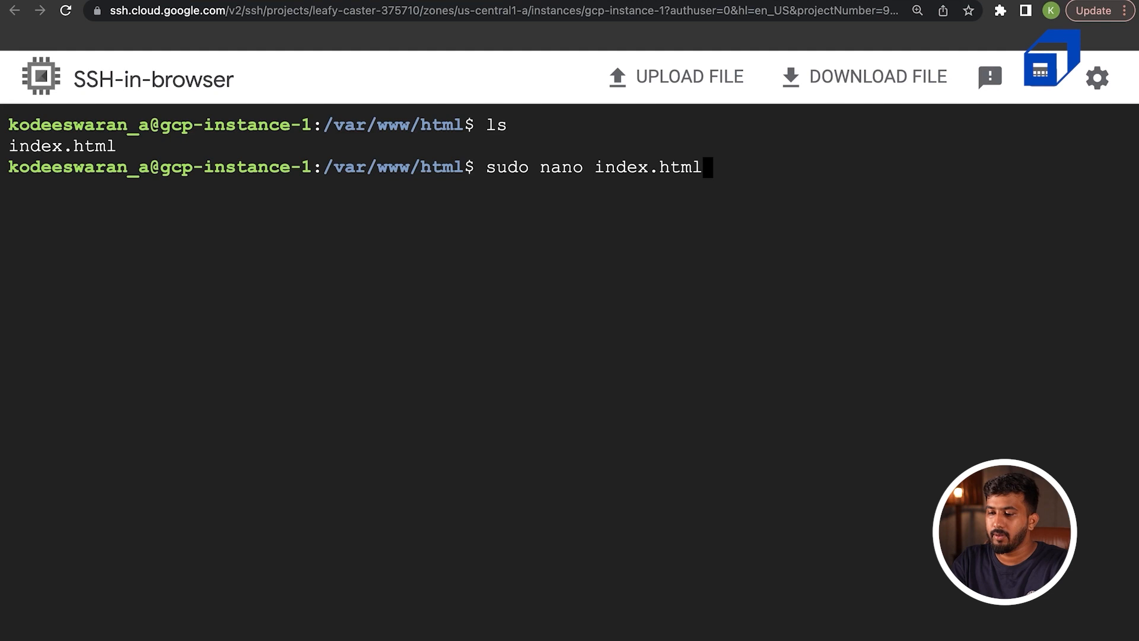
key("Return")
In the page body of index.html, extend the "It works!" section heading to read "It works! - But UPDATED".
scroll(281, 346, "down", 15)
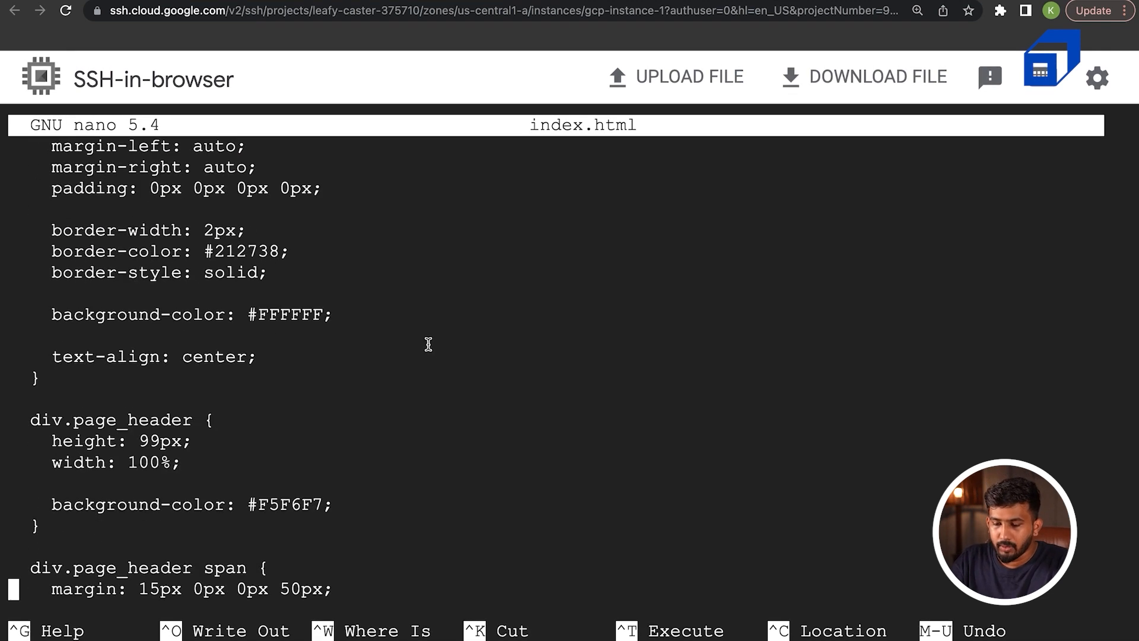
scroll(431, 349, "down", 15)
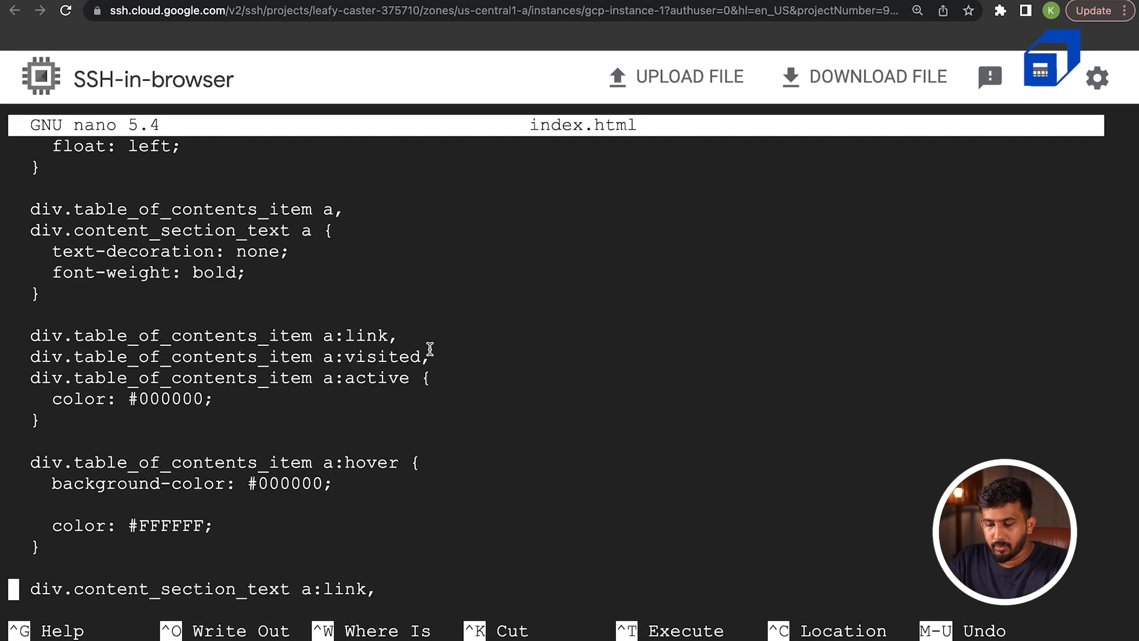
scroll(232, 369, "down", 15)
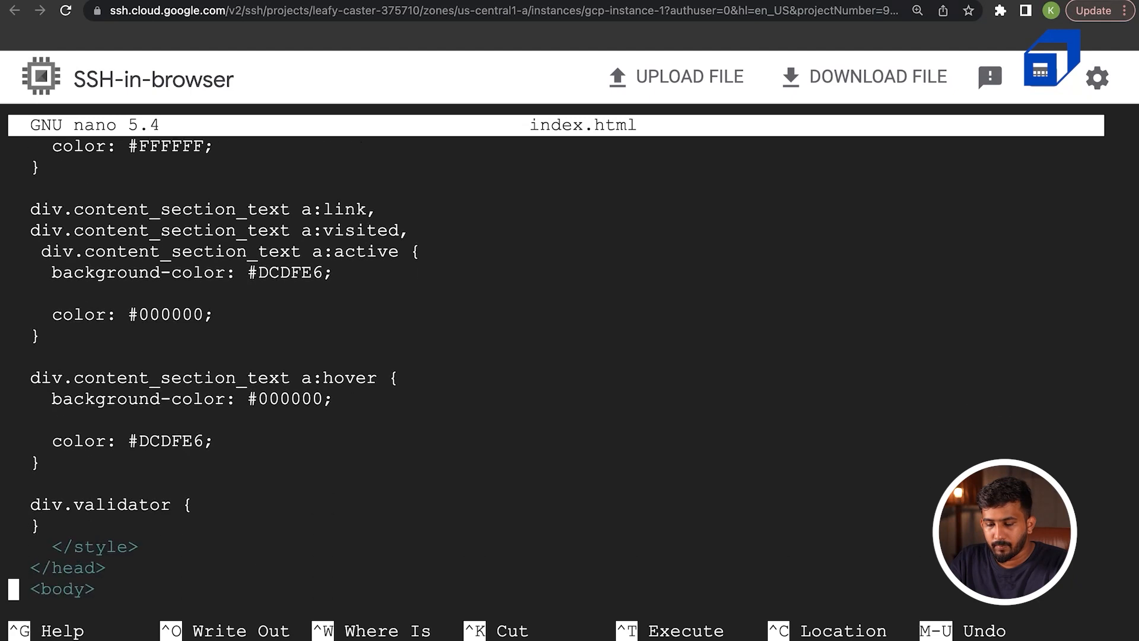
scroll(282, 368, "down", 5)
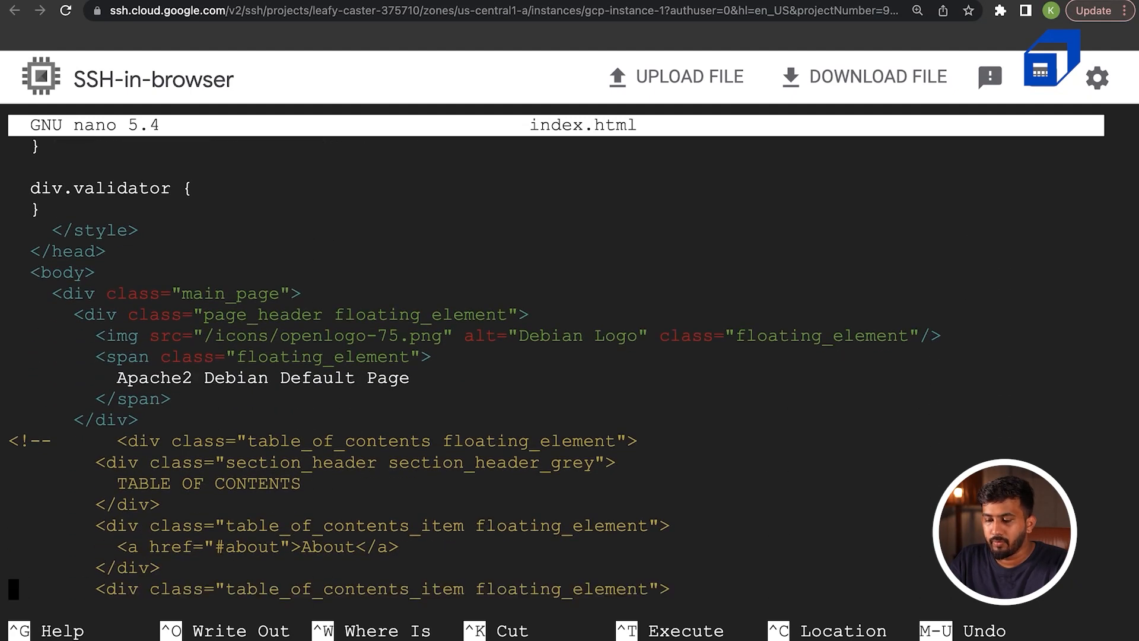
scroll(475, 368, "down", 6)
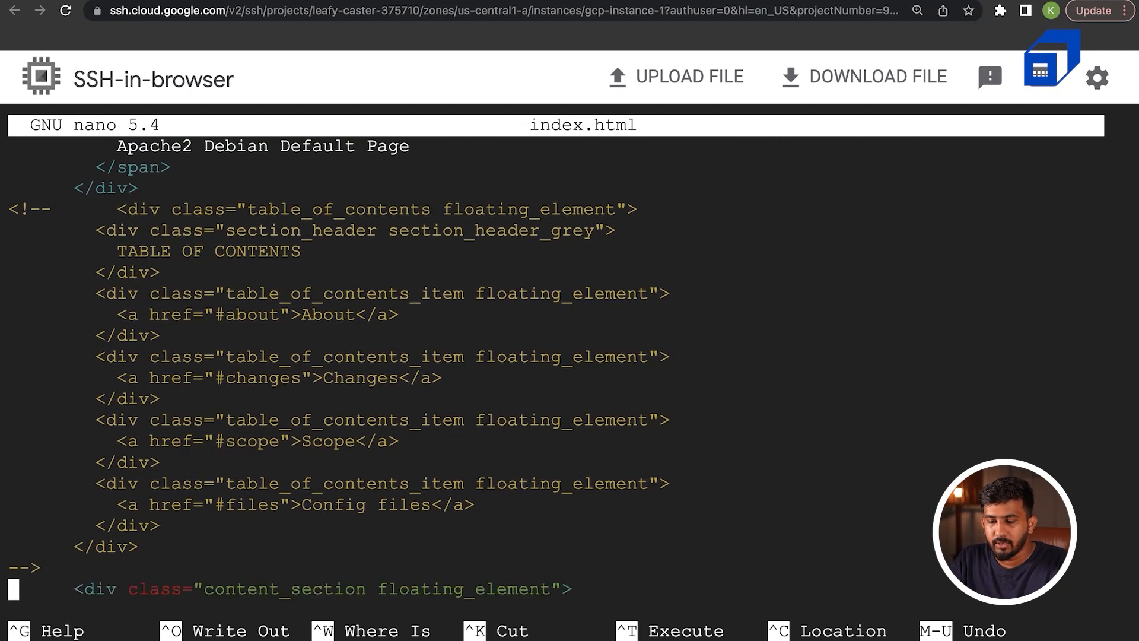
scroll(474, 368, "down", 2)
key("Up")
key("Up")
key("Up")
key("Up")
key("Up")
key("Up")
key("Up")
key("Up")
key("Up")
key("Up")
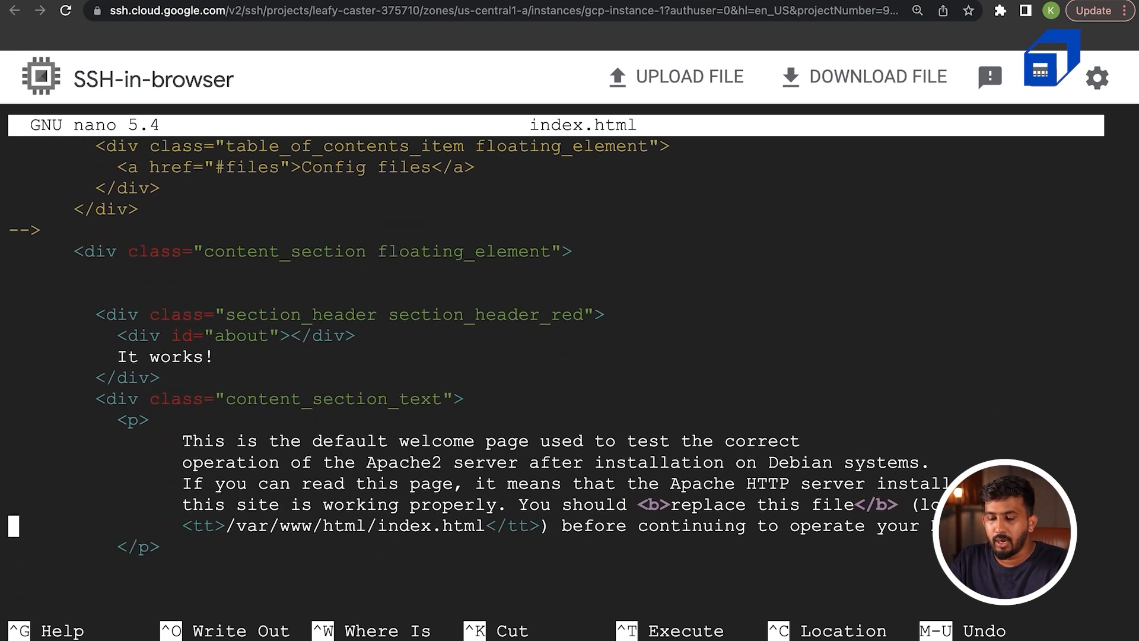
key("Up")
key("Up")
key("Right")
key("Right")
key("Right")
key("Right")
key("Right")
key("Right")
key("Right")
key("Right")
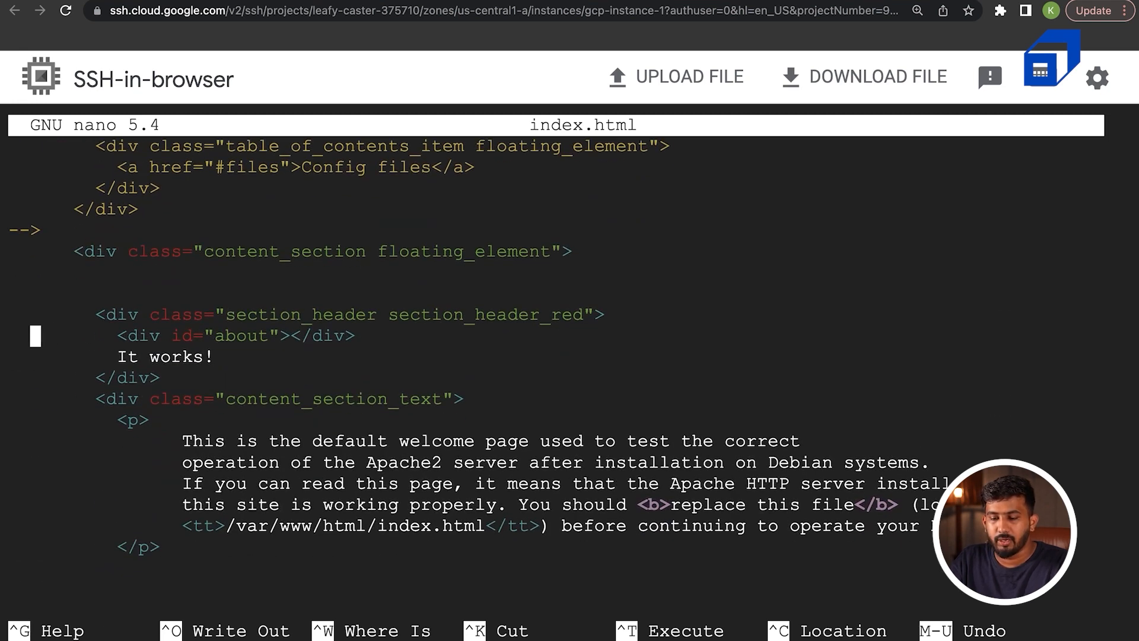
key("Down")
key("Right")
key("Right")
key("Right")
key("Right")
key("Right")
key("Right")
key("Right")
key("Right")
key("Right")
key("Right")
key("Right")
key("Right")
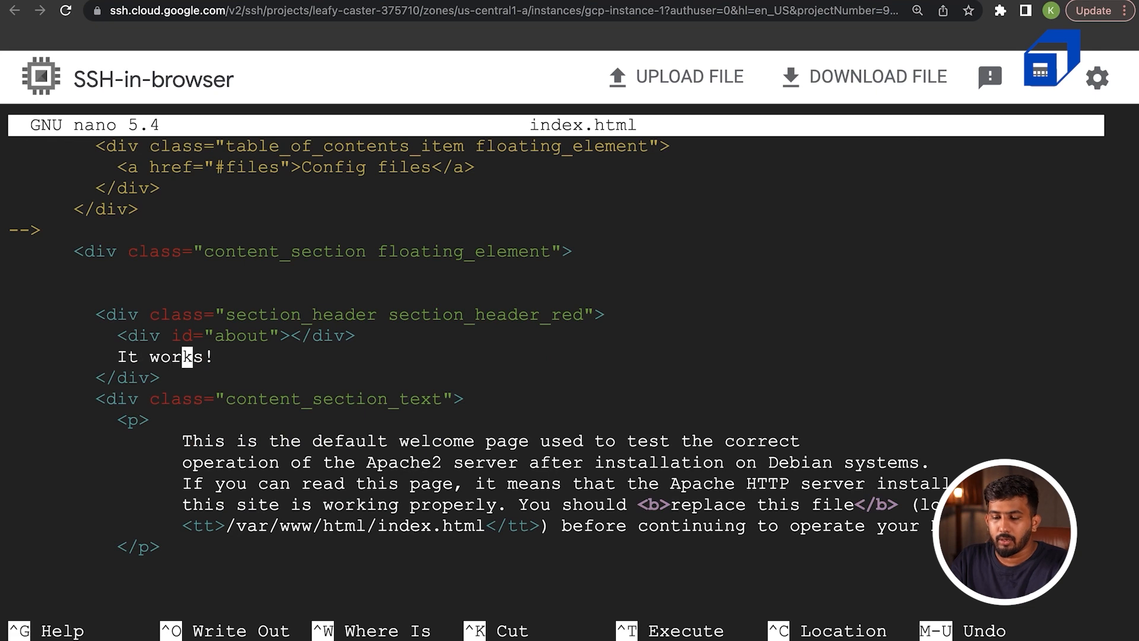
key("Left")
type("- But UPDATED")
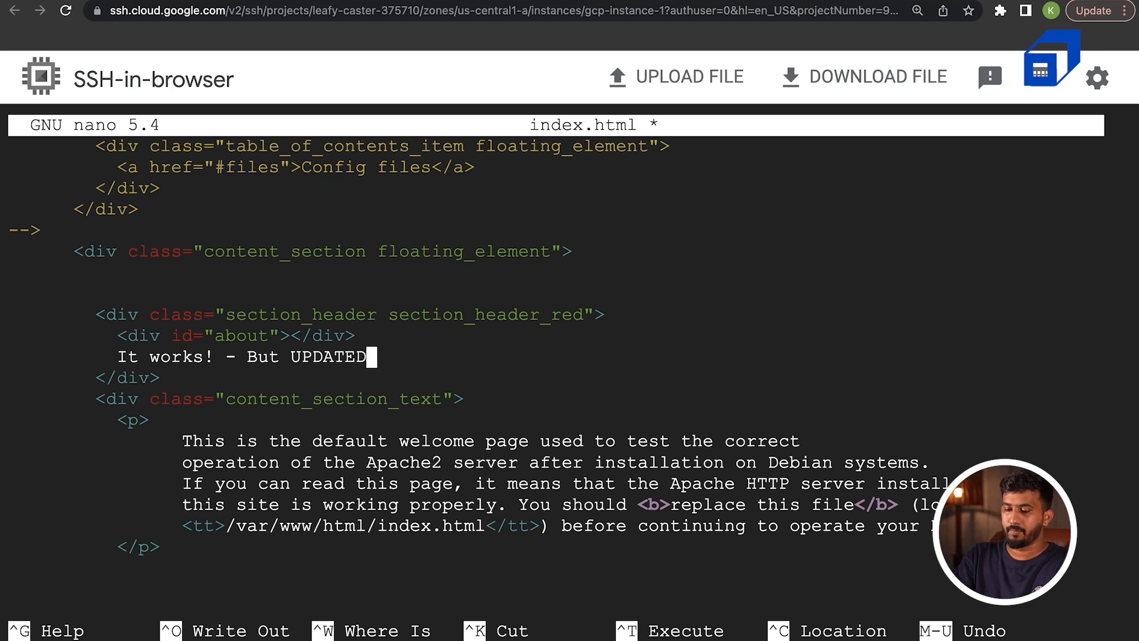
Write the edited file out under the name index.html and exit nano.
key("super+o")
left_click(779, 474)
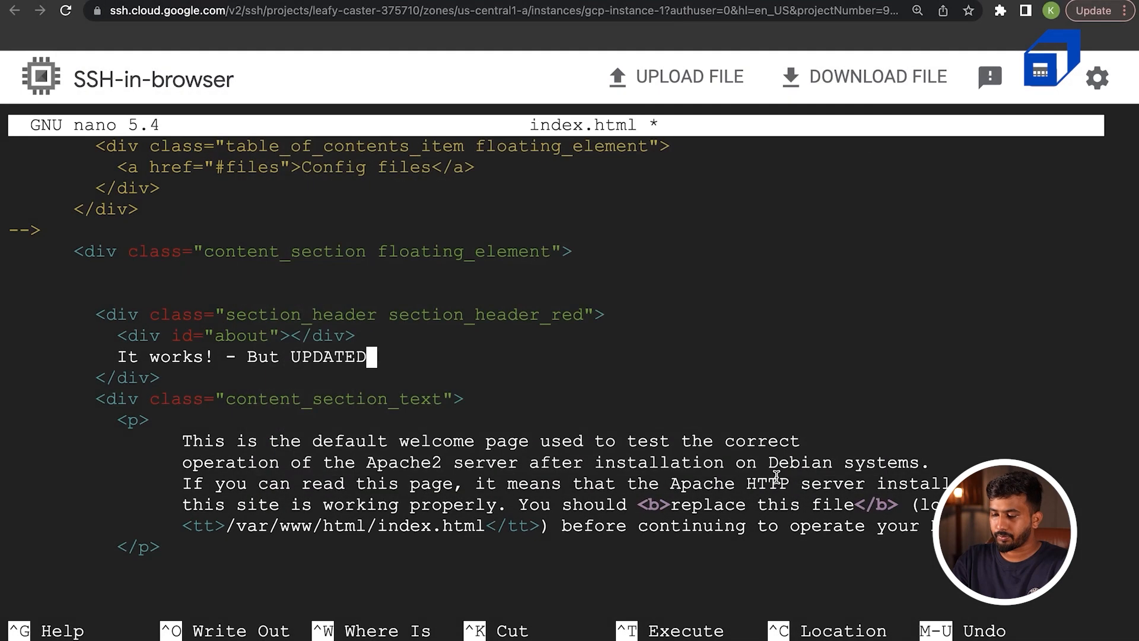
key("ctrl+o")
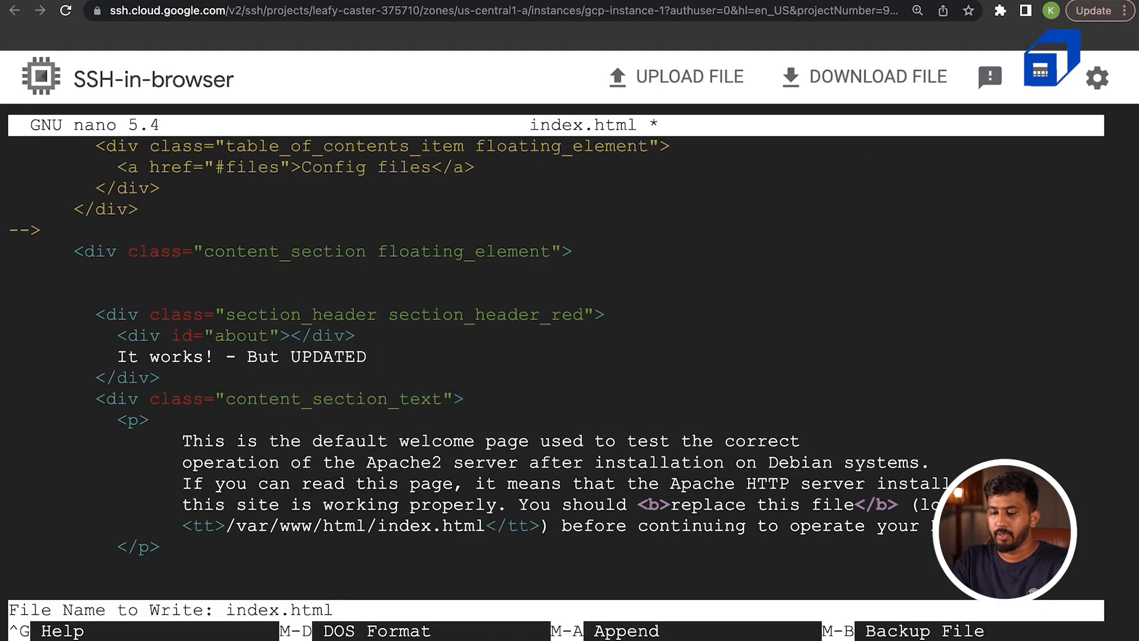
key("Return")
key("ctrl+x")
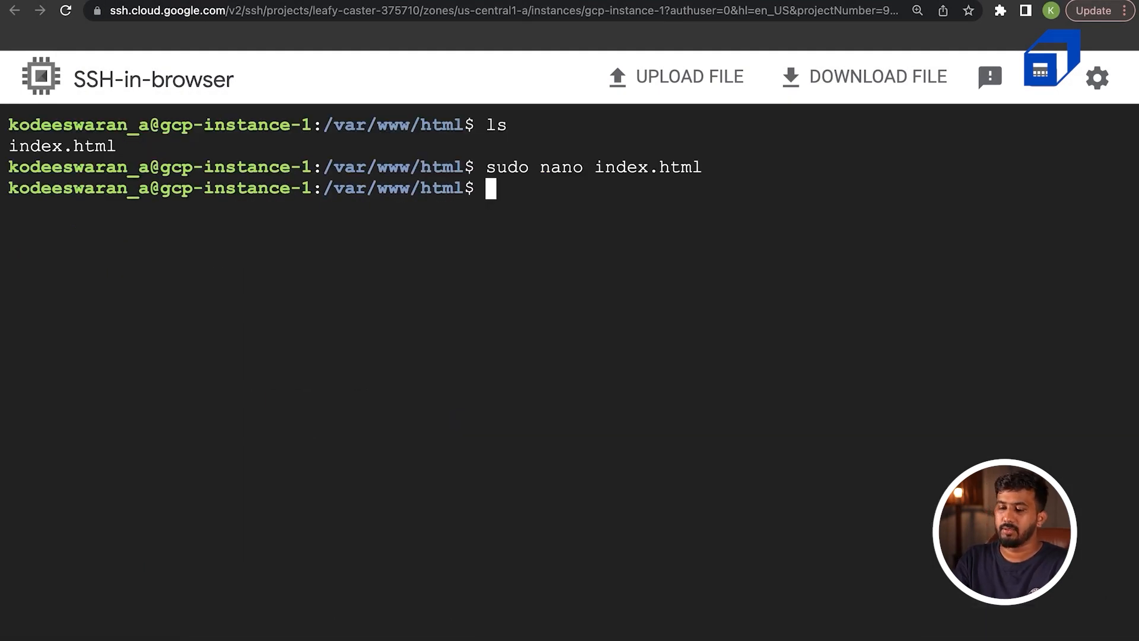
List the files in /var/www/html again from the SSH session.
key("Up")
key("Down")
type("ls")
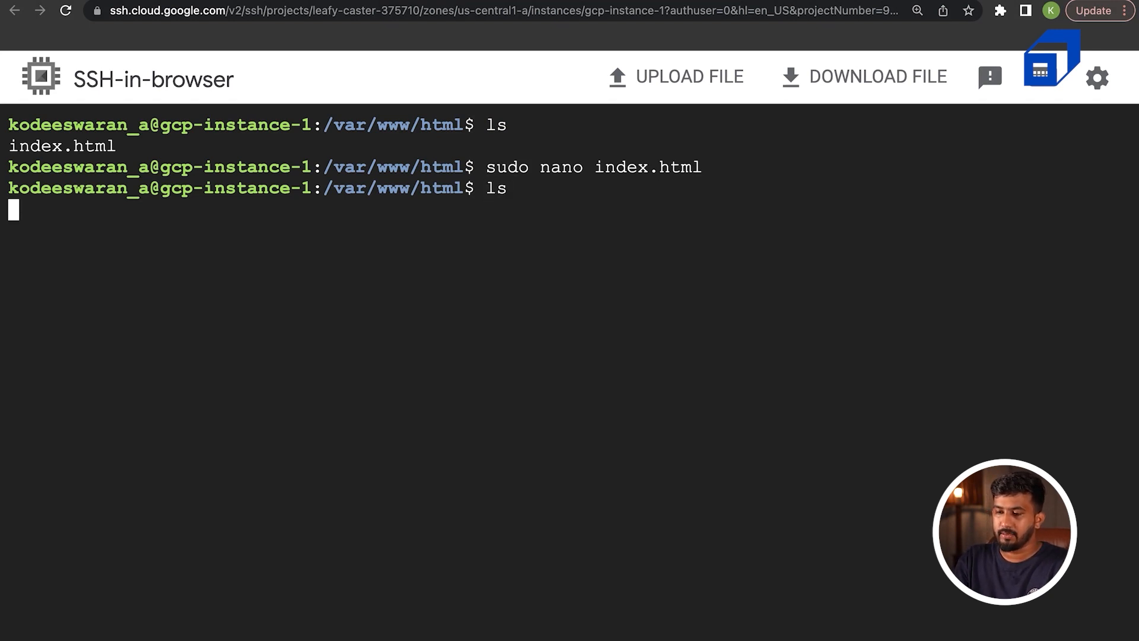
key("Return")
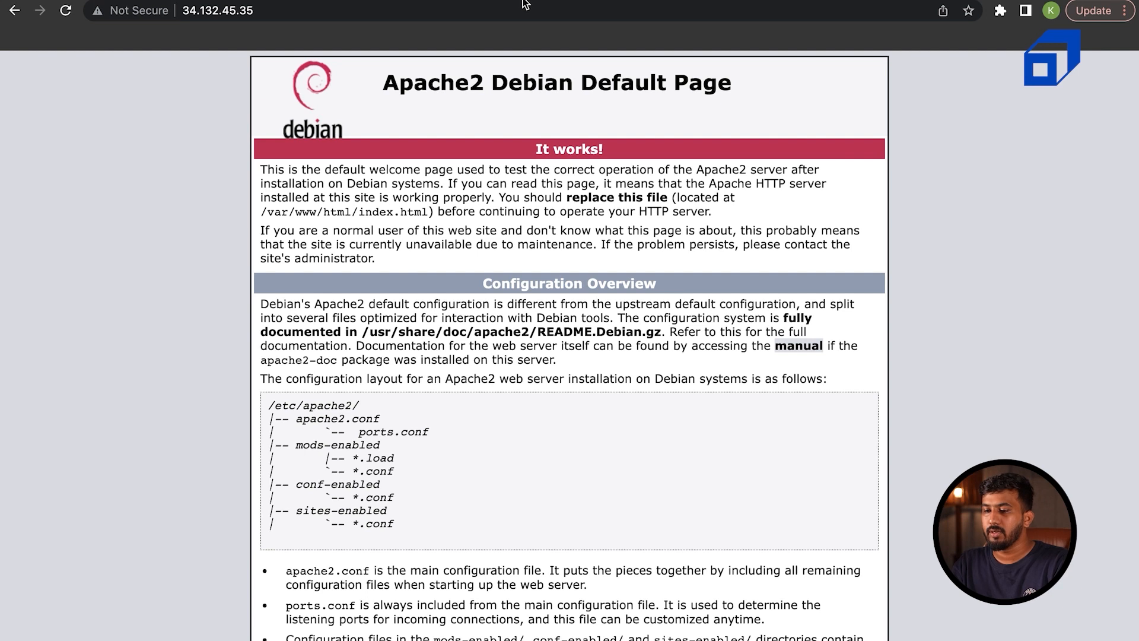
Reload the Apache page at 34.132.45.35 in the browser and check its edited section heading.
left_click(65, 12)
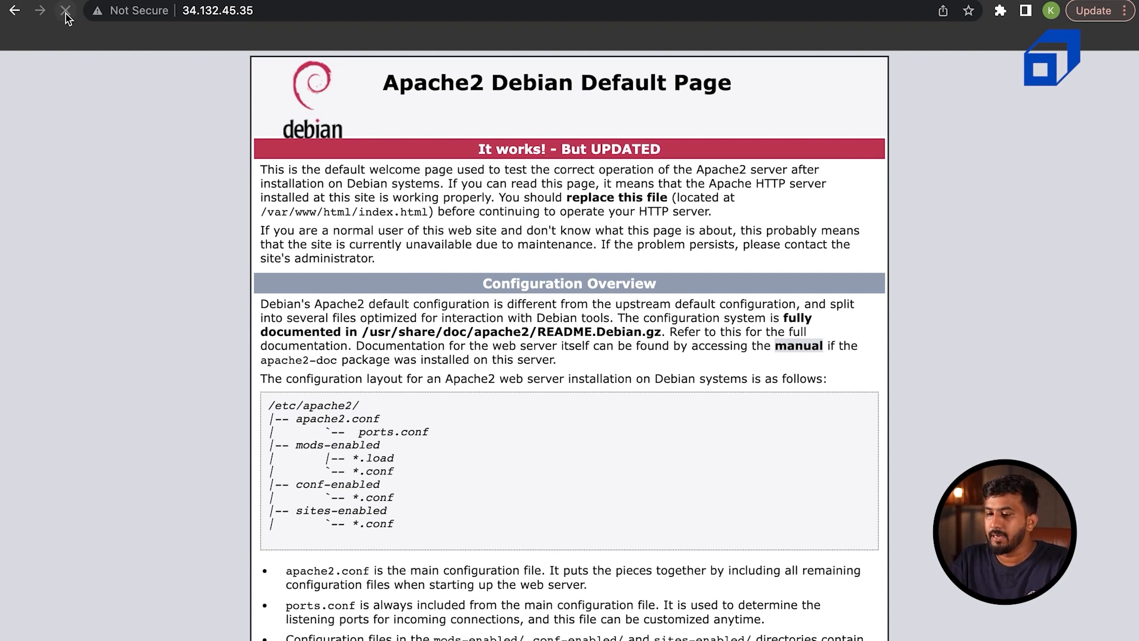
left_click_drag(470, 149, 668, 153)
left_click(668, 153)
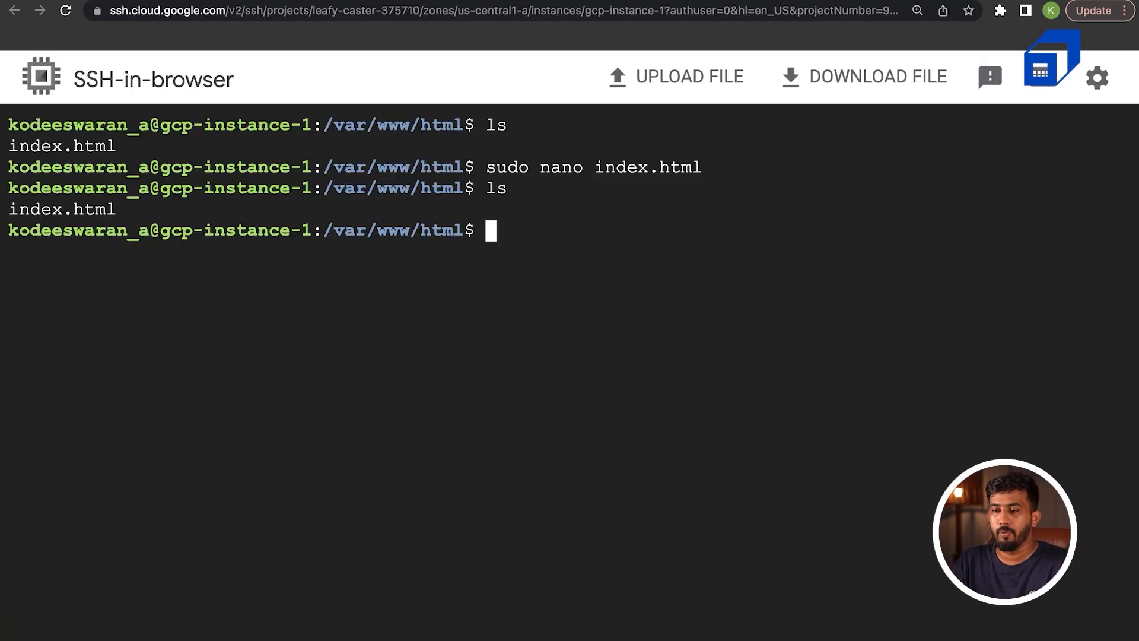
Back in the SSH session, start a new file home.html in /var/www/html with sudo nano.
type("sudo")
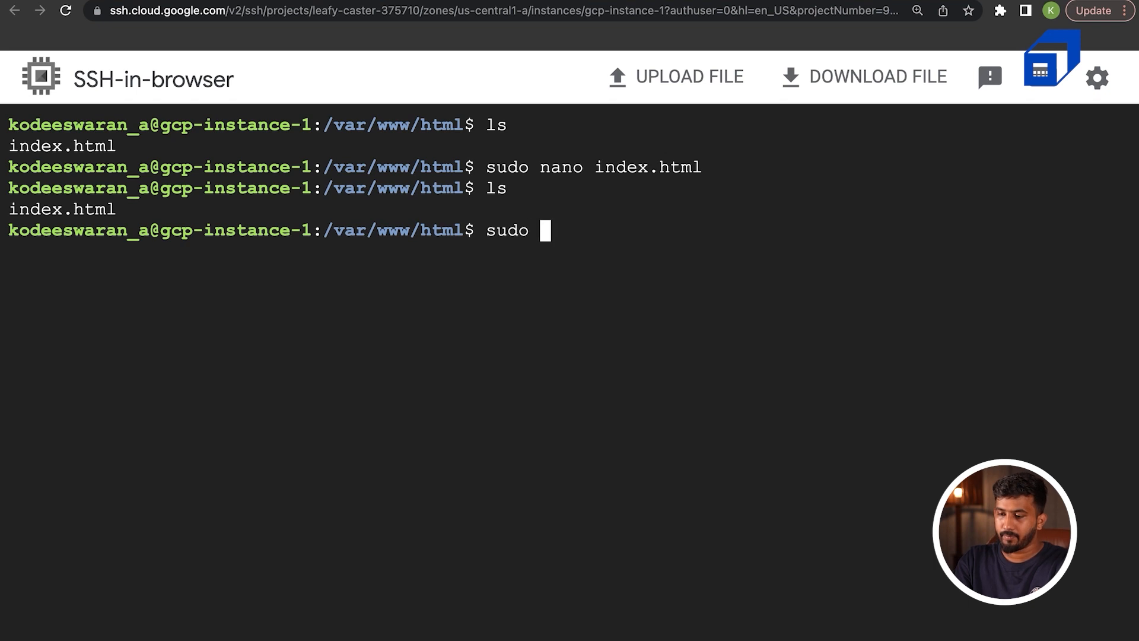
type(" hone")
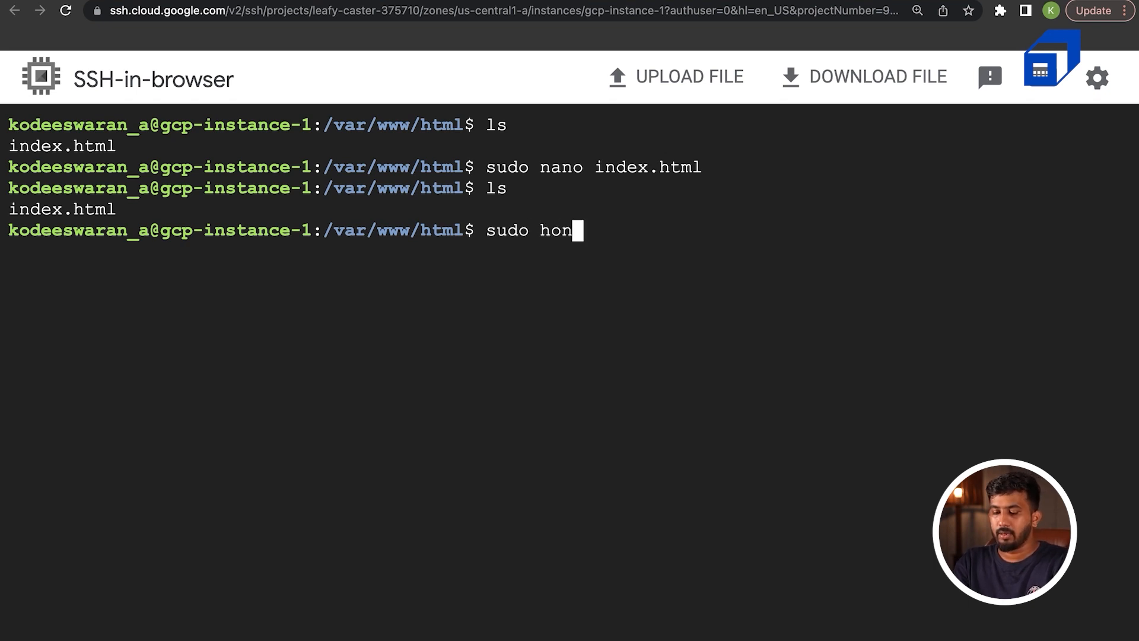
key("BackSpace")
key("BackSpace")
type("me.html")
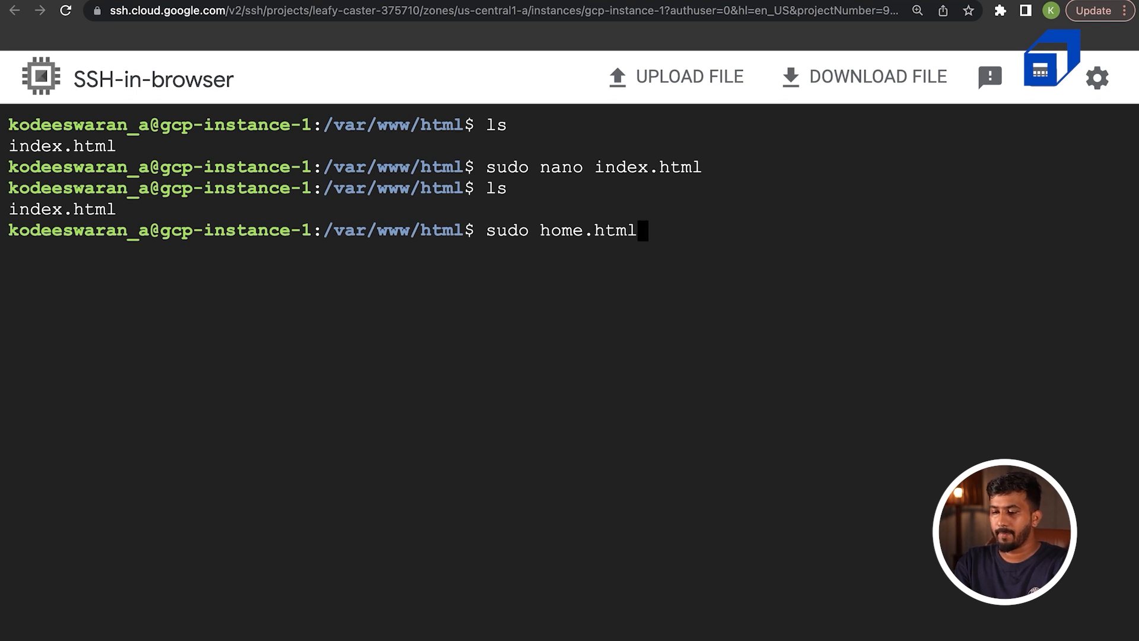
key("BackSpace")
key("BackSpace")
key("BackSpace")
key("BackSpace")
key("BackSpace")
key("BackSpace")
key("BackSpace")
key("BackSpace")
key("BackSpace")
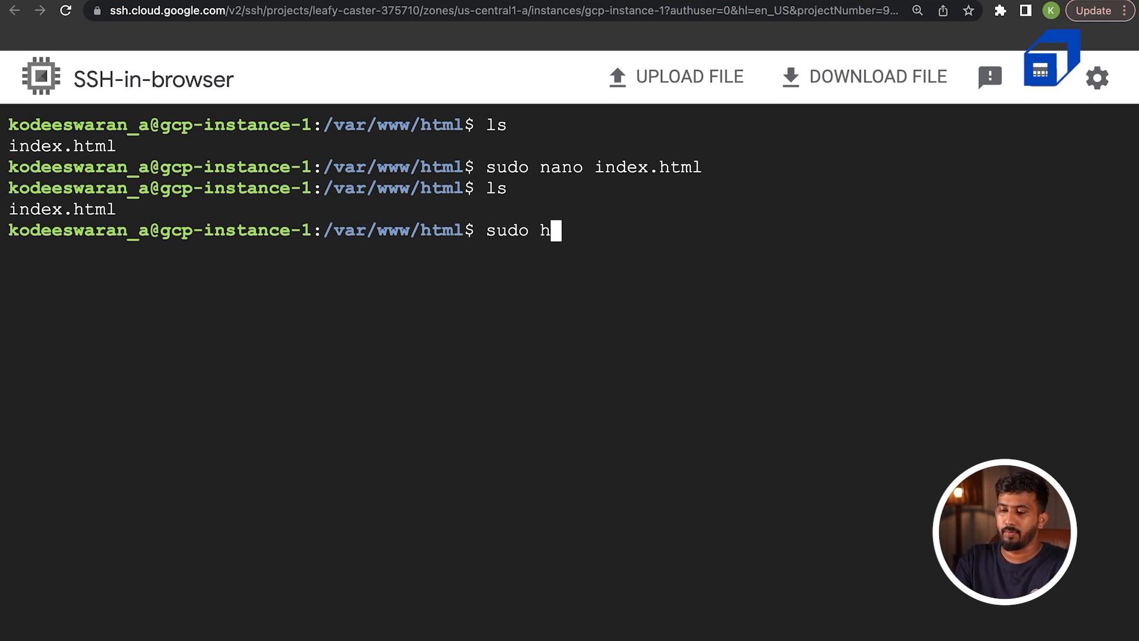
type("nano home.html")
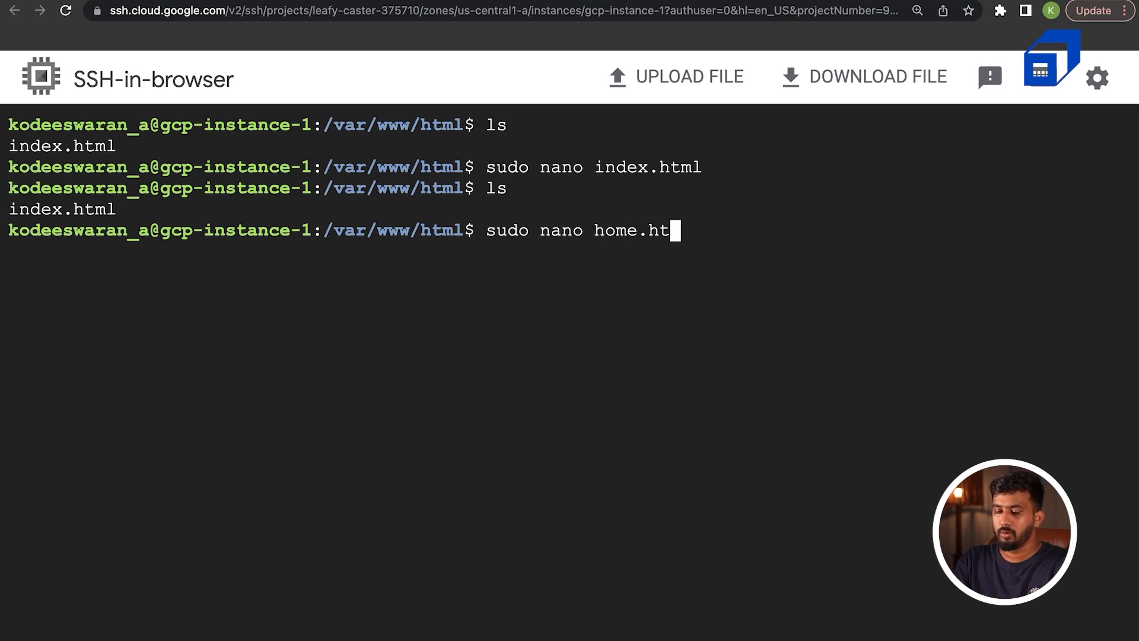
key("Return")
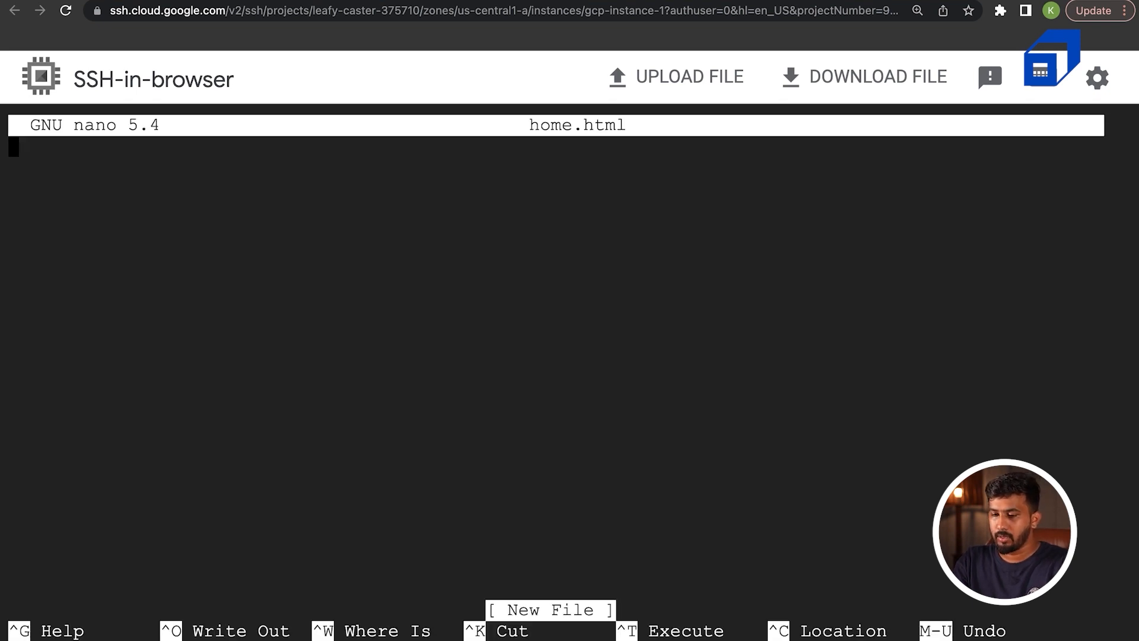
Enter the text HELLO WORLD as the content of home.html.
type("HELLOW WORLD")
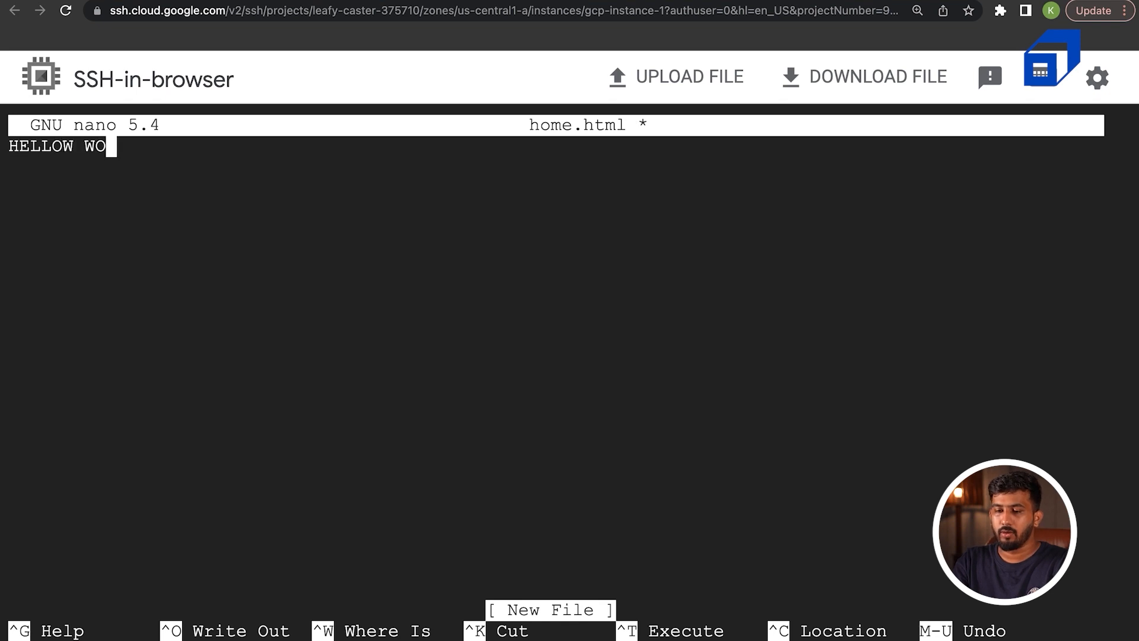
key("BackSpace")
key("BackSpace")
key("BackSpace")
key("BackSpace")
key("BackSpace")
key("BackSpace")
key("BackSpace")
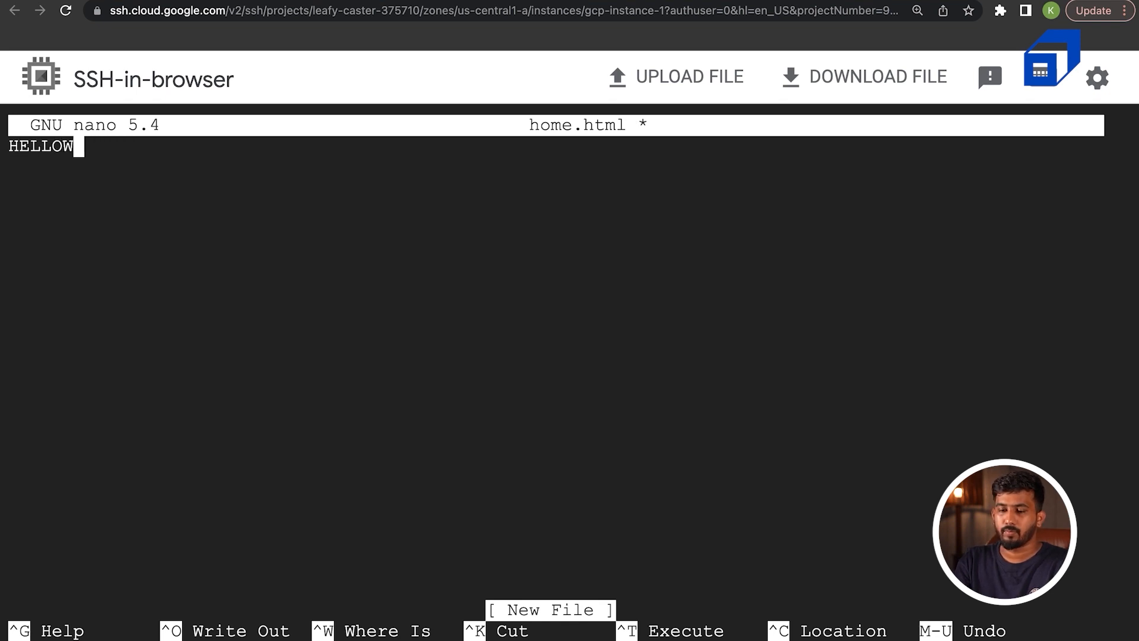
type("WORLD")
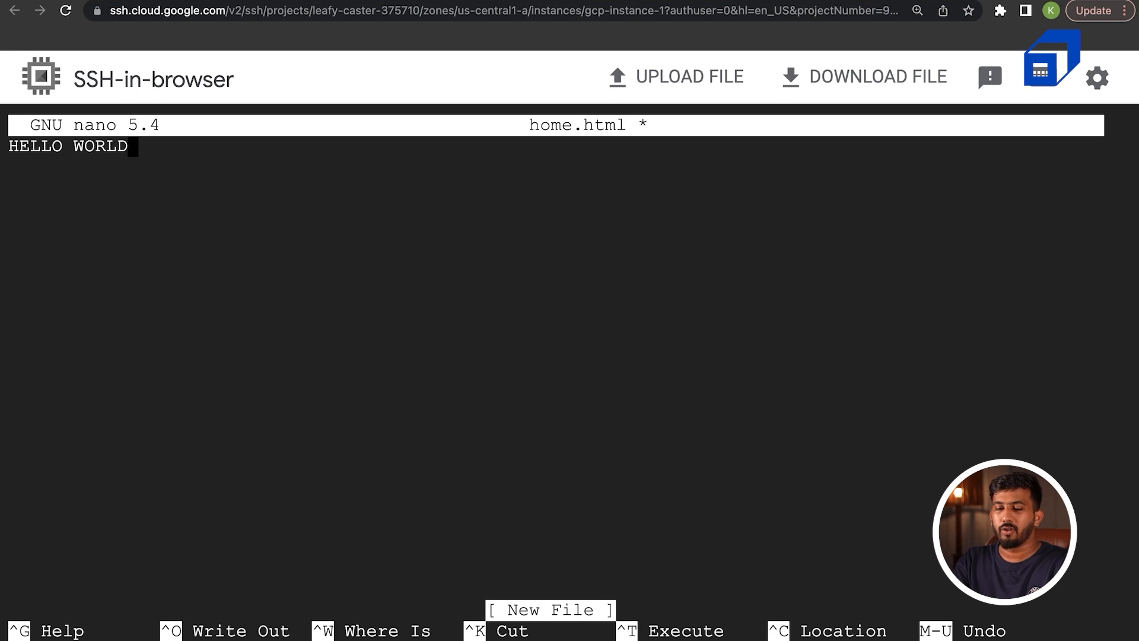
Save home.html and exit nano, and list the files in /var/www/html.
key("ctrl+o")
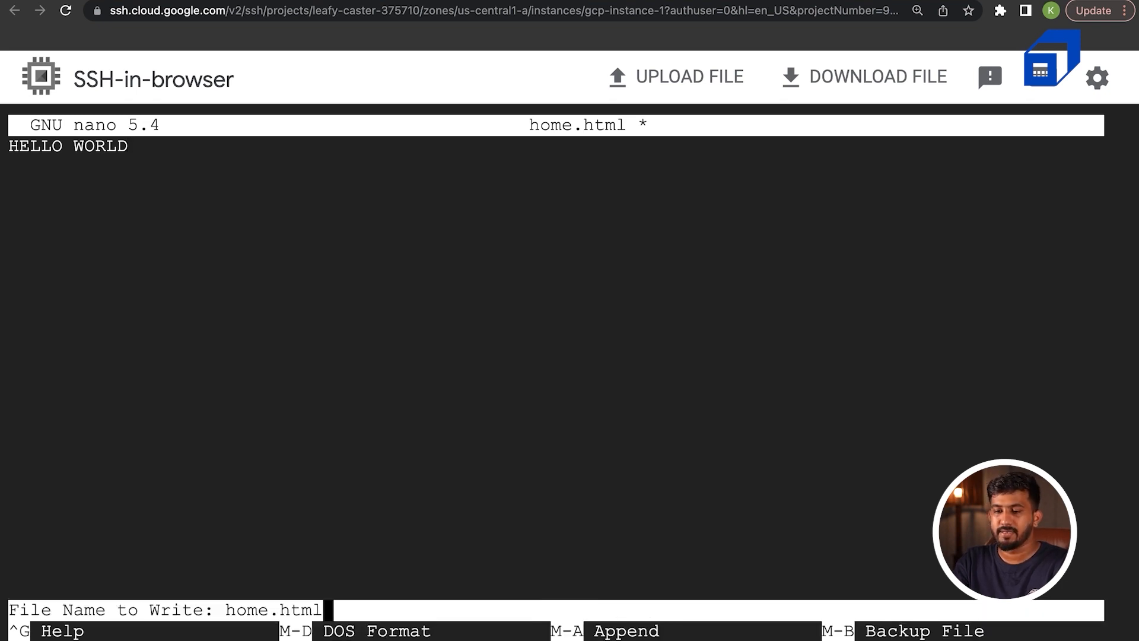
key("Return")
key("ctrl+x")
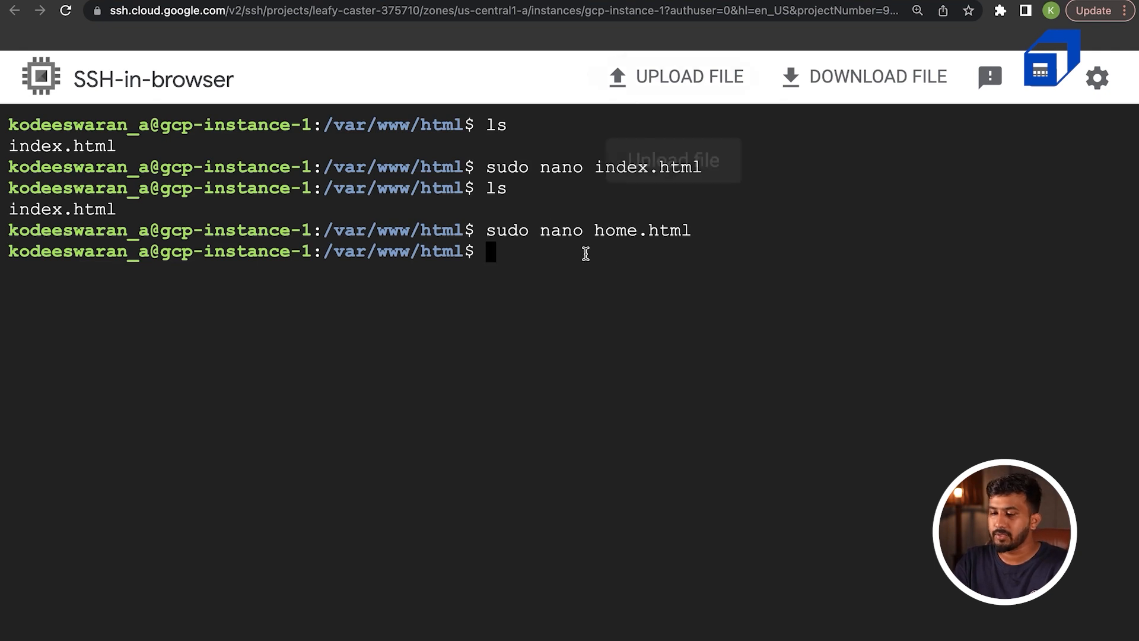
type("ls")
key("Return")
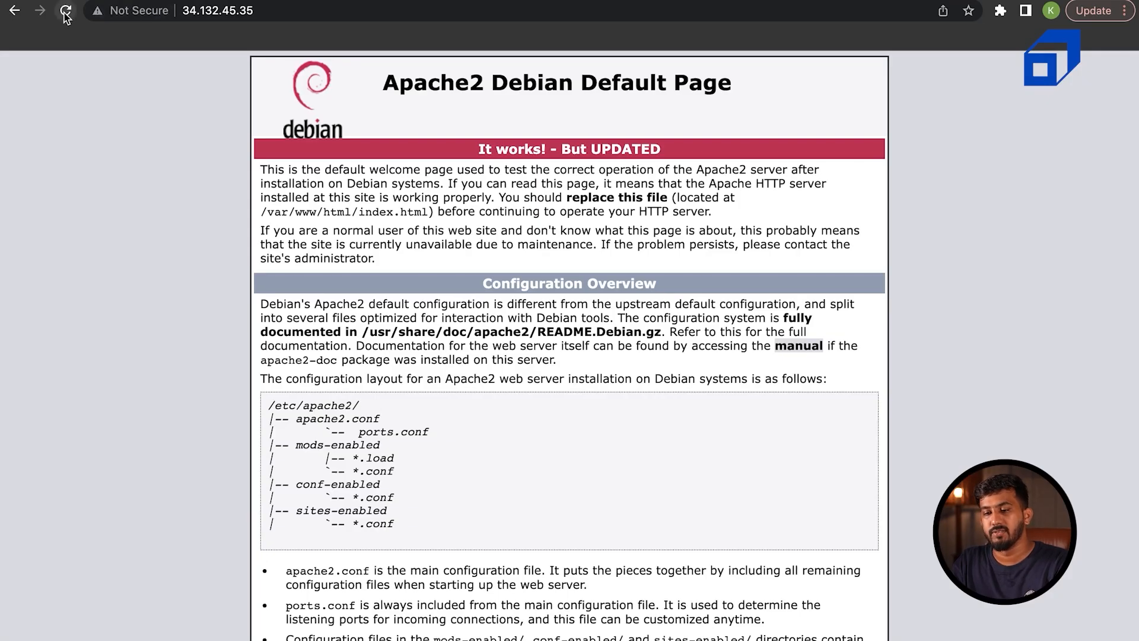
Open 34.132.45.35/home.html in the browser to check the new page.
left_click(275, 21)
left_click(275, 20)
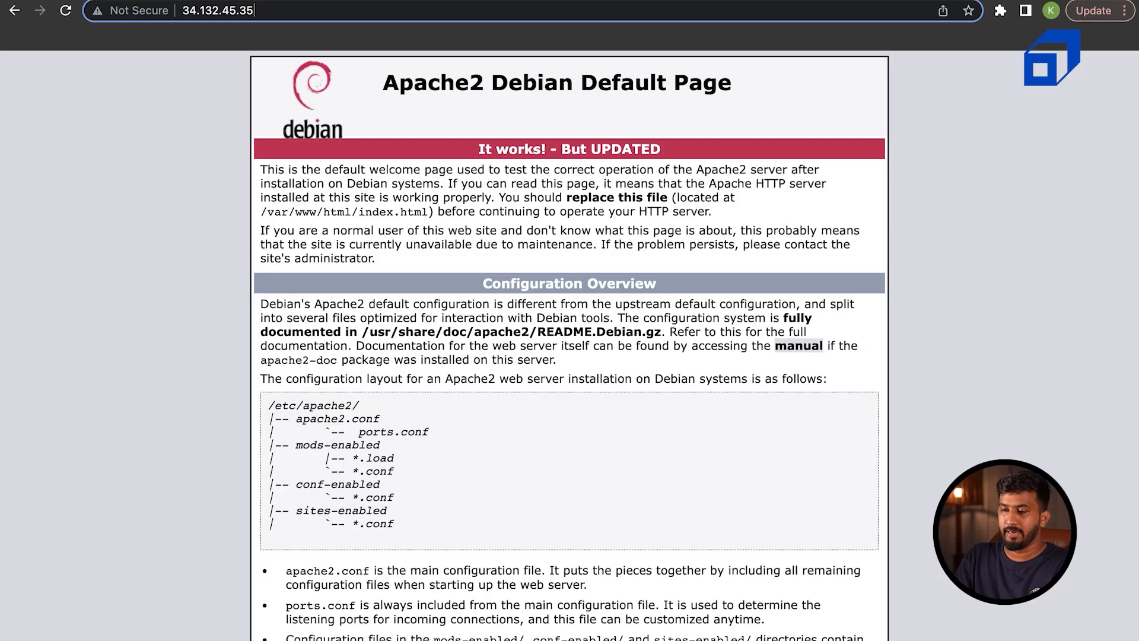
type("/")
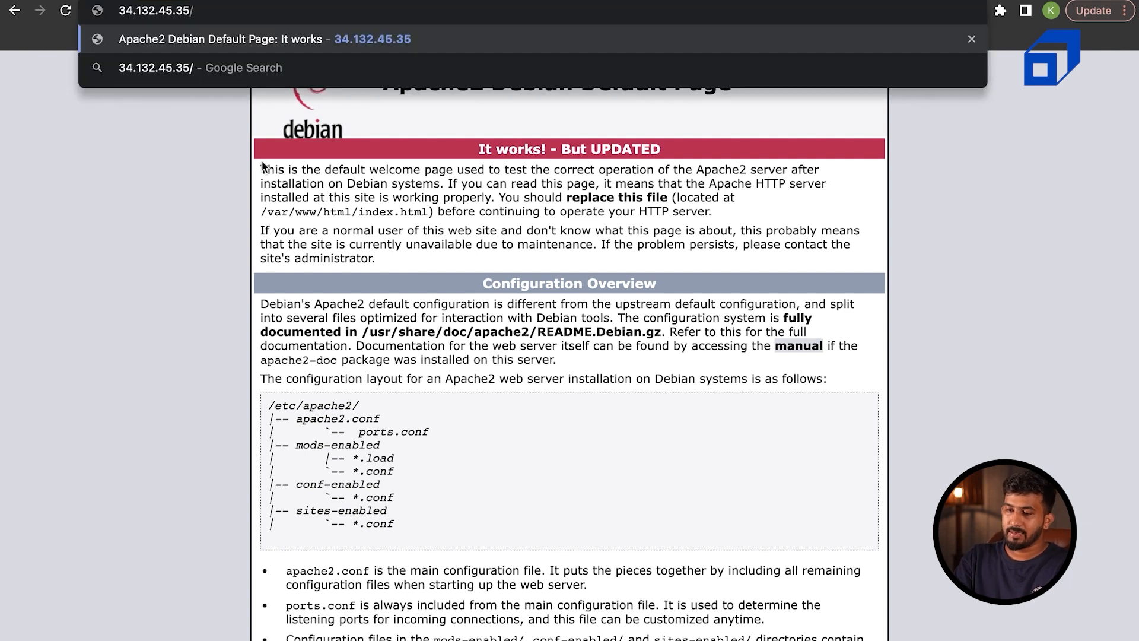
type("home.html")
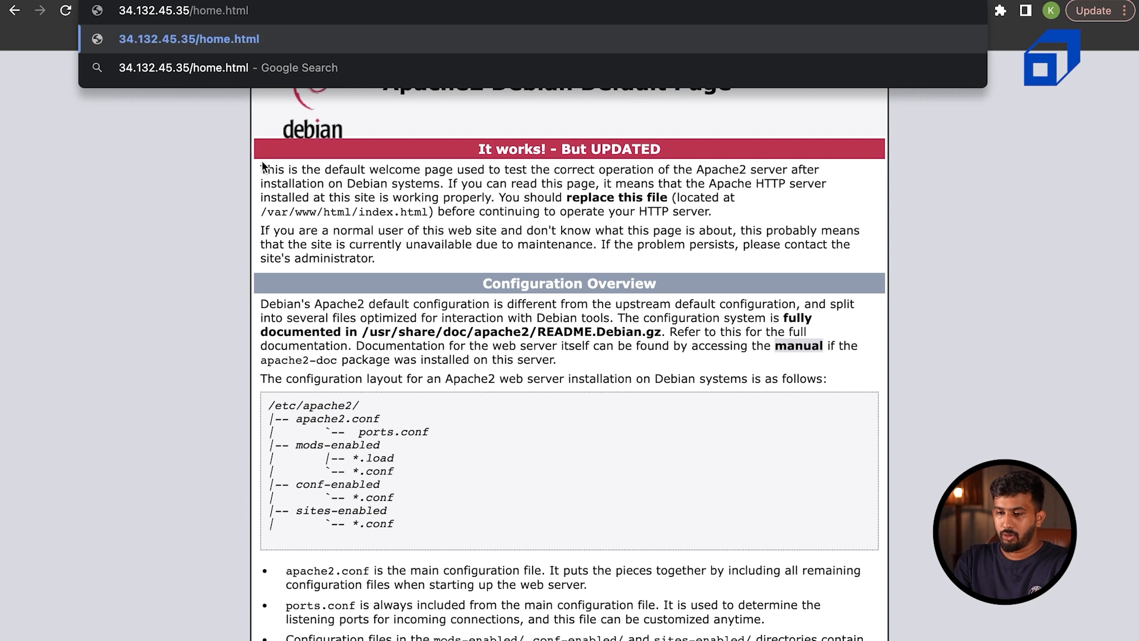
key("Return")
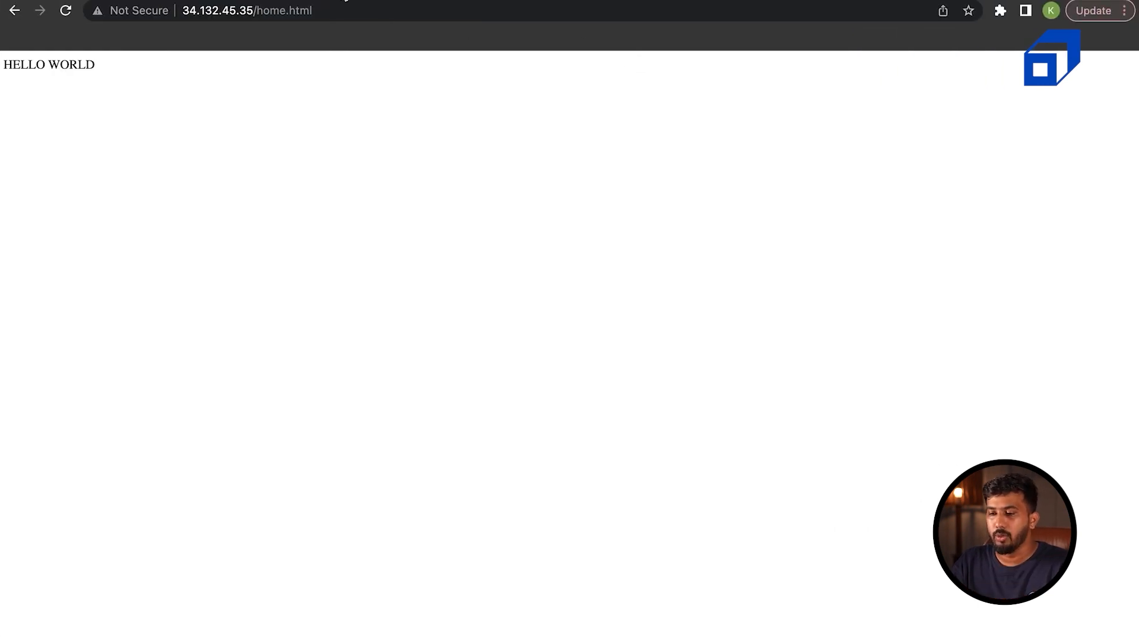
Return to the VM instances list in Google Cloud and start creating a new machine image from gcp-instance-1.
left_click(343, 0)
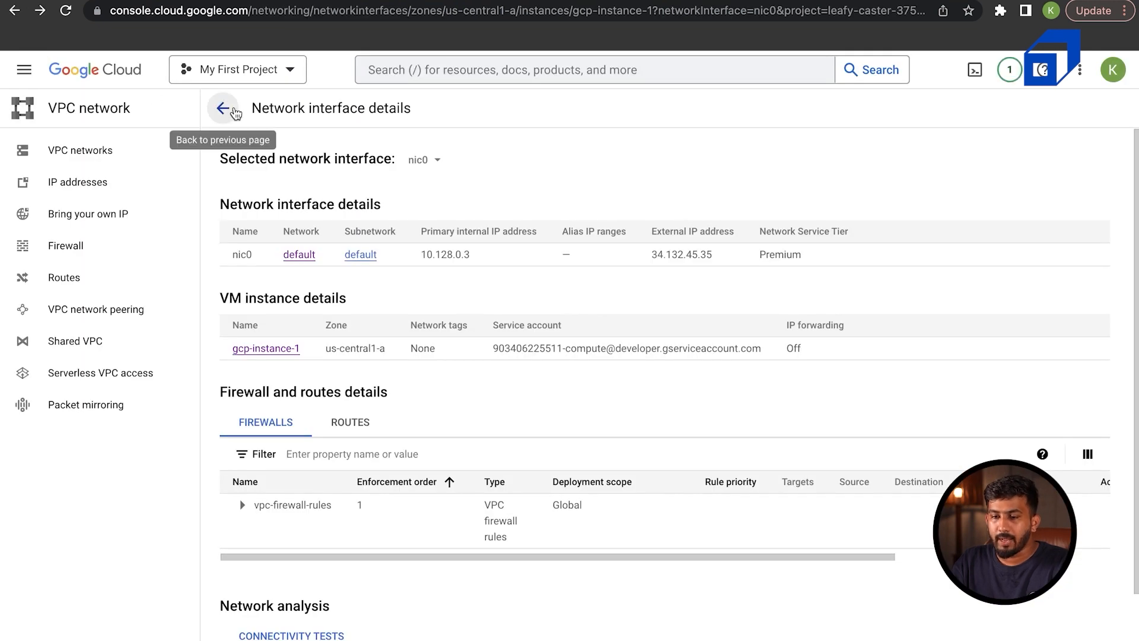
left_click(235, 113)
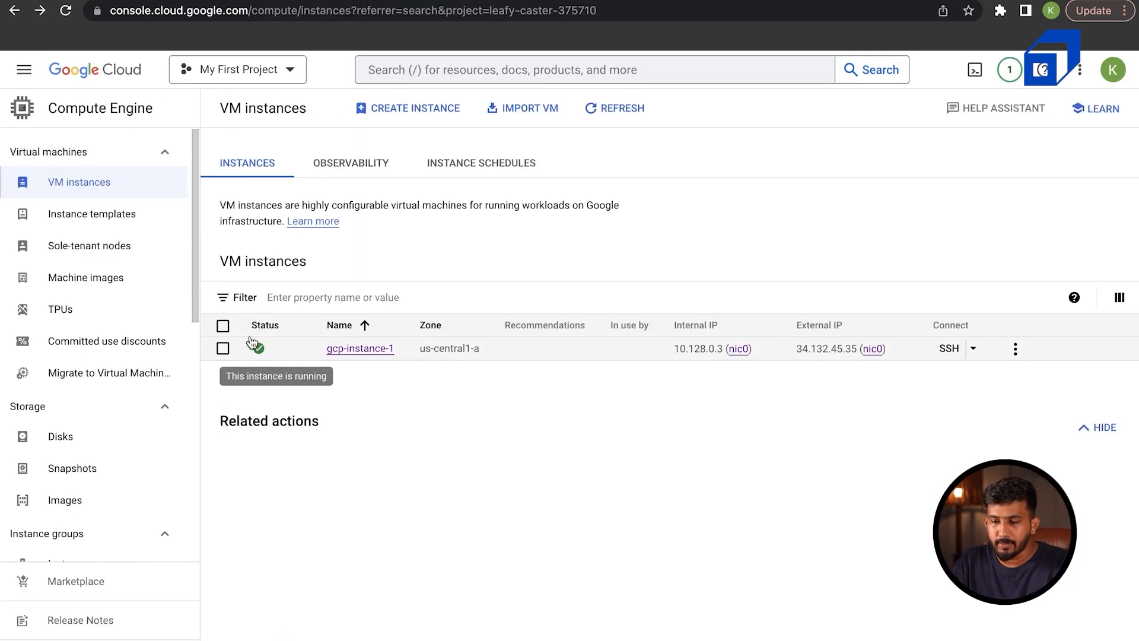
left_click(231, 355)
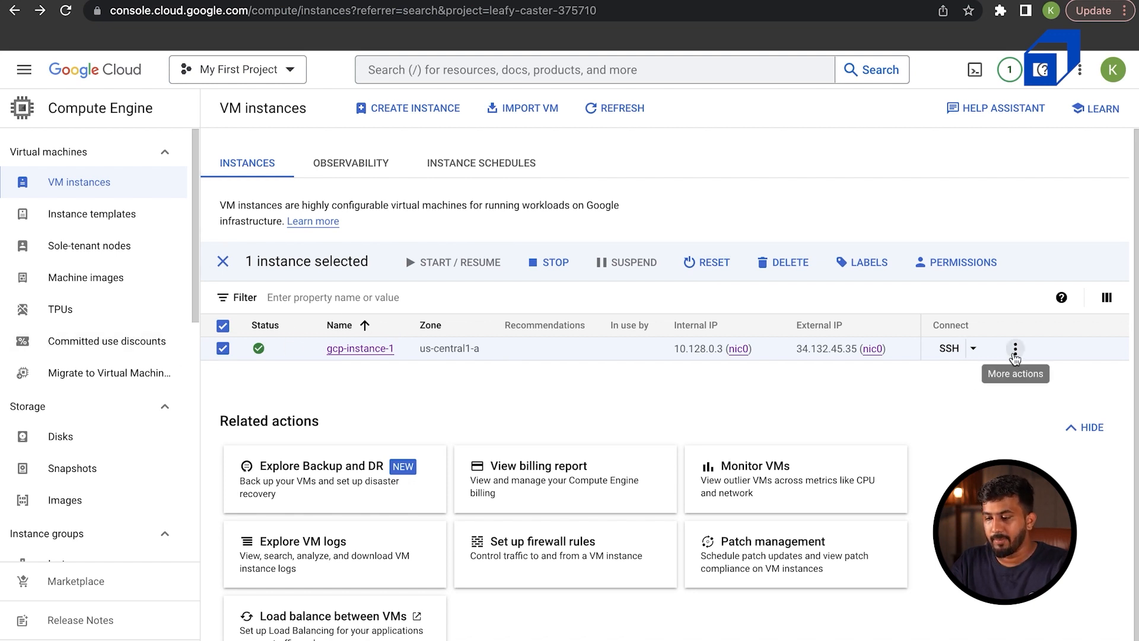
left_click(1016, 348)
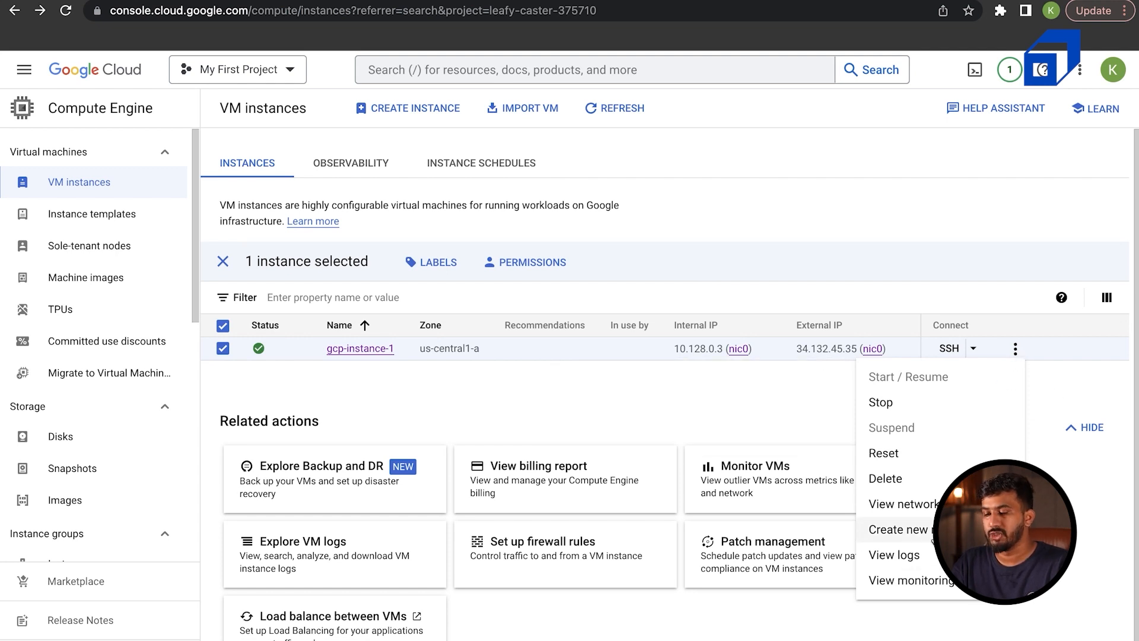
left_click(1059, 410)
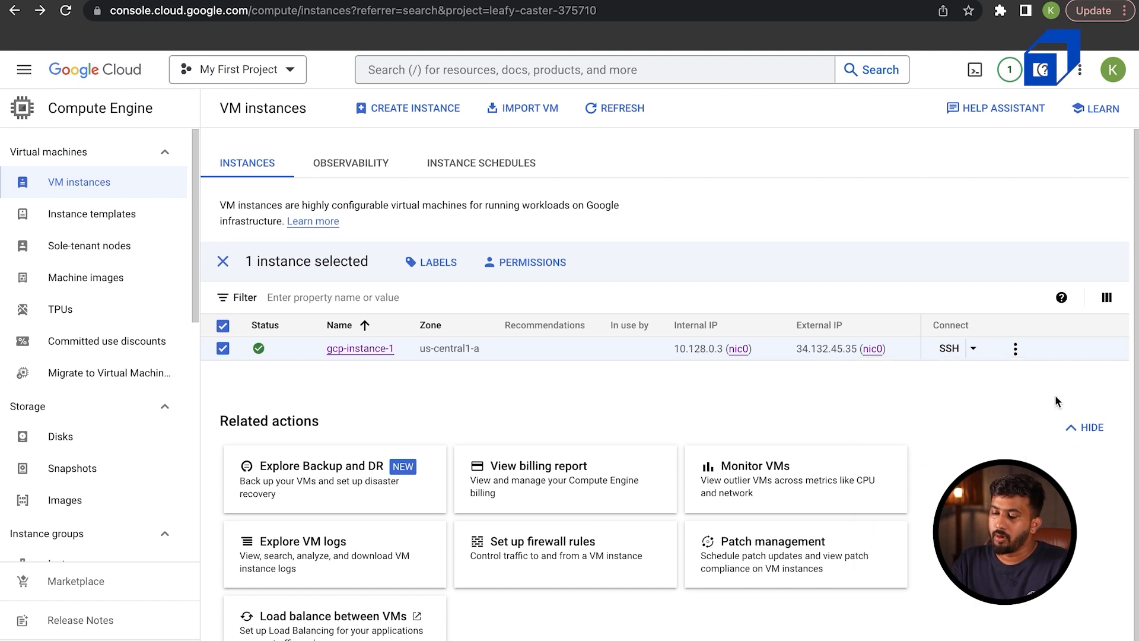
left_click(1016, 350)
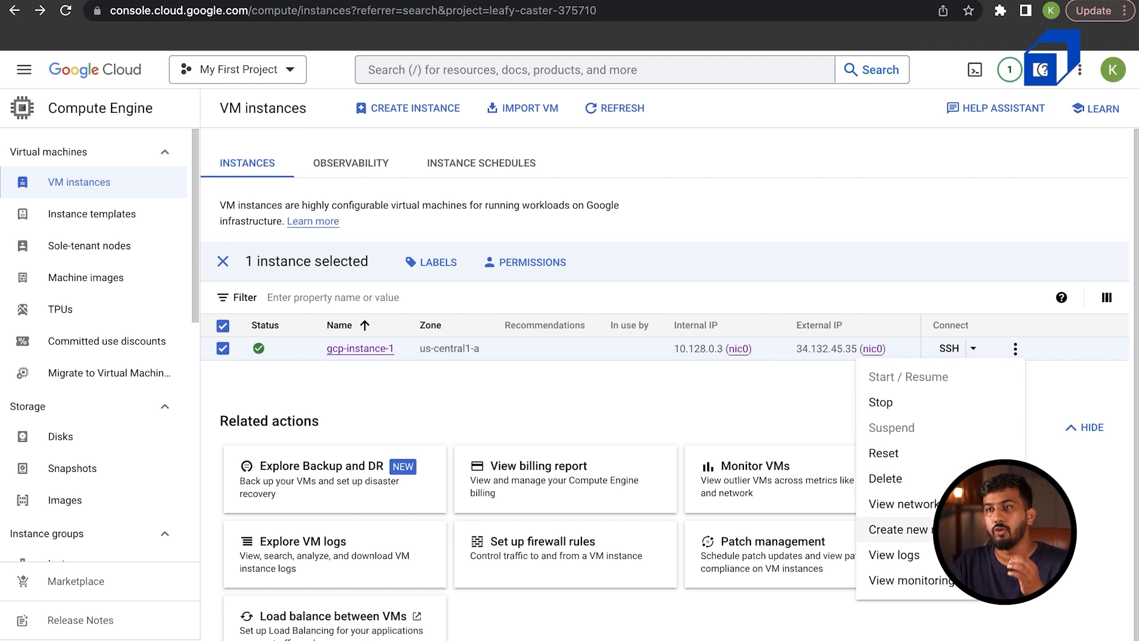
left_click(914, 529)
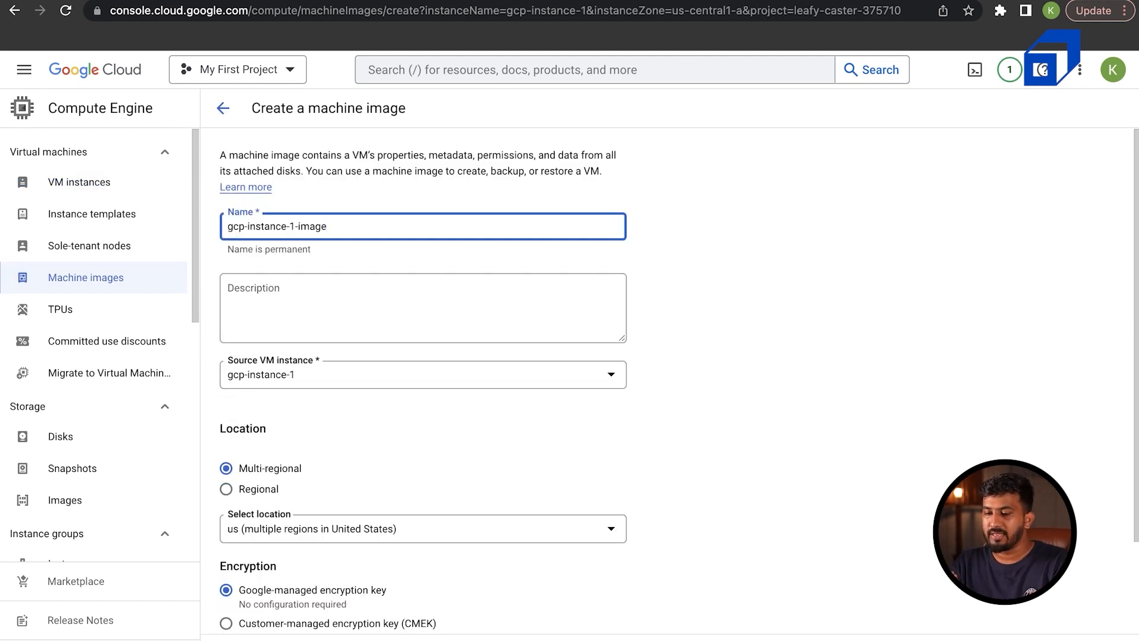
Select gcp-instance-1 as the source VM instance for the machine image gcp-instance-1-image.
left_click(810, 173)
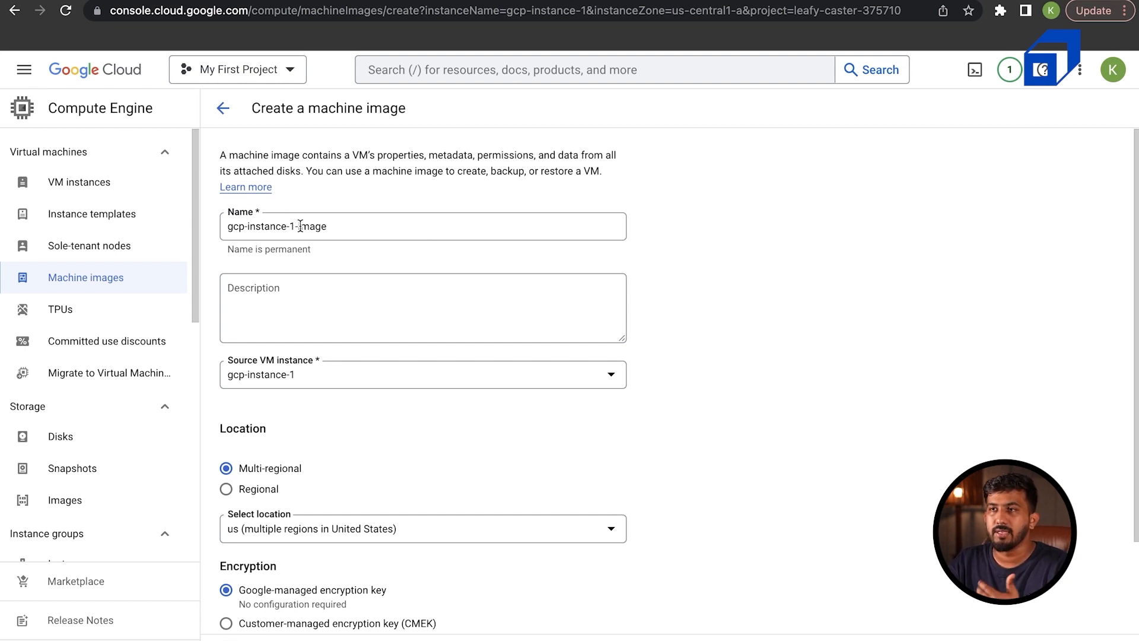
left_click(316, 374)
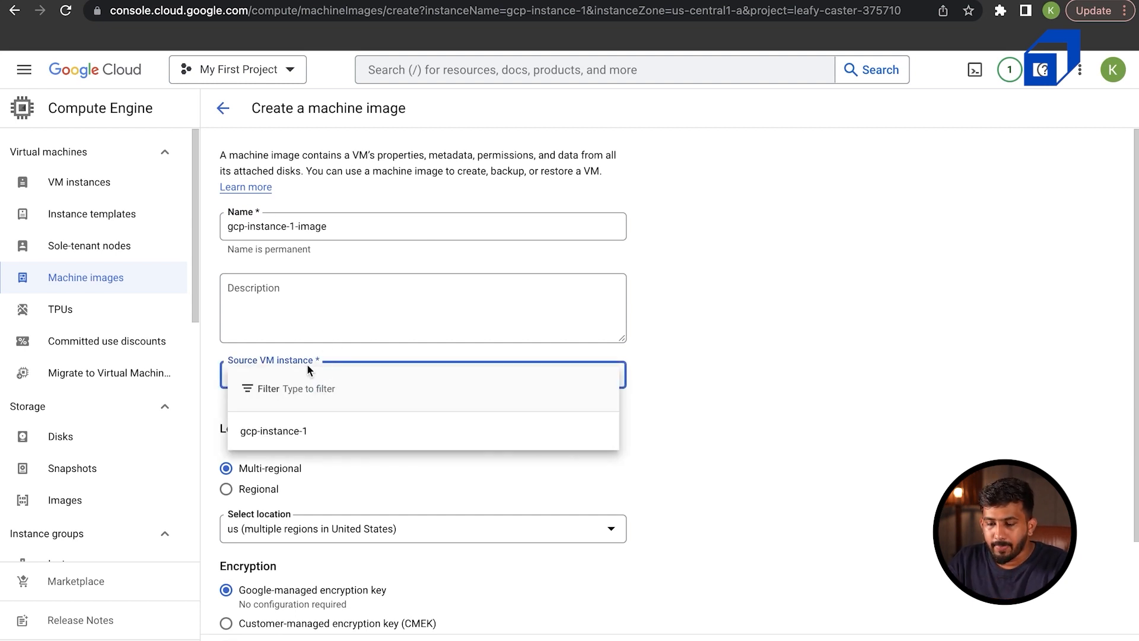
left_click(305, 432)
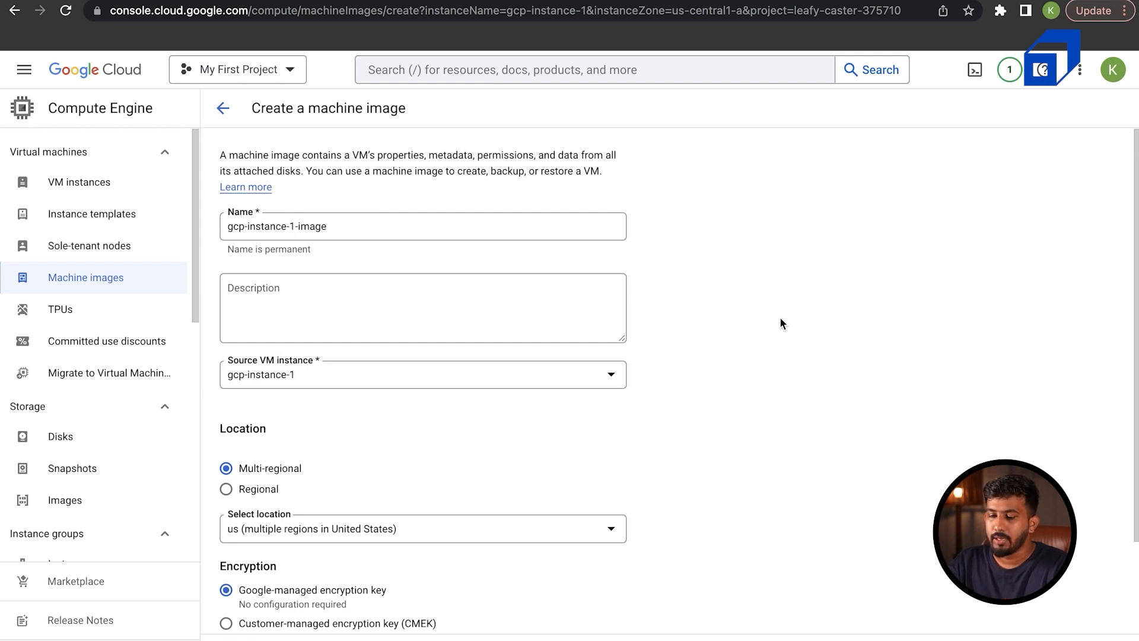
left_click(570, 380)
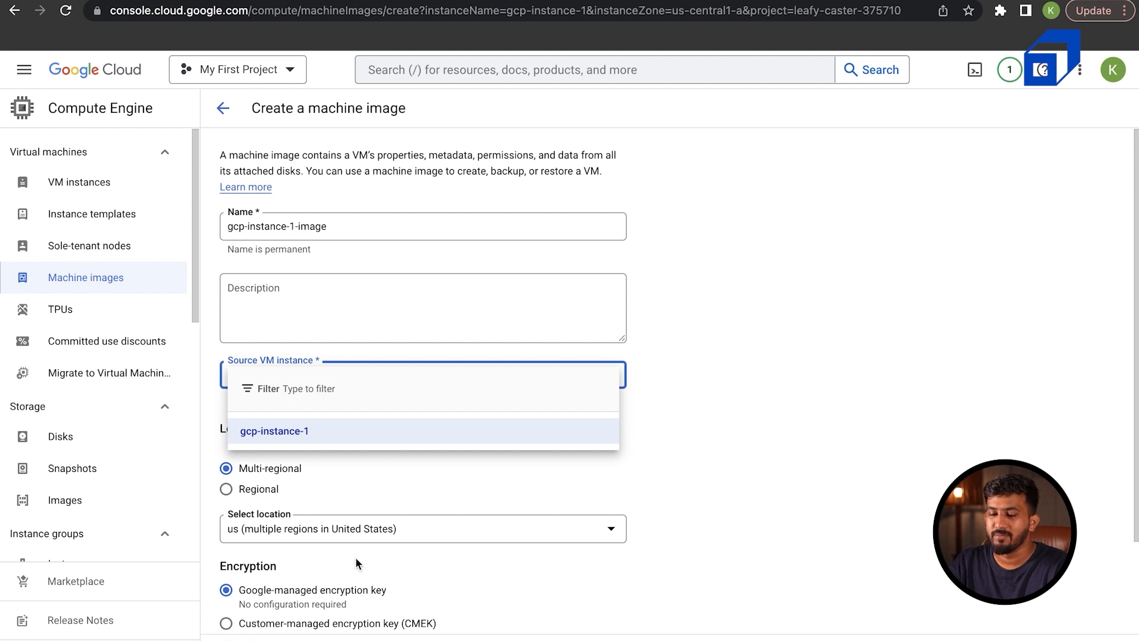
key("Return")
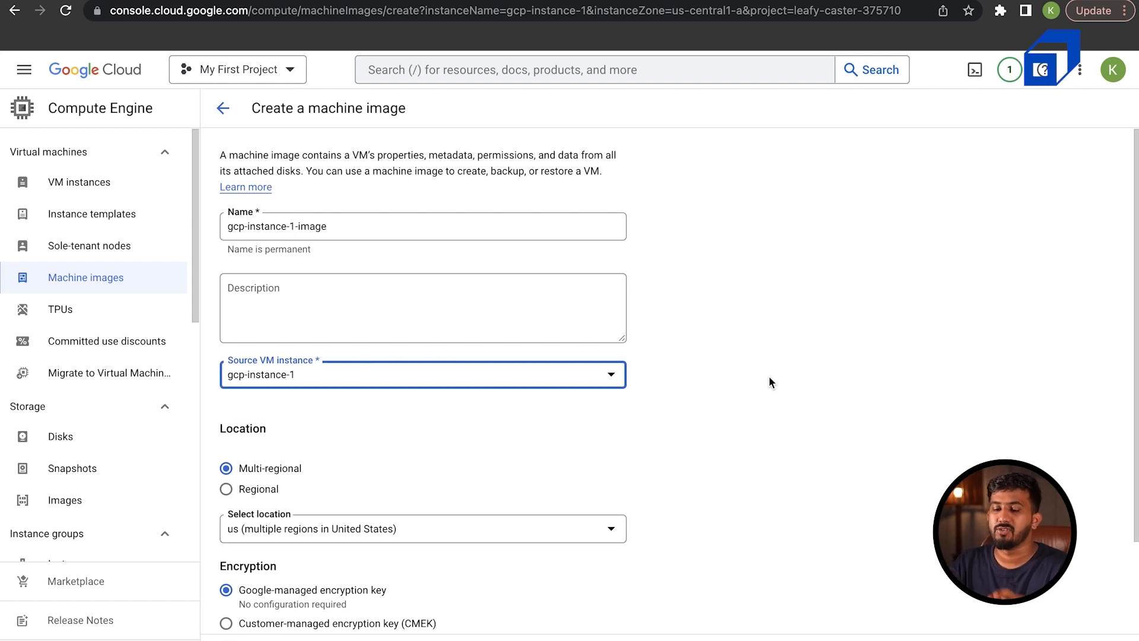
Set the image location to Multi-regional, us (multiple regions in United States), and create the machine image.
scroll(525, 333, "down", 2)
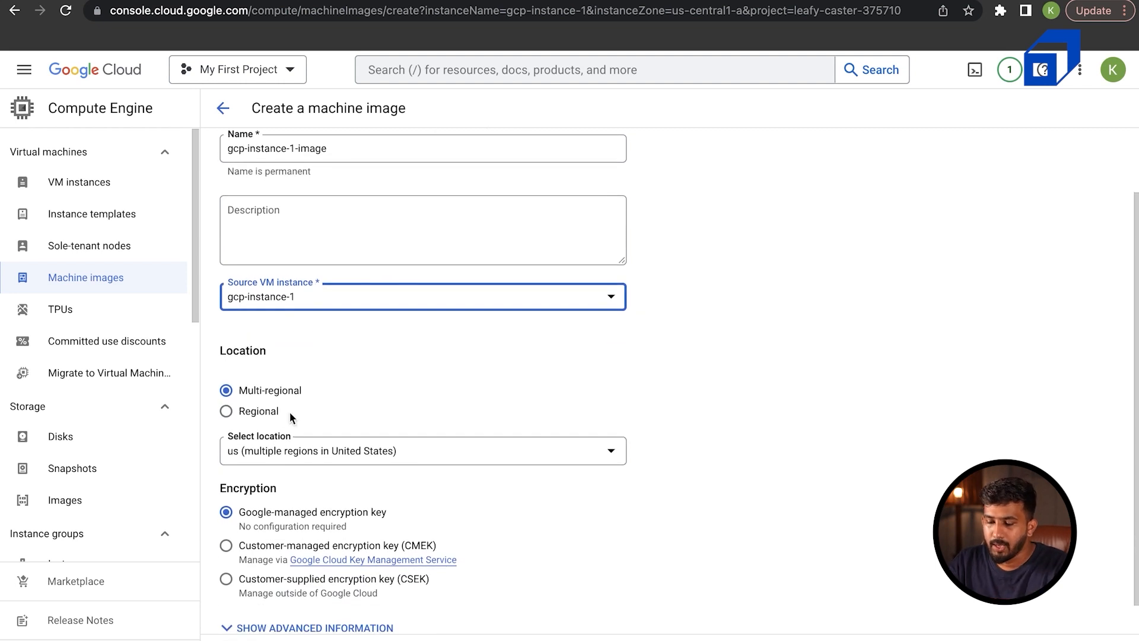
left_click(225, 412)
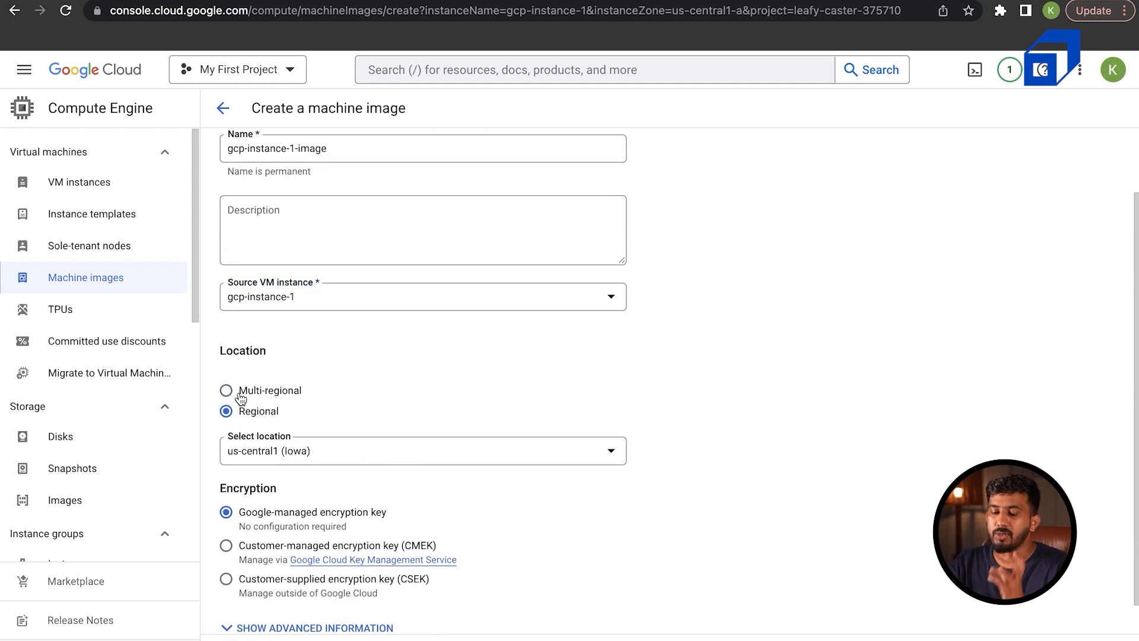
left_click(239, 392)
left_click(236, 409)
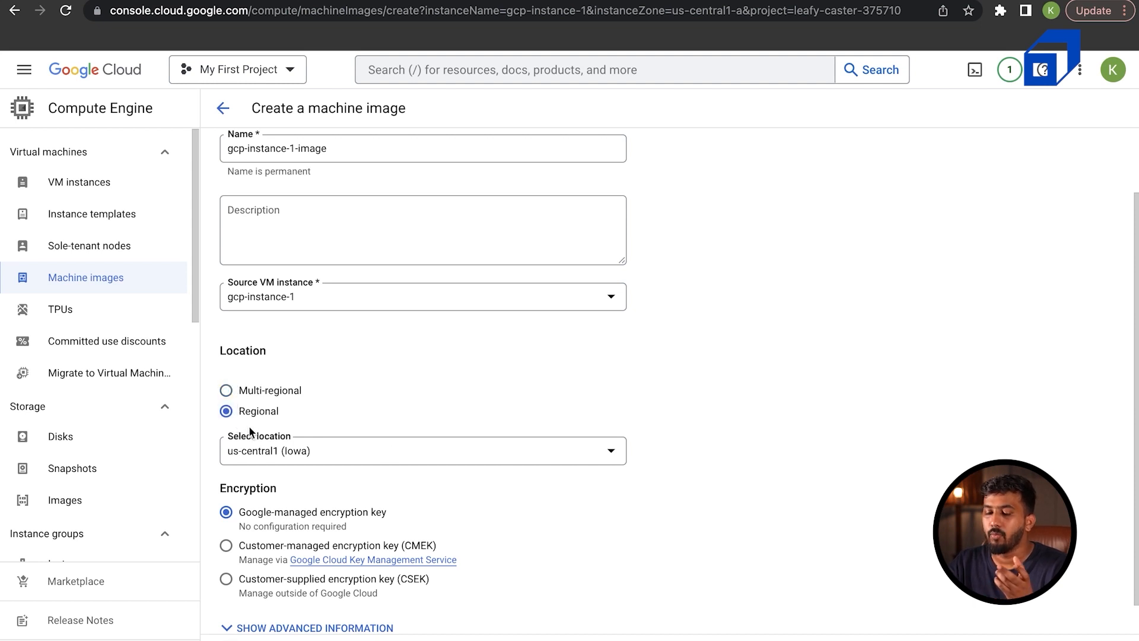
left_click(268, 394)
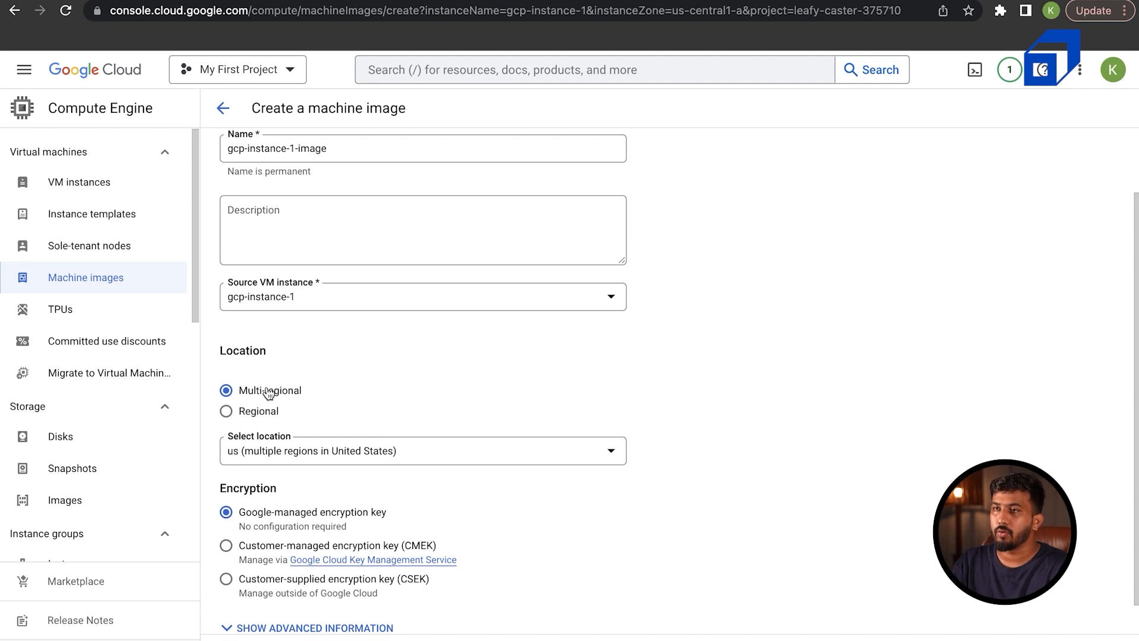
scroll(642, 350, "up", 2)
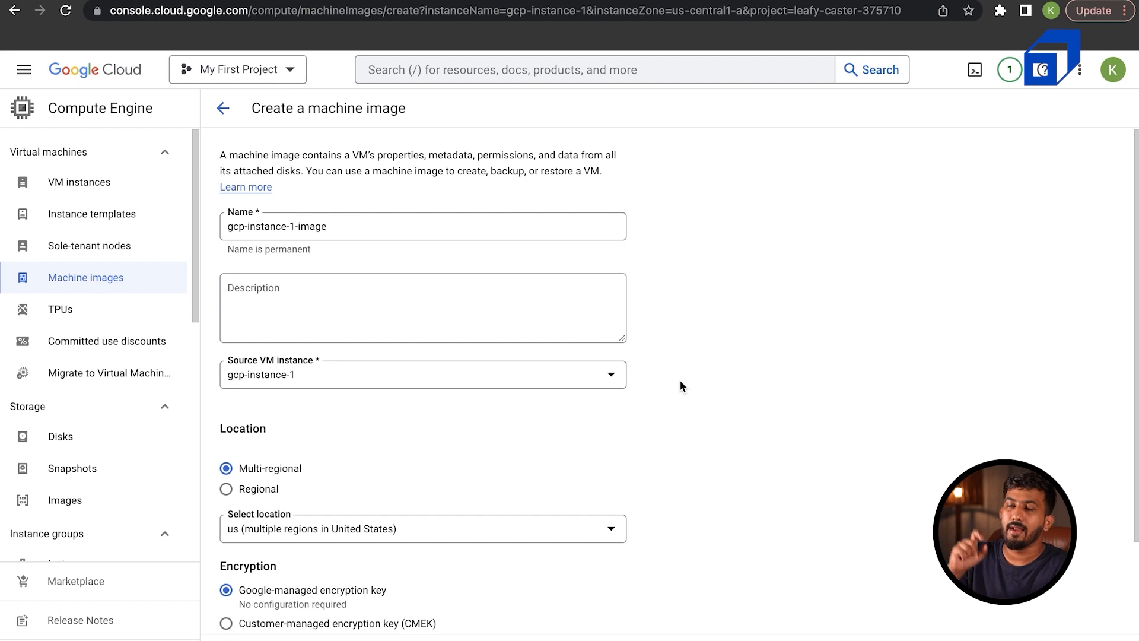
scroll(679, 386, "down", 2)
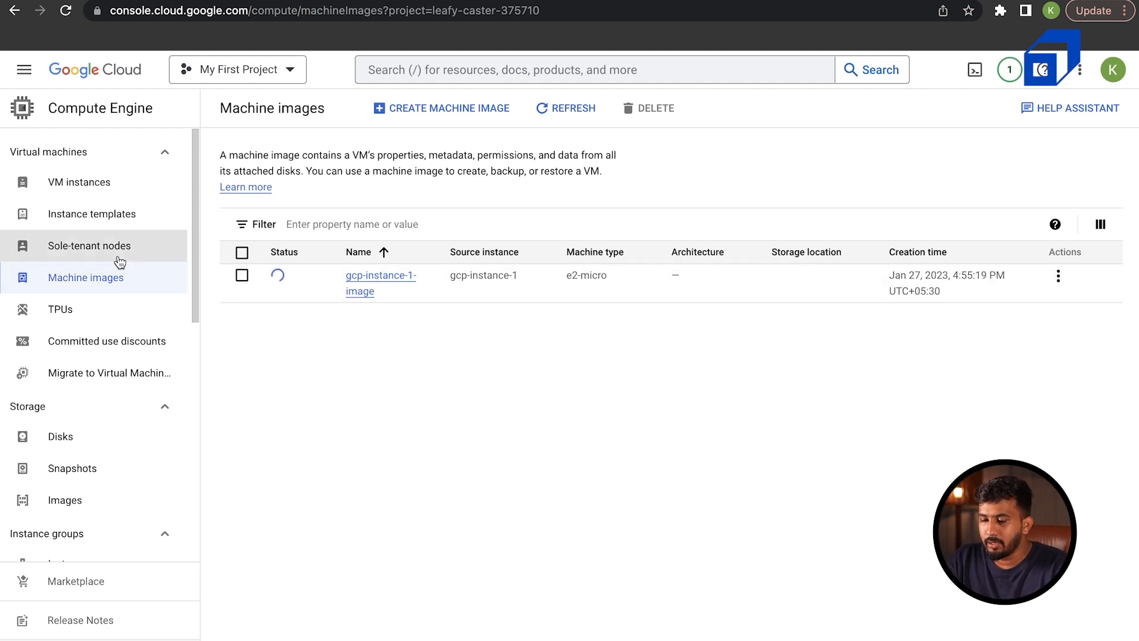
Look through the VM instances, machine images and disks lists, and examine the actions available for the gcp-instance-1 disk.
left_click(80, 191)
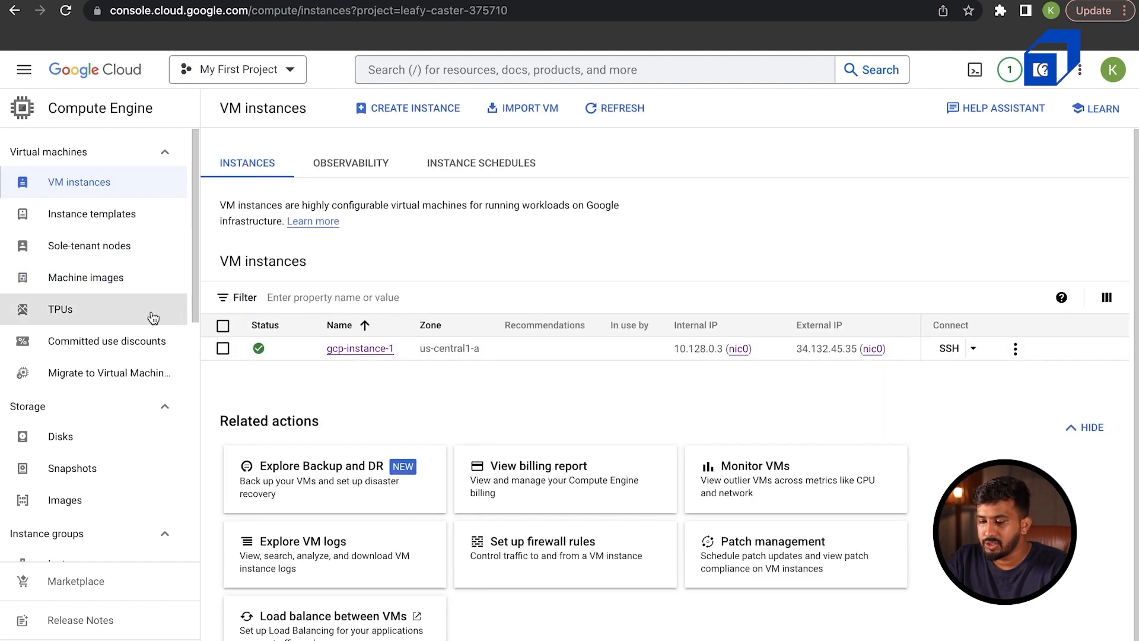
left_click(83, 277)
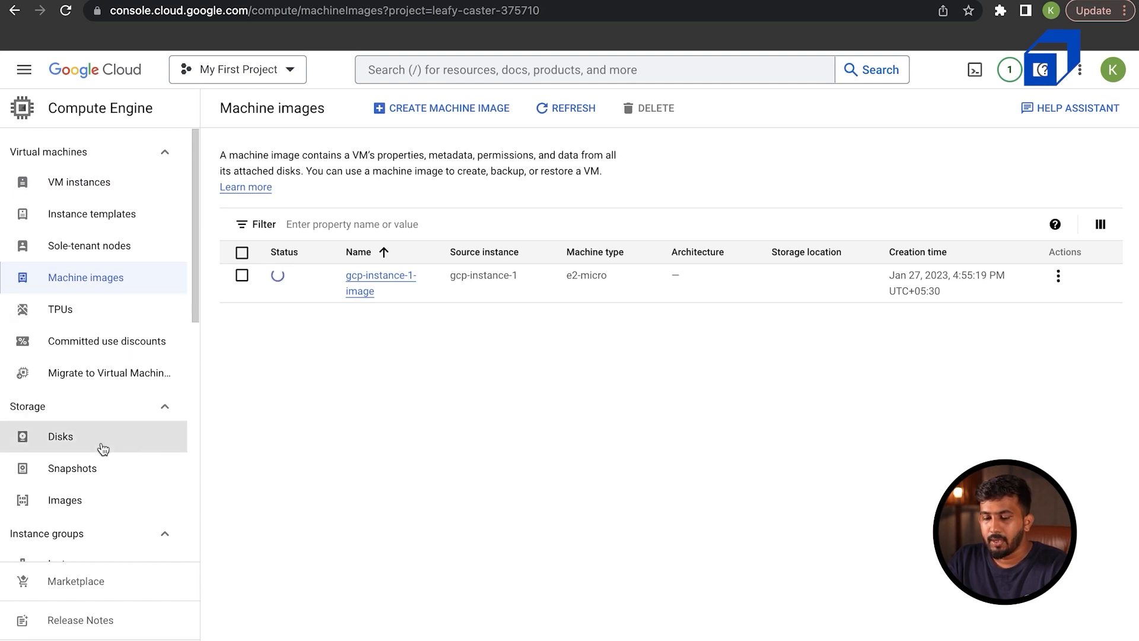
left_click(57, 436)
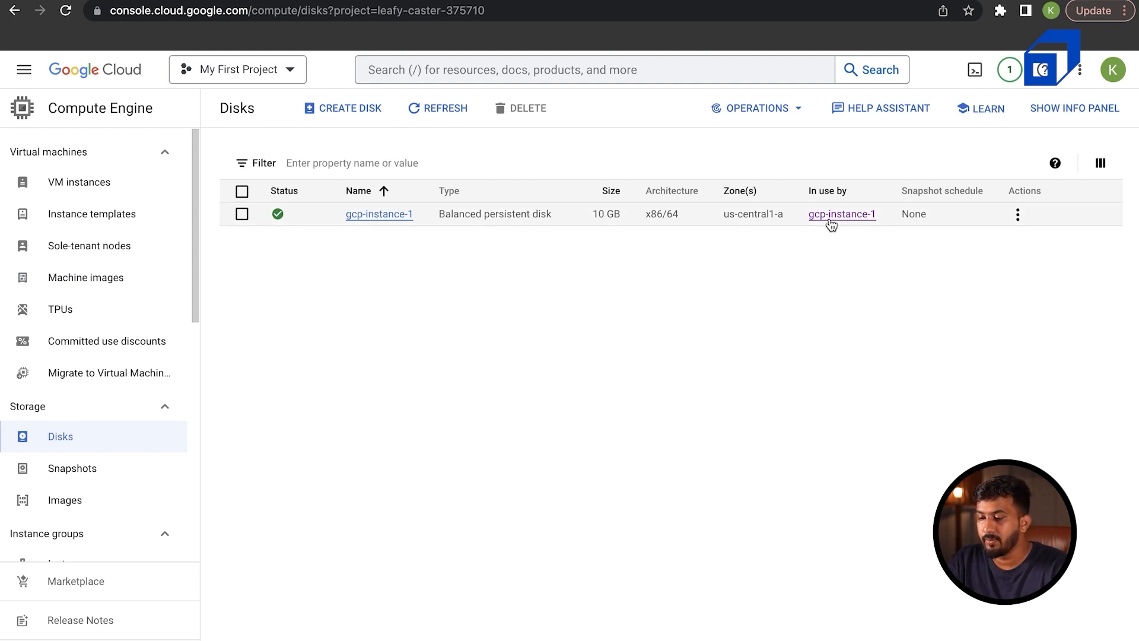
left_click(1018, 216)
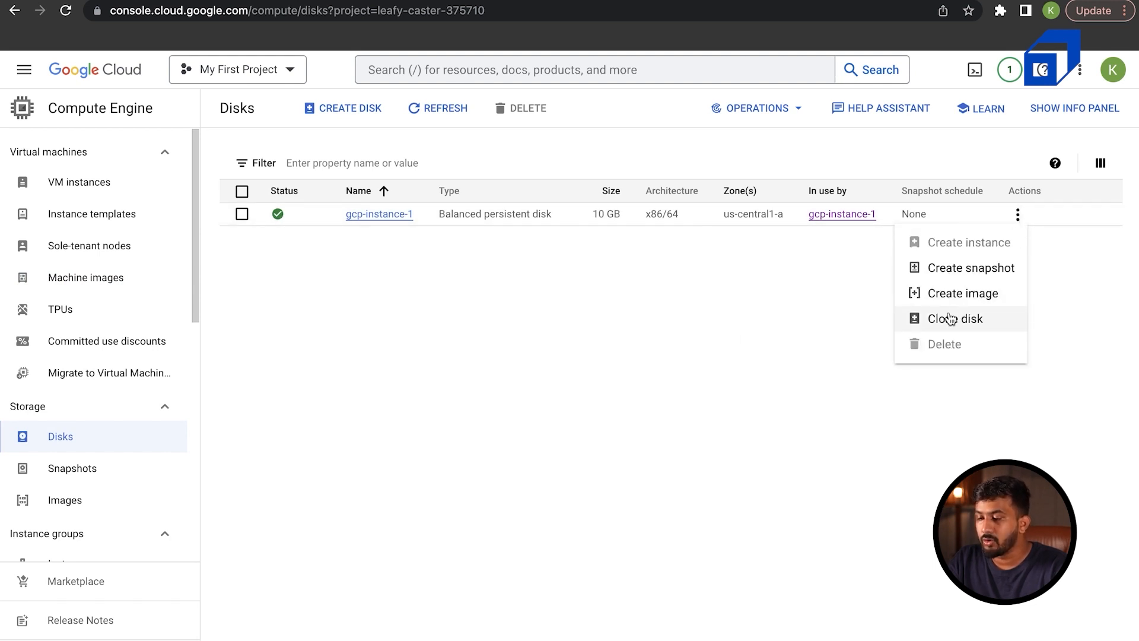
left_click(671, 340)
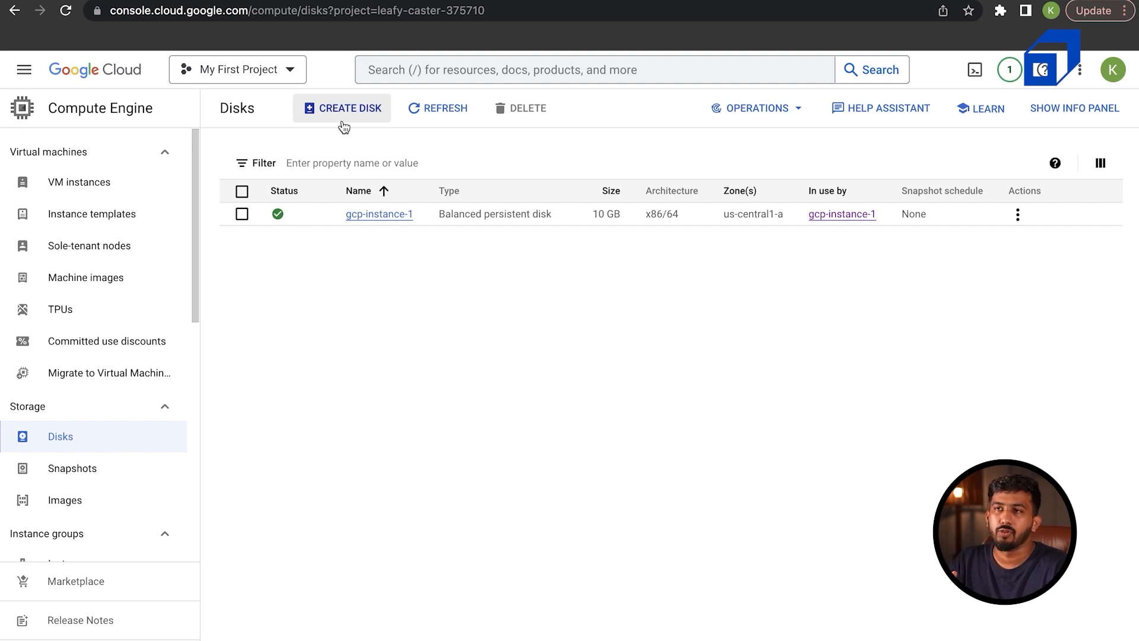
scroll(83, 448, "down", 6)
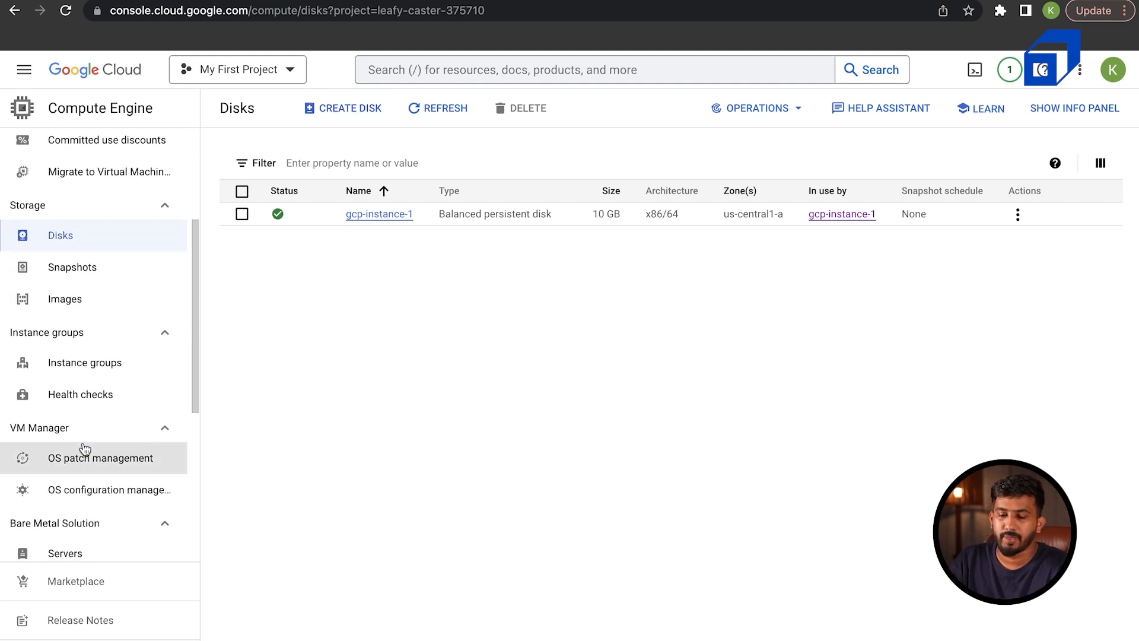
scroll(84, 448, "up", 6)
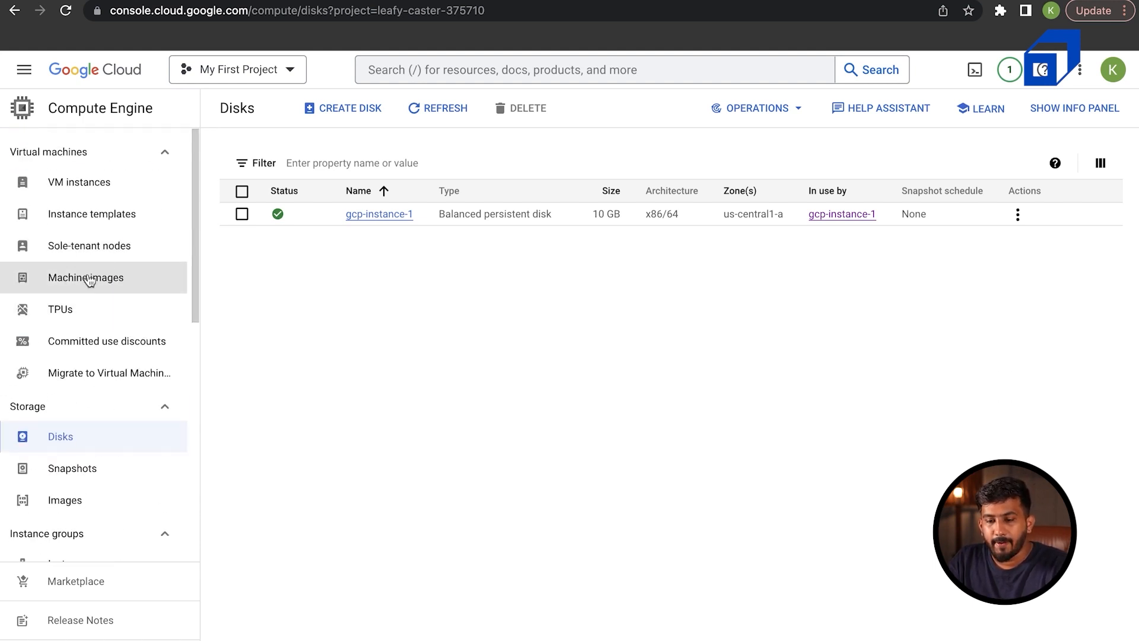
Go back to the machine images and start creating a VM instance from gcp-instance-1-image.
left_click(170, 266)
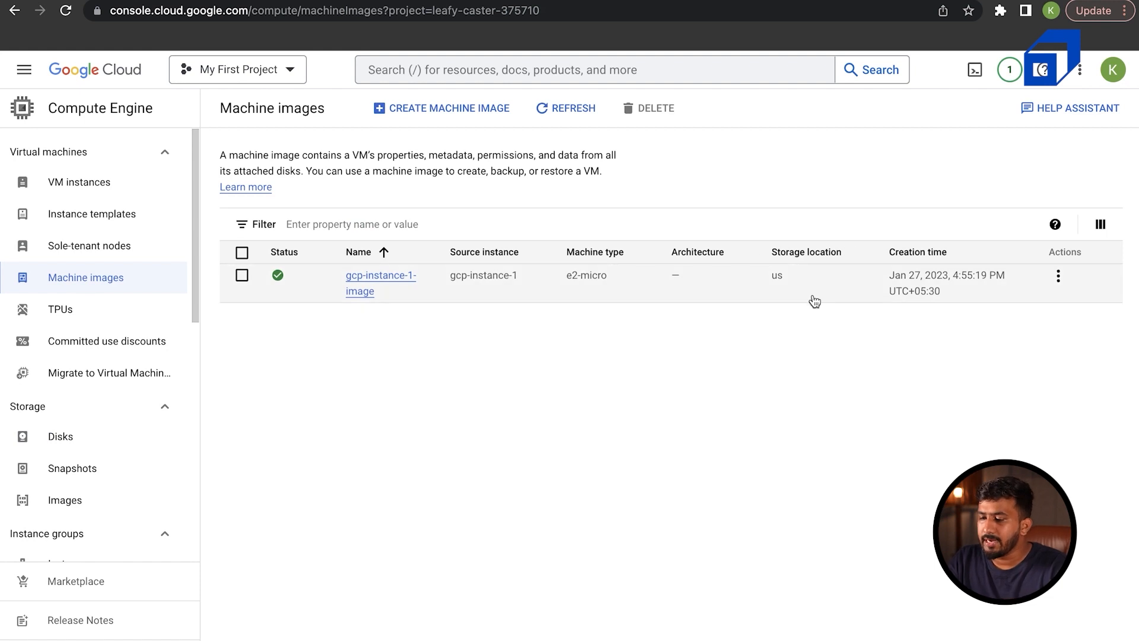
left_click(1060, 278)
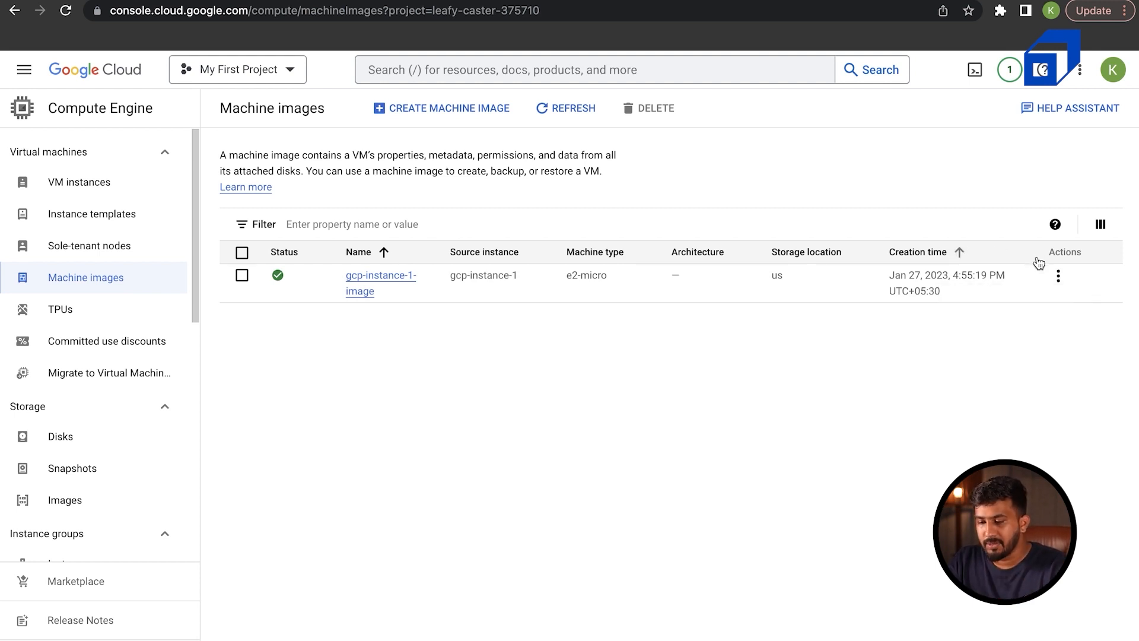
left_click(1058, 276)
left_click(975, 310)
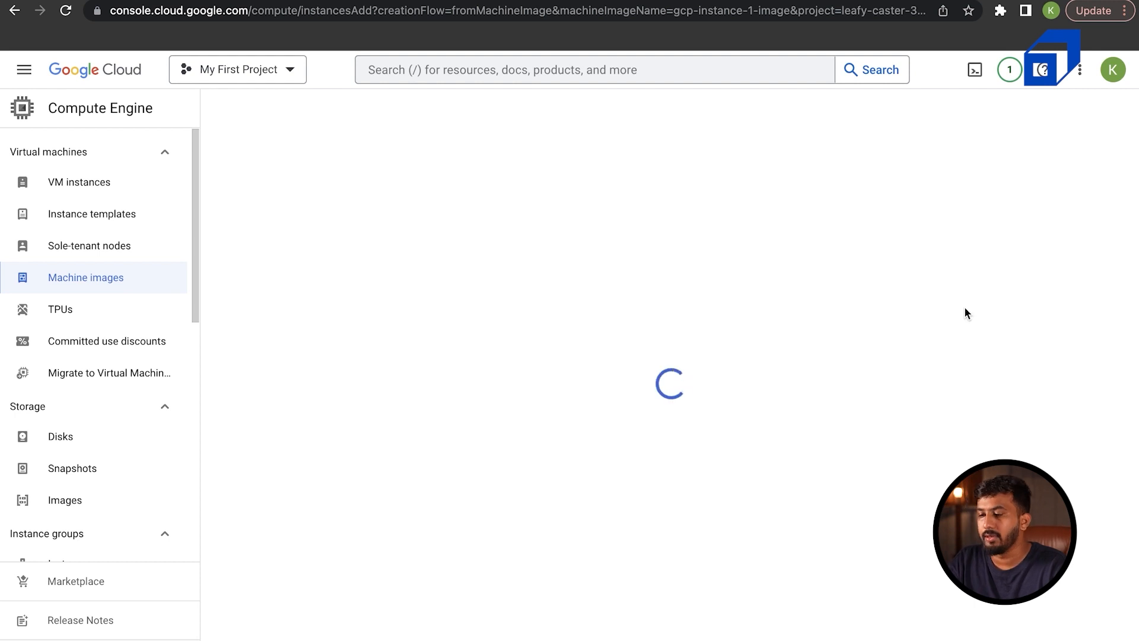
Set the region of the new instance gcp-instance-1-image-1 to us-west1 (Oregon).
left_click(464, 419)
scroll(437, 537, "down", 10)
scroll(437, 537, "up", 10)
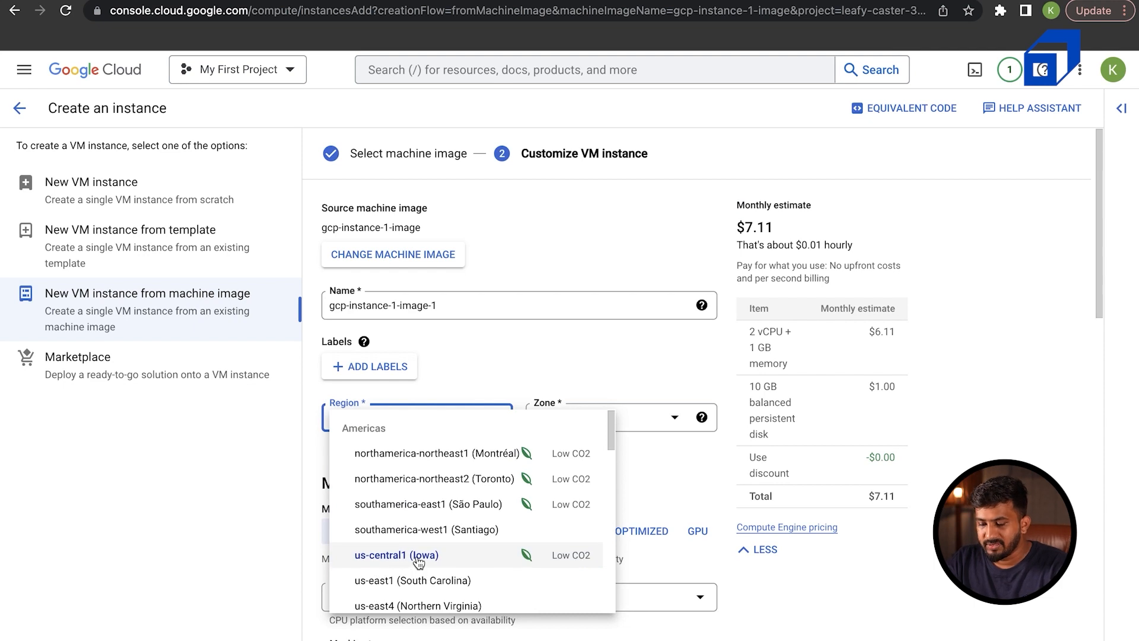
scroll(431, 513, "down", 4)
left_click(431, 512)
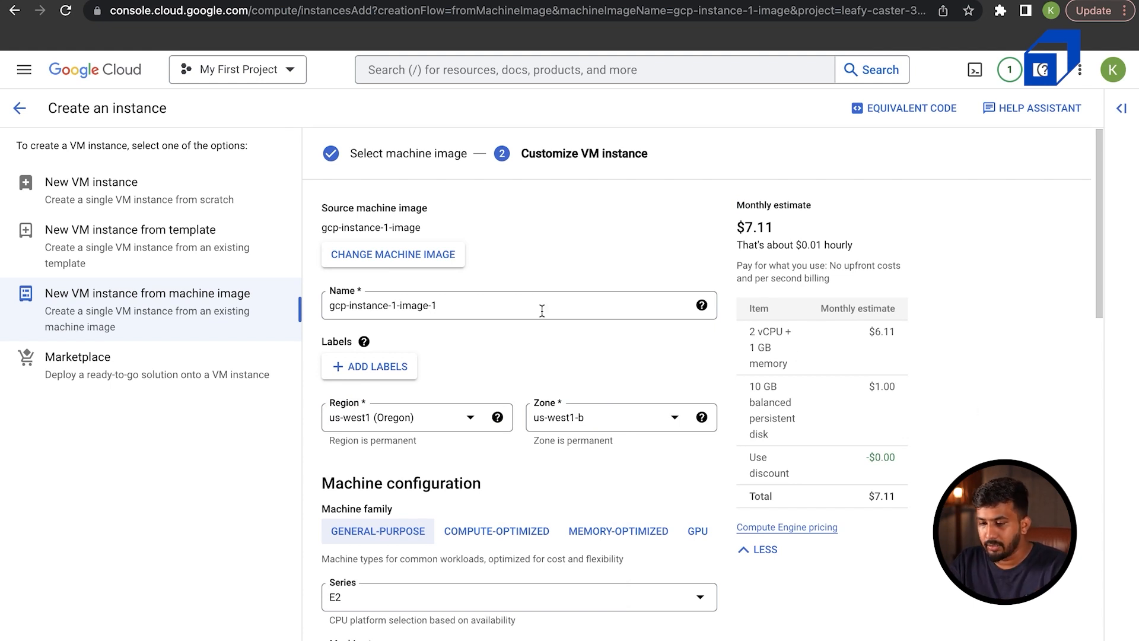
Allow HTTP traffic in the firewall settings of the new instance and create it.
scroll(542, 310, "down", 15)
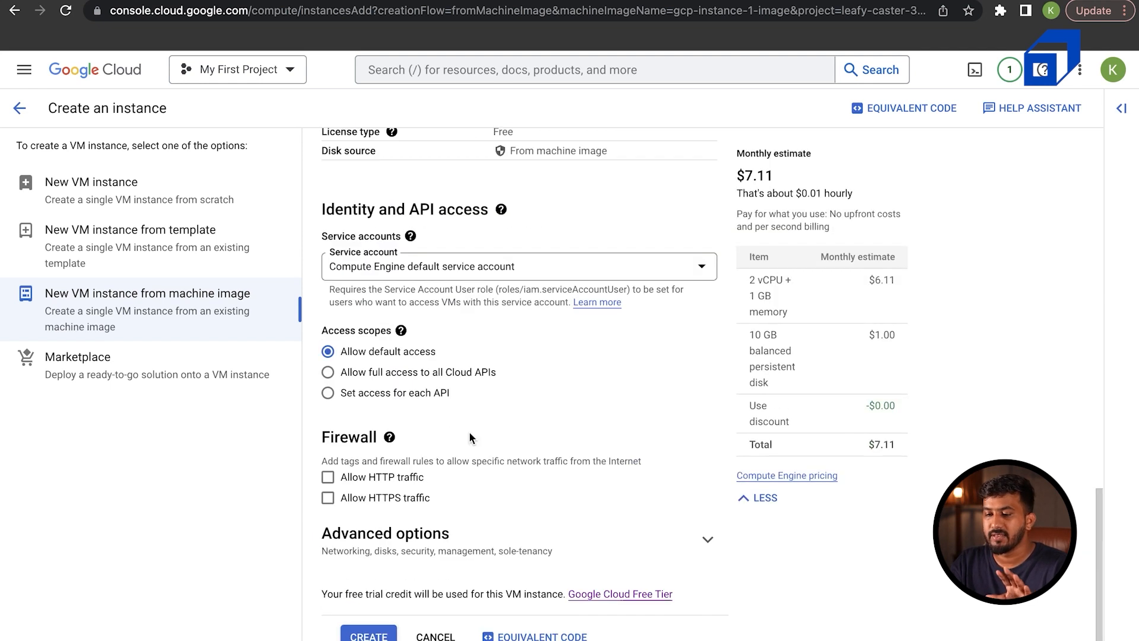
scroll(472, 438, "up", 15)
scroll(472, 438, "down", 15)
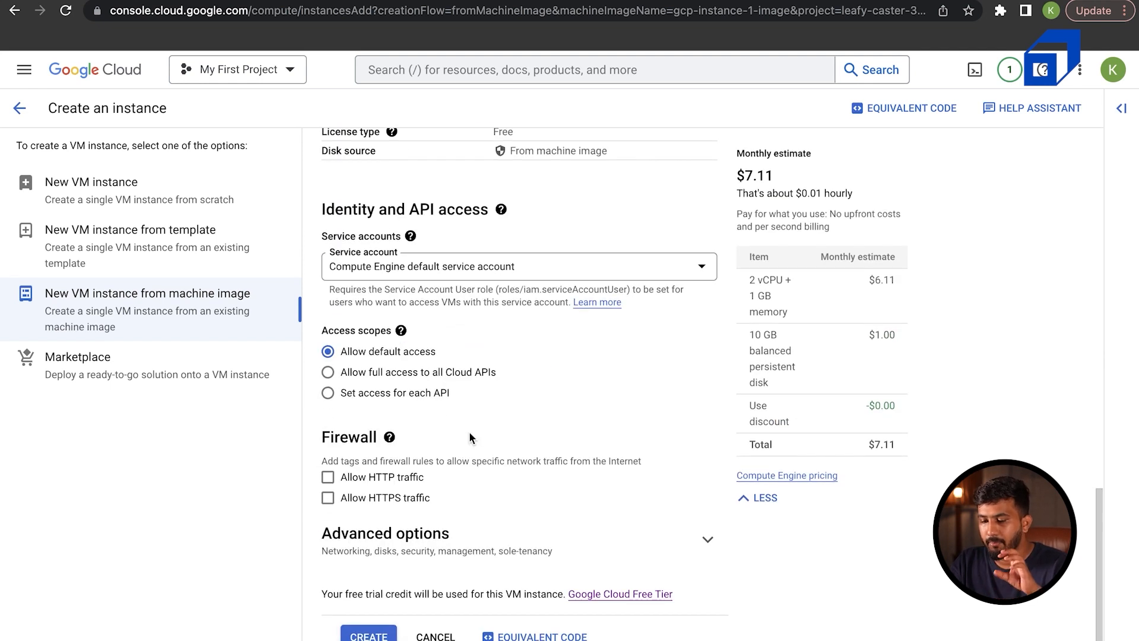
left_click(327, 479)
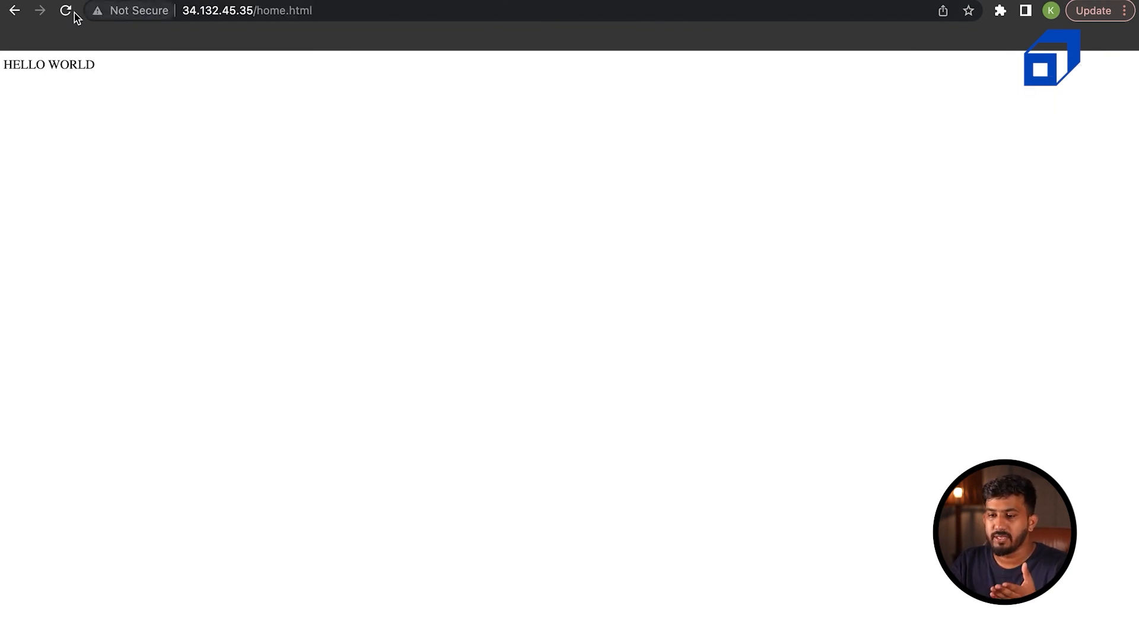
left_click(74, 13)
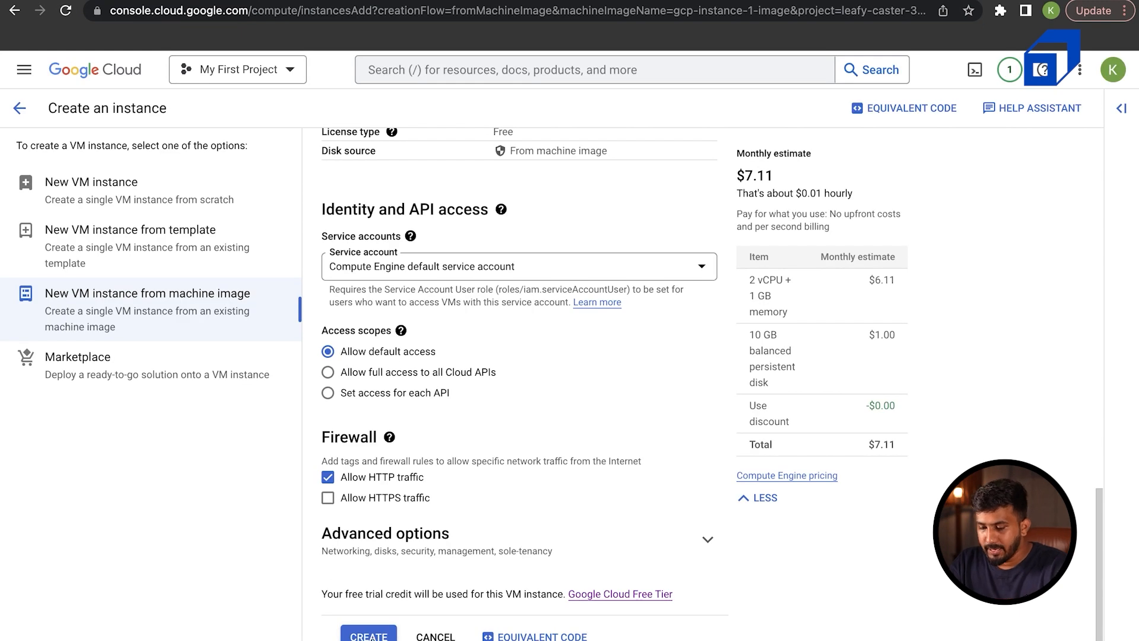
left_click(368, 636)
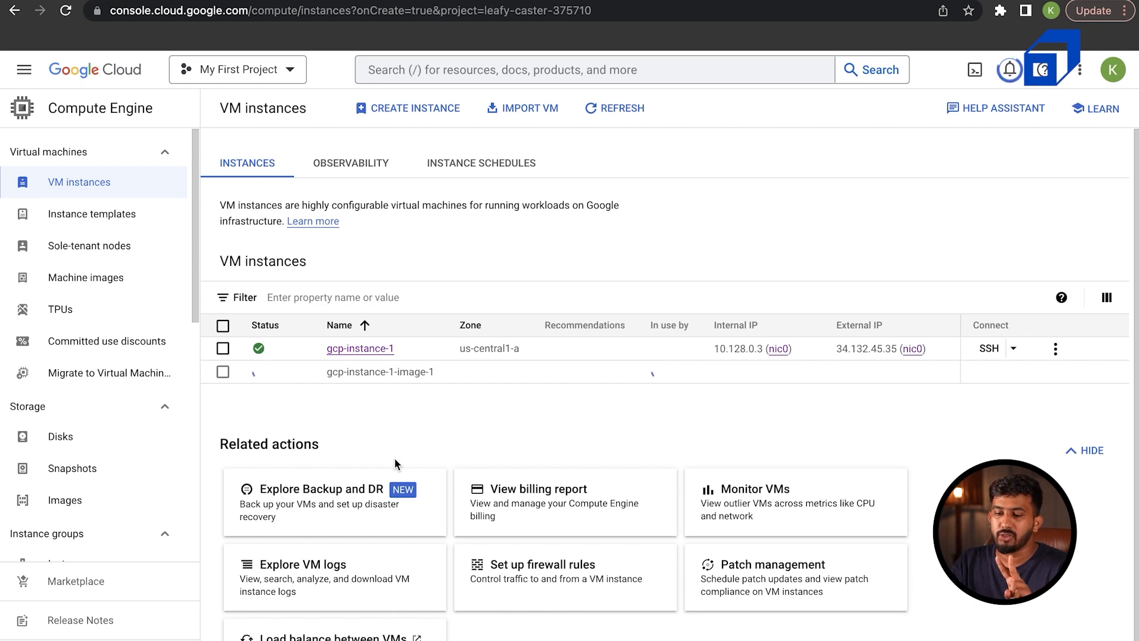
left_click(224, 348)
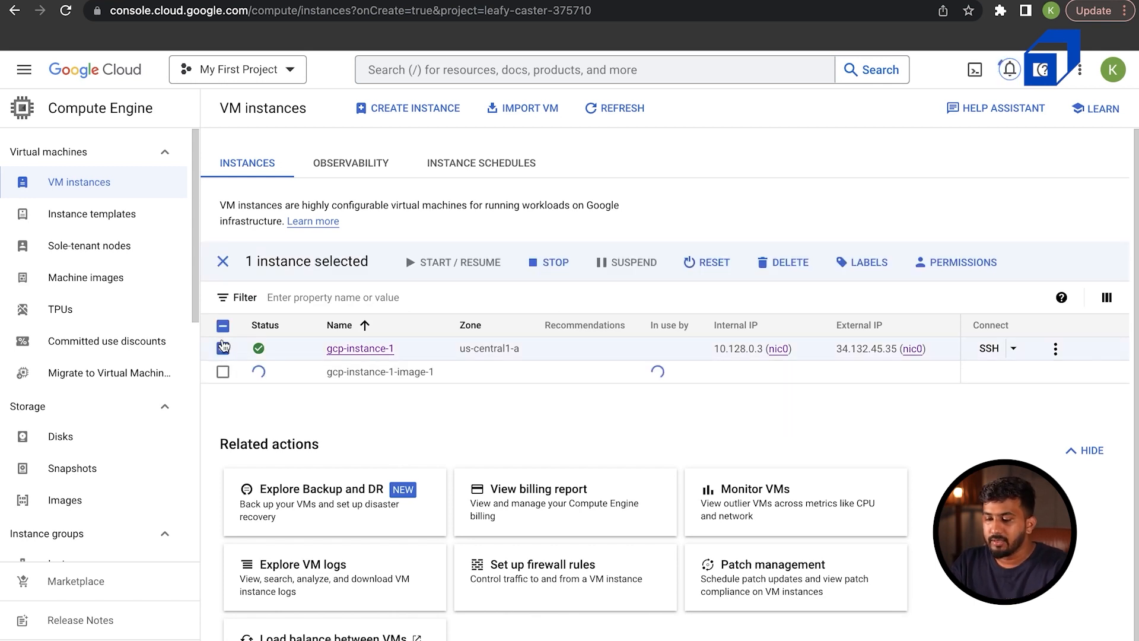
left_click(223, 347)
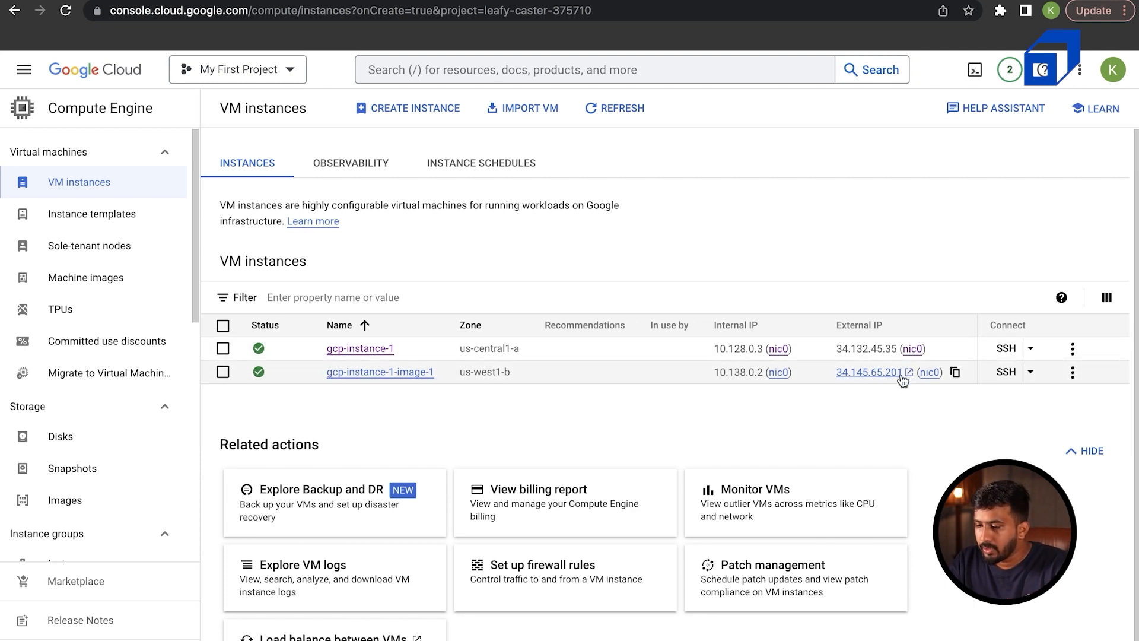
Copy the external IP of gcp-instance-1-image-1 and open it in a new browser tab to check the served default page's heading.
left_click(955, 372)
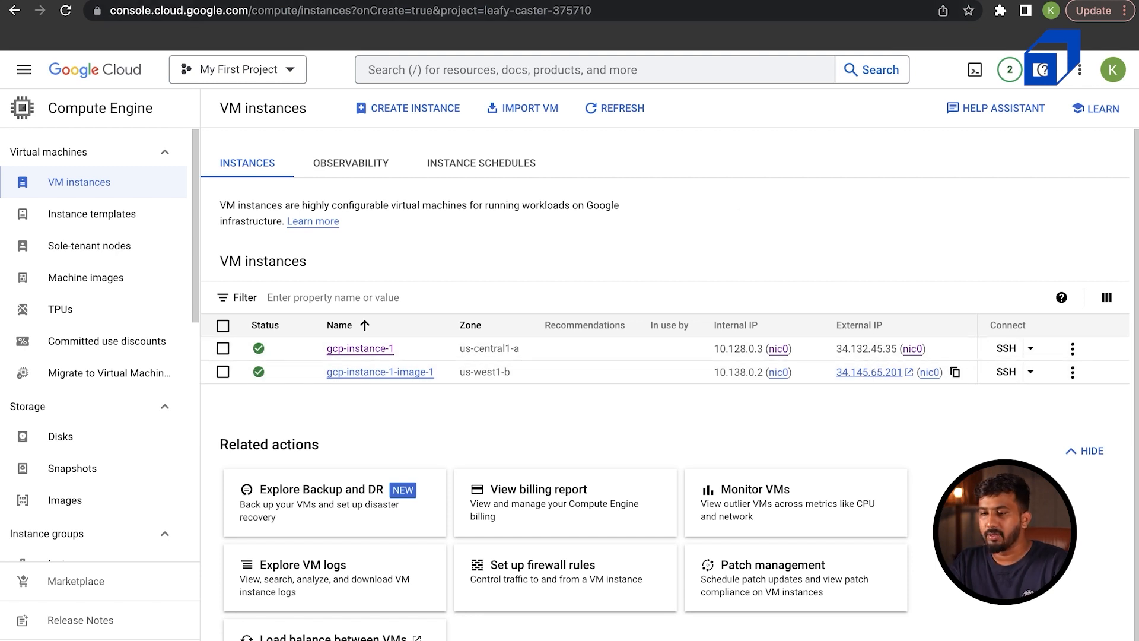
key("ctrl+t")
key("ctrl+v")
key("Return")
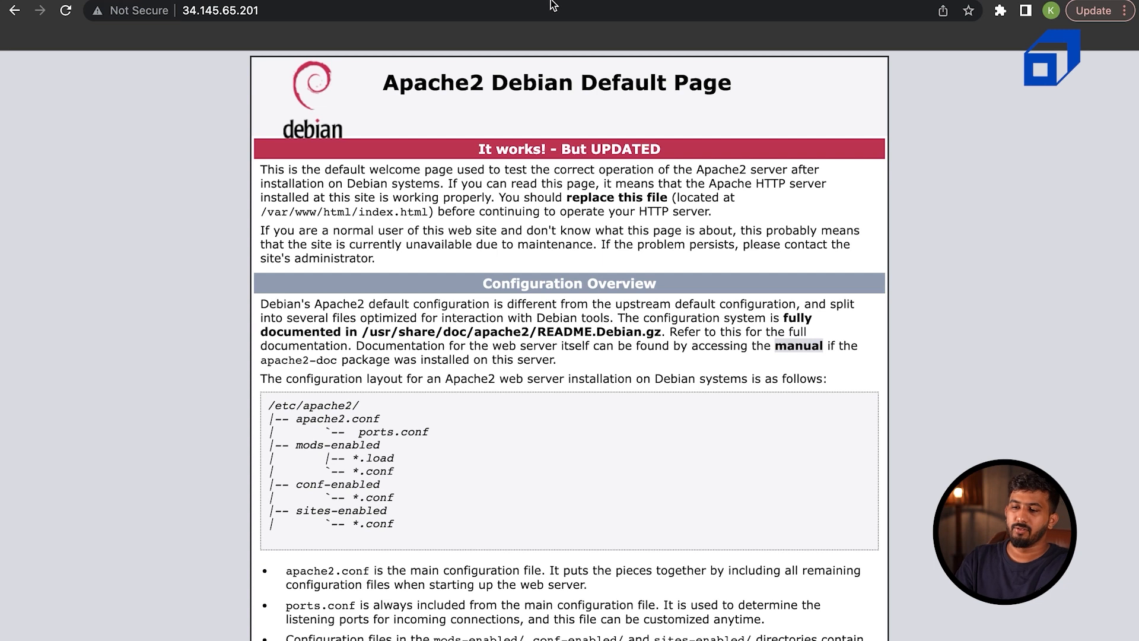
left_click_drag(462, 144, 663, 145)
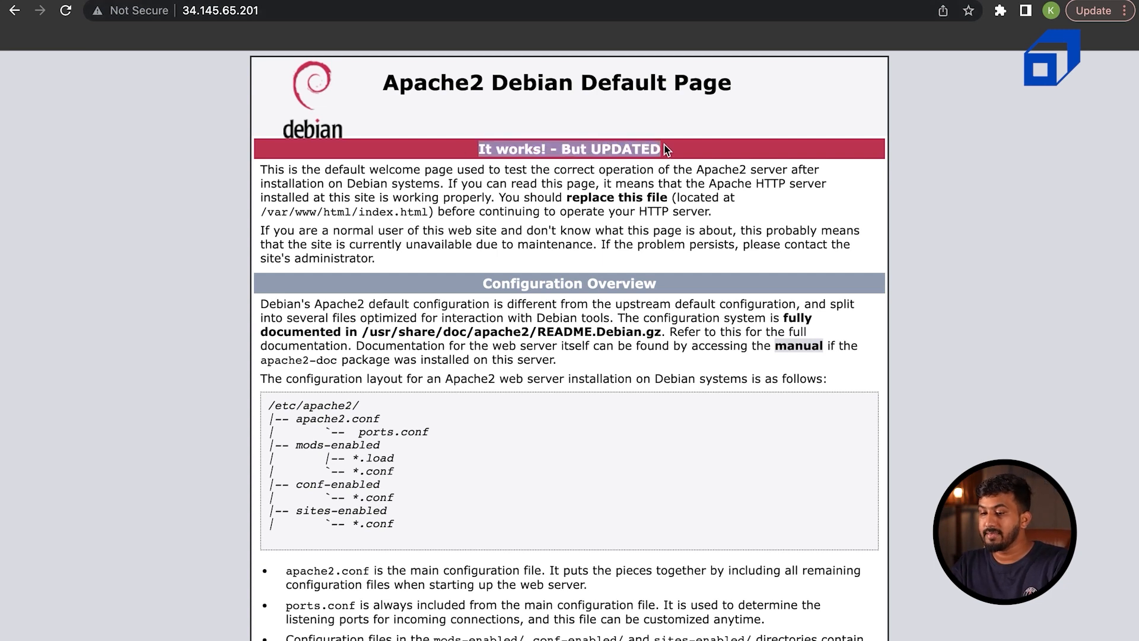
left_click(671, 147)
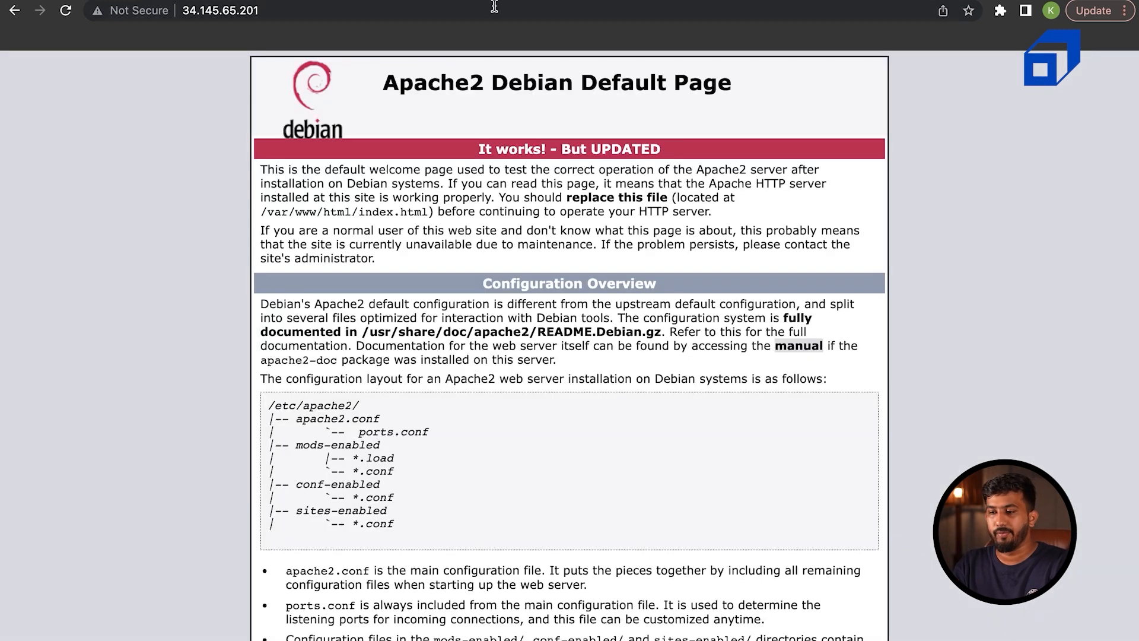
Load the /home.html page from the new instance's external IP address, 34.145.65.201.
left_click(494, 10)
left_click(495, 10)
type("/h")
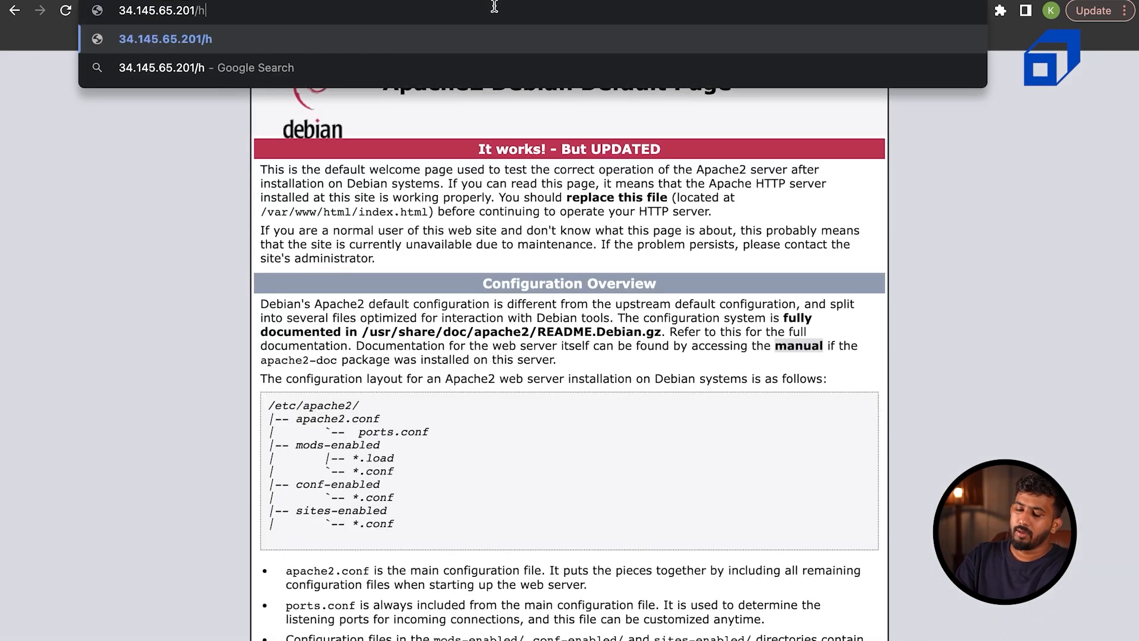
type("ome.html")
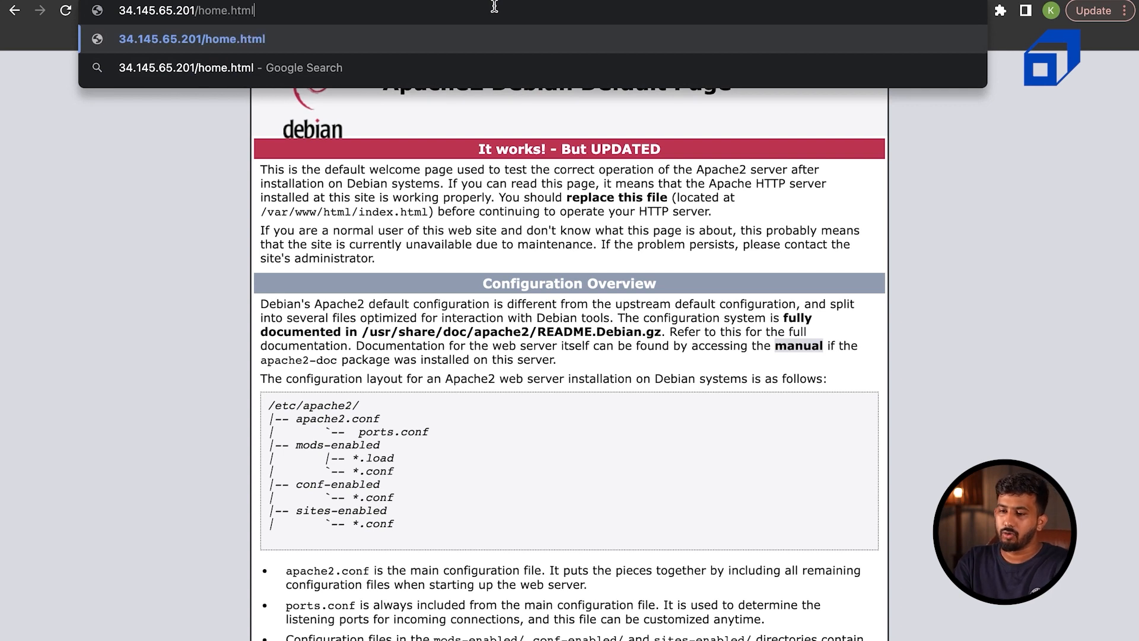
key("Return")
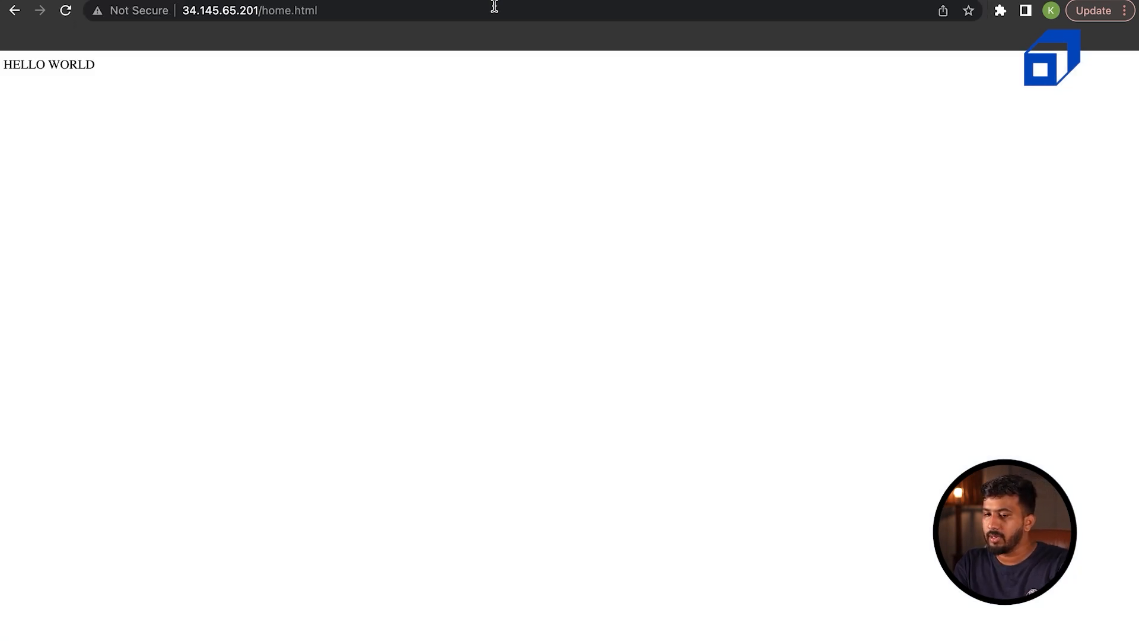